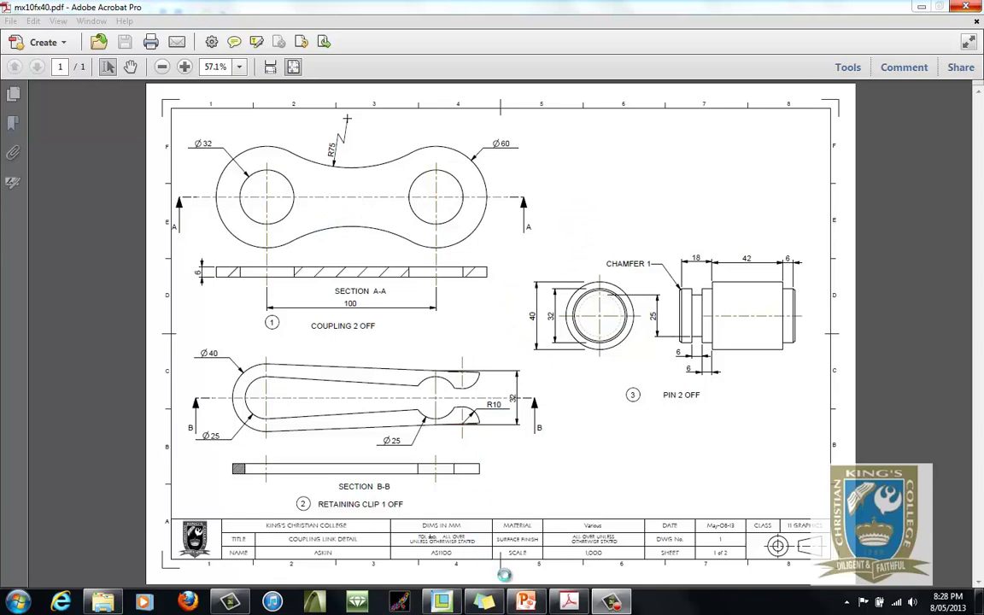
Step: Switch to Creo Parametric and set the working directory to the 2013 Coupling Link folder
{"action": "left_click", "coordinate": [449, 603]}
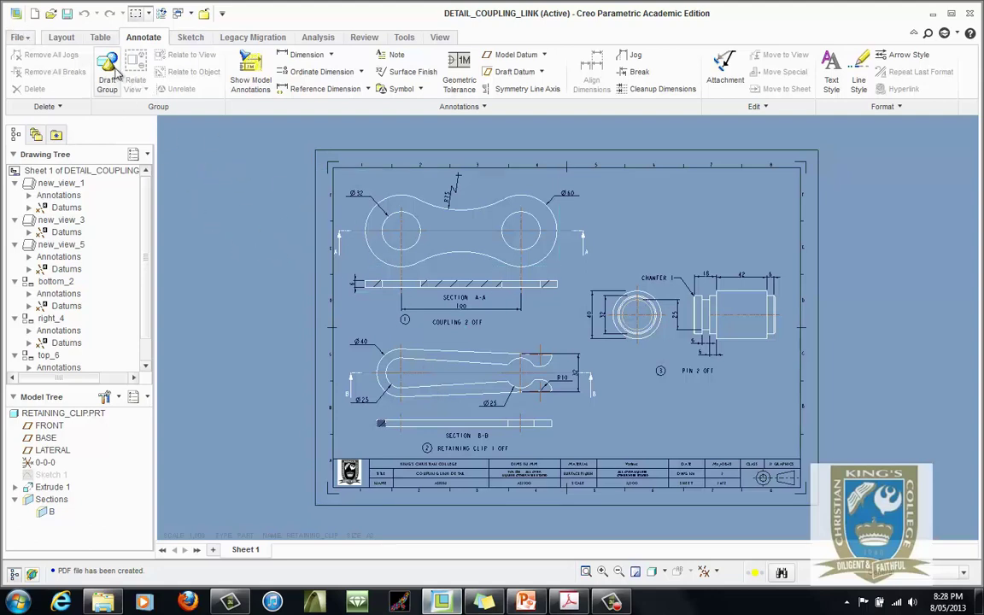
{"action": "left_click", "coordinate": [19, 38]}
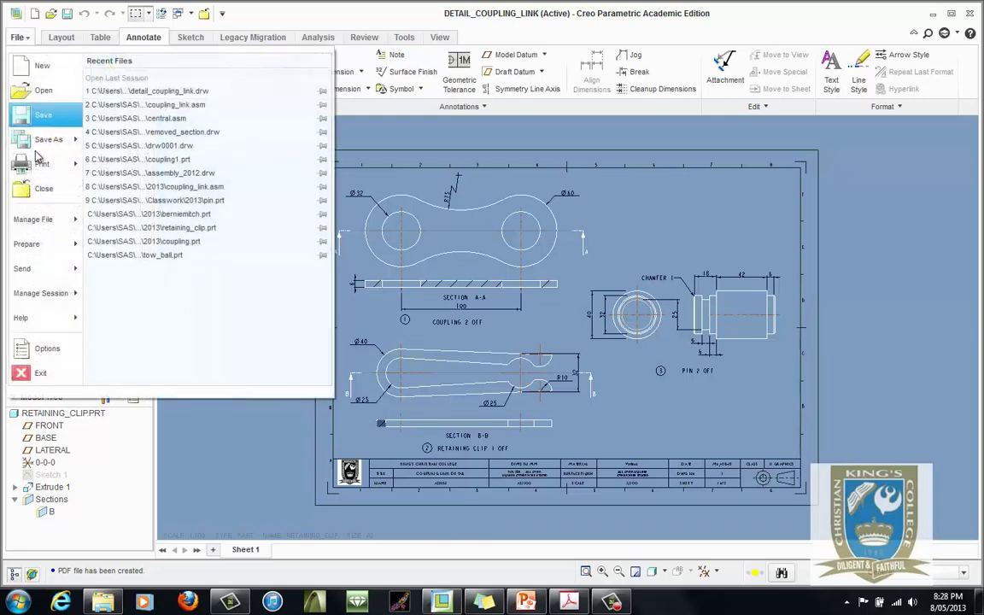
{"action": "mouse_move", "coordinate": [60, 297]}
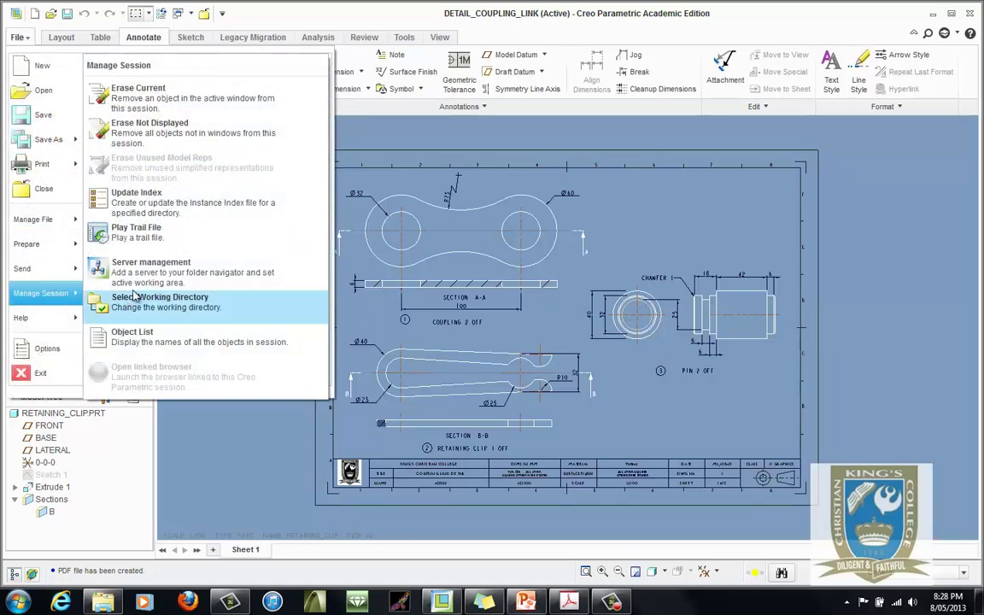
{"action": "left_click", "coordinate": [171, 304]}
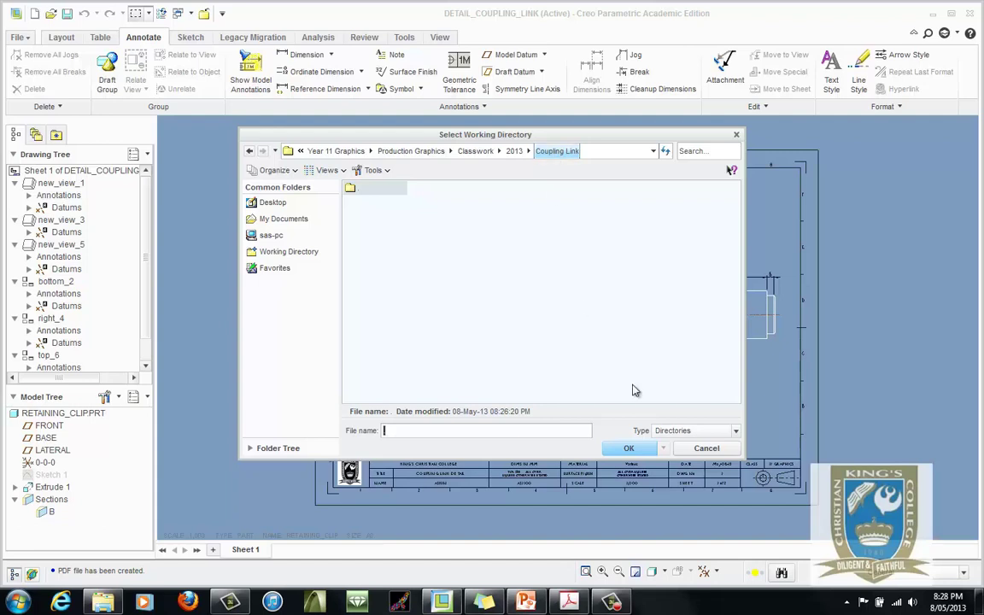
{"action": "left_click", "coordinate": [628, 449]}
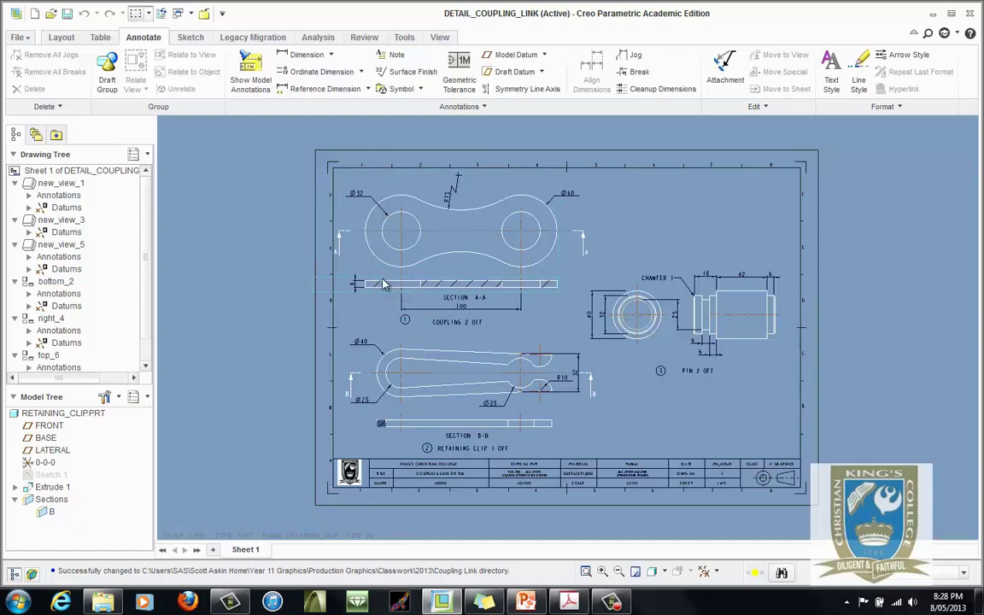
Step: Start a new drawing file named DETAIL_COUPLING_LINK1 without the default template
{"action": "left_click", "coordinate": [17, 37]}
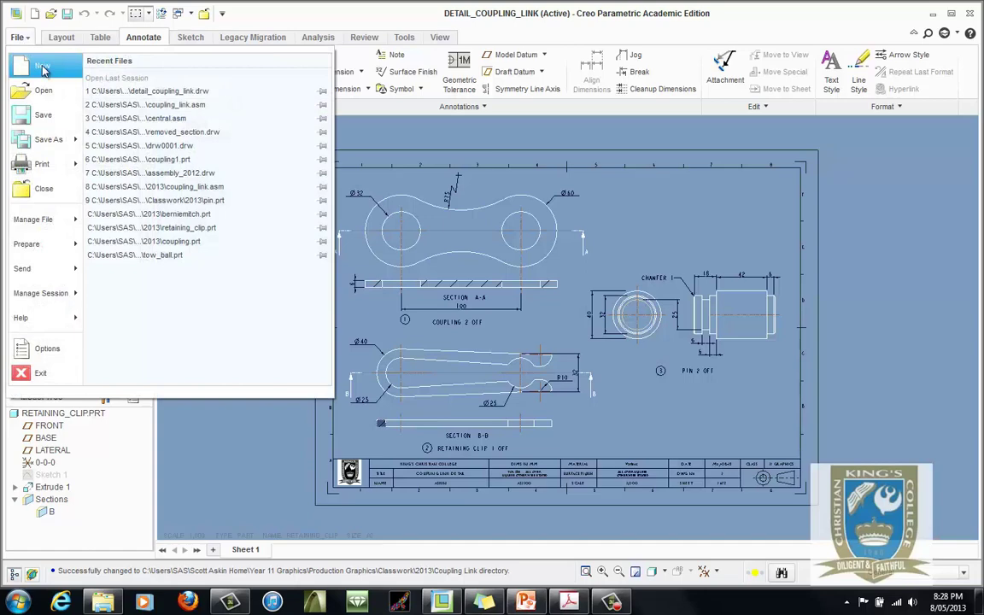
{"action": "left_click", "coordinate": [43, 68]}
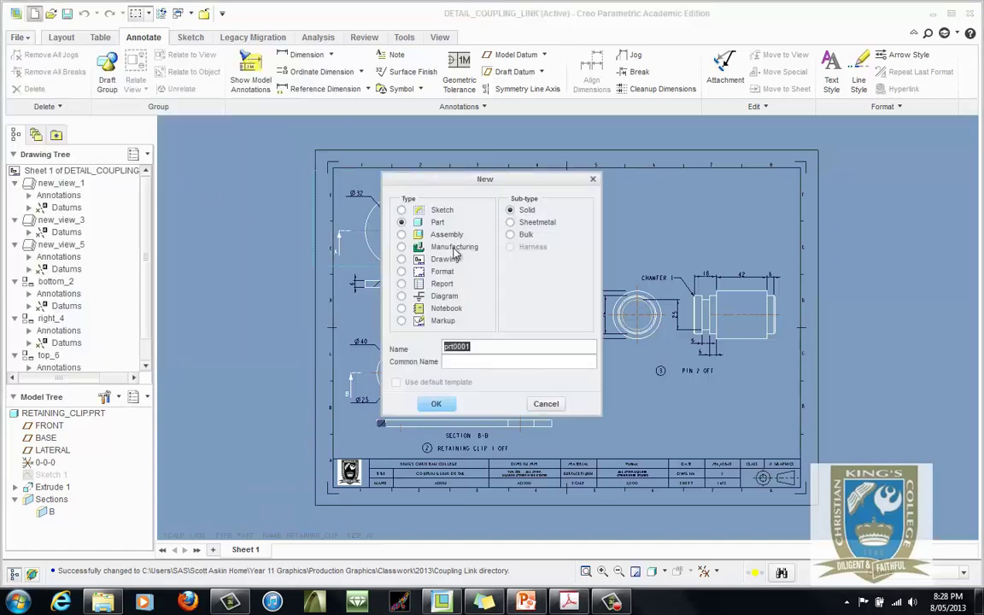
{"action": "left_click", "coordinate": [414, 259]}
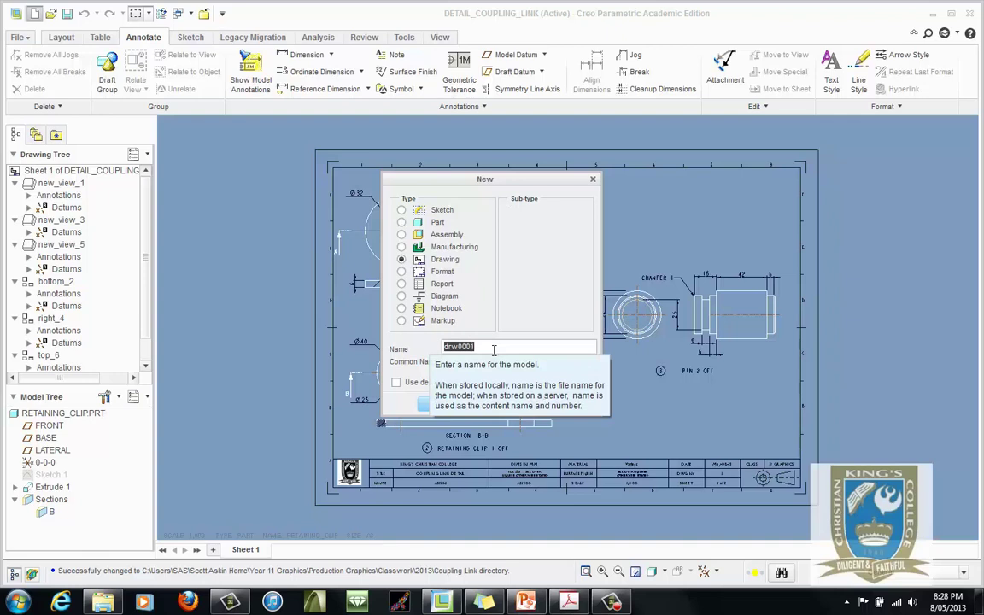
{"action": "type", "text": "DETAIL_COUPLING_LINK1"}
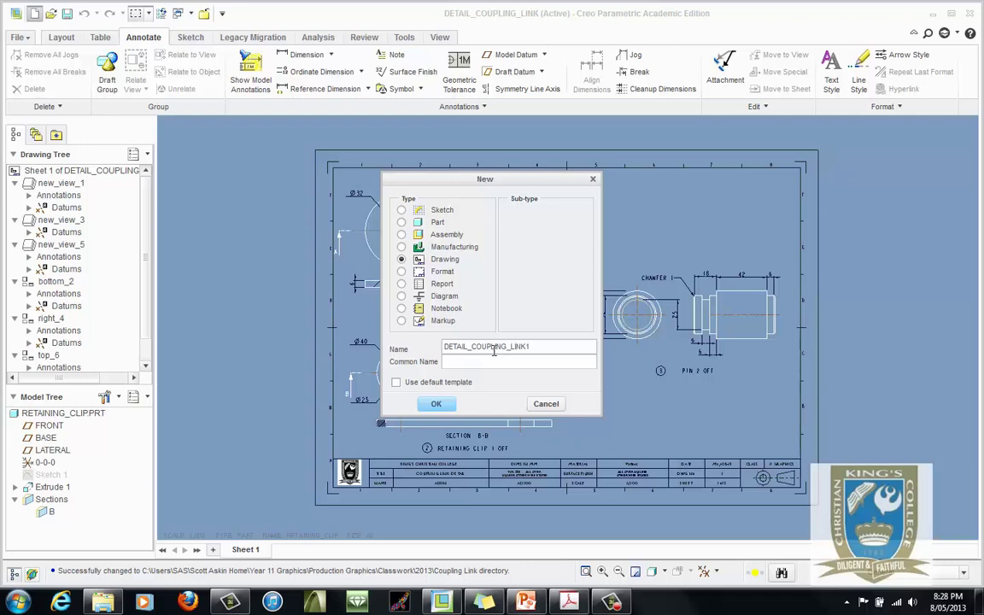
{"action": "left_click", "coordinate": [436, 404]}
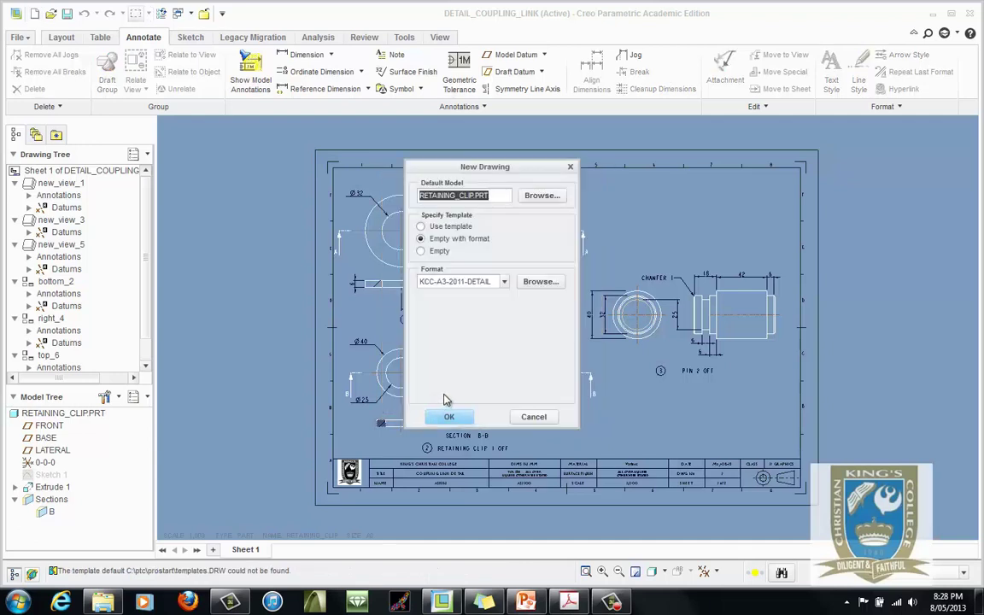
Step: Create the drawing as empty with format, using kcc-a3-2011-detail.frm from the user formats
{"action": "left_click", "coordinate": [466, 245]}
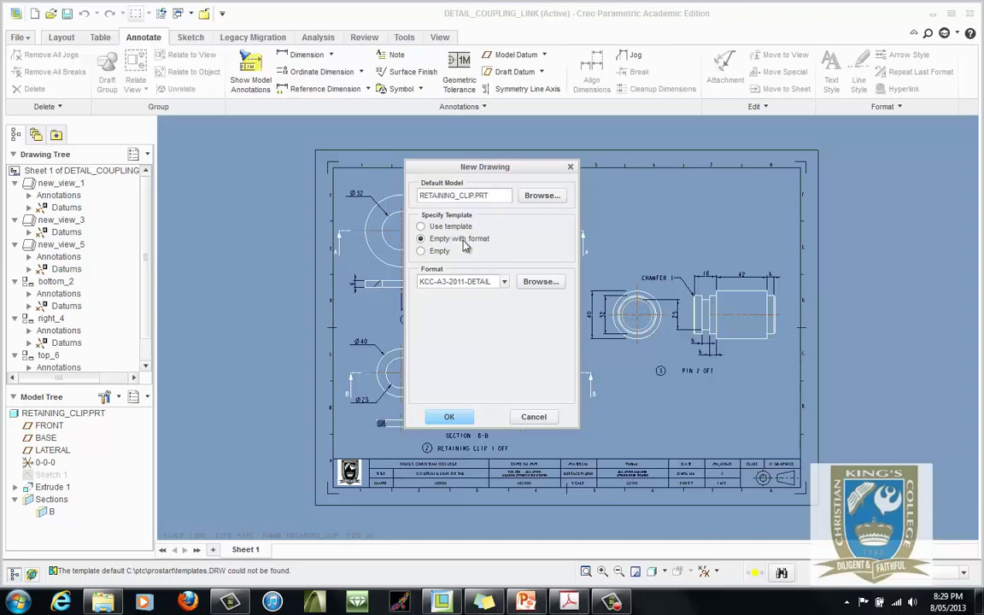
{"action": "left_click", "coordinate": [540, 282]}
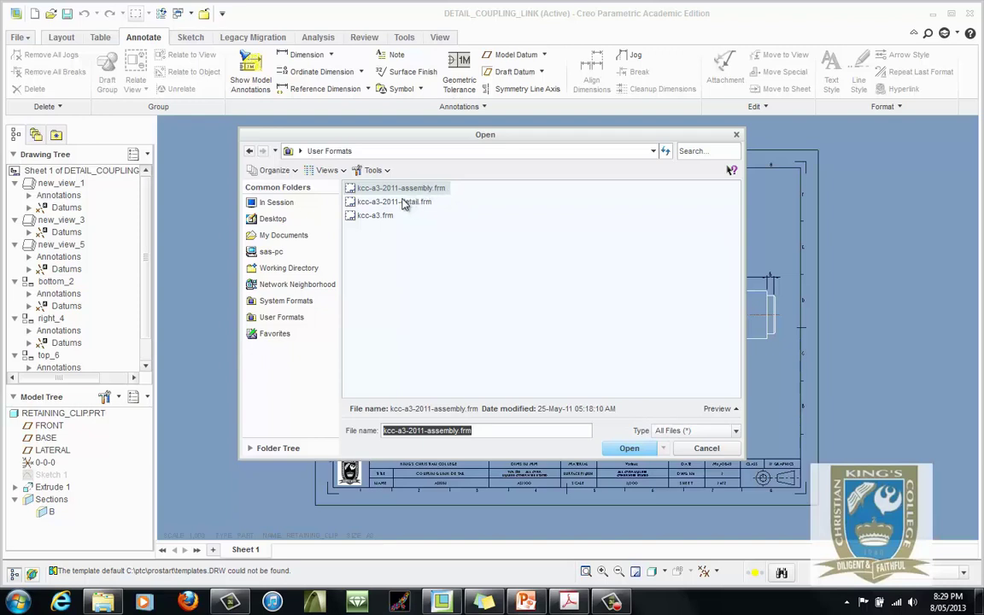
{"action": "left_click", "coordinate": [399, 202]}
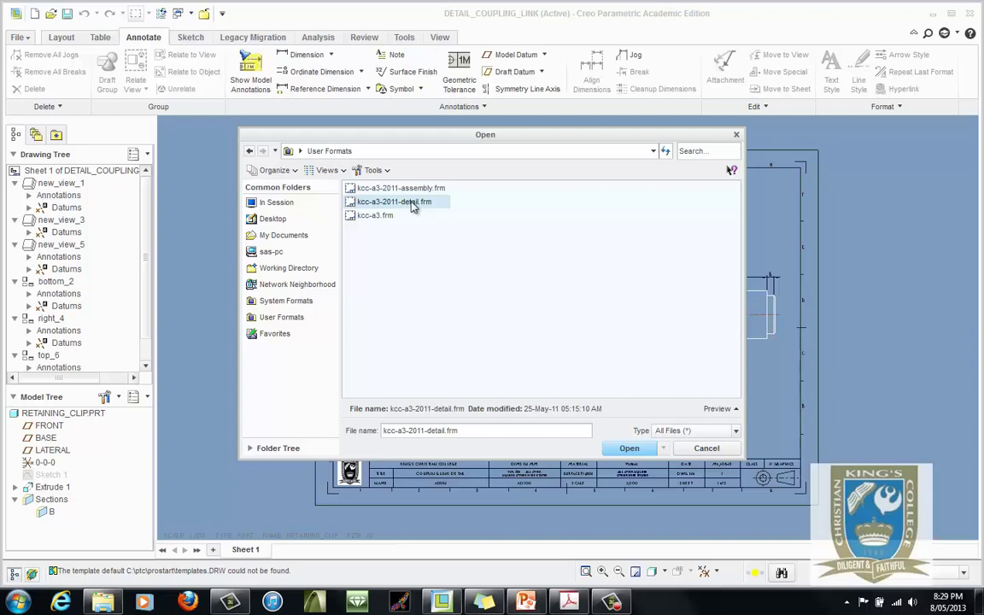
{"action": "double_click", "coordinate": [412, 206]}
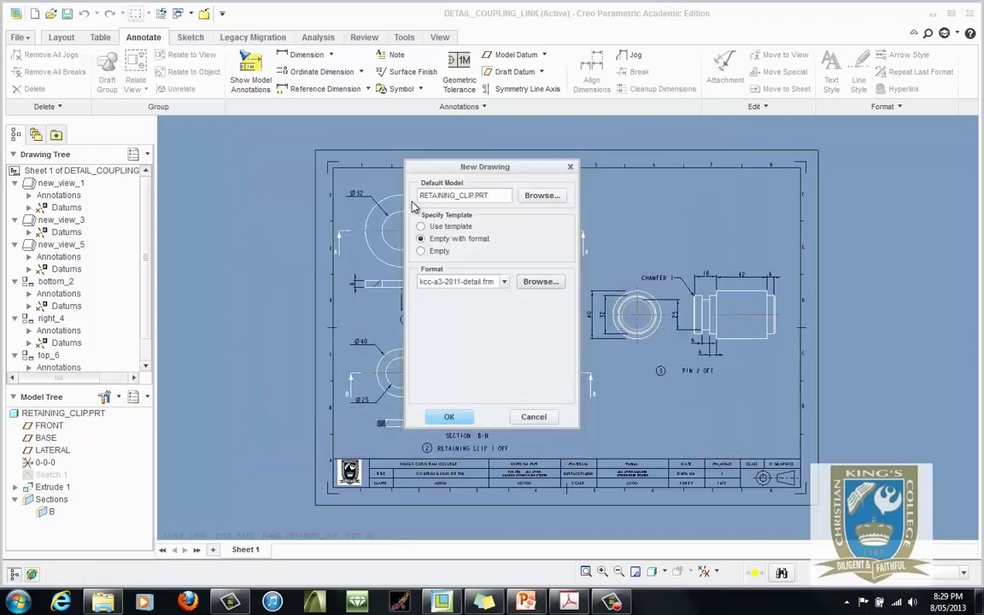
{"action": "left_click", "coordinate": [451, 417]}
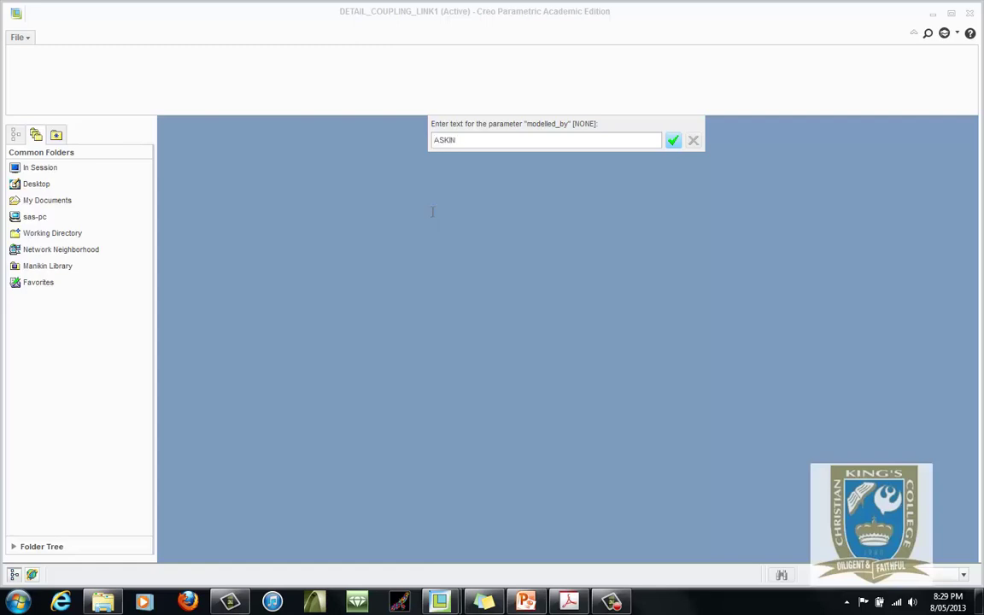
Step: Fill in the title block parameters: the modeller's name, drawing number 1, class 11 GRAPHICS and material VARIOUS
{"action": "key", "text": "Return"}
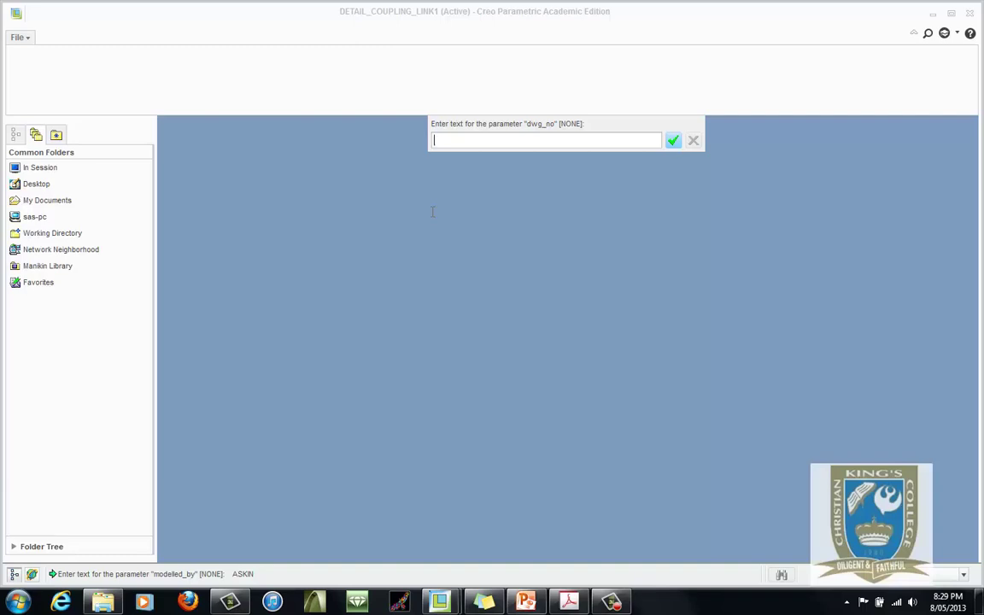
{"action": "key", "text": "Return"}
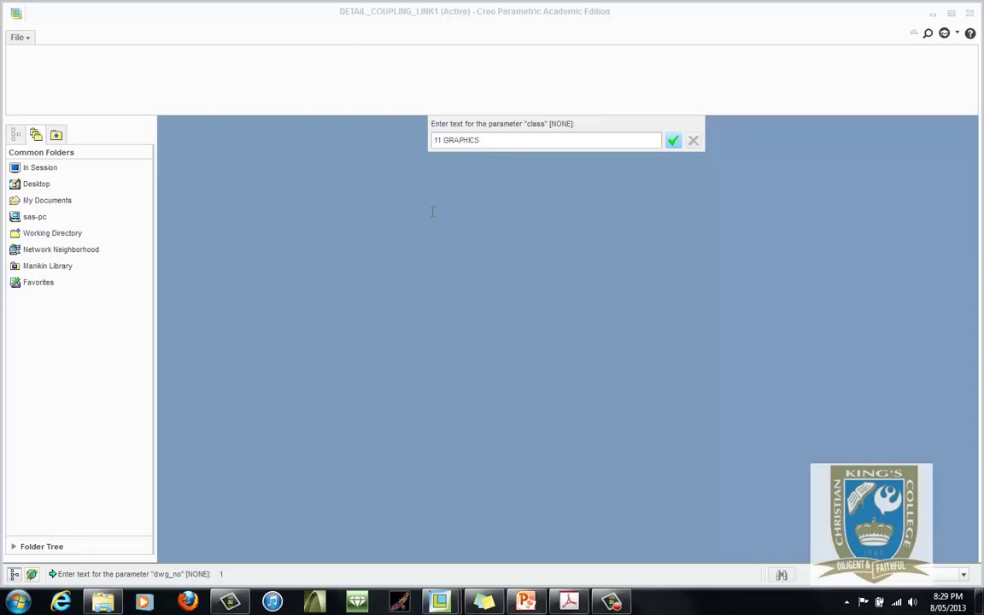
{"action": "key", "text": "Return"}
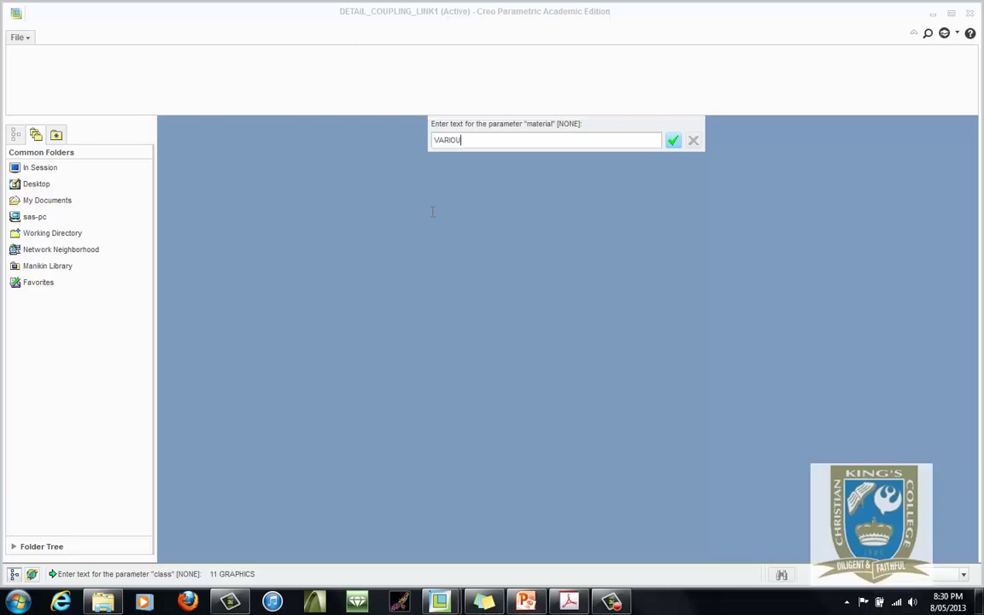
{"action": "key", "text": "Return"}
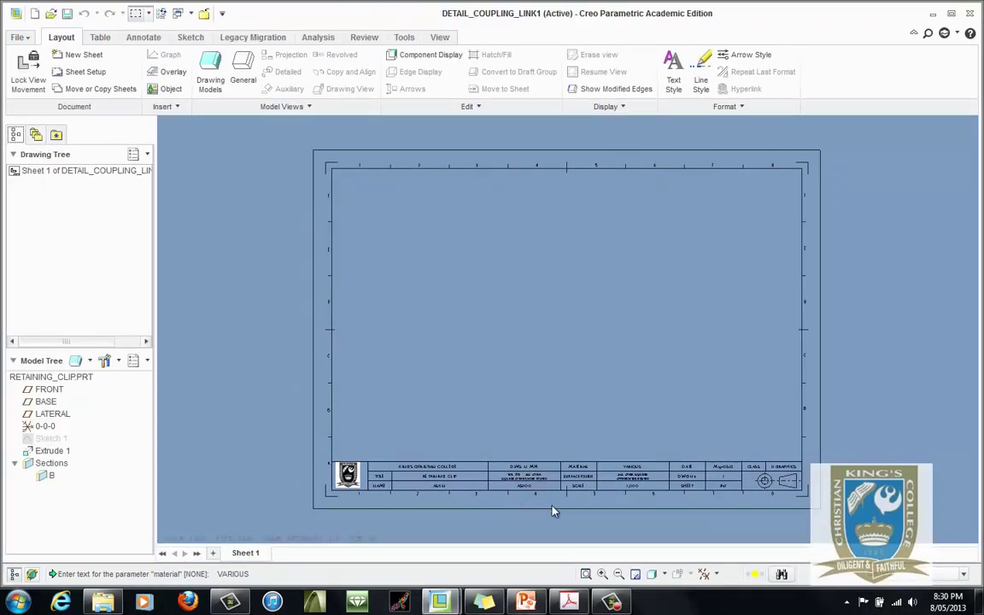
Step: Examine the title block's material, scale, date, drawing number and sheet entries along the drawing sheet's lower edge
{"action": "scroll", "coordinate": [554, 511], "scroll_direction": "up", "scroll_amount": 2}
{"action": "scroll", "coordinate": [553, 512], "scroll_direction": "down", "scroll_amount": 5}
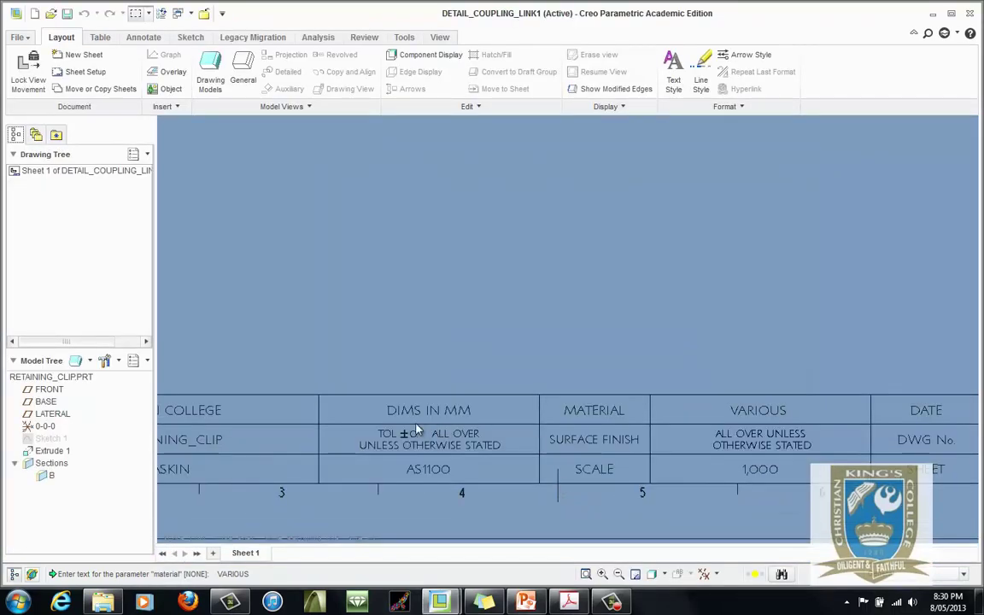
{"action": "scroll", "coordinate": [538, 450], "scroll_direction": "up", "scroll_amount": 3}
{"action": "scroll", "coordinate": [666, 462], "scroll_direction": "down", "scroll_amount": 3}
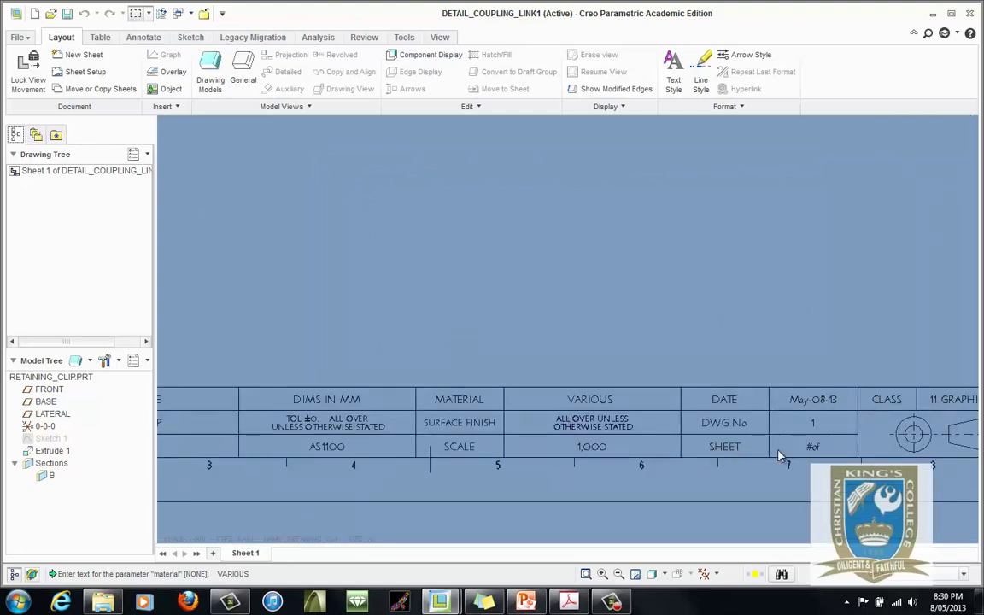
{"action": "scroll", "coordinate": [773, 456], "scroll_direction": "up", "scroll_amount": 2}
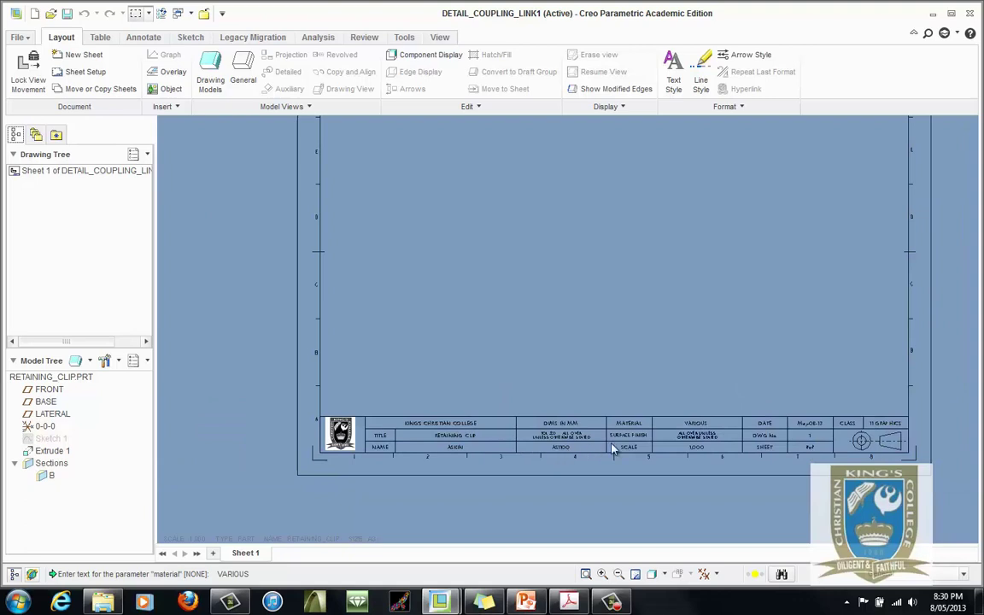
{"action": "scroll", "coordinate": [304, 511], "scroll_direction": "up", "scroll_amount": 2}
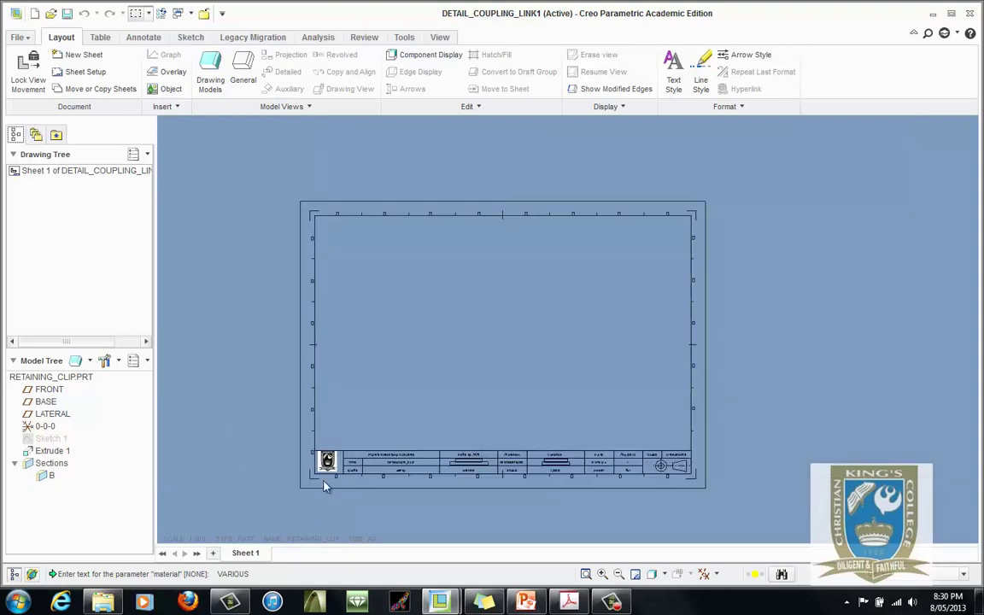
{"action": "scroll", "coordinate": [498, 352], "scroll_direction": "down", "scroll_amount": 1}
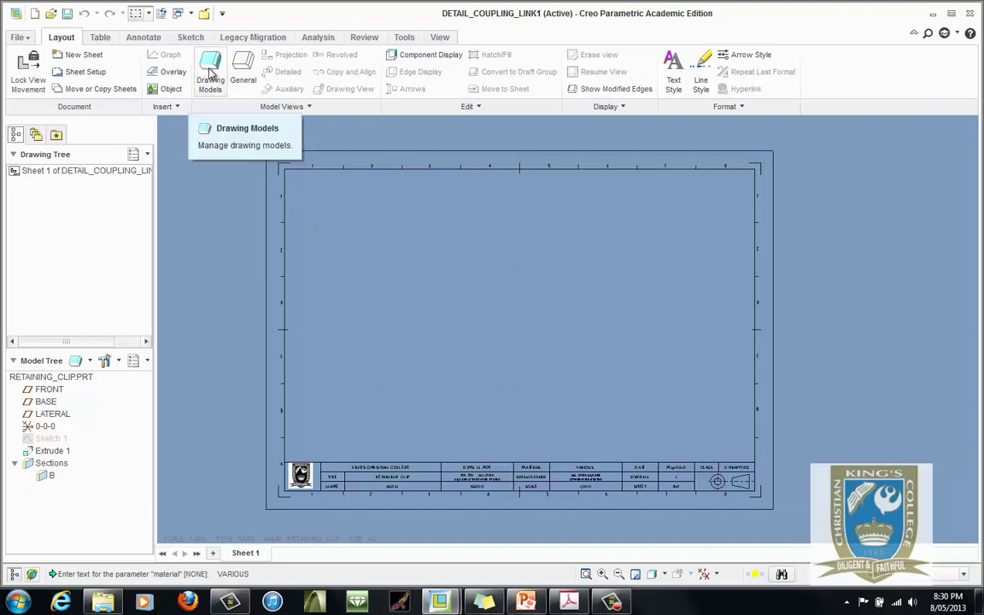
Step: Add coupling.prt to the drawing's models and set COUPLING as the current drawing model
{"action": "left_click", "coordinate": [210, 75]}
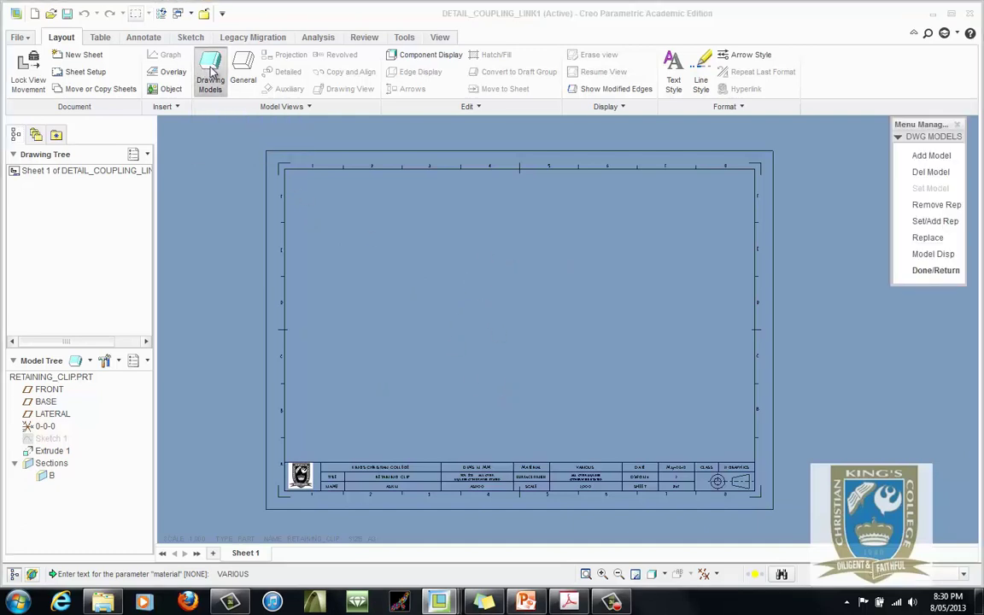
{"action": "left_click", "coordinate": [932, 157]}
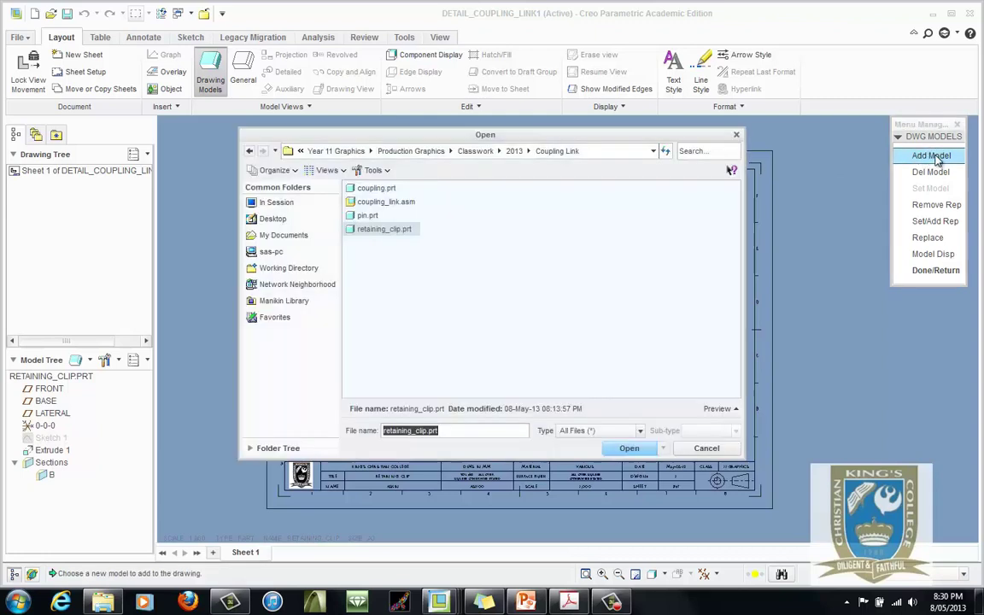
{"action": "left_click", "coordinate": [381, 190]}
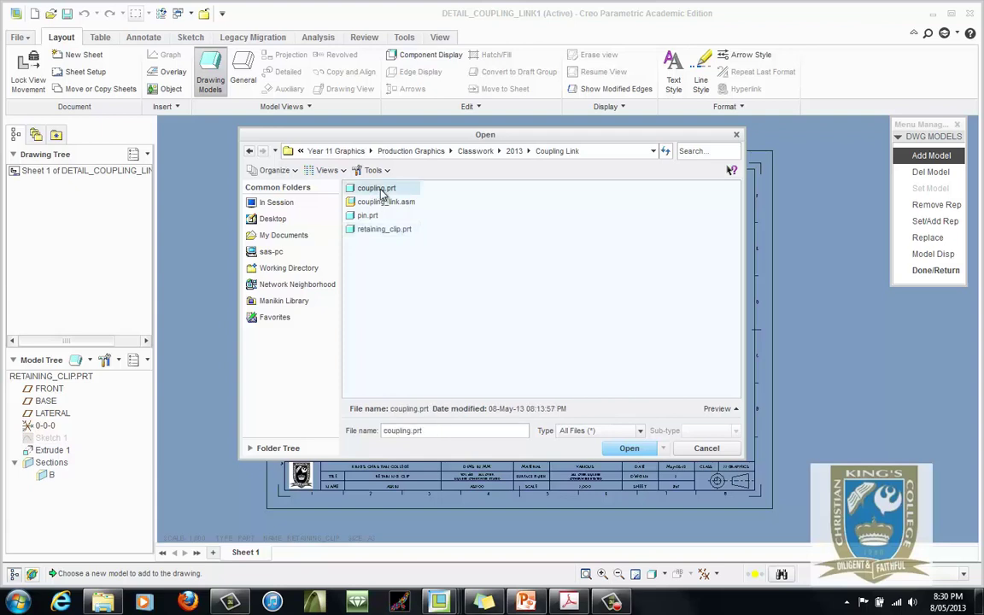
{"action": "double_click", "coordinate": [376, 189]}
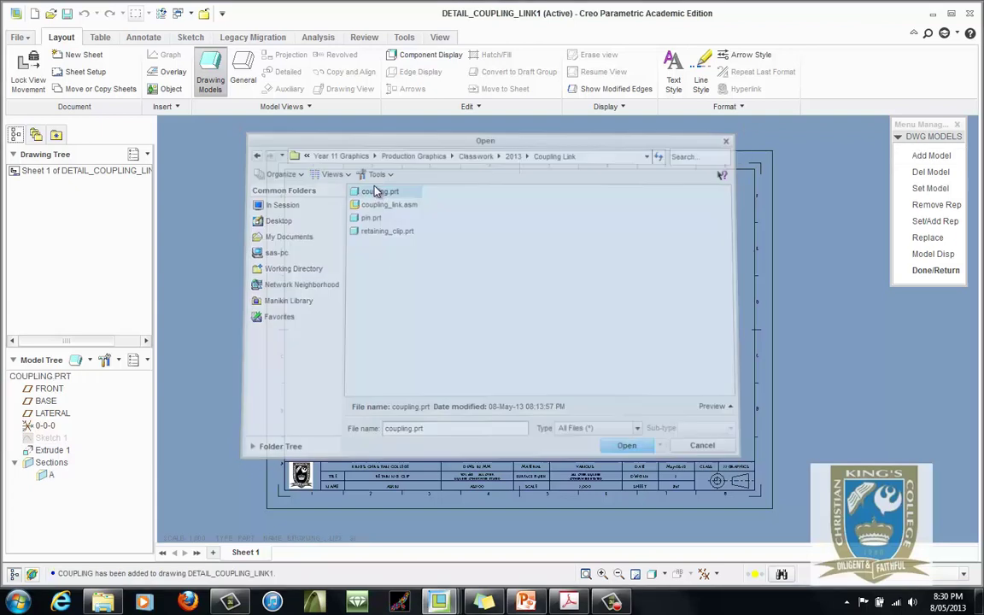
{"action": "left_click", "coordinate": [930, 189]}
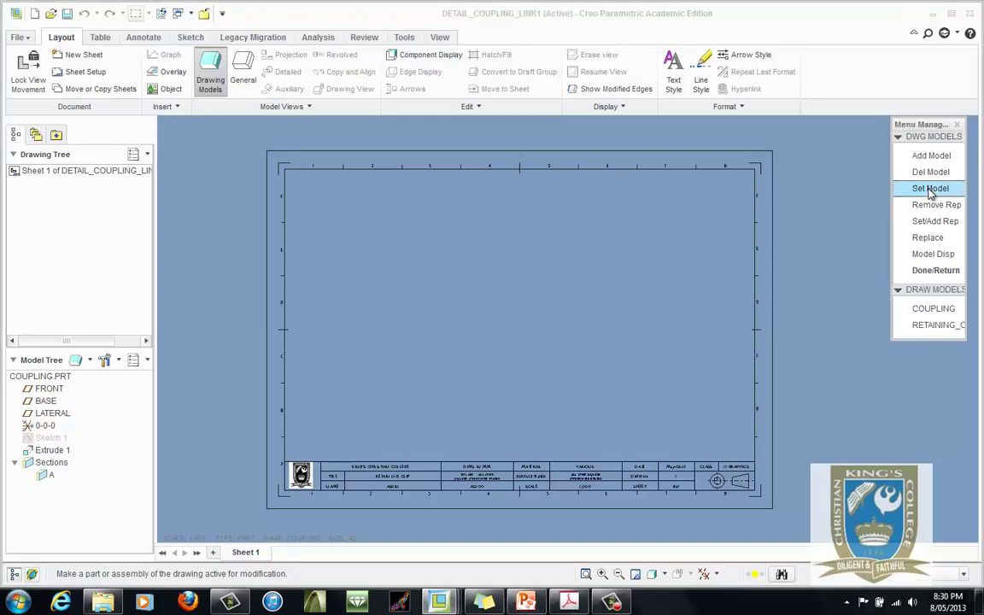
{"action": "left_click", "coordinate": [944, 312]}
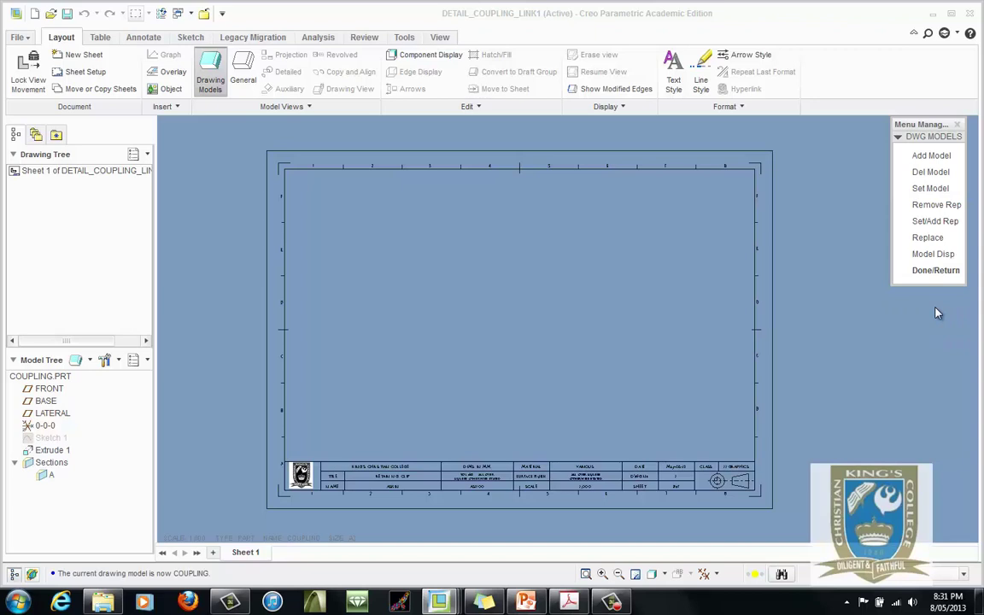
{"action": "left_click", "coordinate": [931, 271]}
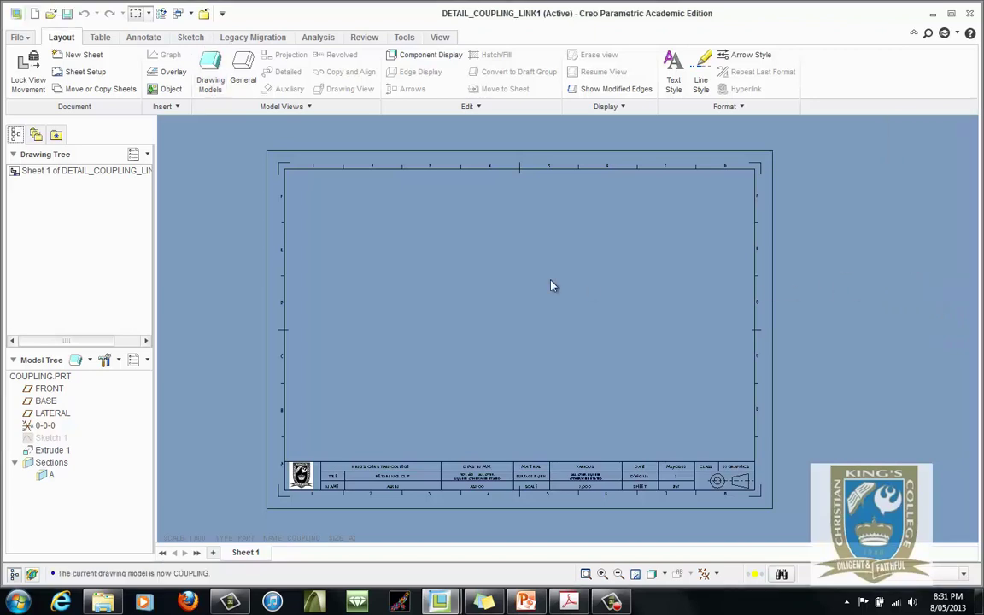
Step: Insert a general view of the coupling with No Combined State, centred in the upper-left area of the drawing sheet
{"action": "right_click", "coordinate": [449, 262]}
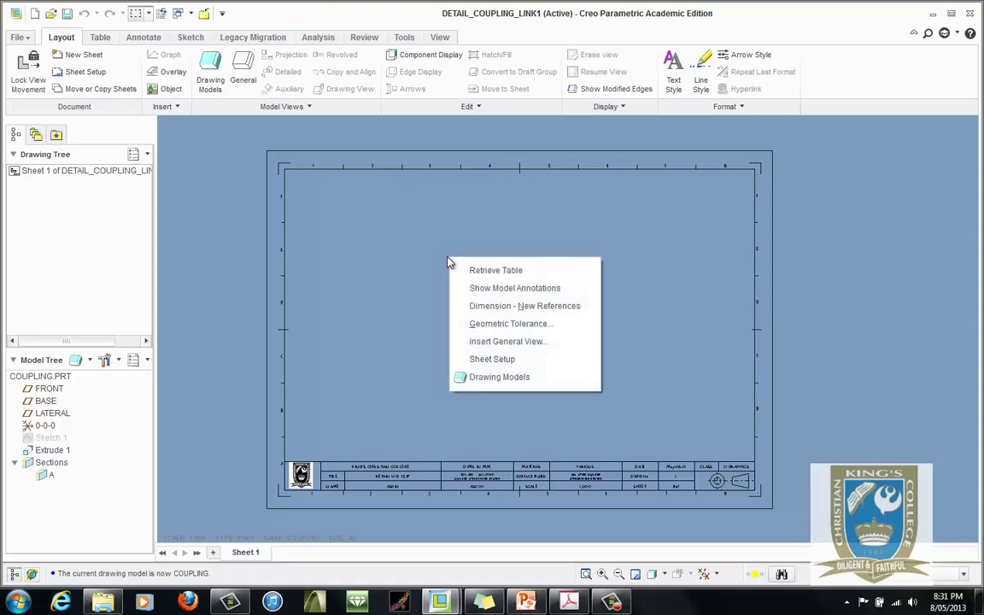
{"action": "left_click", "coordinate": [500, 342]}
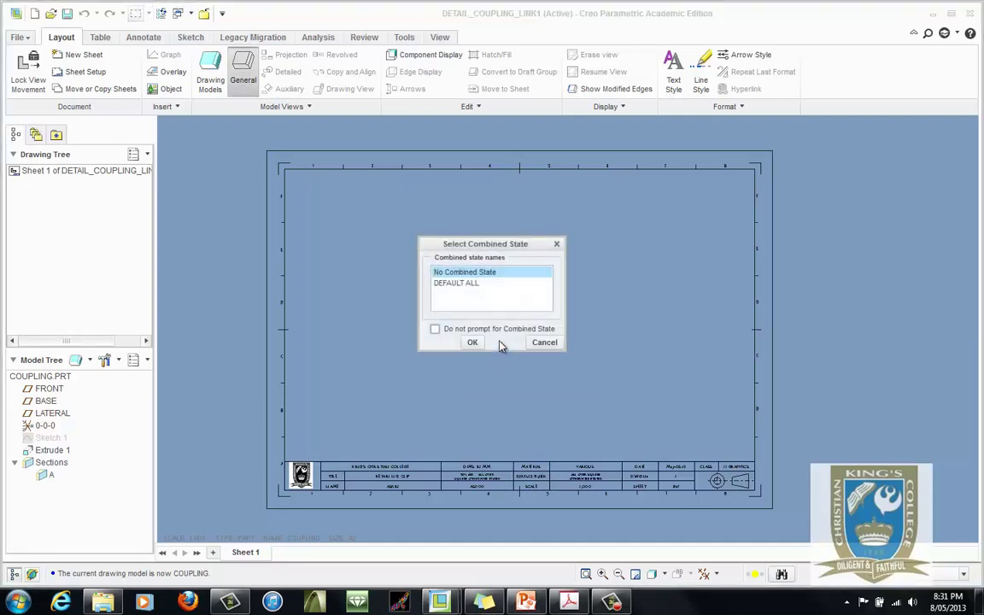
{"action": "left_click", "coordinate": [474, 343]}
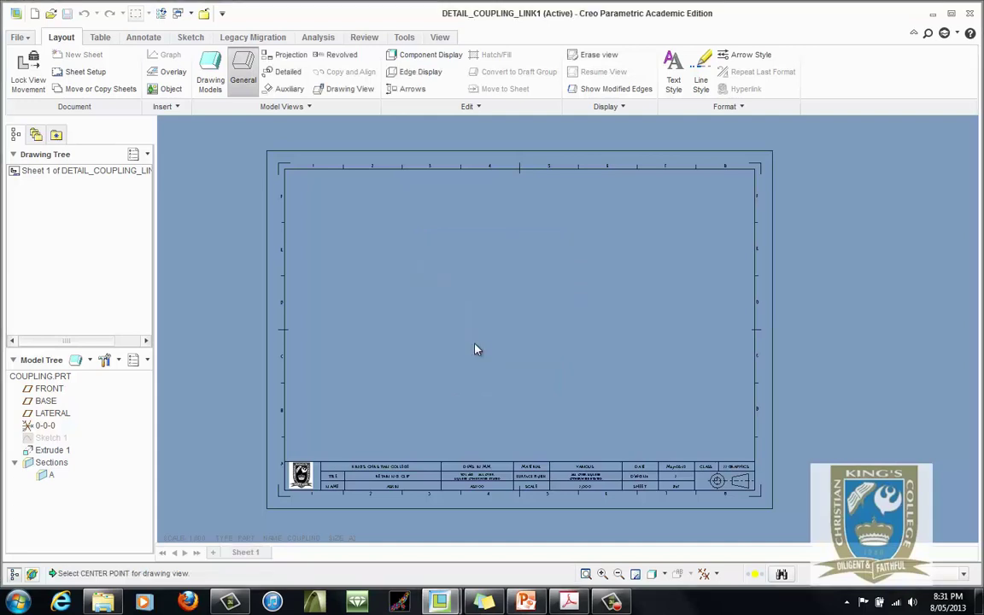
{"action": "left_click", "coordinate": [397, 280]}
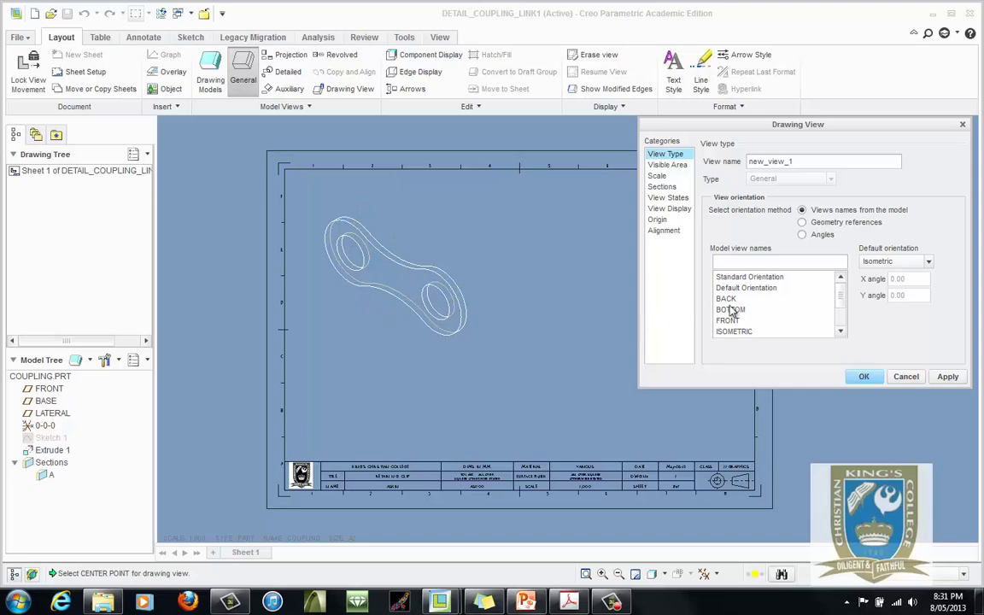
Step: Set the coupling view's orientation to the FRONT model view and dismiss the Windows color scheme prompt
{"action": "scroll", "coordinate": [842, 312], "scroll_direction": "down", "scroll_amount": 1}
{"action": "scroll", "coordinate": [842, 312], "scroll_direction": "down", "scroll_amount": 1}
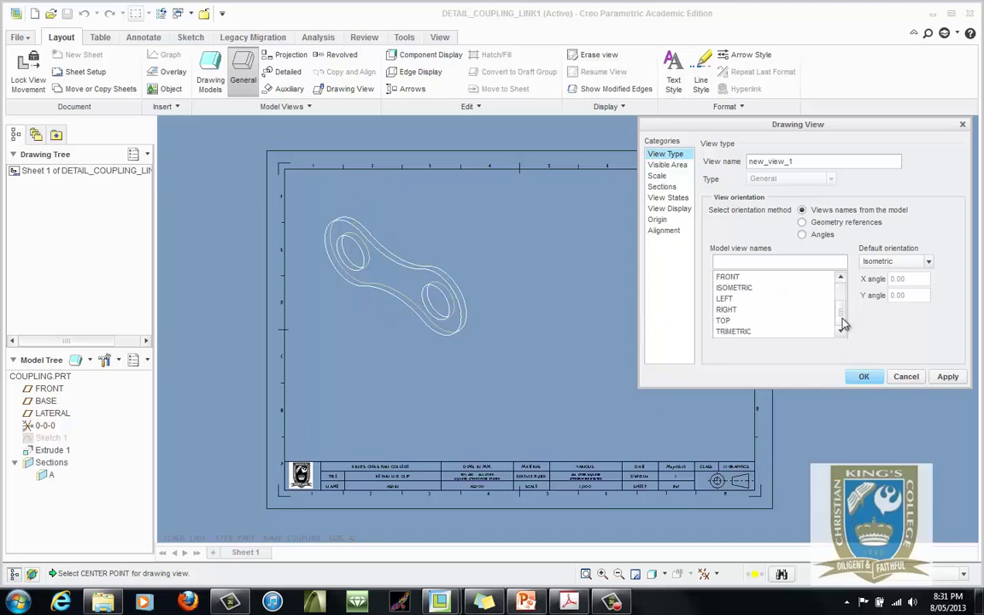
{"action": "scroll", "coordinate": [777, 312], "scroll_direction": "up", "scroll_amount": 2}
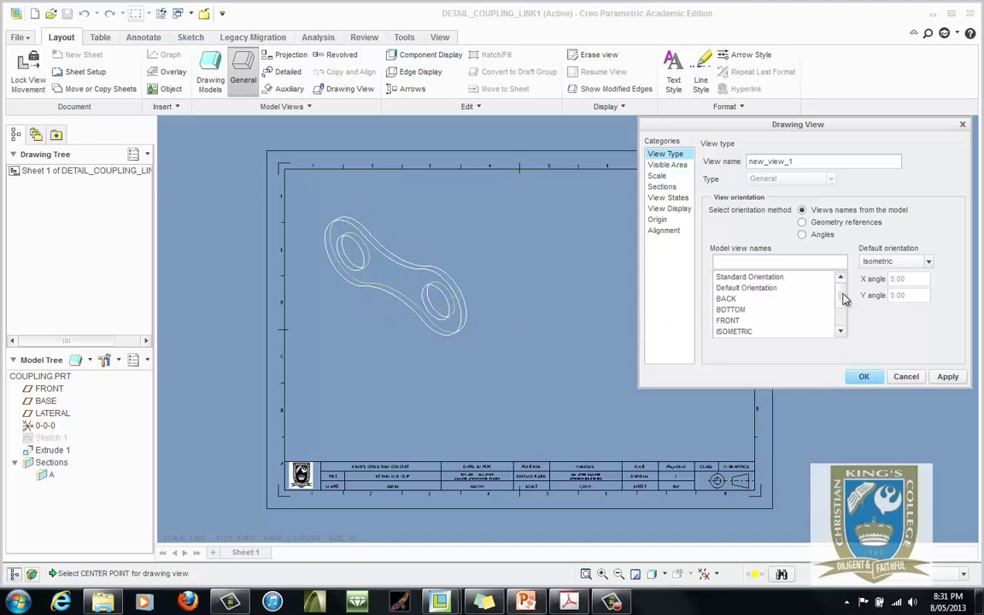
{"action": "left_click", "coordinate": [729, 321]}
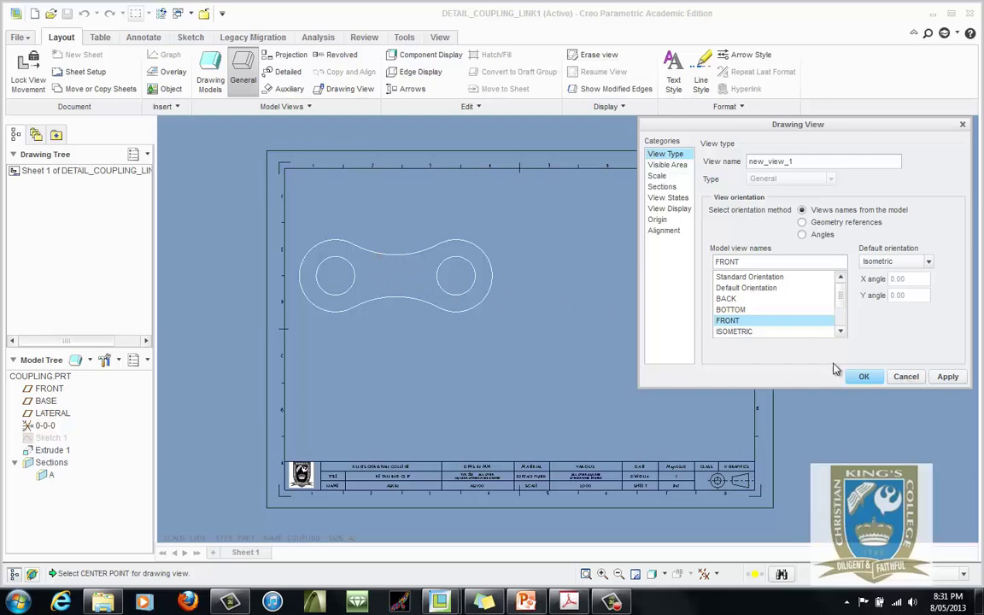
{"action": "left_click", "coordinate": [944, 378]}
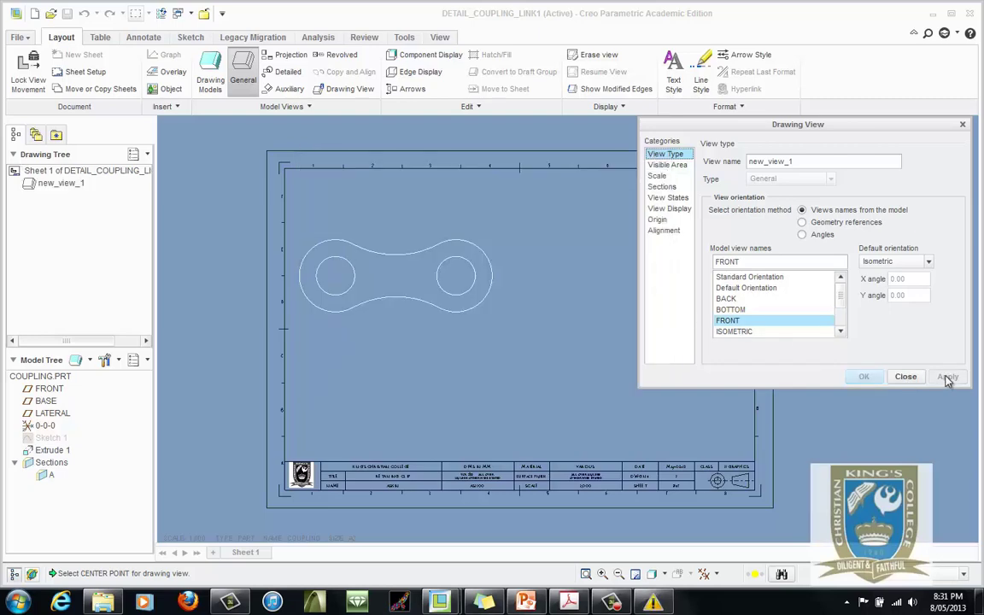
{"action": "left_click", "coordinate": [907, 378]}
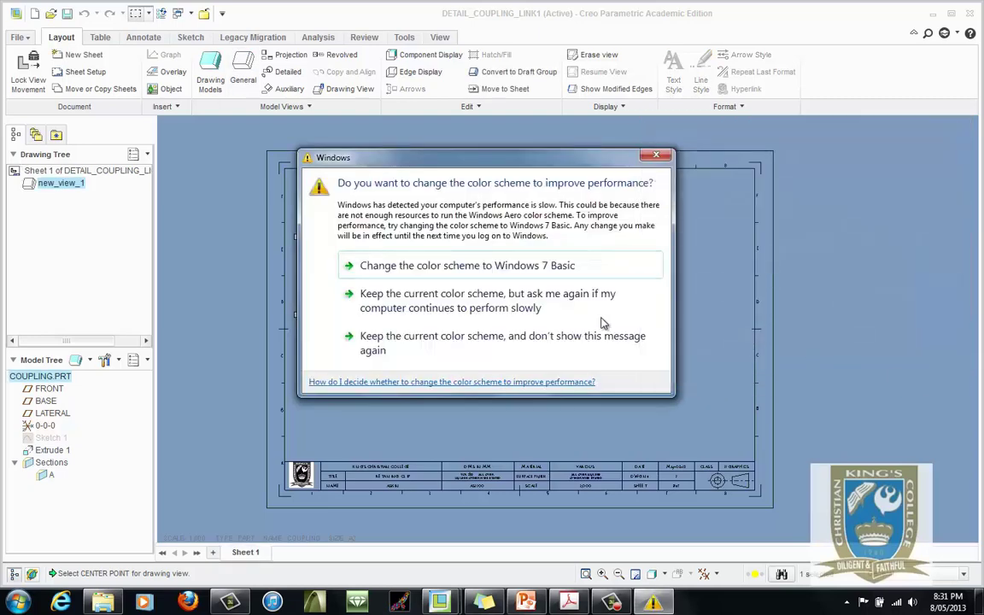
{"action": "left_click", "coordinate": [657, 156]}
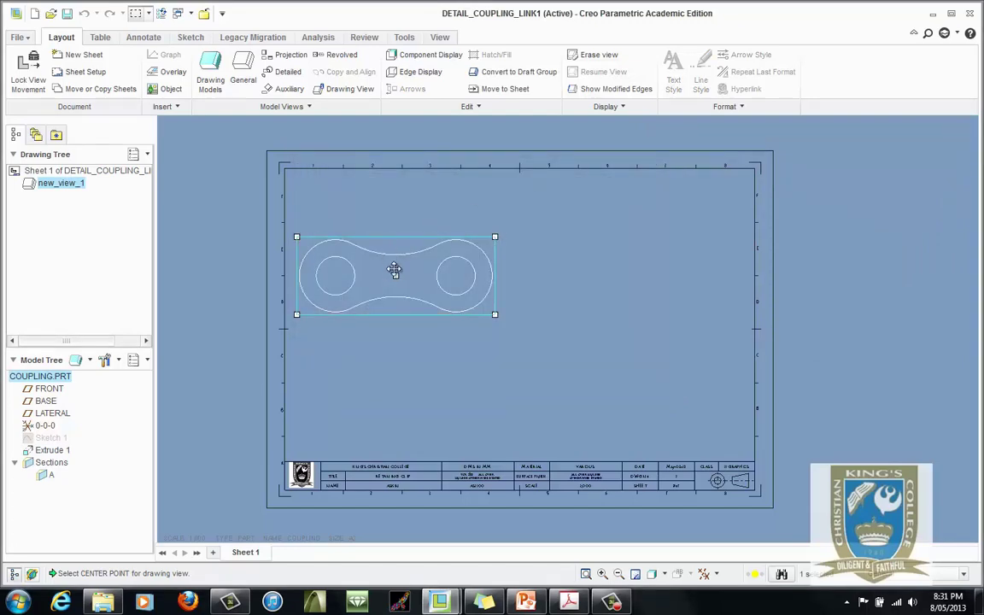
Step: Move the coupling's front view up near the sheet's upper border and insert a projection view directly below it
{"action": "mouse_move", "coordinate": [396, 275]}
{"action": "left_mouse_down"}
{"action": "mouse_move", "coordinate": [414, 229]}
{"action": "mouse_move", "coordinate": [407, 221]}
{"action": "left_mouse_up"}
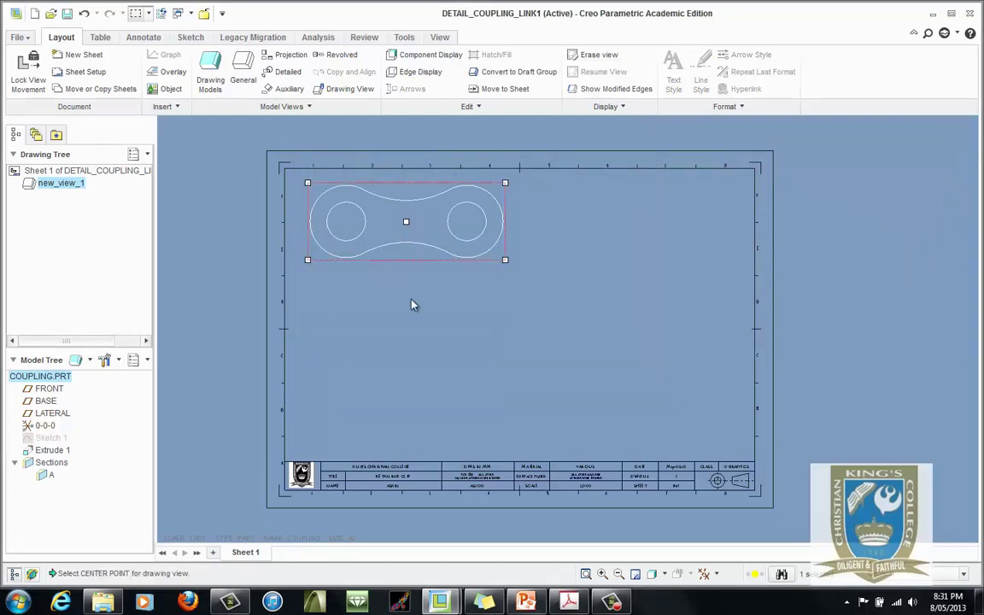
{"action": "right_click", "coordinate": [409, 222]}
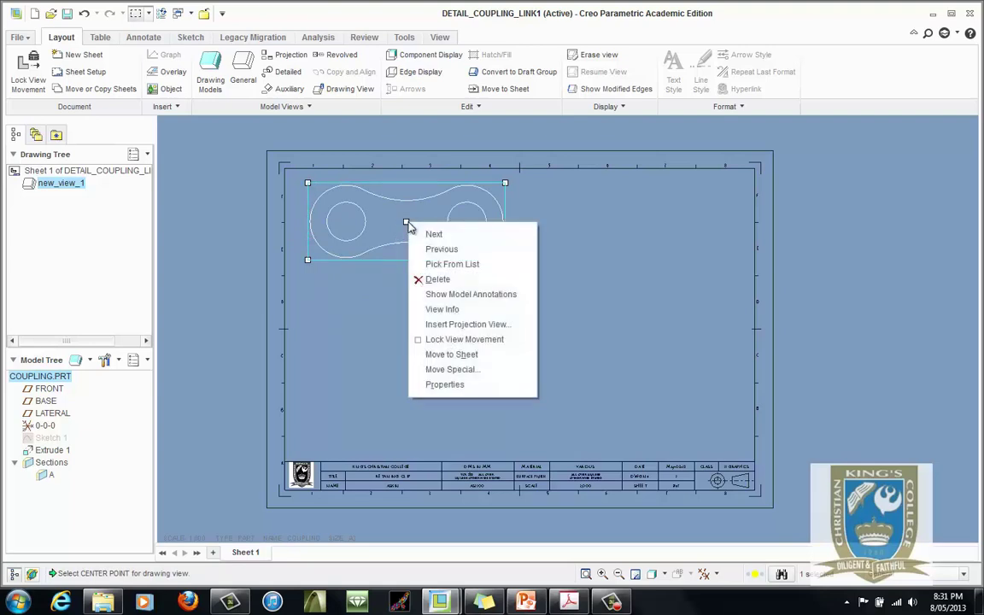
{"action": "left_click", "coordinate": [454, 325]}
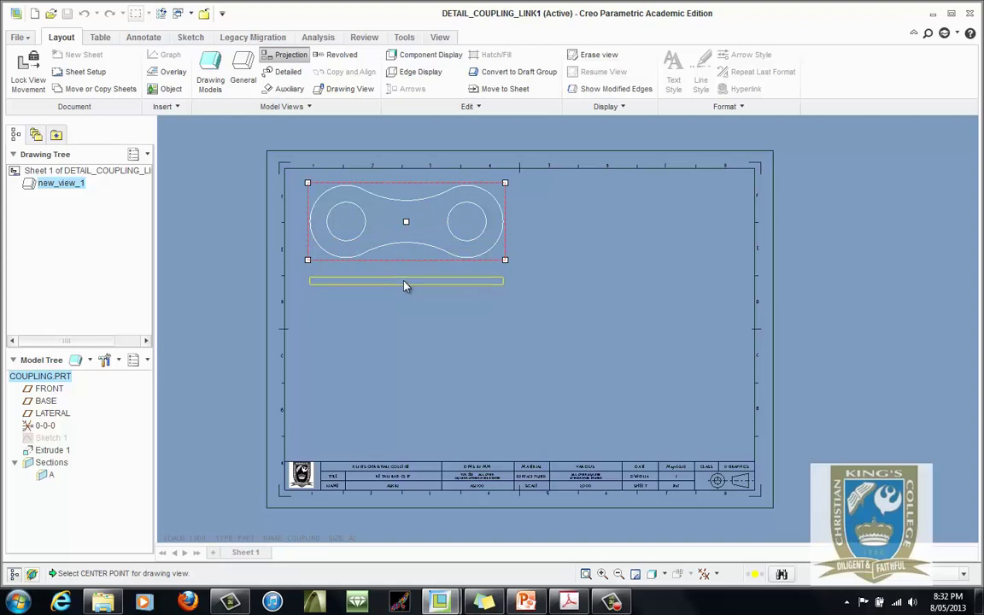
{"action": "left_click", "coordinate": [406, 286]}
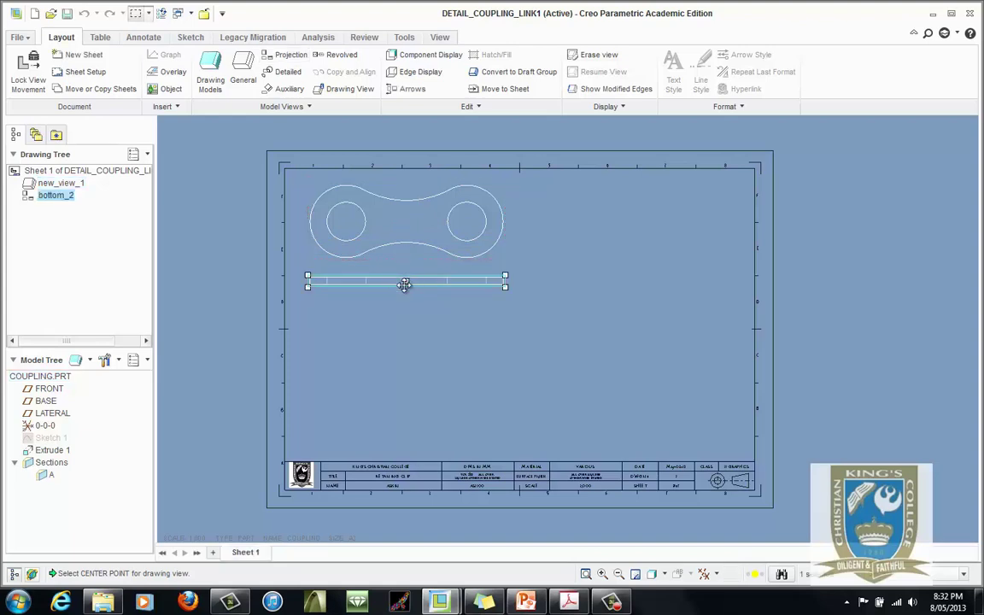
{"action": "left_click", "coordinate": [423, 358]}
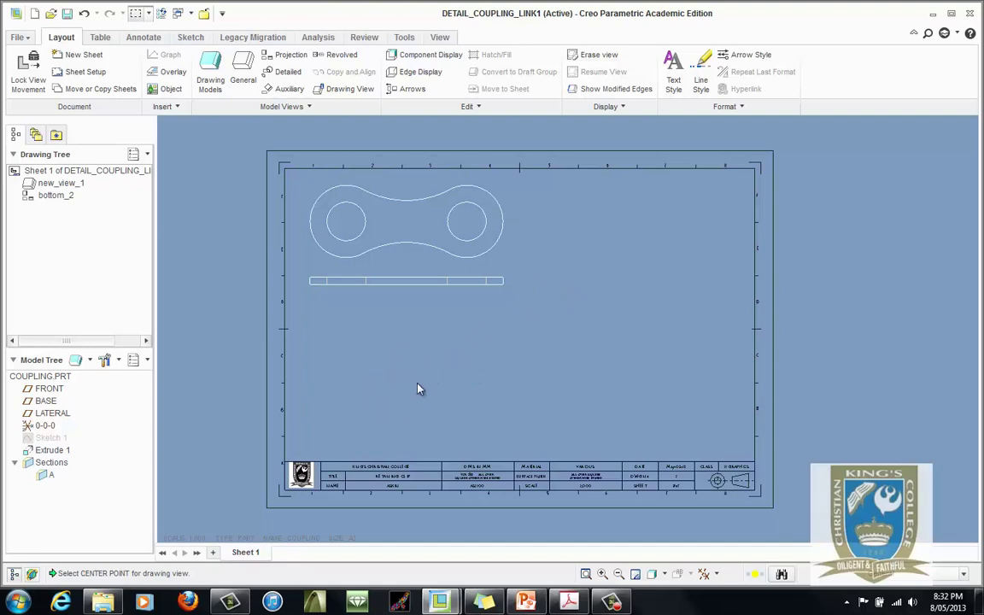
Step: Add retaining_clip.prt to the drawing's models and set RETAINING_CLIP as the current drawing model
{"action": "left_click", "coordinate": [211, 80]}
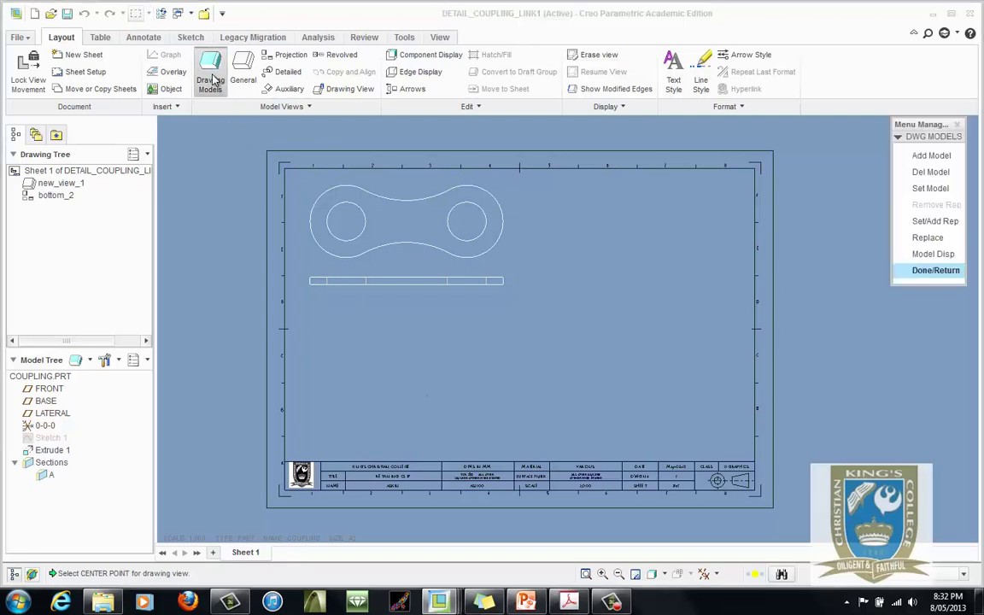
{"action": "left_click", "coordinate": [931, 155]}
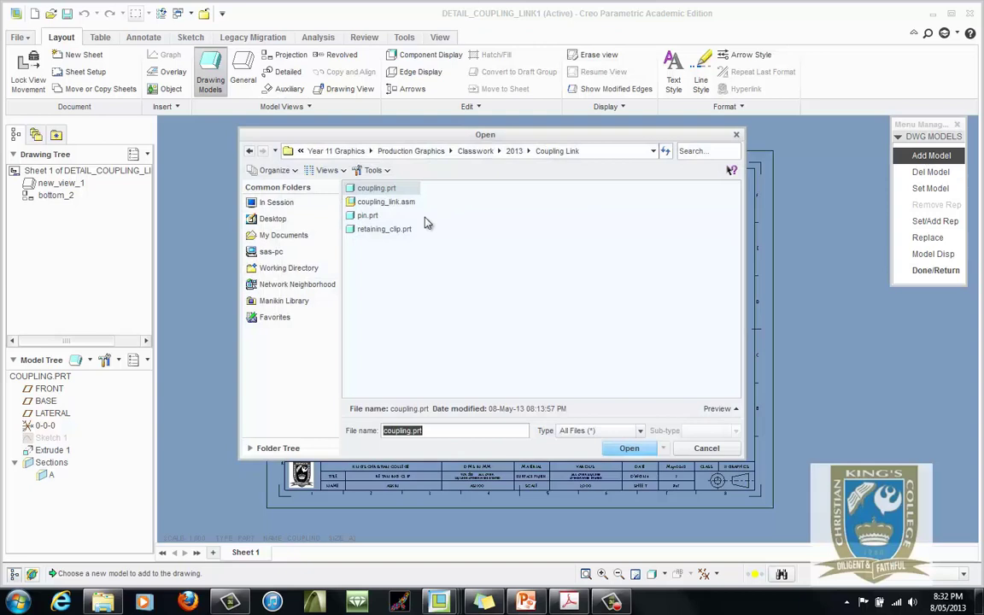
{"action": "left_click", "coordinate": [380, 230]}
{"action": "double_click", "coordinate": [380, 231]}
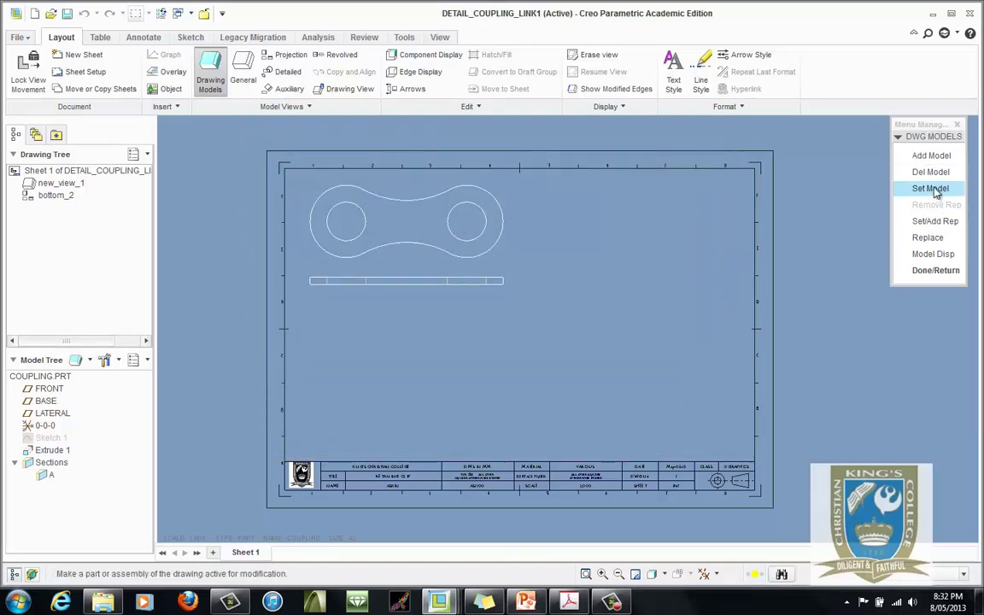
{"action": "left_click", "coordinate": [933, 188]}
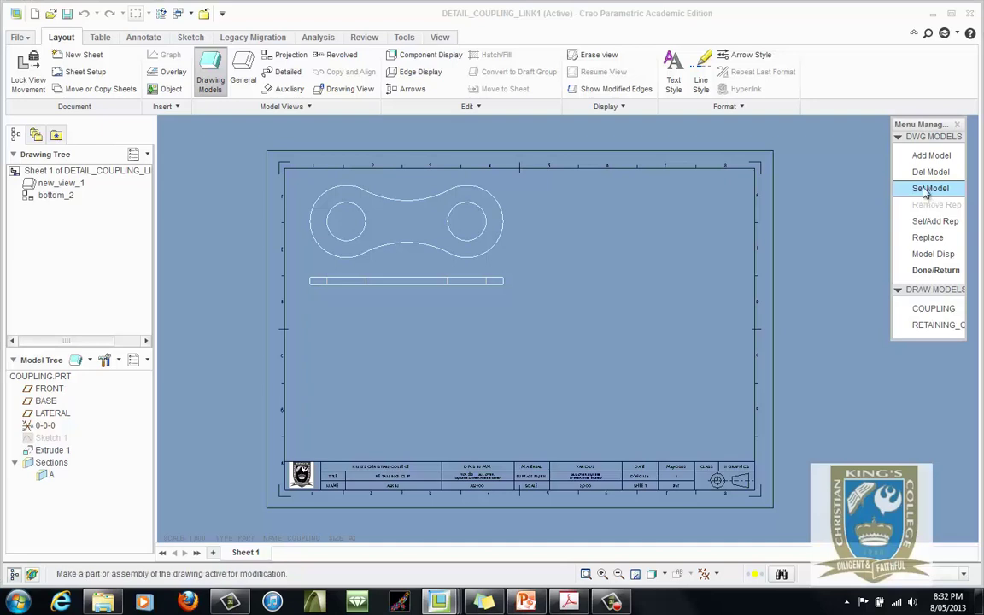
{"action": "left_click", "coordinate": [940, 325]}
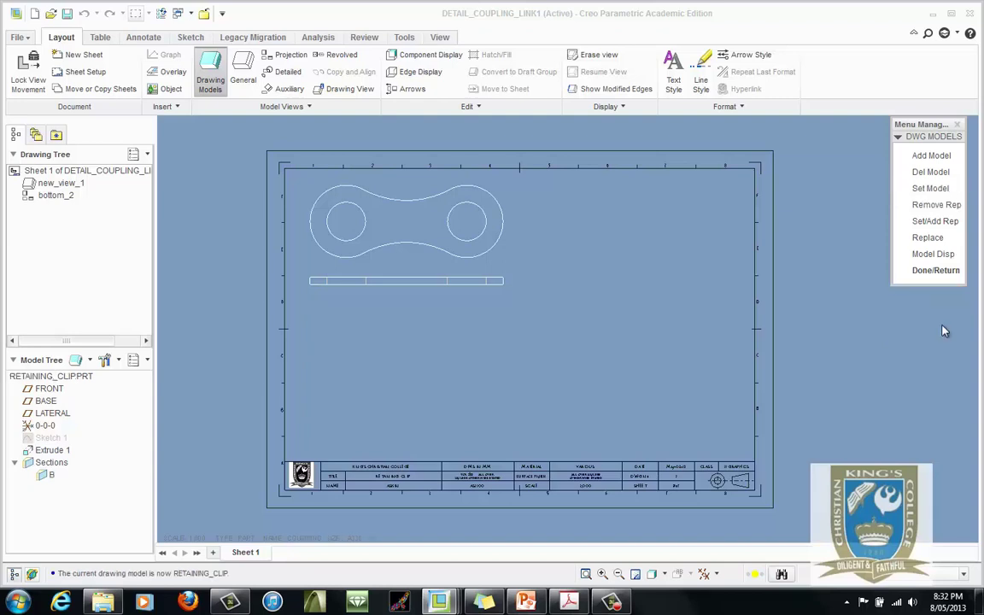
{"action": "left_click", "coordinate": [936, 270]}
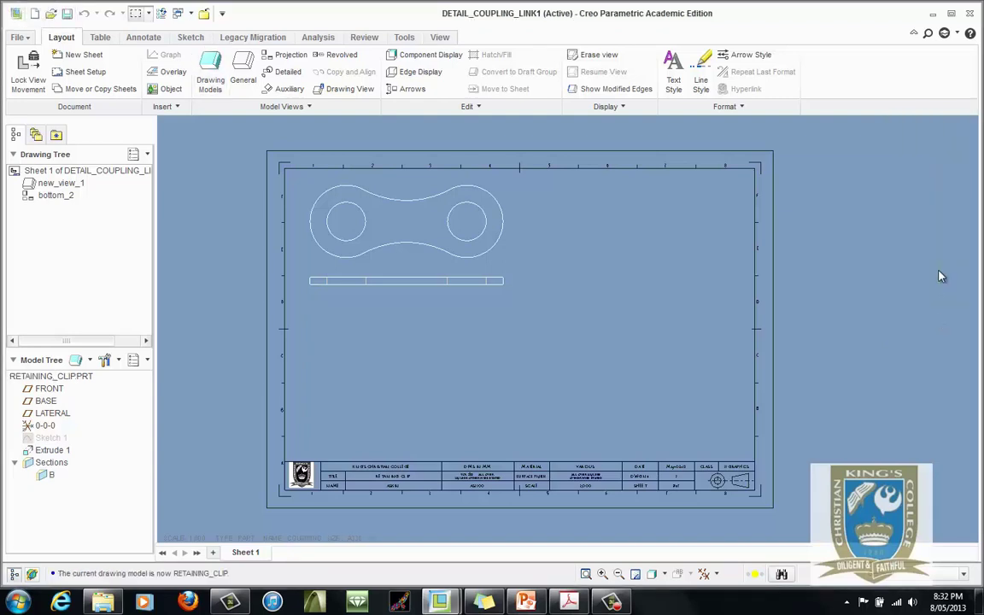
Step: Insert a general view of the retaining clip below the coupling views with No Combined State, FRONT orientation and the default sheet scale
{"action": "left_click", "coordinate": [245, 67]}
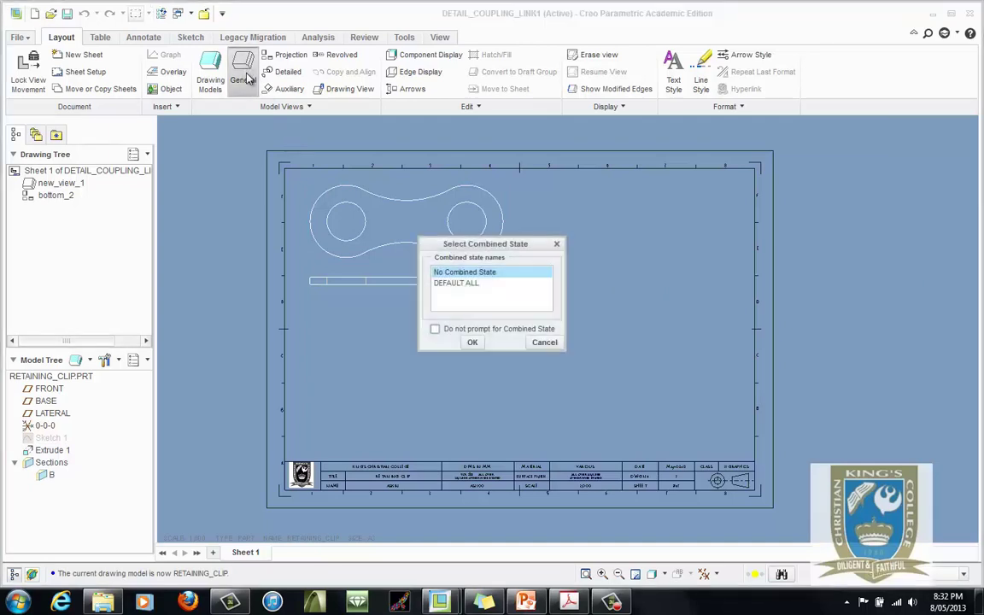
{"action": "left_click", "coordinate": [470, 341]}
{"action": "left_click", "coordinate": [419, 396]}
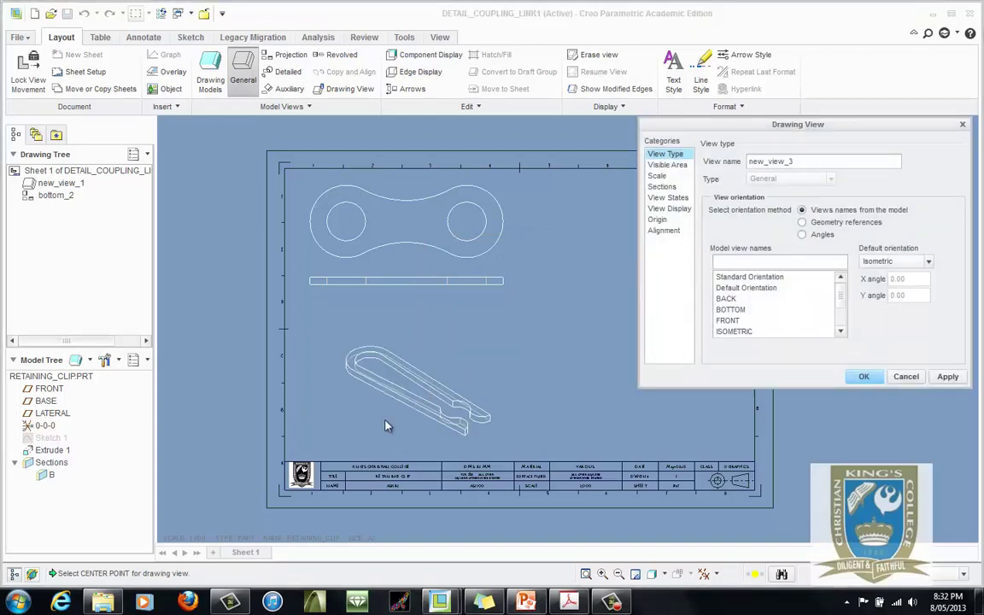
{"action": "left_click", "coordinate": [732, 321]}
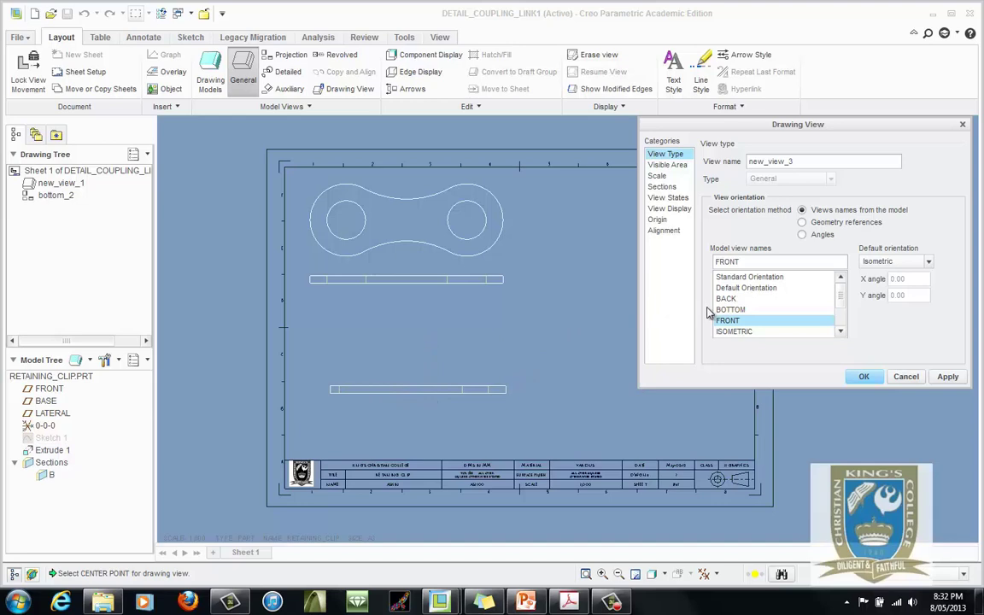
{"action": "left_click", "coordinate": [657, 176]}
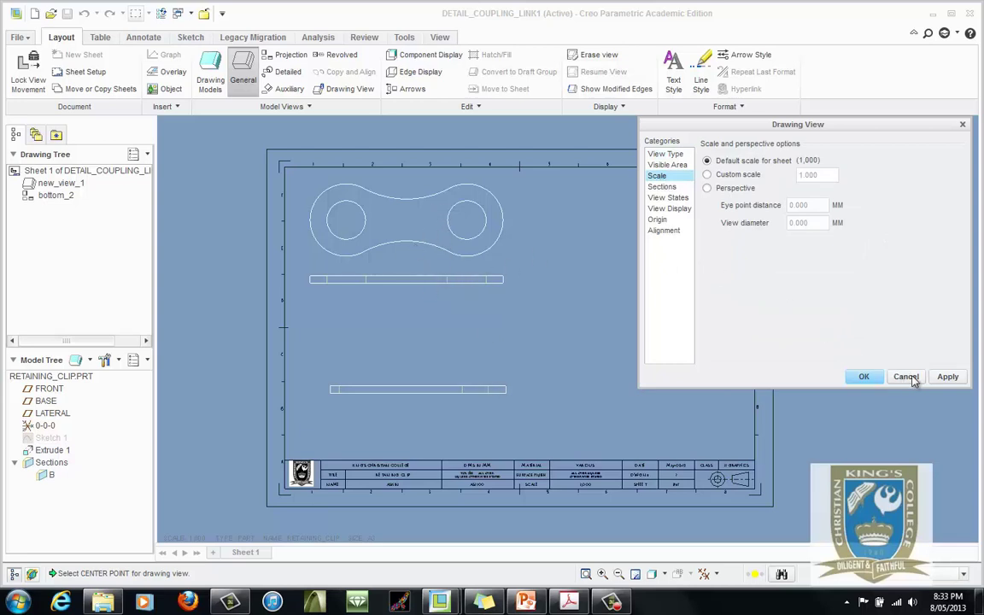
{"action": "left_click", "coordinate": [948, 377]}
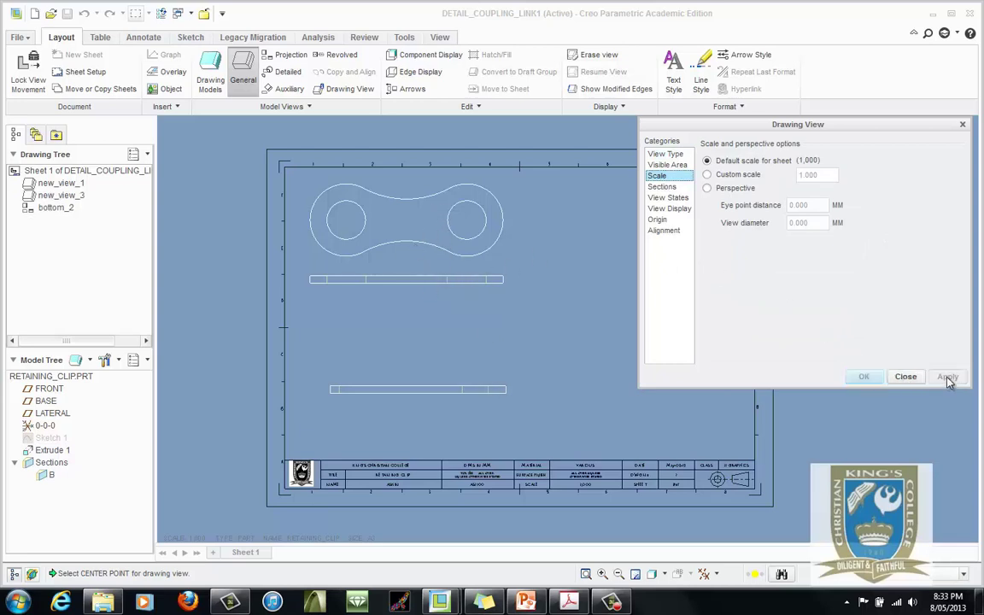
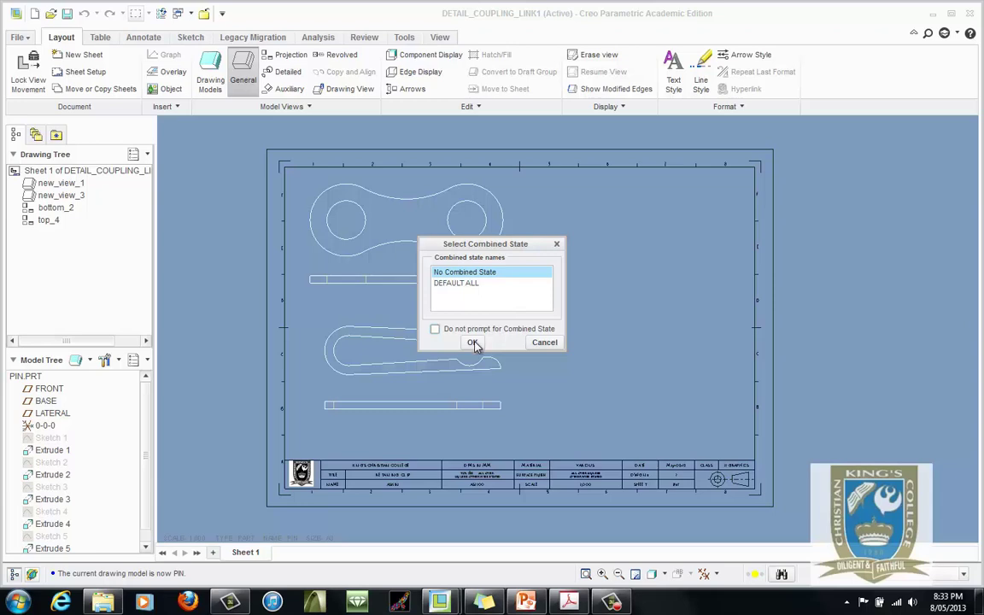
Step: Insert a general view of the pin with No Combined State in the empty right half of the drawing sheet
{"action": "left_click", "coordinate": [473, 342]}
{"action": "left_click", "coordinate": [647, 318]}
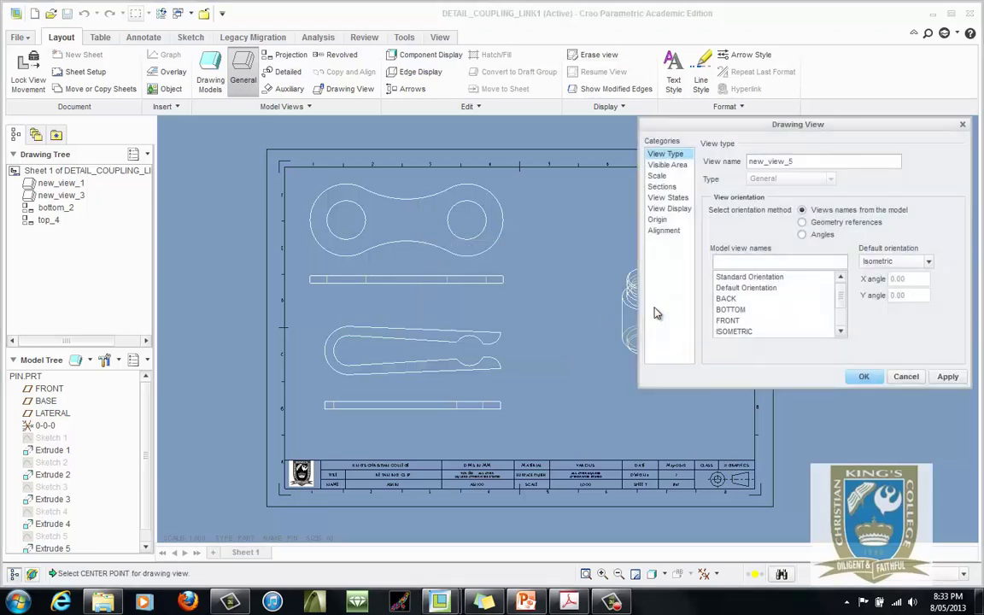
{"action": "mouse_move", "coordinate": [833, 131]}
{"action": "left_mouse_down"}
{"action": "mouse_move", "coordinate": [501, 165]}
{"action": "mouse_move", "coordinate": [299, 166]}
{"action": "left_mouse_up"}
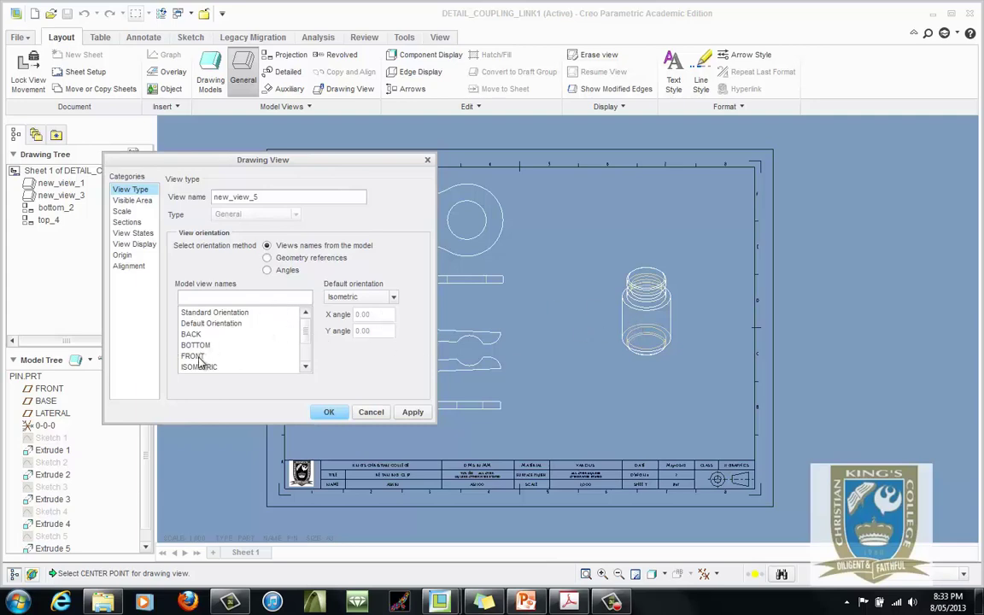
Step: Switch to PowerPoint to check the pin's view arrangement on the reference drawing, and return to the DETAIL_COUPLING_LINK1 drawing in Creo
{"action": "key", "text": "alt+Tab"}
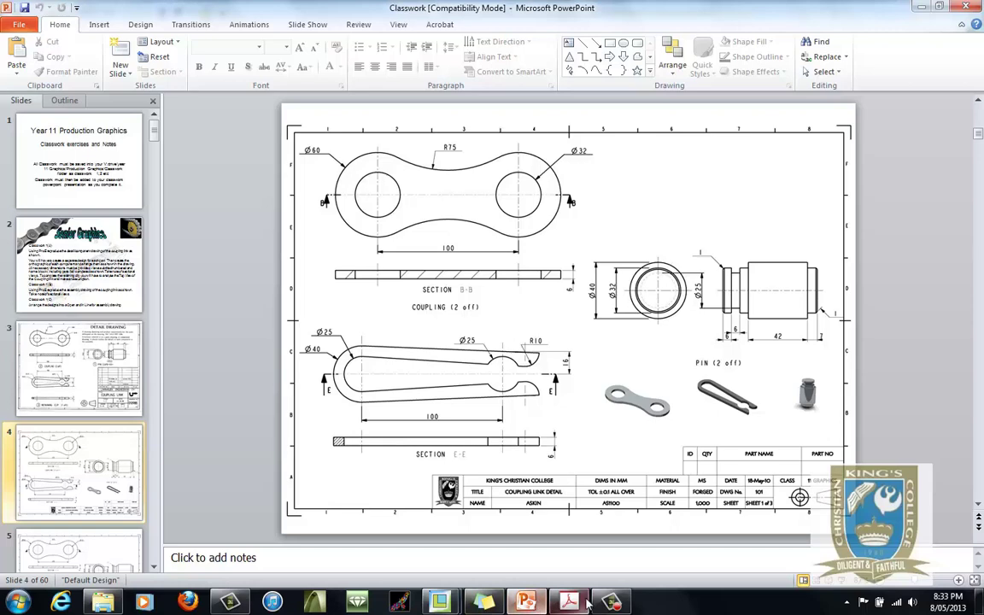
{"action": "mouse_move", "coordinate": [438, 602]}
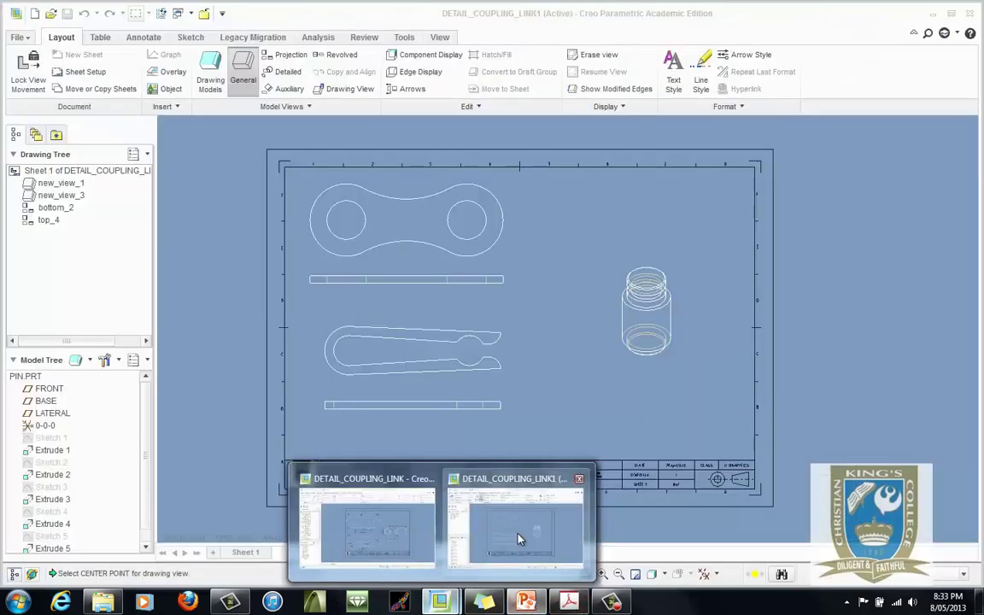
{"action": "left_click", "coordinate": [520, 539]}
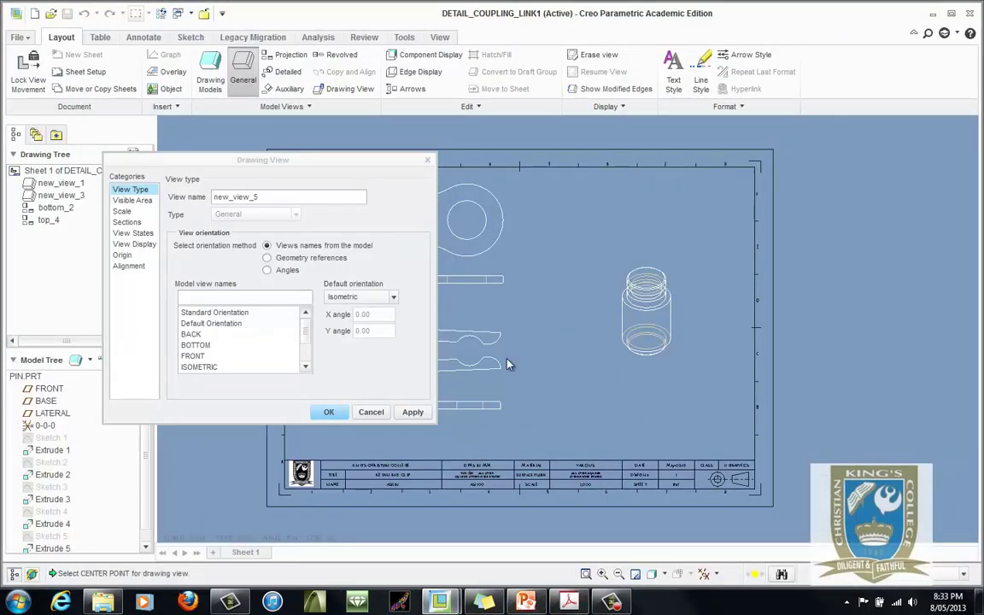
Step: Set the pin view's orientation to the BOTTOM model view and apply it
{"action": "left_click", "coordinate": [202, 335]}
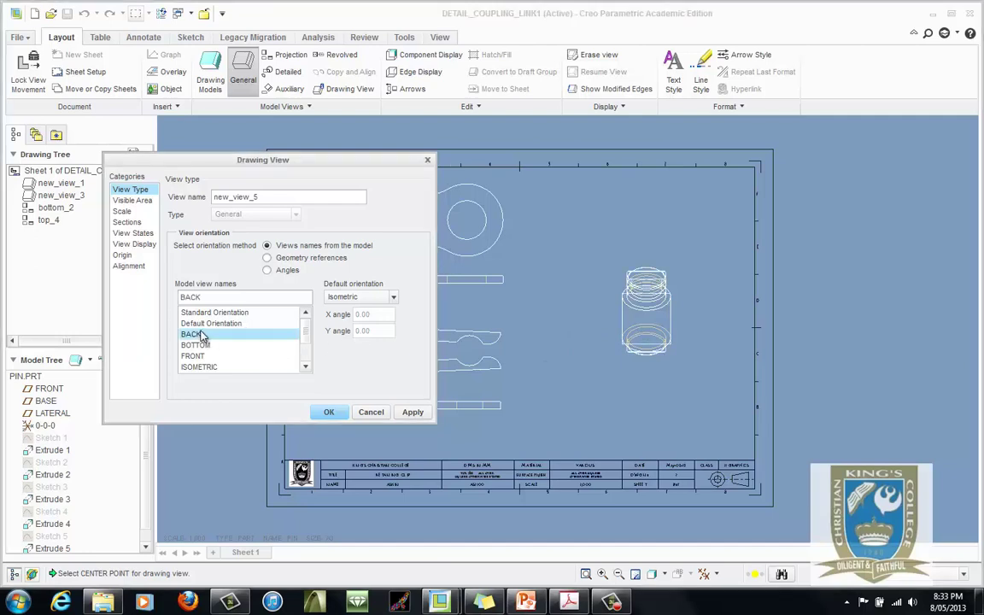
{"action": "left_click", "coordinate": [202, 346]}
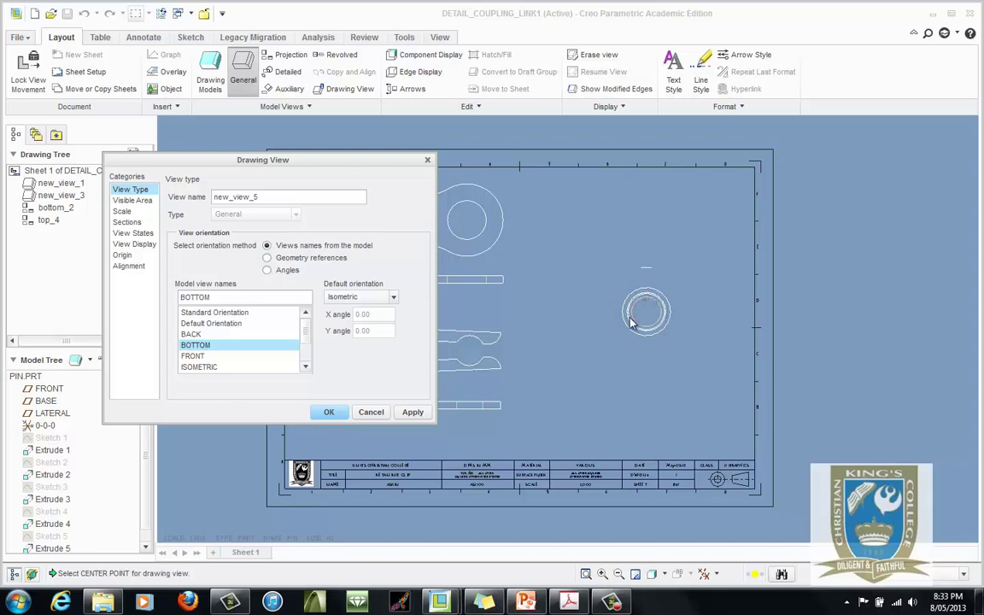
{"action": "left_click", "coordinate": [414, 414]}
{"action": "left_click", "coordinate": [371, 412]}
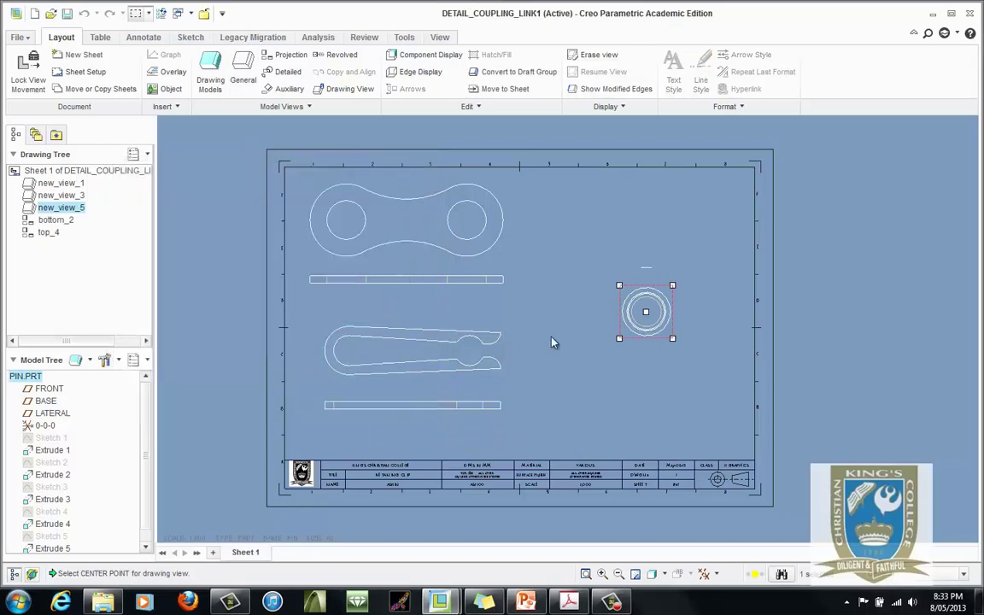
Step: Move the pin's circular end view closer to the coupling and clip views, and insert a projection view to its right
{"action": "left_click_drag", "start_coordinate": [633, 311], "coordinate": [582, 313]}
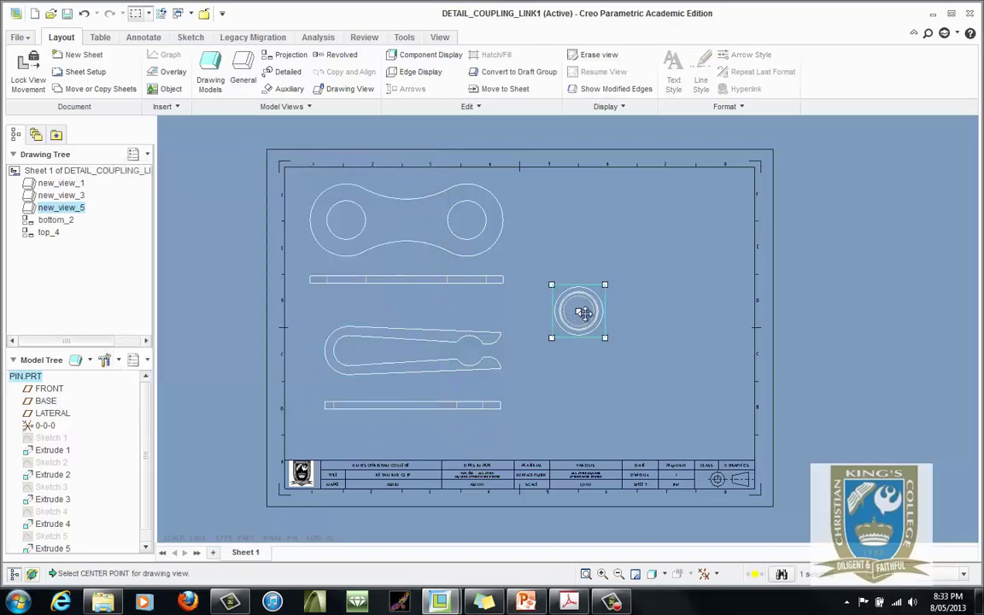
{"action": "right_click", "coordinate": [582, 311]}
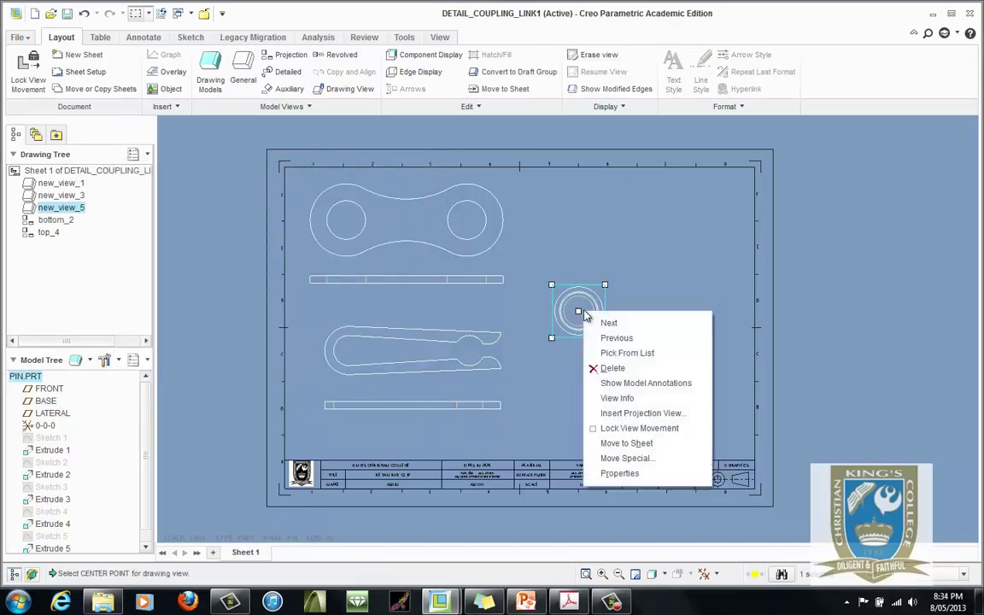
{"action": "left_click", "coordinate": [626, 411]}
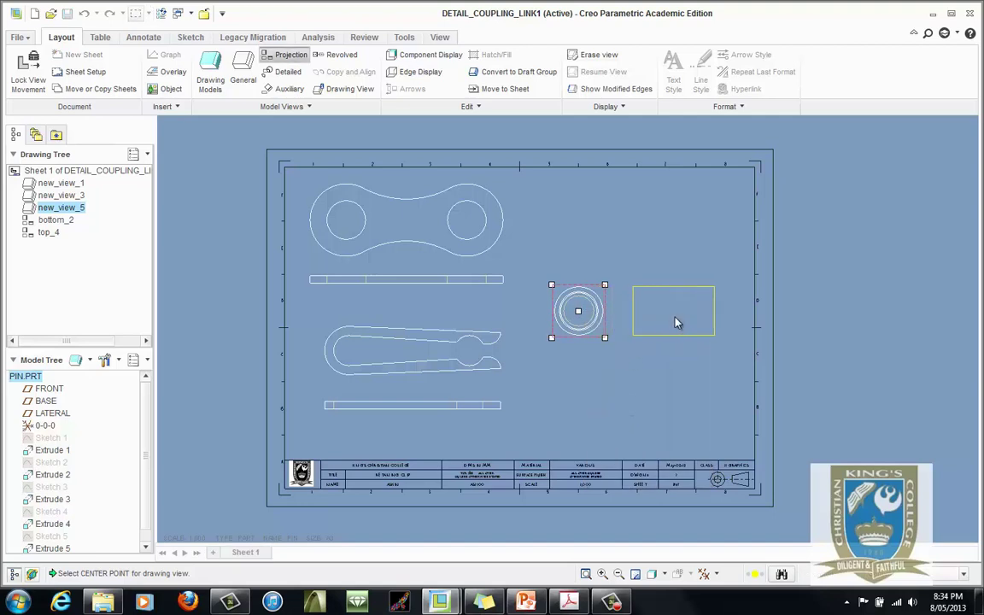
{"action": "left_click", "coordinate": [677, 329]}
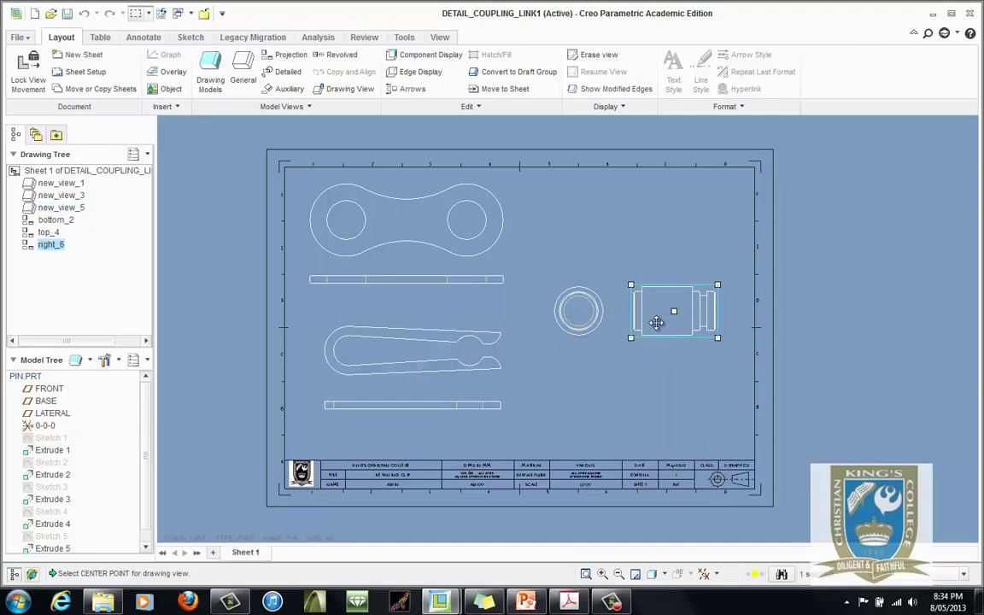
Step: Change the pin end view's orientation to the TOP model view, updating its projected side view as well
{"action": "double_click", "coordinate": [586, 291]}
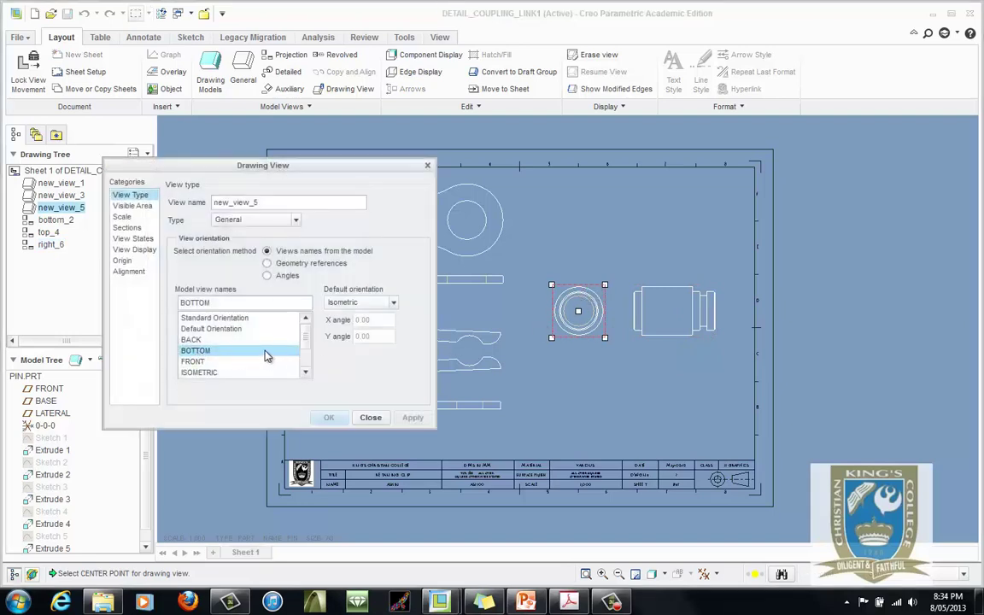
{"action": "mouse_move", "coordinate": [305, 343]}
{"action": "left_mouse_down"}
{"action": "mouse_move", "coordinate": [310, 353]}
{"action": "mouse_move", "coordinate": [314, 334]}
{"action": "mouse_move", "coordinate": [309, 352]}
{"action": "left_mouse_up"}
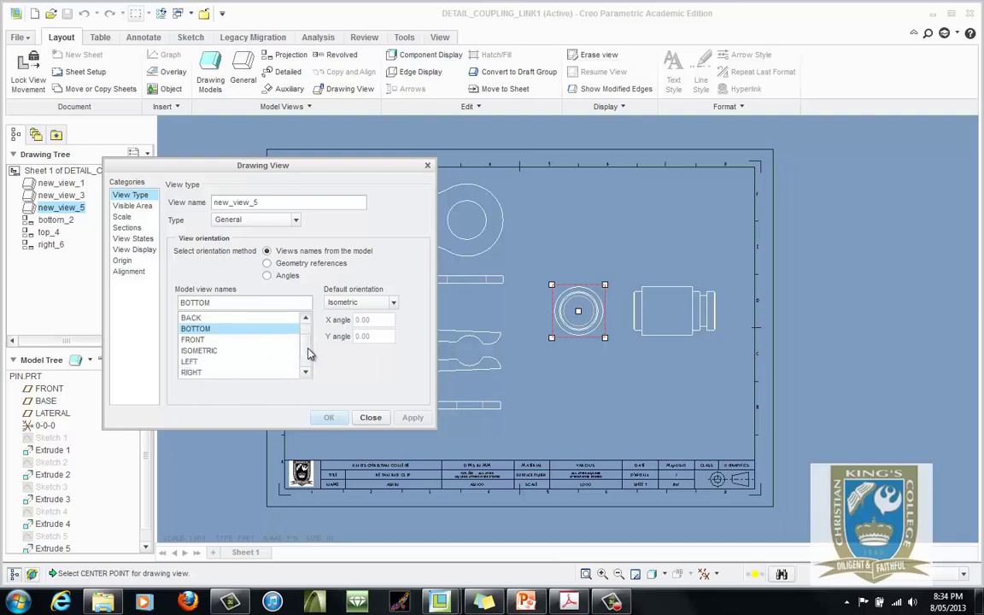
{"action": "scroll", "coordinate": [309, 354], "scroll_direction": "down", "scroll_amount": 1}
{"action": "left_click", "coordinate": [278, 362]}
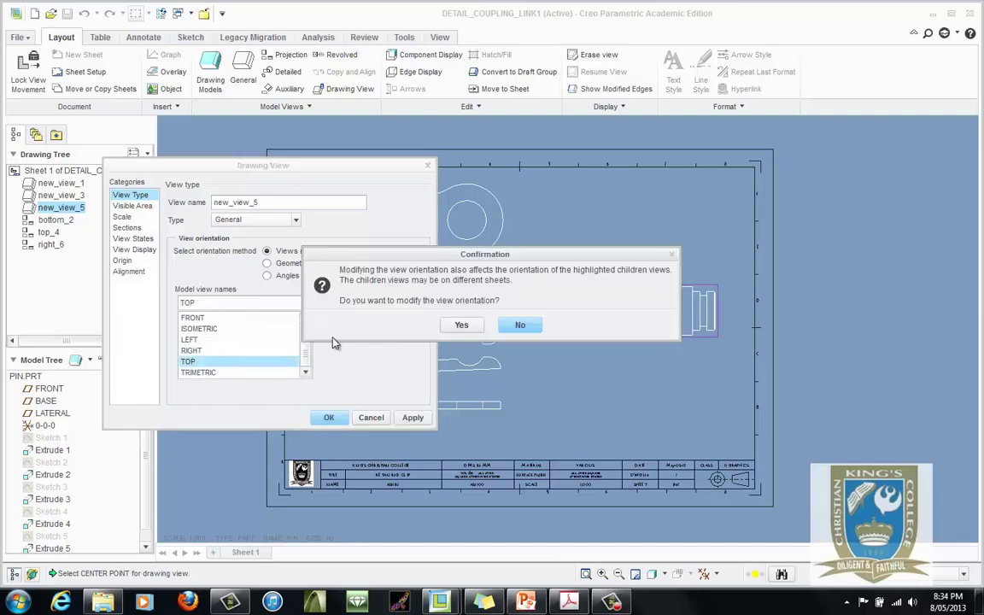
{"action": "left_click", "coordinate": [462, 325]}
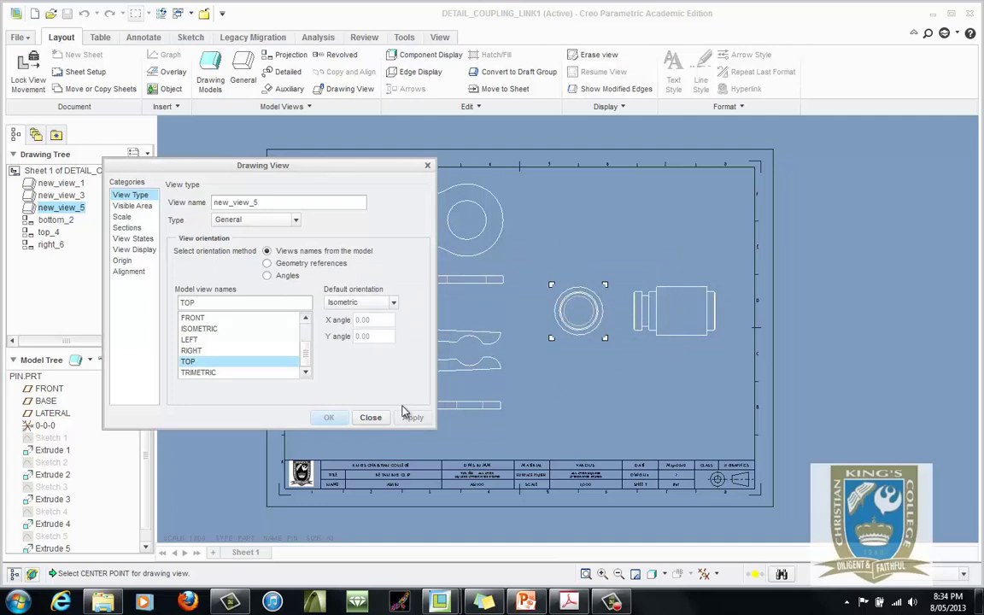
{"action": "left_click", "coordinate": [371, 418]}
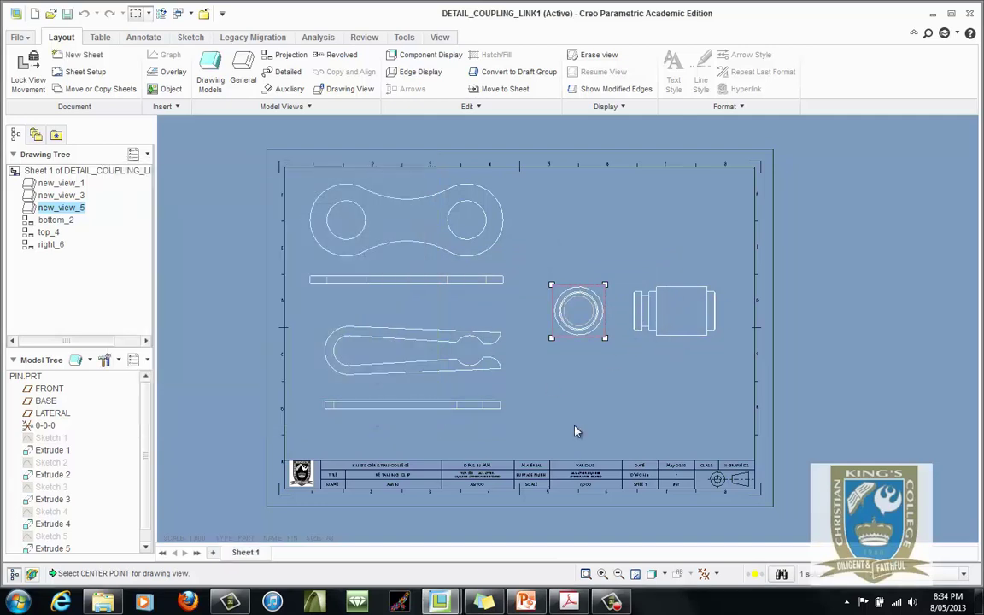
{"action": "left_click", "coordinate": [540, 225]}
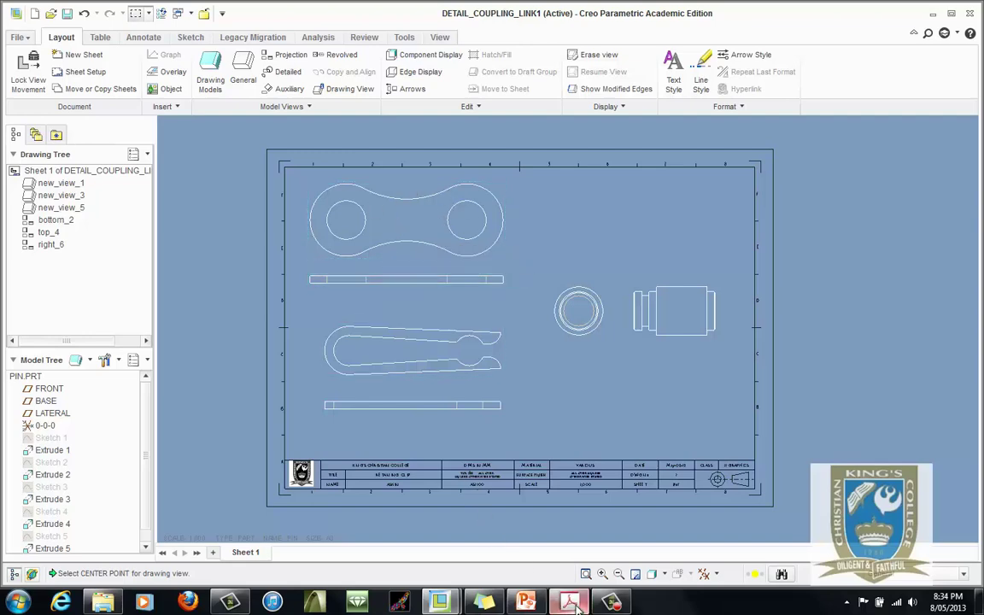
Step: Switch to Acrobat to examine the reference drawing's dimensions and centre lines, and return to the DETAIL_COUPLING_LINK1 drawing in Creo
{"action": "key", "text": "alt+Tab"}
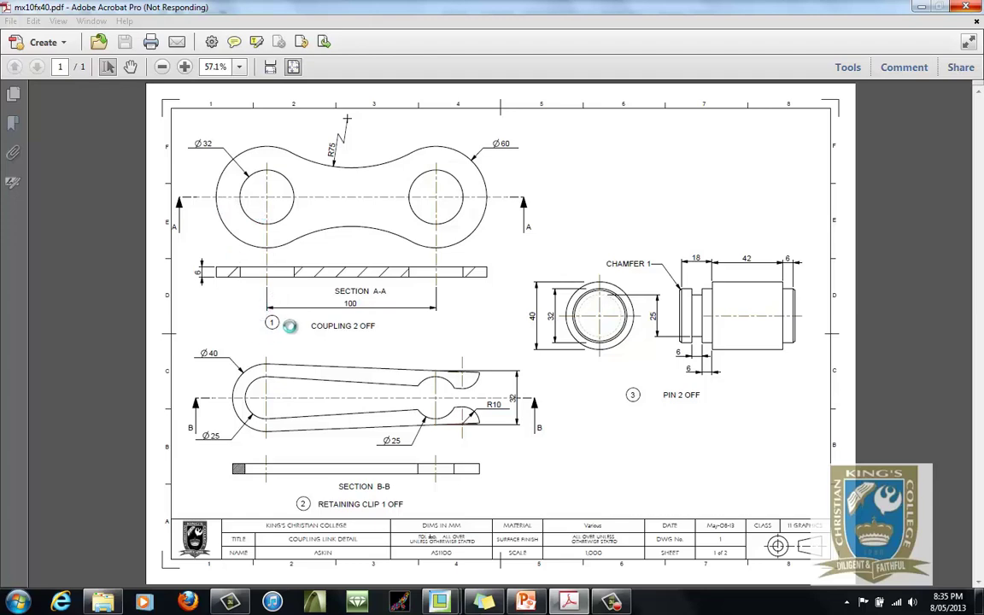
{"action": "mouse_move", "coordinate": [456, 603]}
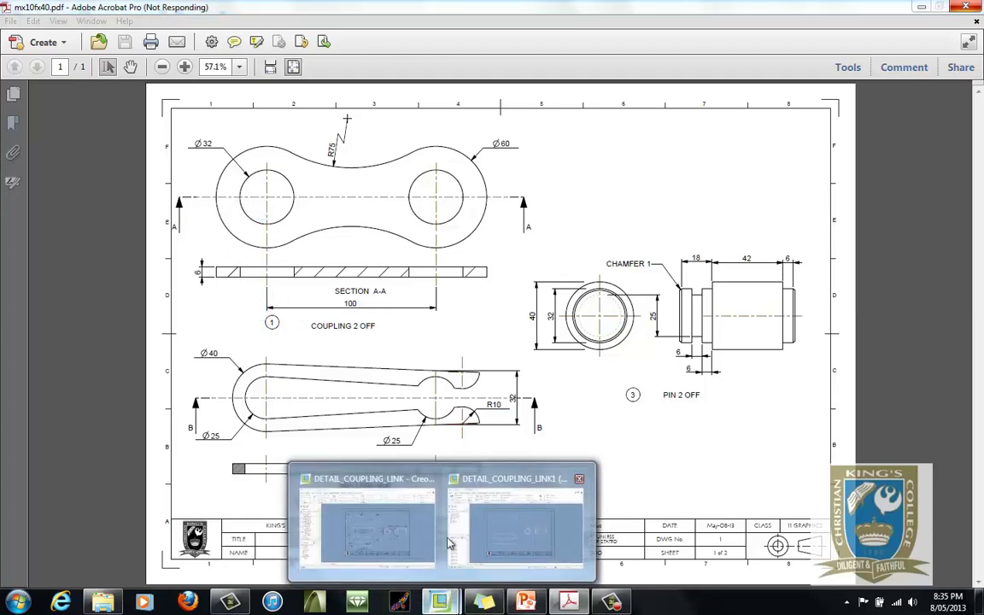
{"action": "left_click", "coordinate": [466, 479]}
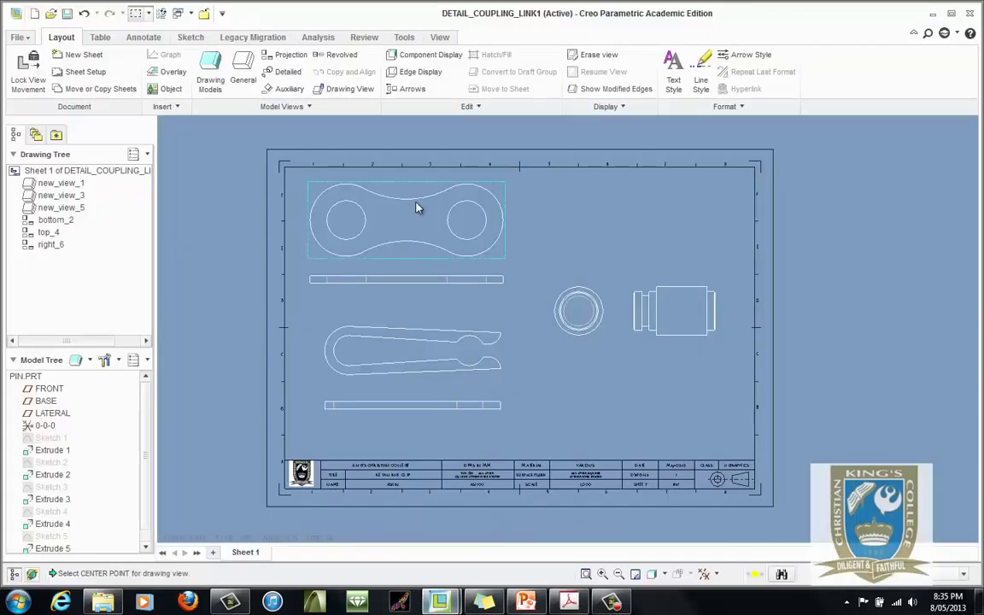
Step: Show the Ø32 hole diameter and the 100 hole-spacing model dimensions on the coupling's front view
{"action": "left_click", "coordinate": [133, 38]}
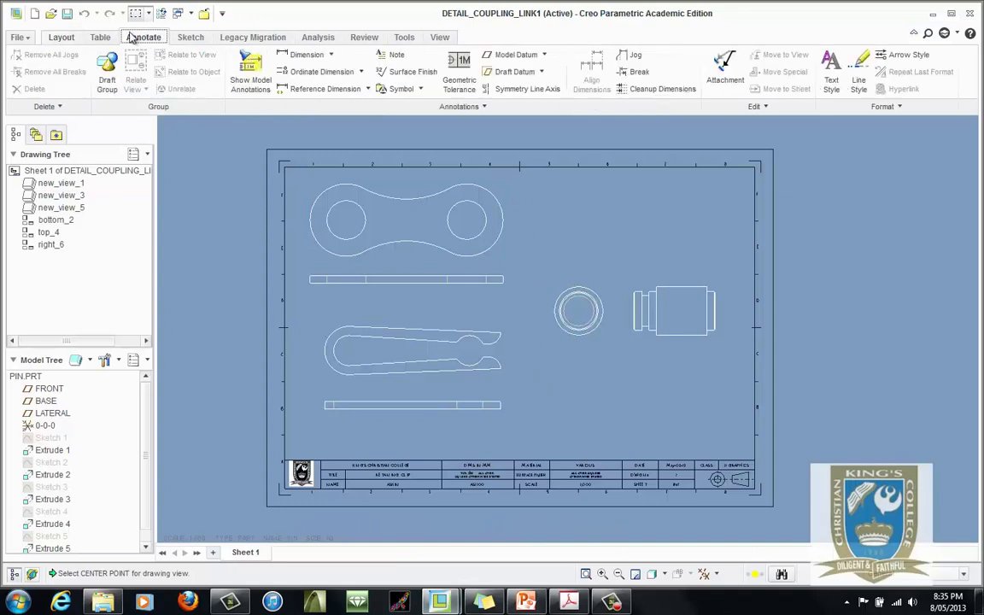
{"action": "left_click", "coordinate": [415, 224]}
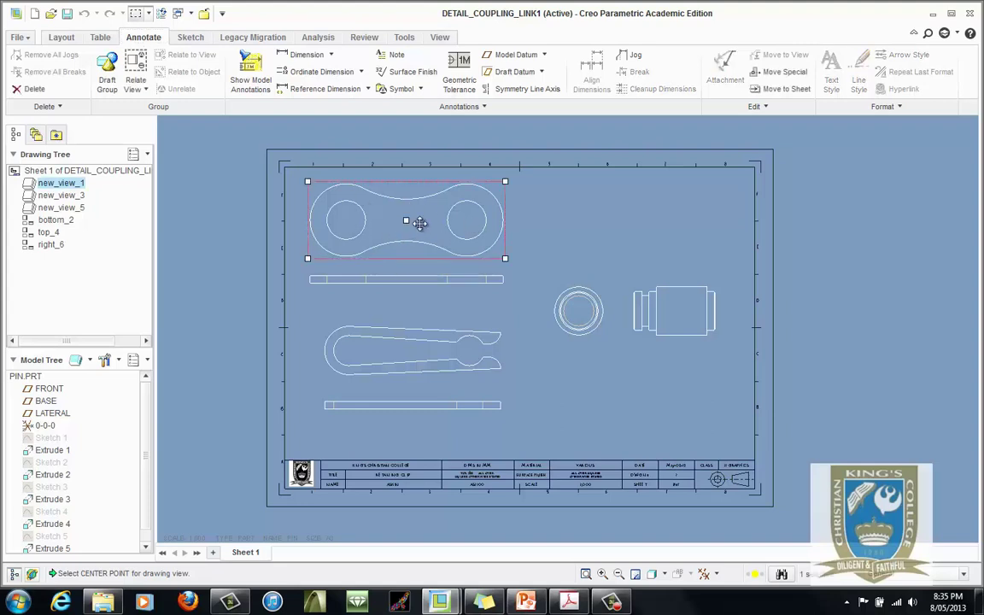
{"action": "left_click", "coordinate": [251, 69]}
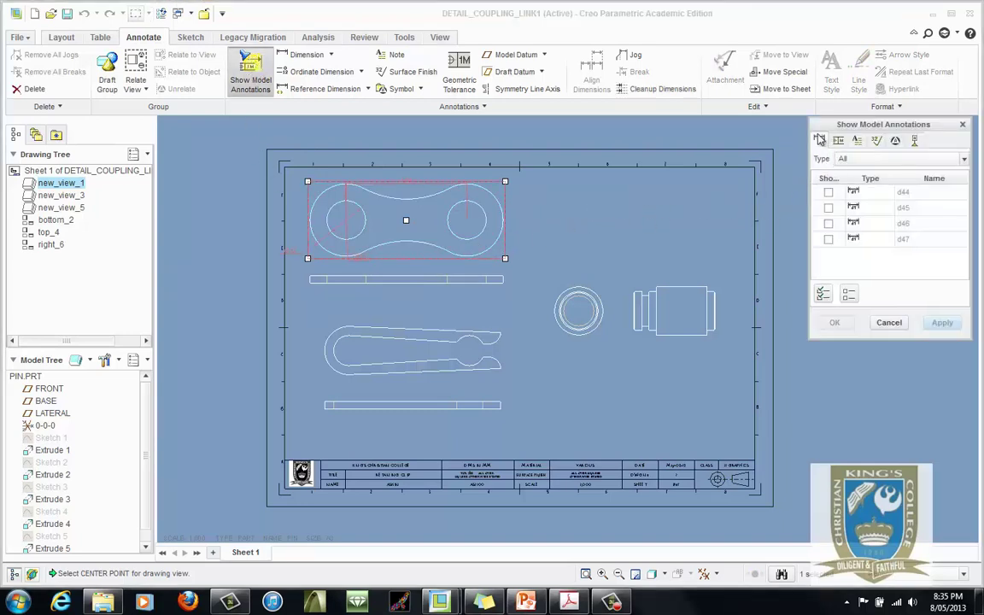
{"action": "left_click_drag", "start_coordinate": [825, 139], "coordinate": [718, 146]}
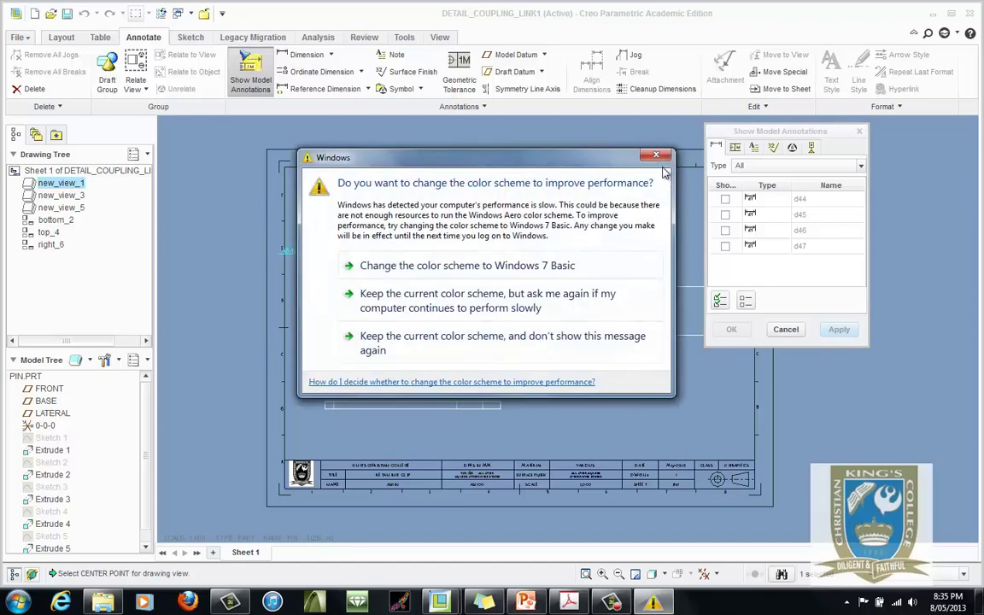
{"action": "left_click", "coordinate": [655, 156]}
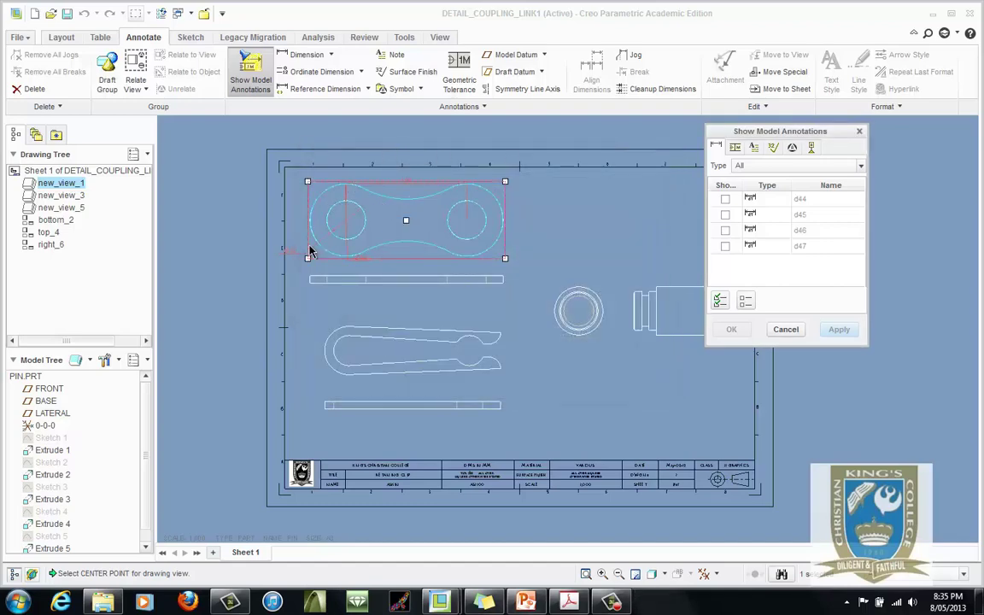
{"action": "left_click", "coordinate": [329, 224]}
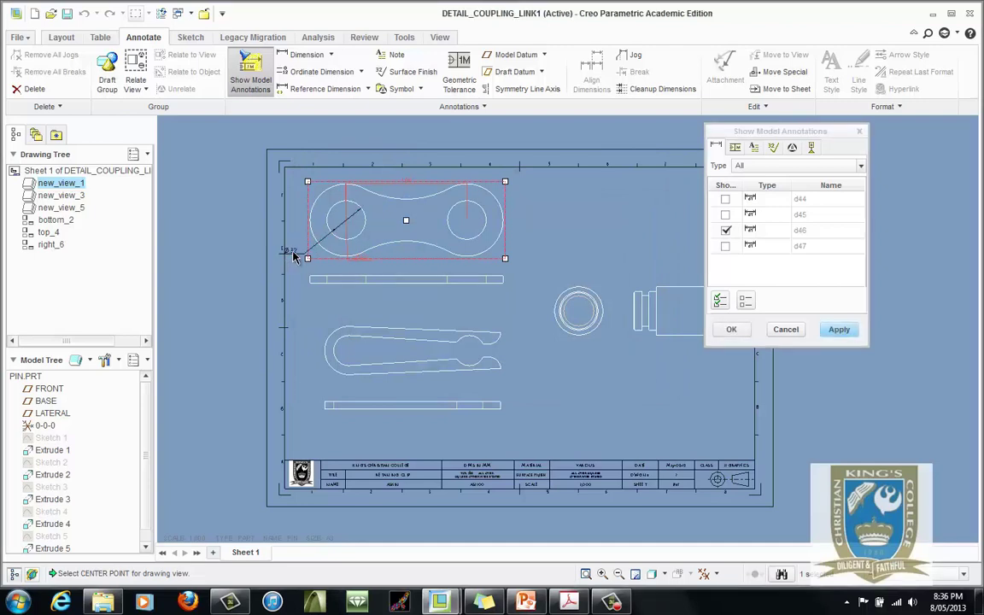
{"action": "left_click", "coordinate": [726, 230]}
{"action": "left_click", "coordinate": [725, 231]}
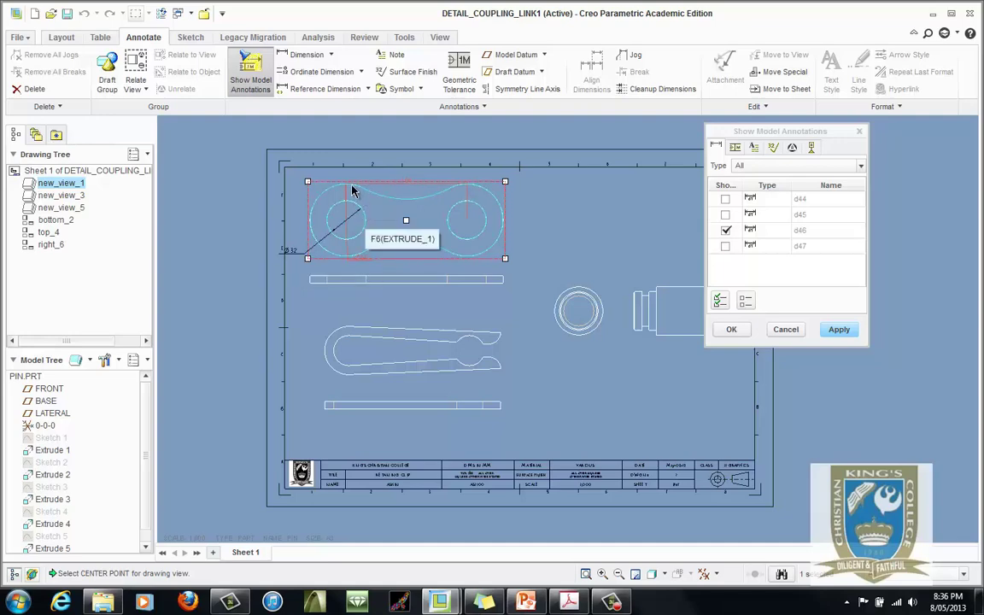
{"action": "left_click", "coordinate": [409, 183]}
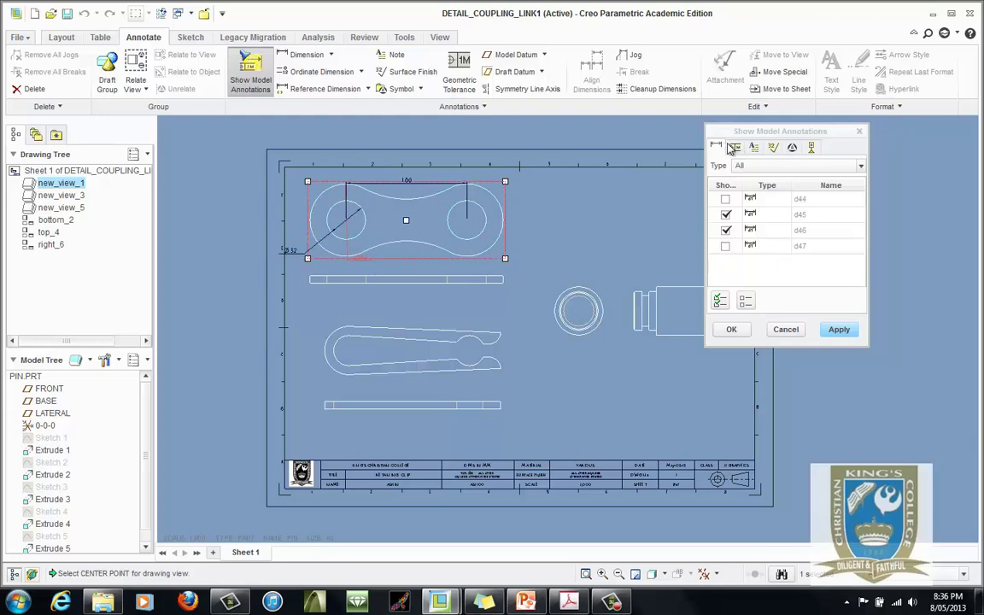
Step: Show the datum axes A_2 and A_3 as centre lines on the coupling's two holes, and finish showing annotations
{"action": "left_click", "coordinate": [810, 148]}
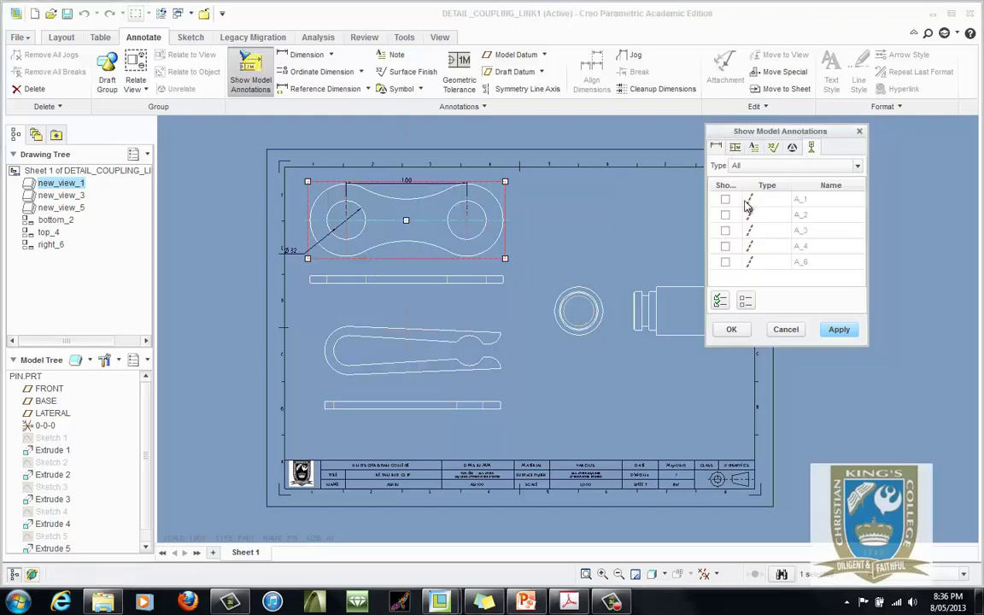
{"action": "left_click", "coordinate": [468, 235]}
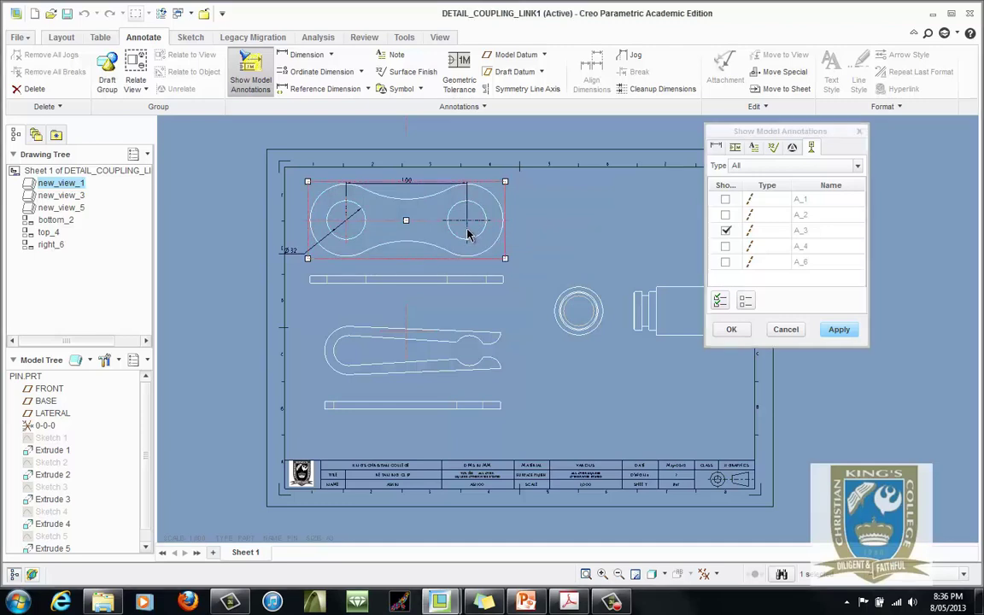
{"action": "left_click", "coordinate": [346, 228]}
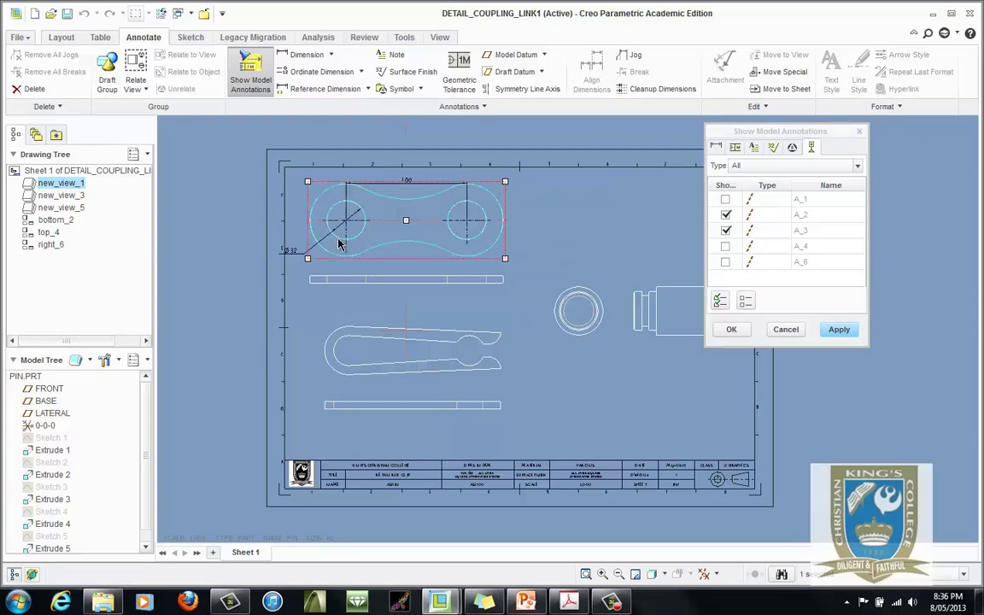
{"action": "left_click", "coordinate": [838, 330]}
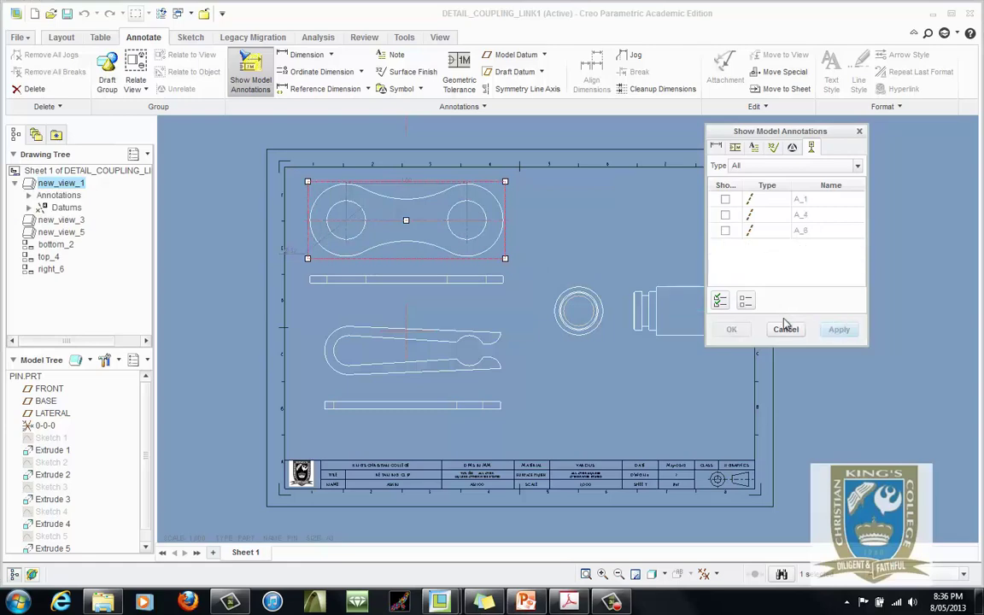
{"action": "left_click", "coordinate": [786, 329]}
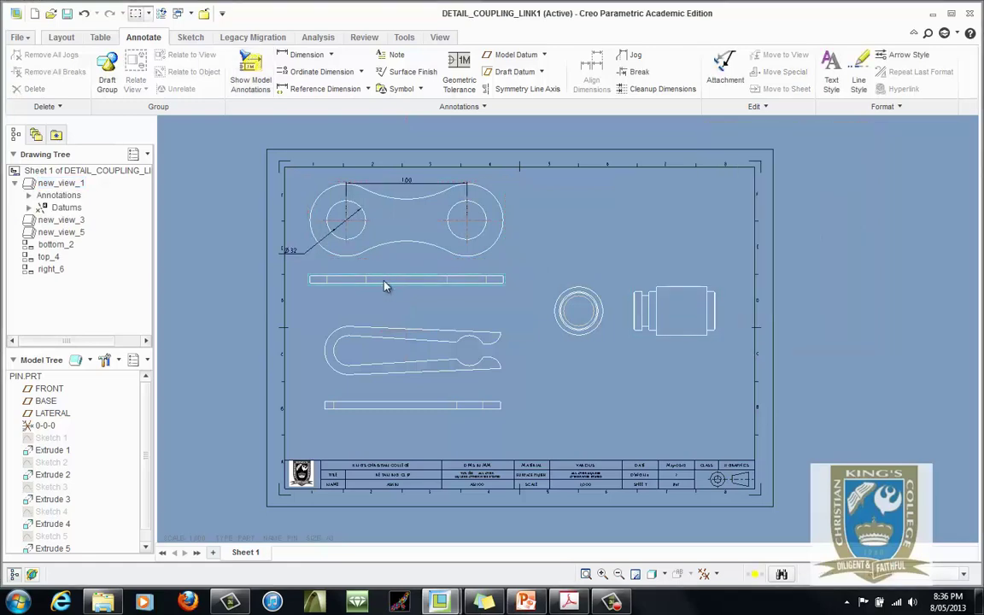
Step: Move the coupling's 100 hole-spacing dimension below the coupling's thin edge view
{"action": "scroll", "coordinate": [384, 298], "scroll_direction": "up", "scroll_amount": 2}
{"action": "scroll", "coordinate": [353, 244], "scroll_direction": "down", "scroll_amount": 3}
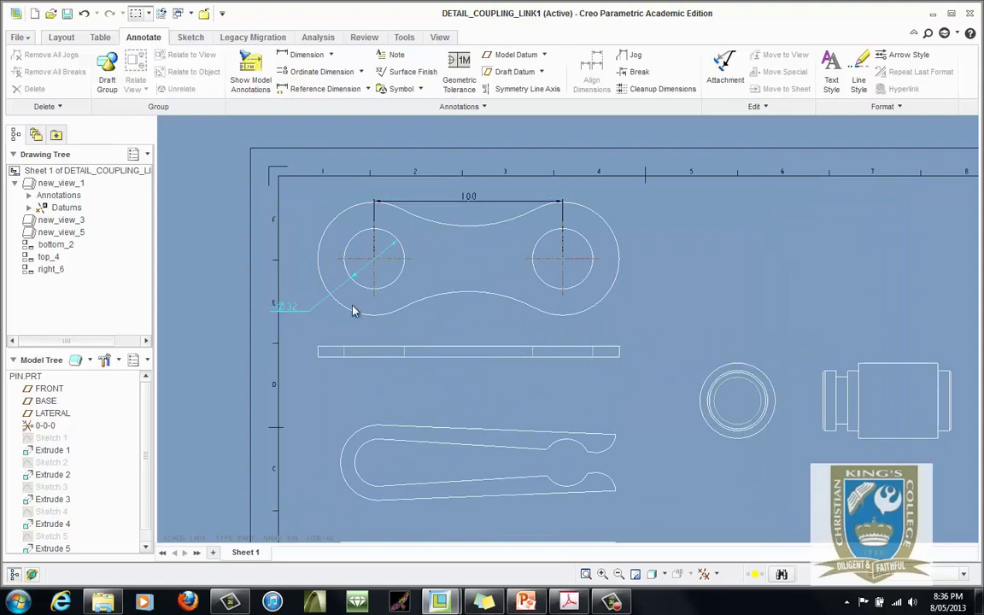
{"action": "middle_click", "coordinate": [477, 204]}
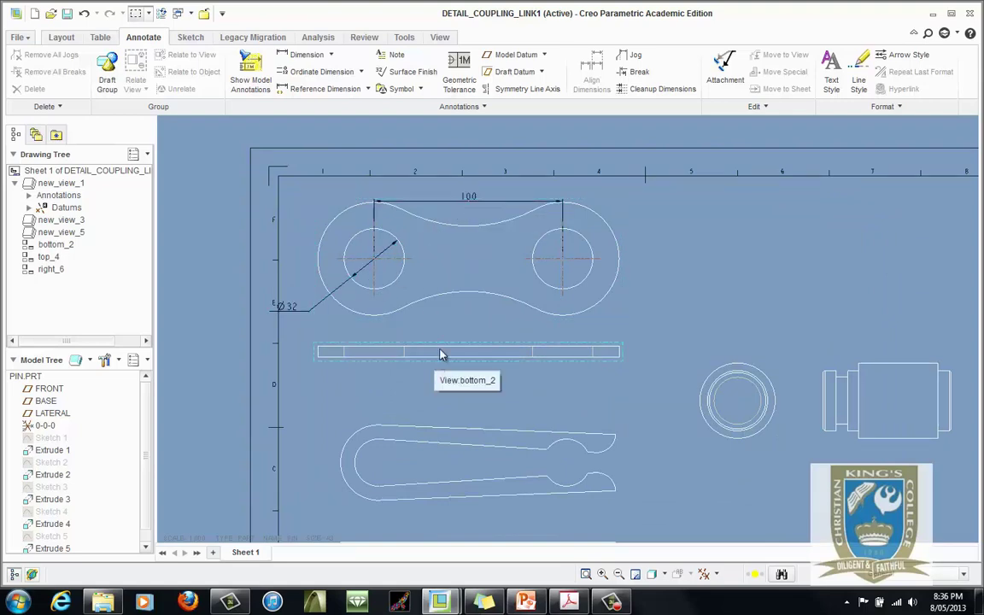
{"action": "left_click", "coordinate": [457, 202]}
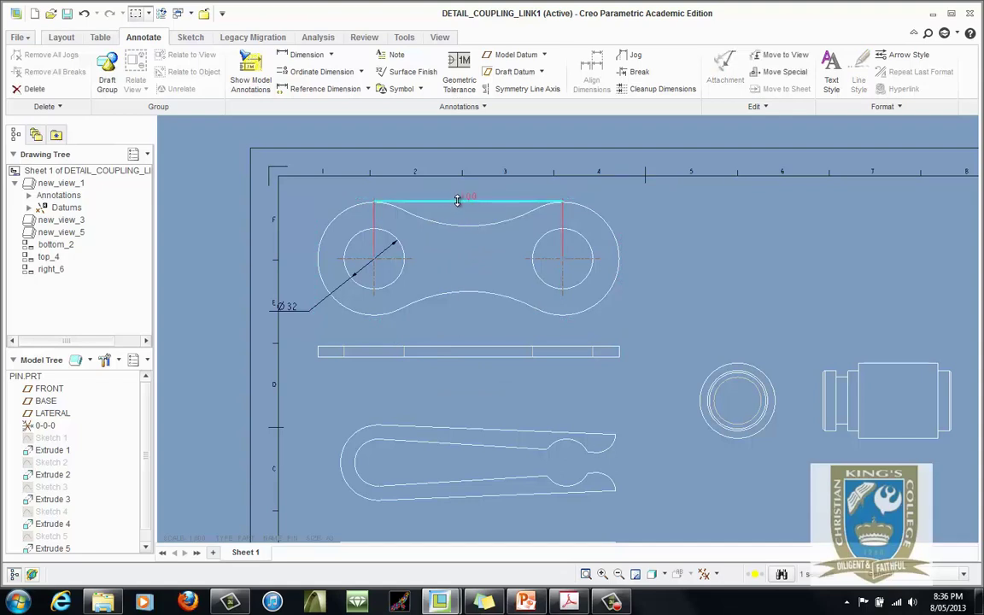
{"action": "left_click_drag", "start_coordinate": [461, 201], "coordinate": [481, 381]}
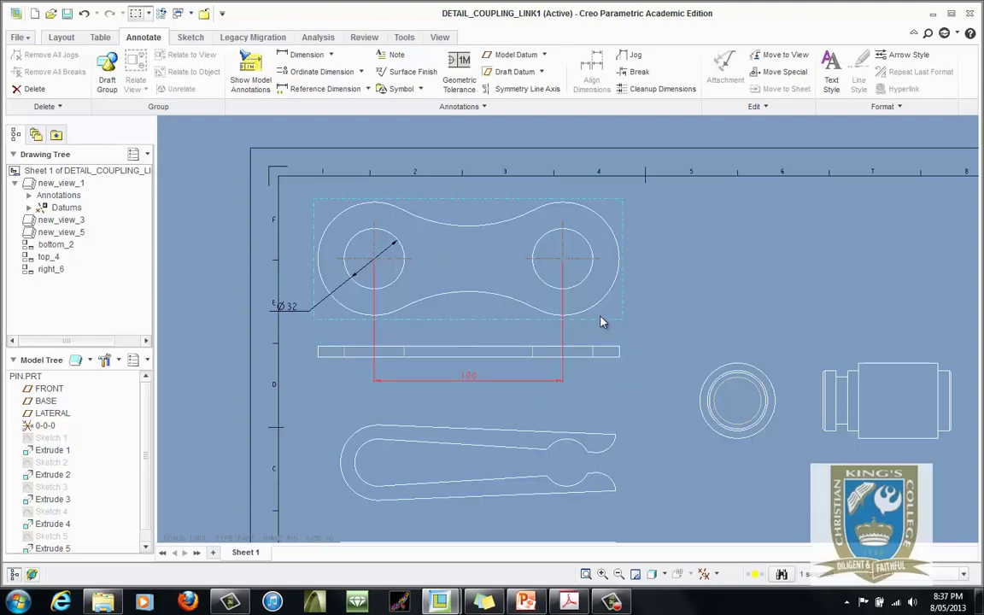
{"action": "left_click", "coordinate": [646, 306]}
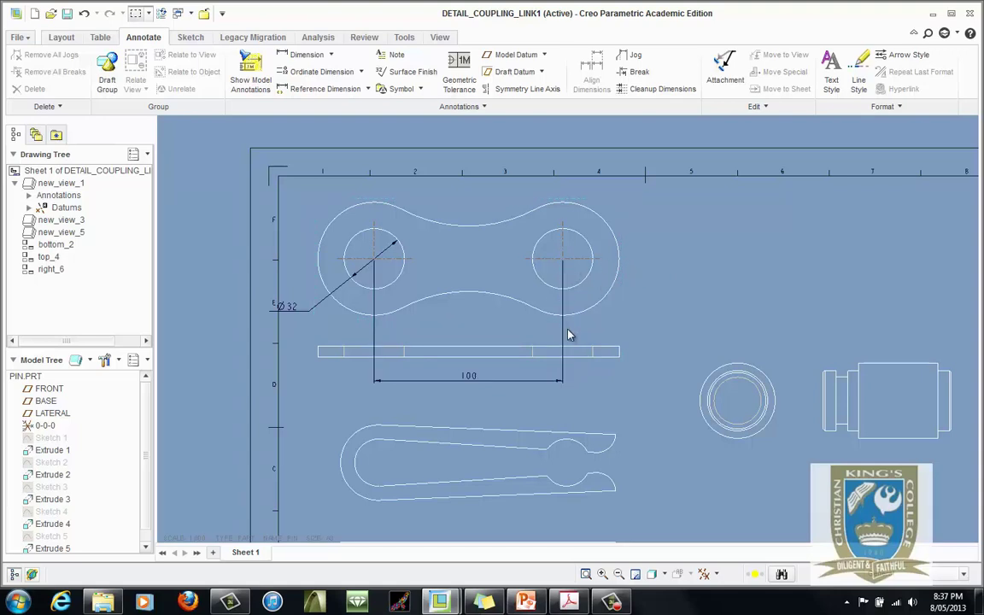
Step: Shorten both extension lines of the 100 dimension so they start just below the coupling's front view outline
{"action": "left_click", "coordinate": [564, 285]}
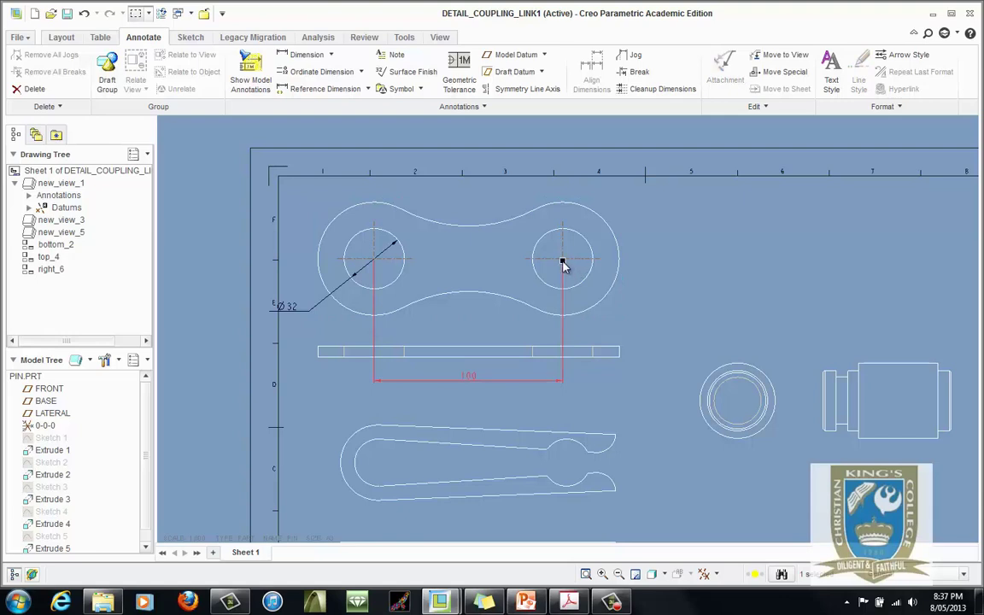
{"action": "left_click_drag", "start_coordinate": [562, 262], "coordinate": [565, 330]}
{"action": "left_click", "coordinate": [376, 266]}
{"action": "left_click_drag", "start_coordinate": [376, 276], "coordinate": [382, 331]}
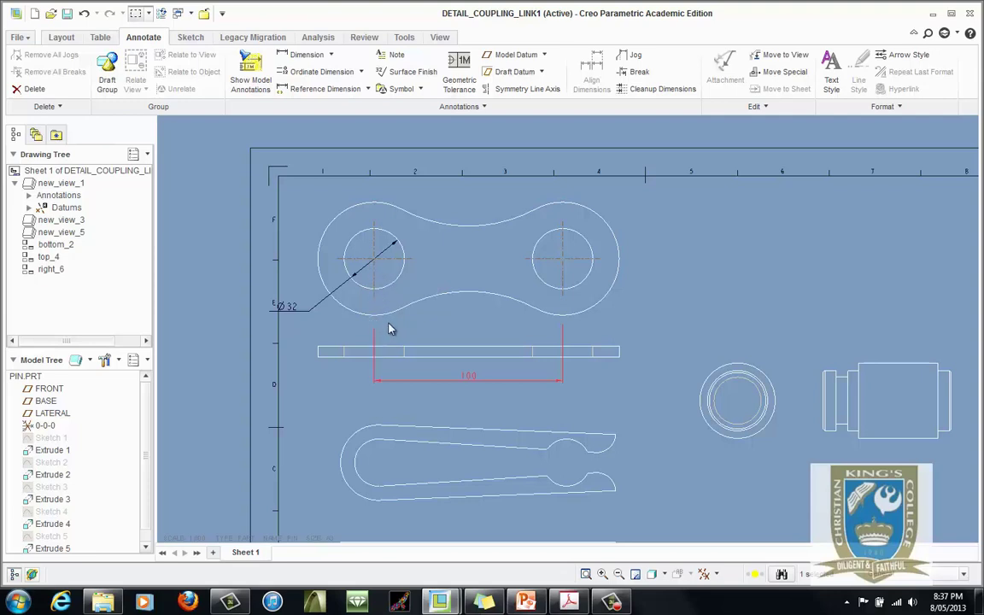
Step: Lengthen the vertical centre lines of both coupling holes to extend slightly past the outline above and below
{"action": "left_click", "coordinate": [564, 281]}
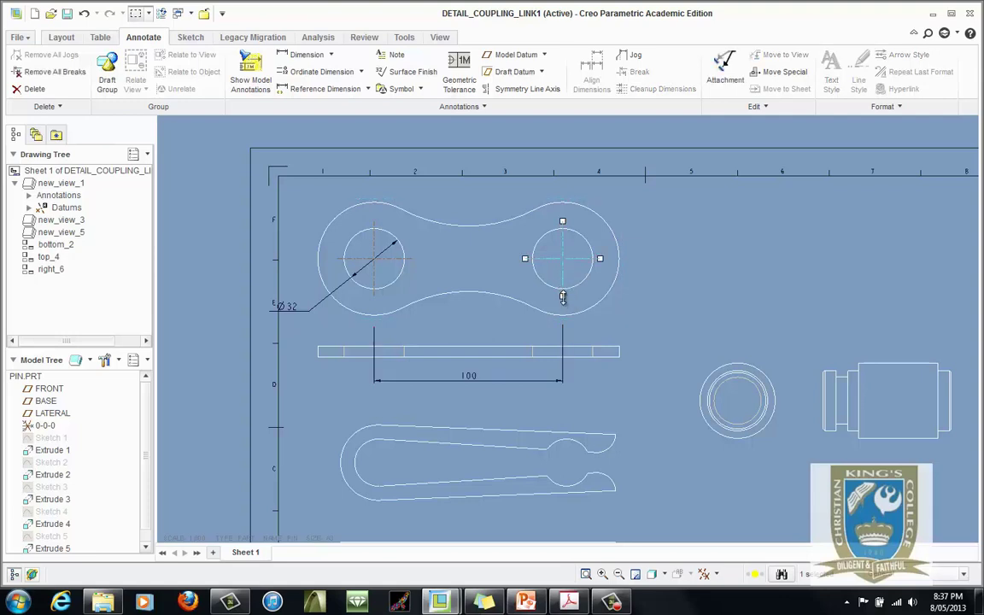
{"action": "left_click_drag", "start_coordinate": [562, 298], "coordinate": [562, 320]}
{"action": "left_click", "coordinate": [376, 291]}
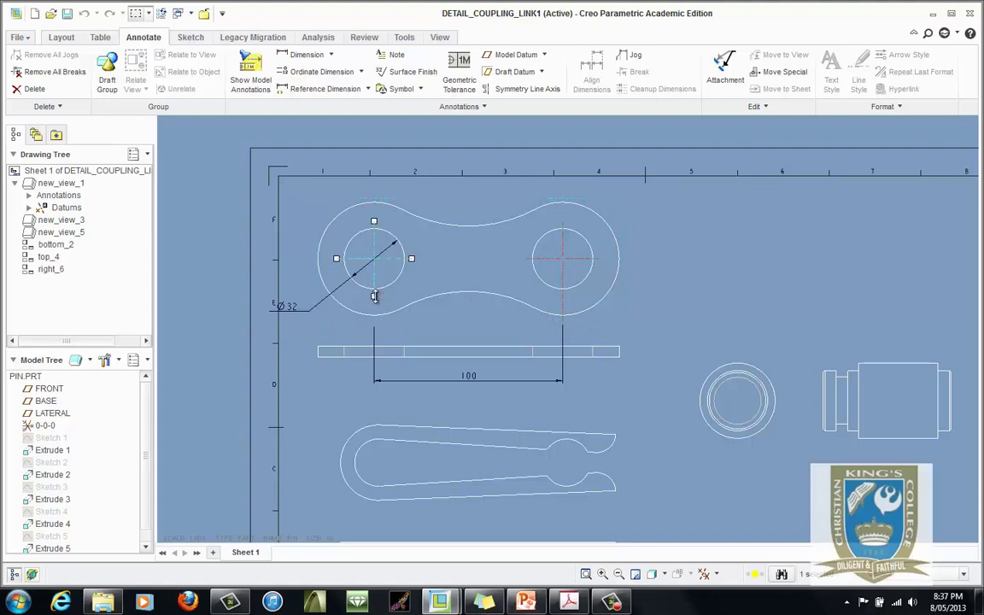
{"action": "left_click_drag", "start_coordinate": [376, 317], "coordinate": [376, 321]}
{"action": "left_click_drag", "start_coordinate": [374, 222], "coordinate": [374, 197]}
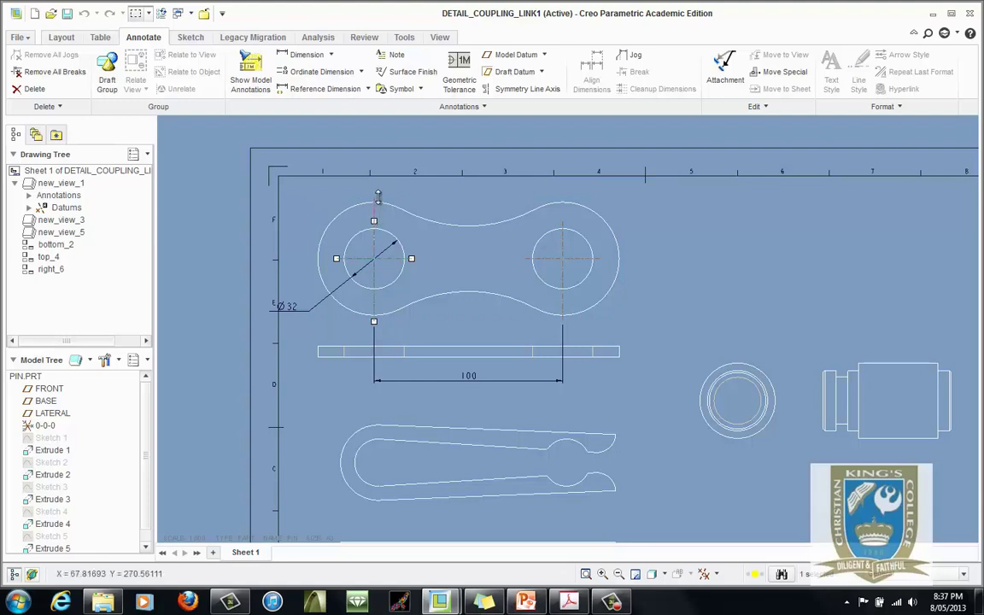
{"action": "left_click", "coordinate": [563, 229]}
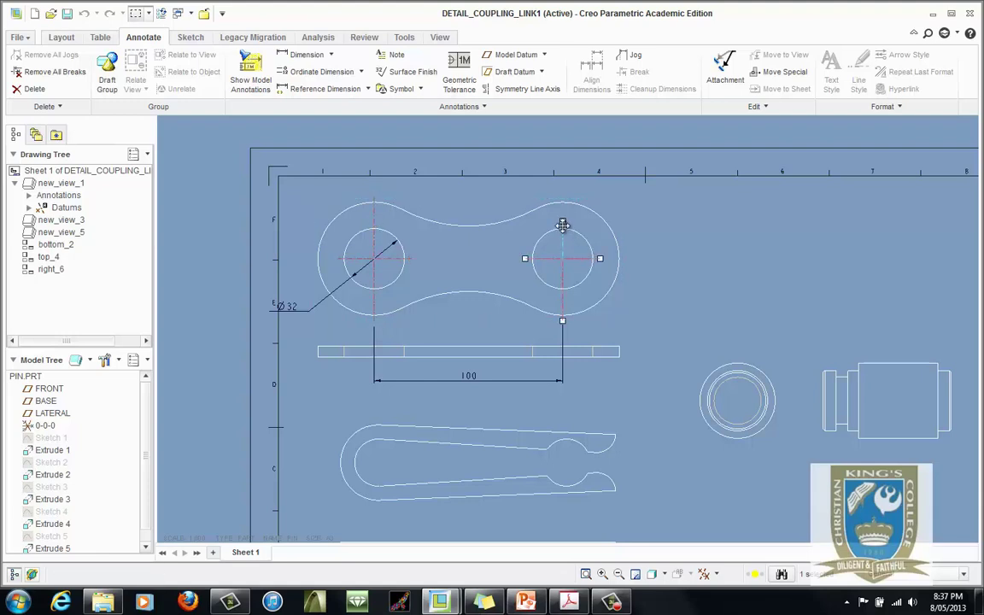
{"action": "left_click_drag", "start_coordinate": [562, 221], "coordinate": [563, 198]}
{"action": "left_click", "coordinate": [708, 303]}
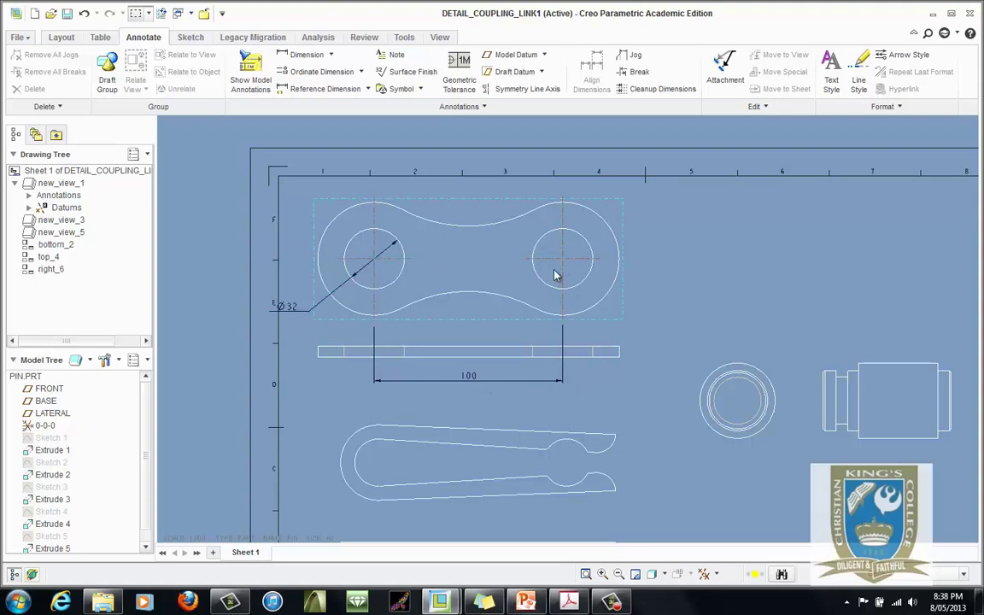
Step: Move the coupling's Ø32 hole dimension closer to the view and flip its arrows so the leader ends outside the hole
{"action": "left_click", "coordinate": [294, 307]}
{"action": "left_click_drag", "start_coordinate": [296, 307], "coordinate": [326, 317]}
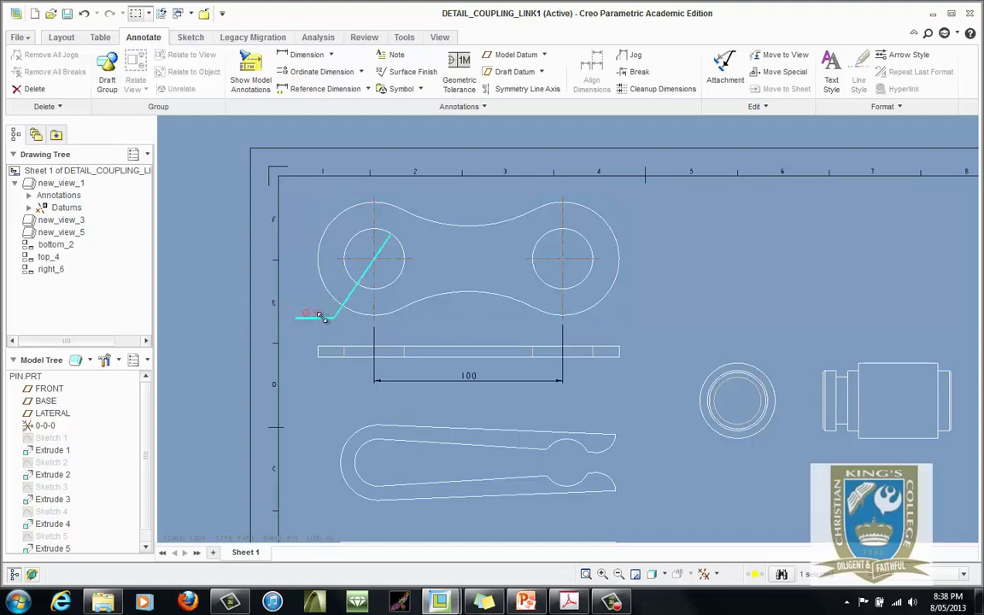
{"action": "right_click", "coordinate": [322, 316]}
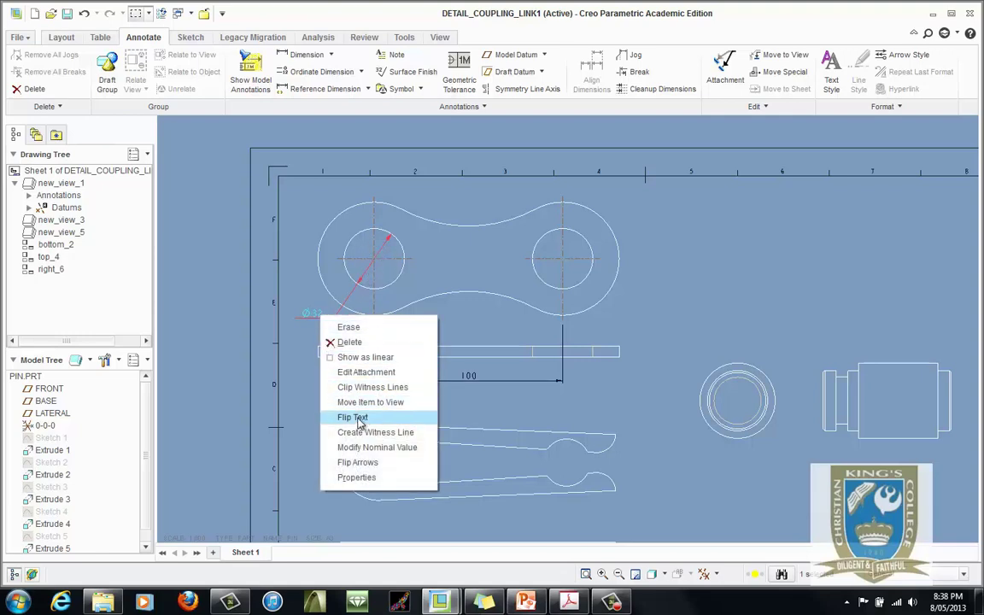
{"action": "left_click", "coordinate": [368, 463]}
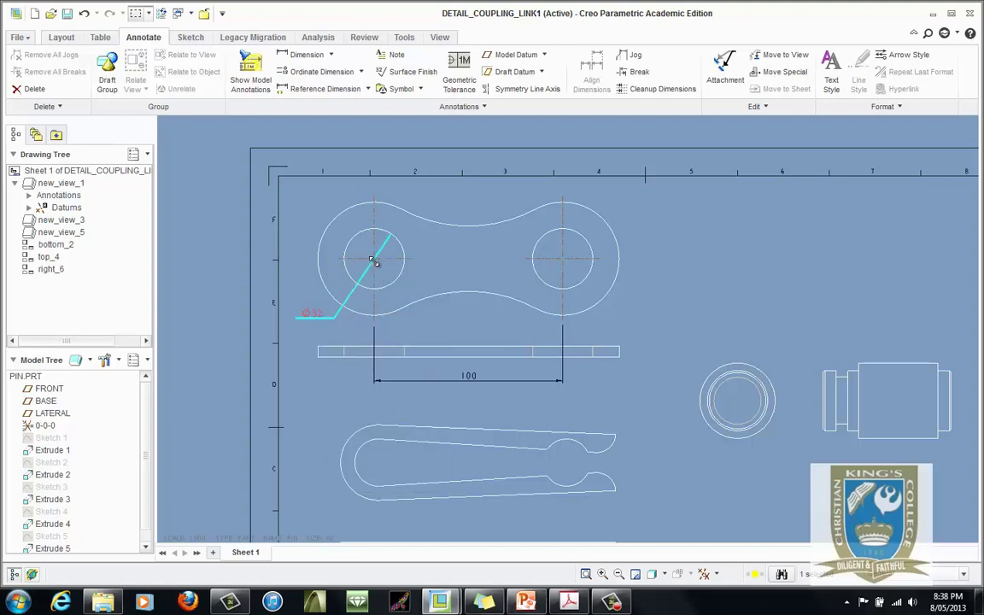
Step: Place the Ø32 dimension above the coupling's waist and flip its text to the other side of the leader
{"action": "left_click_drag", "start_coordinate": [312, 315], "coordinate": [439, 196]}
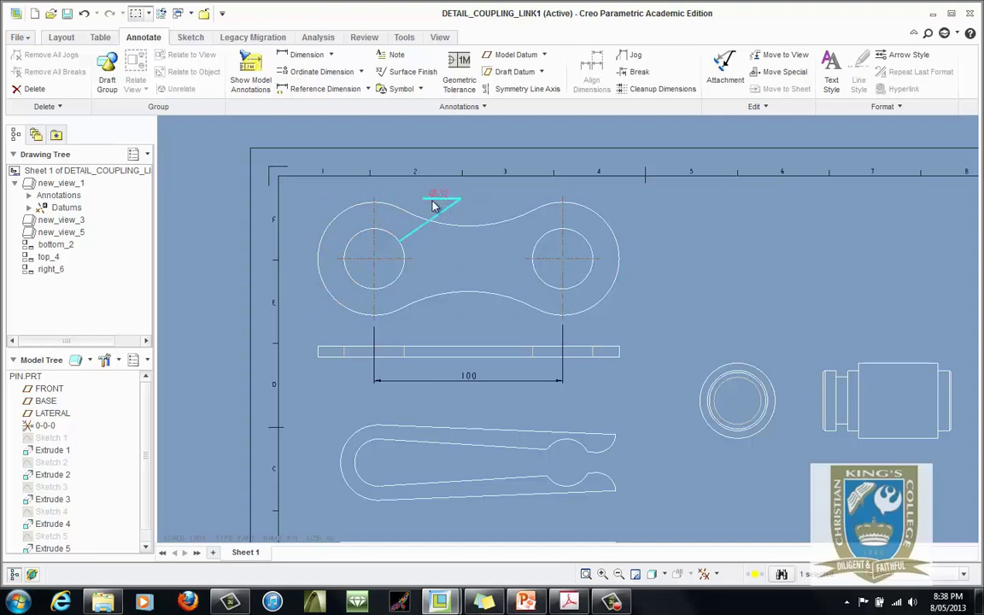
{"action": "right_click", "coordinate": [432, 202]}
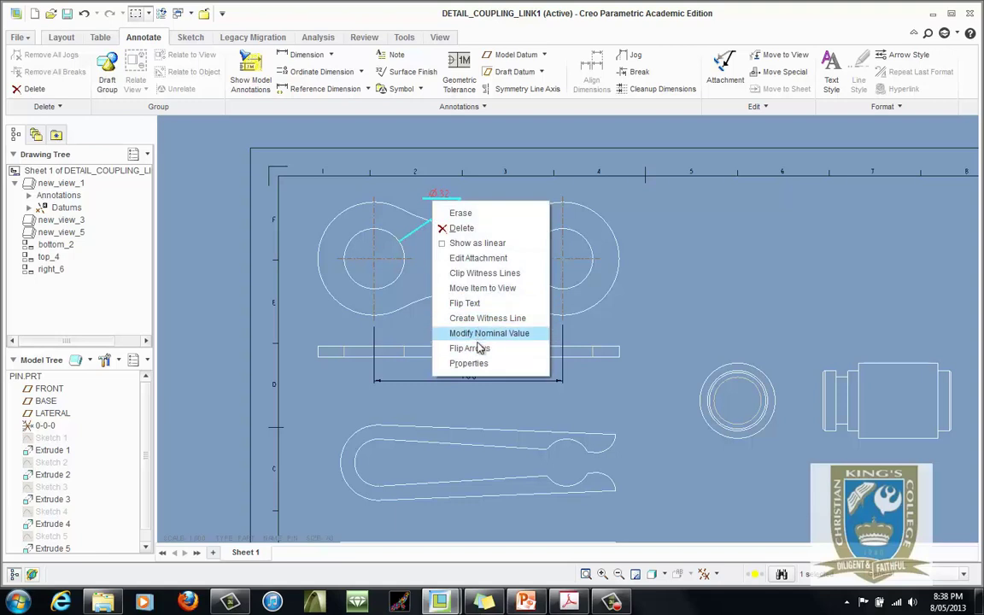
{"action": "left_click", "coordinate": [475, 304]}
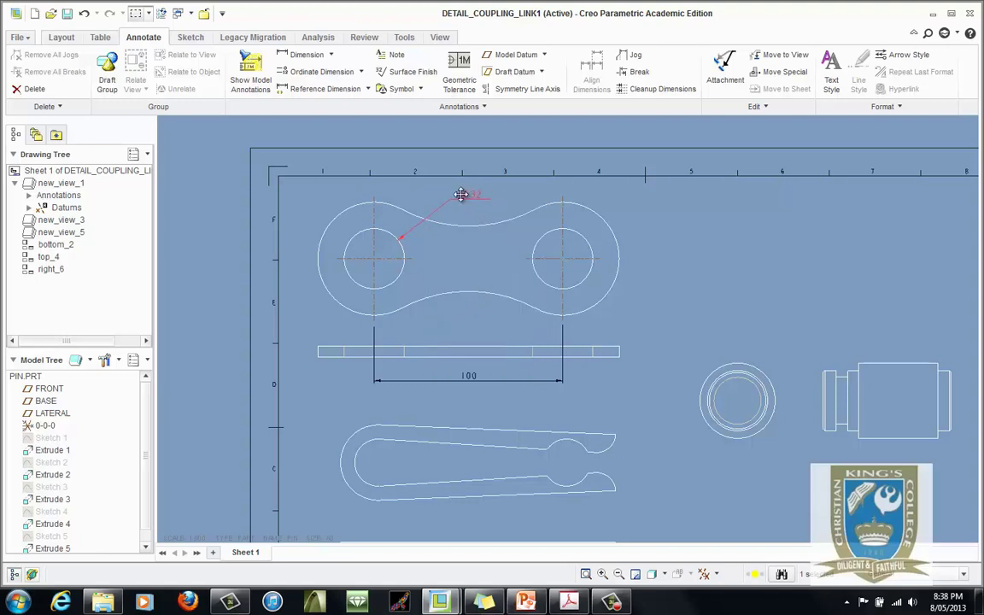
{"action": "mouse_move", "coordinate": [461, 194]}
{"action": "left_mouse_down"}
{"action": "mouse_move", "coordinate": [439, 200]}
{"action": "mouse_move", "coordinate": [451, 200]}
{"action": "left_mouse_up"}
{"action": "left_click", "coordinate": [451, 205]}
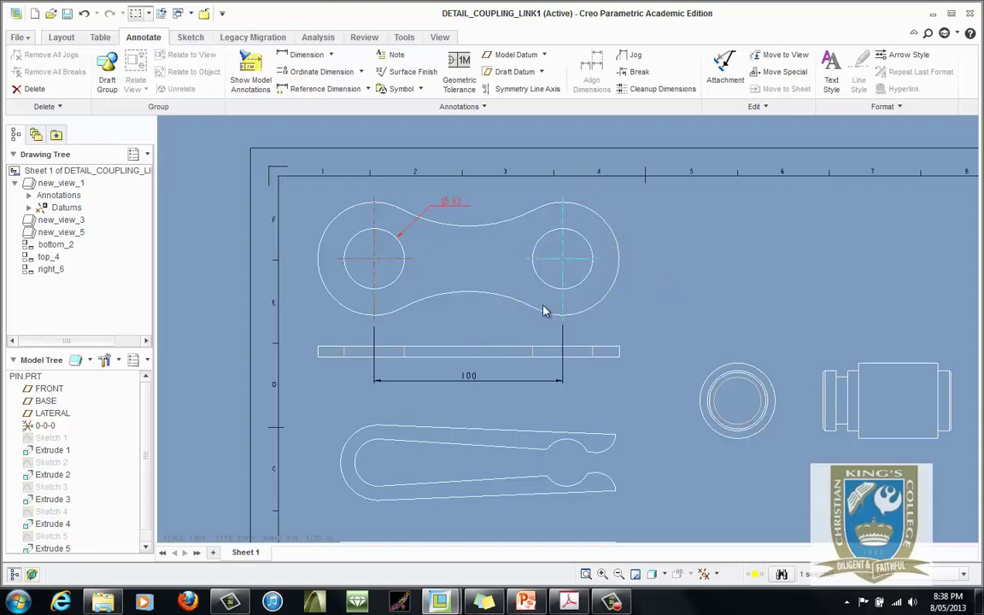
Step: Dimension the diameter of the coupling's right end arc, placing the text outside the outline, and finish dimensioning
{"action": "left_click", "coordinate": [310, 56]}
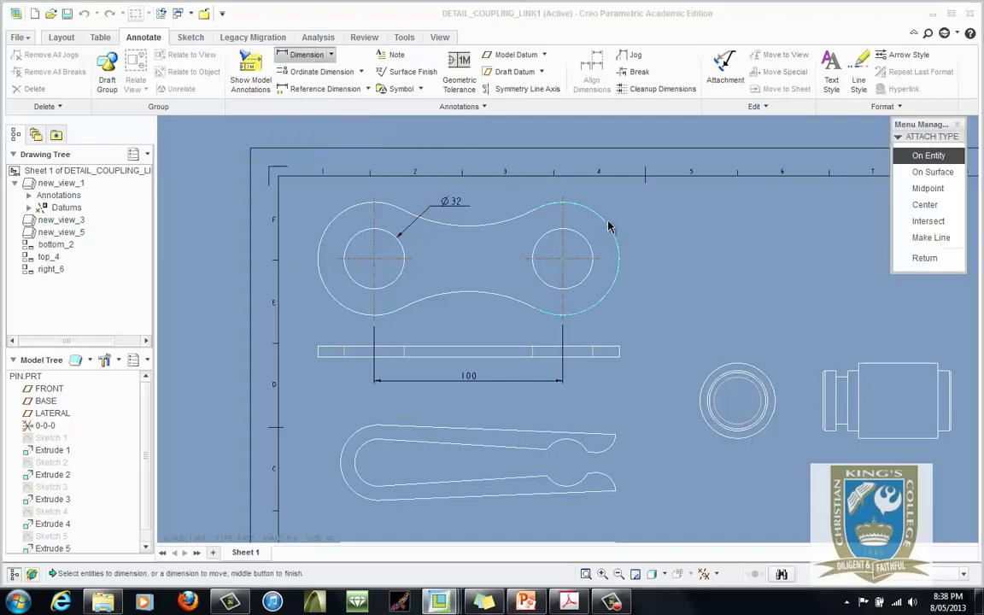
{"action": "left_click", "coordinate": [931, 157]}
{"action": "left_click", "coordinate": [602, 223]}
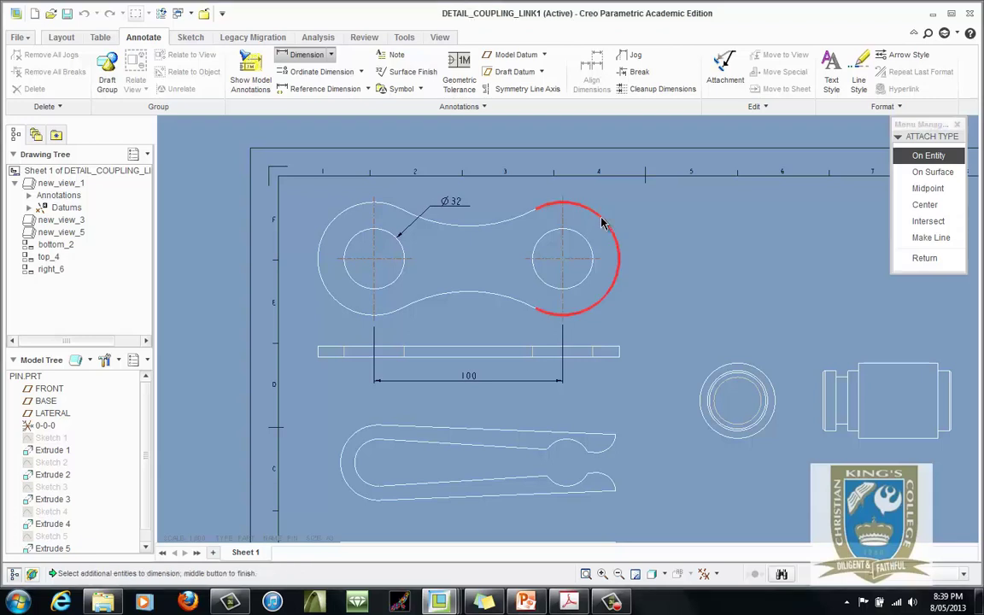
{"action": "middle_click", "coordinate": [650, 207]}
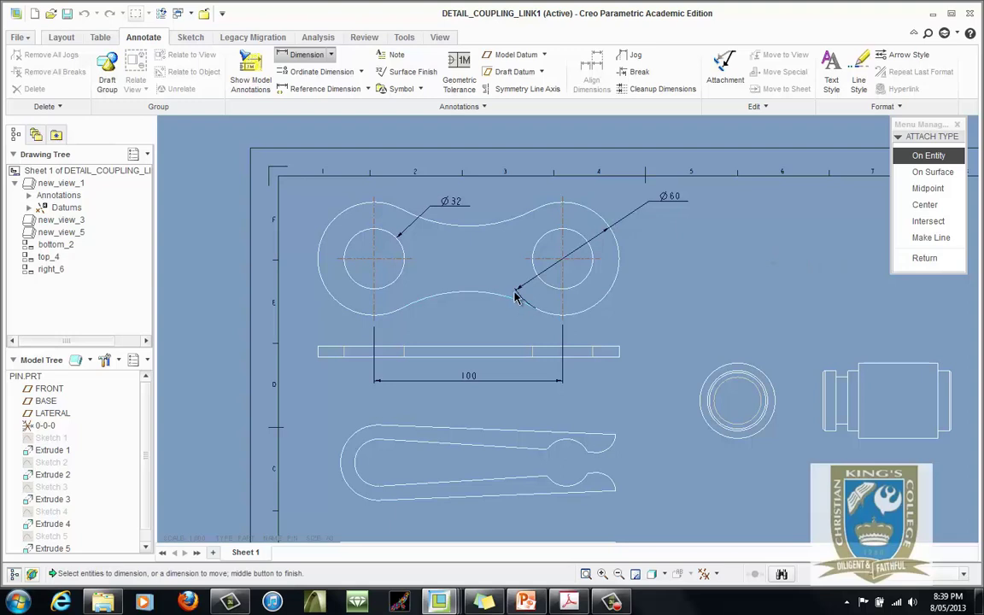
{"action": "left_click", "coordinate": [932, 258]}
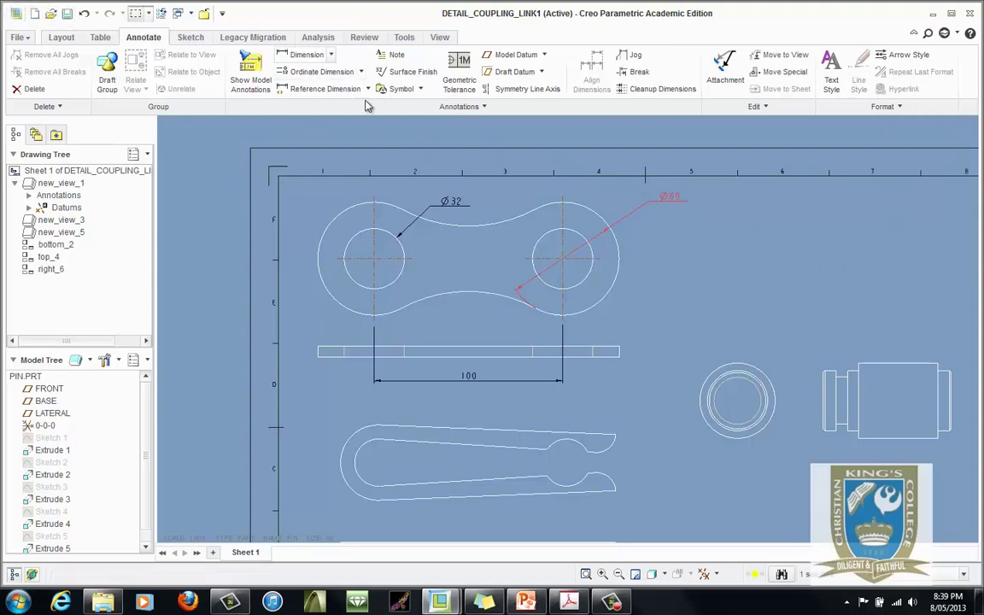
Step: Flip the arrows of the end arc's diameter dimension and place its text close to the coupling's upper right outline
{"action": "right_click", "coordinate": [649, 200]}
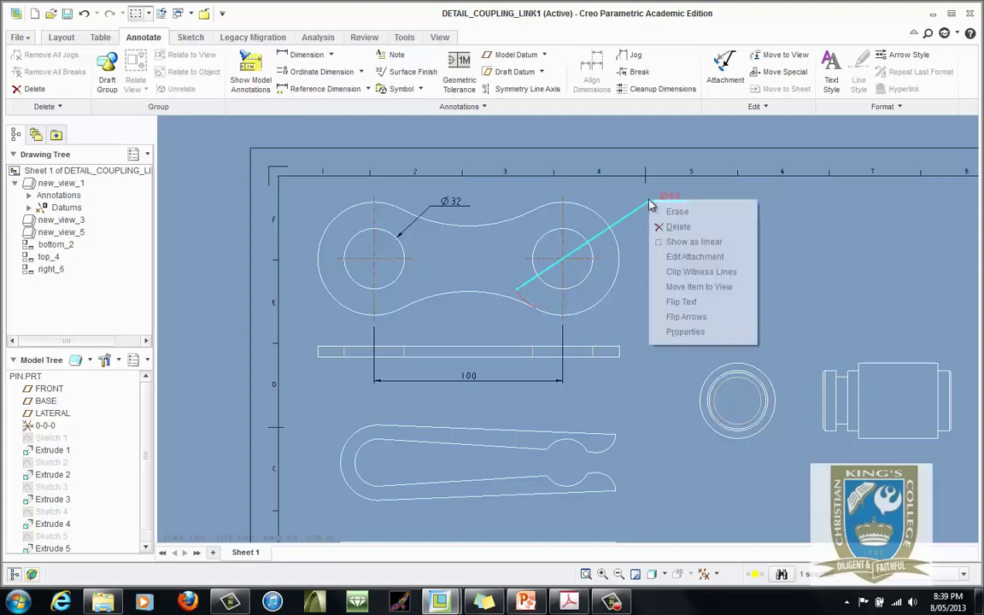
{"action": "left_click", "coordinate": [694, 319]}
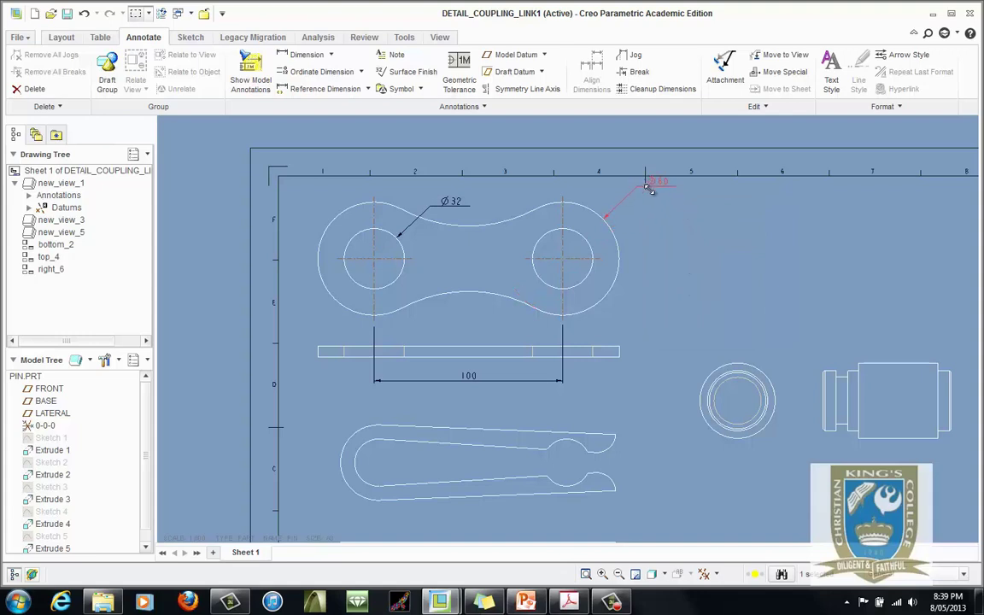
{"action": "left_click", "coordinate": [679, 244]}
{"action": "left_click", "coordinate": [675, 205]}
{"action": "left_click_drag", "start_coordinate": [669, 197], "coordinate": [623, 202]}
Step: Switch to PowerPoint to examine the coupling's radius dimension on slide 3, and return to the DETAIL_COUPLING_LINK1 drawing
{"action": "left_click", "coordinate": [527, 602]}
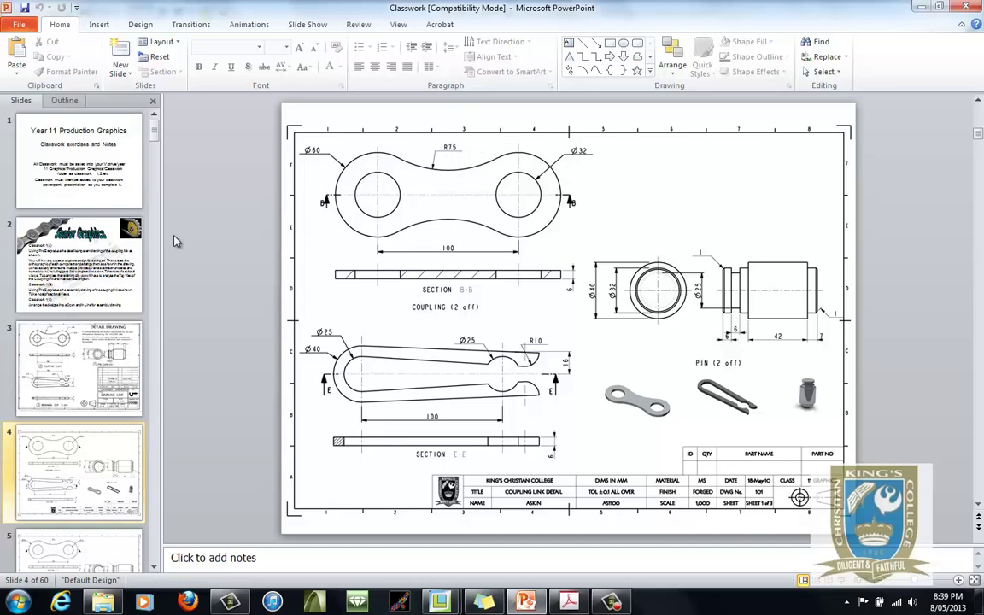
{"action": "left_click", "coordinate": [114, 318]}
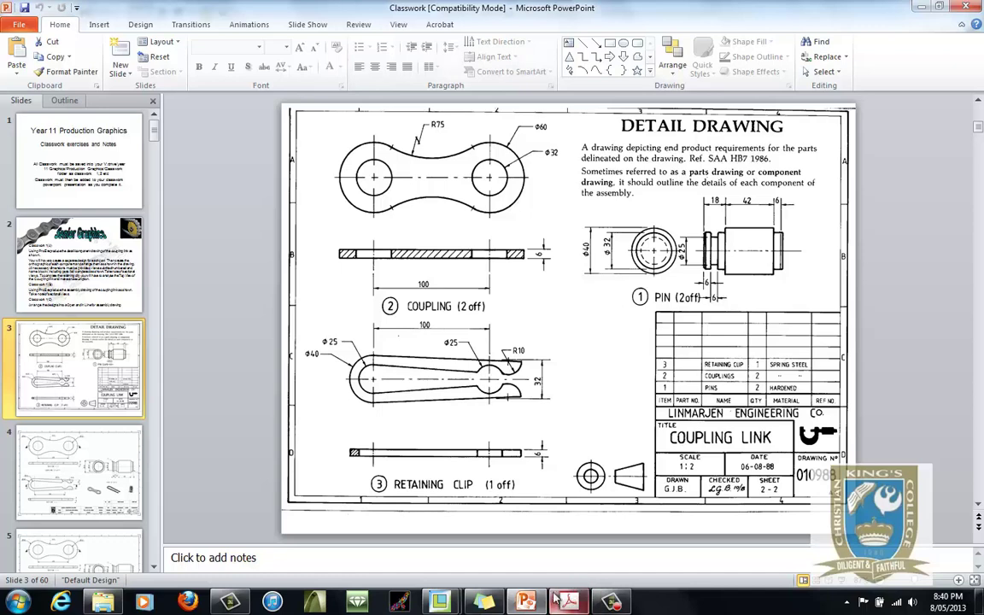
{"action": "left_click", "coordinate": [441, 602]}
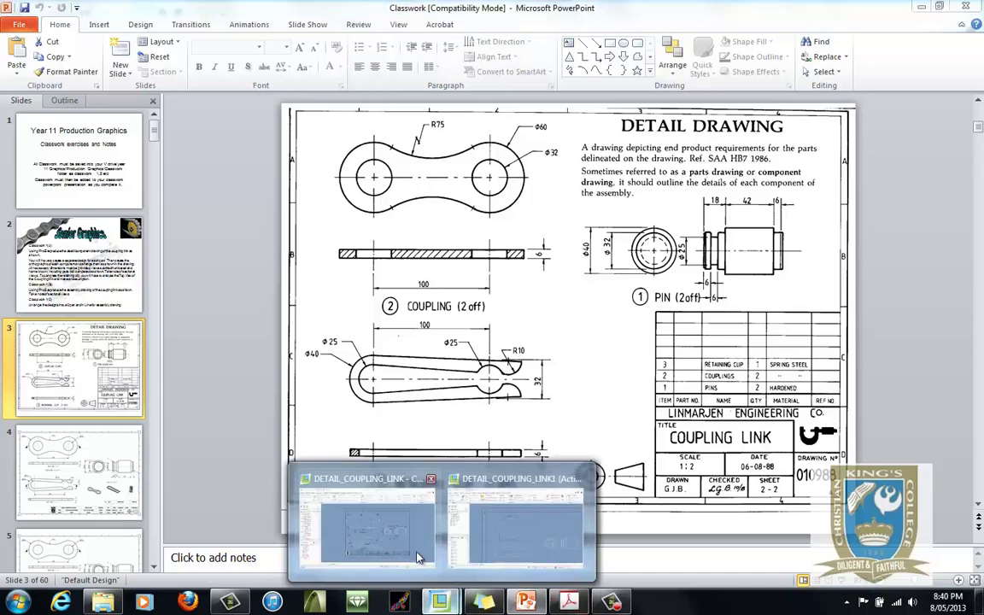
{"action": "left_click", "coordinate": [512, 529]}
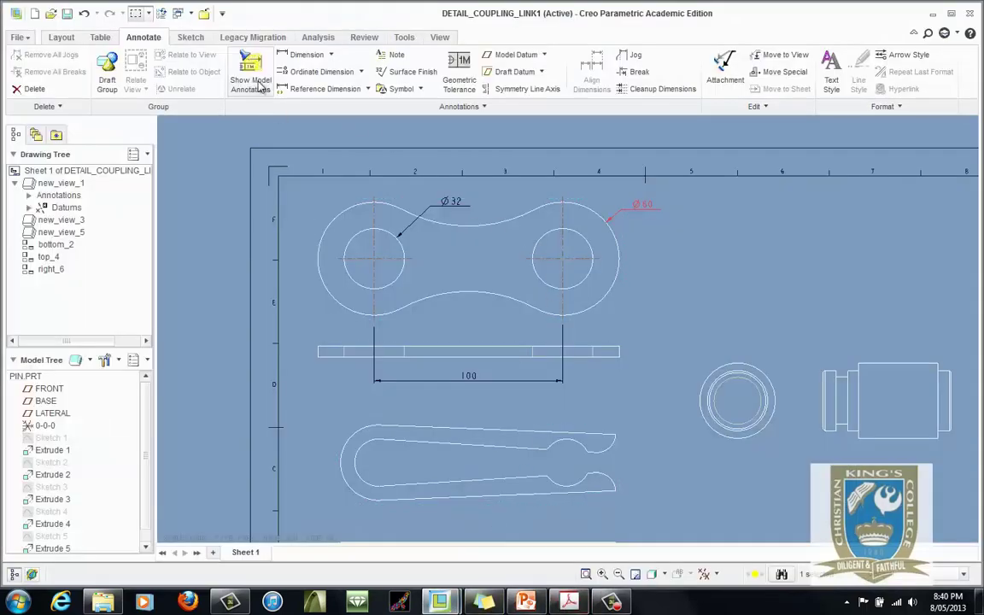
Step: Add a Z-Radius dimension to the coupling's upper concave arc, with its false centre just above the view
{"action": "left_click", "coordinate": [484, 108]}
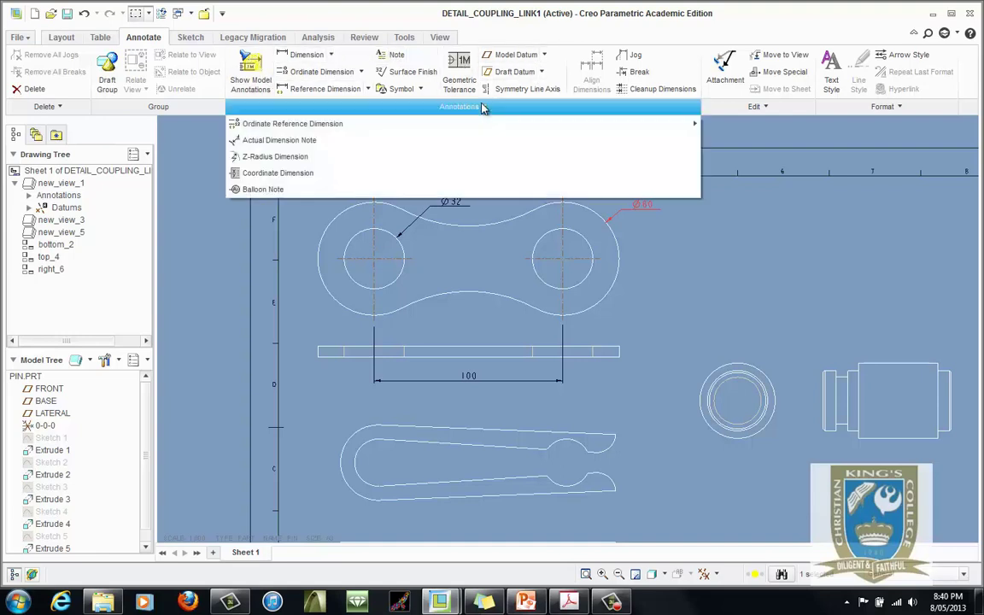
{"action": "left_click", "coordinate": [277, 157]}
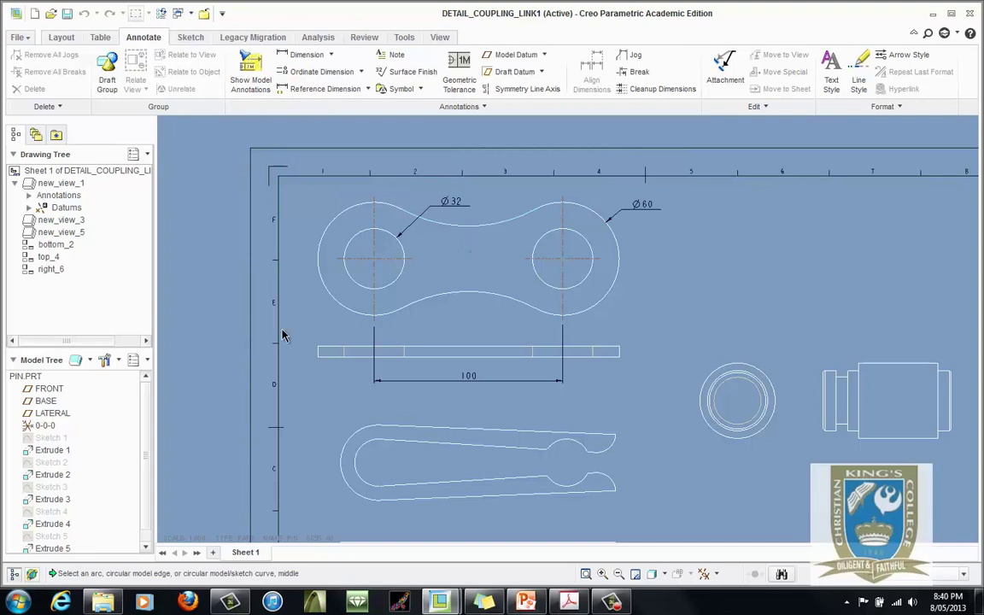
{"action": "left_click", "coordinate": [488, 228]}
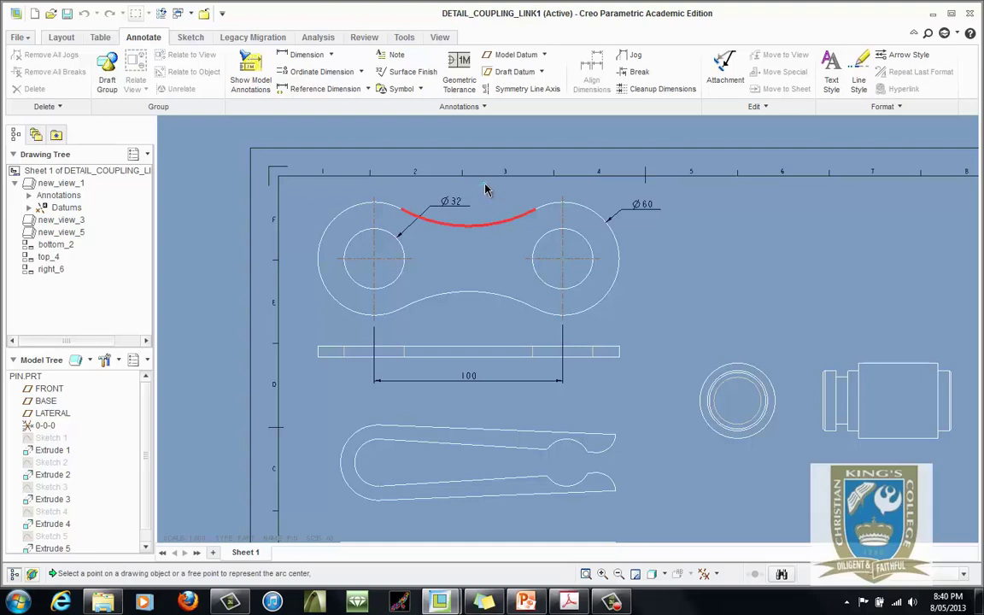
{"action": "left_click", "coordinate": [479, 186]}
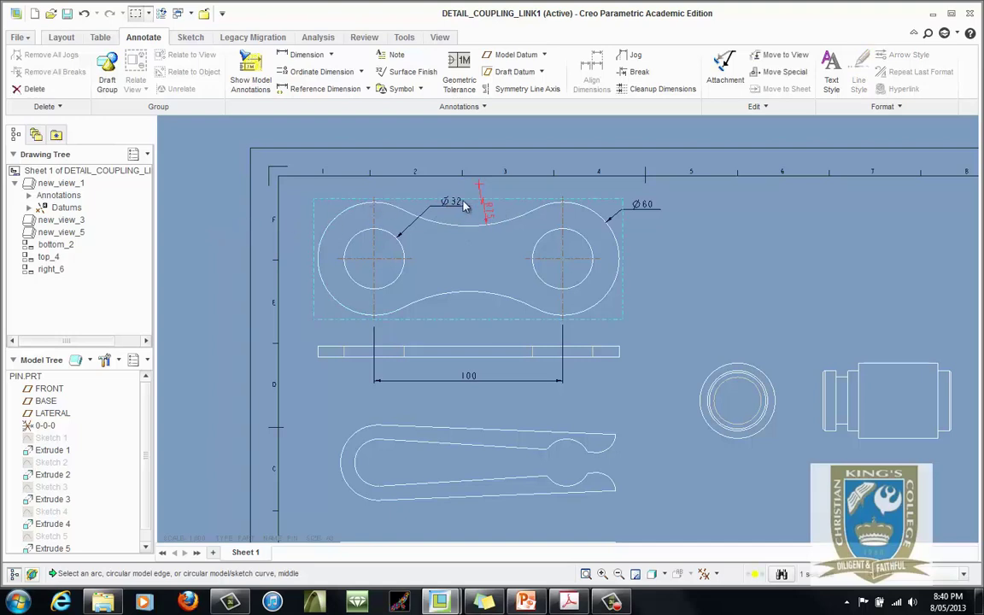
Step: Move the Ø32 dimension to the upper left of the coupling and flip its text outward, away from the outline
{"action": "left_click_drag", "start_coordinate": [464, 205], "coordinate": [335, 202]}
{"action": "right_click", "coordinate": [334, 203]}
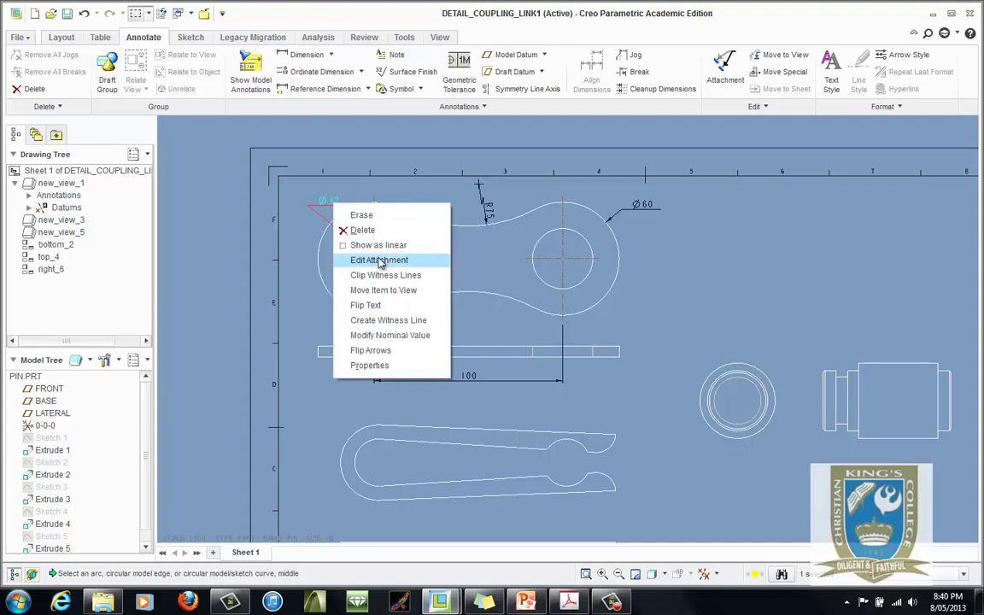
{"action": "left_click", "coordinate": [382, 305]}
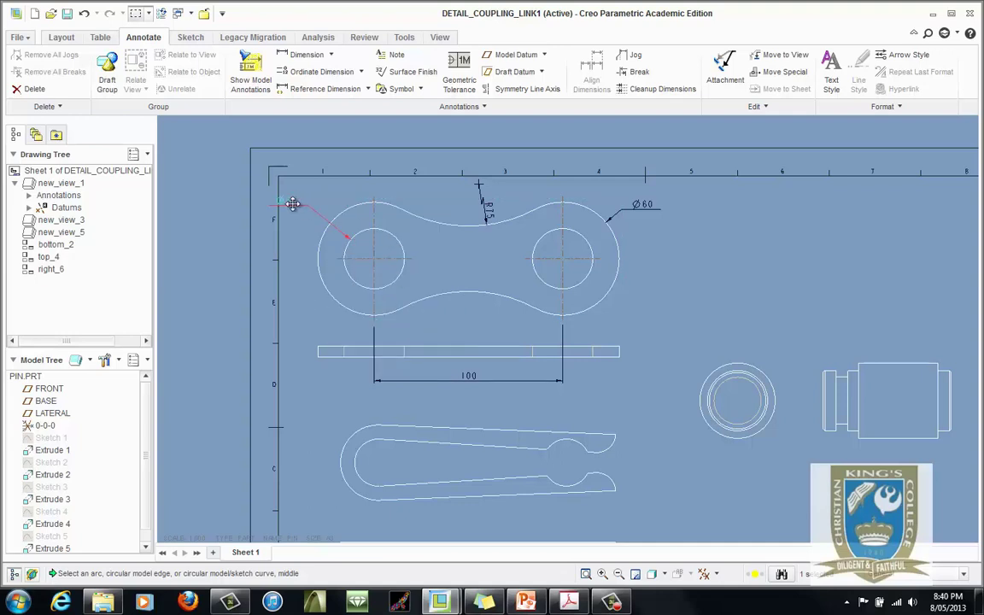
{"action": "left_click_drag", "start_coordinate": [292, 203], "coordinate": [319, 197]}
Step: Move the coupling's front view and its thin edge view slightly down the sheet
{"action": "left_click", "coordinate": [478, 253]}
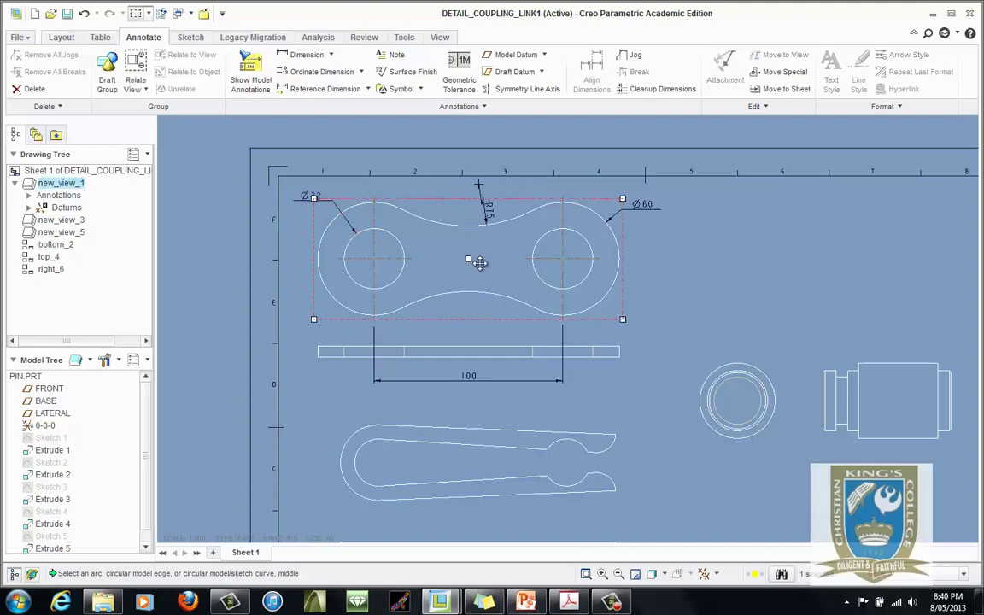
{"action": "left_click_drag", "start_coordinate": [473, 259], "coordinate": [475, 274]}
{"action": "left_click", "coordinate": [479, 356]}
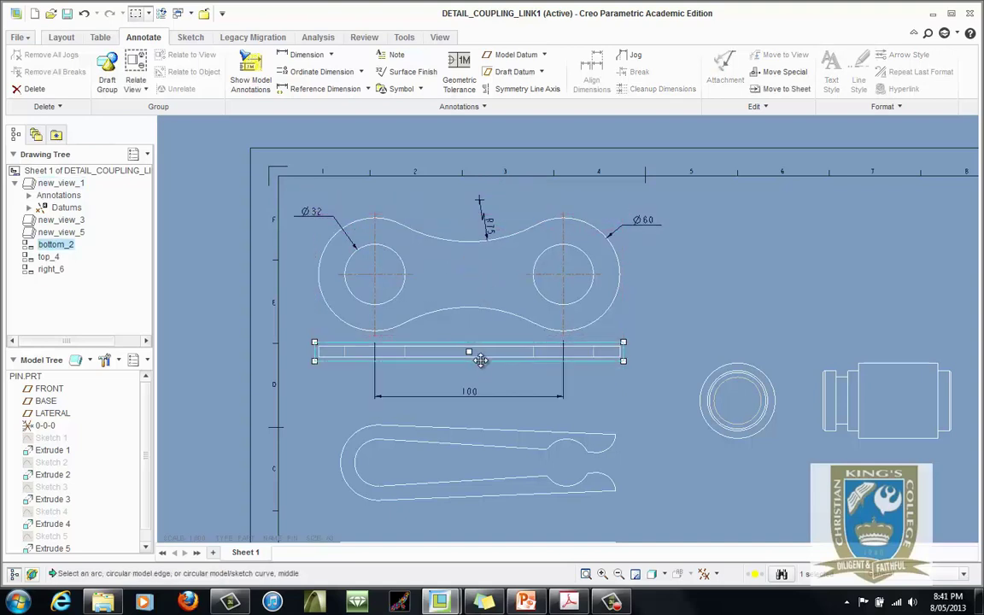
{"action": "left_click_drag", "start_coordinate": [472, 357], "coordinate": [479, 372]}
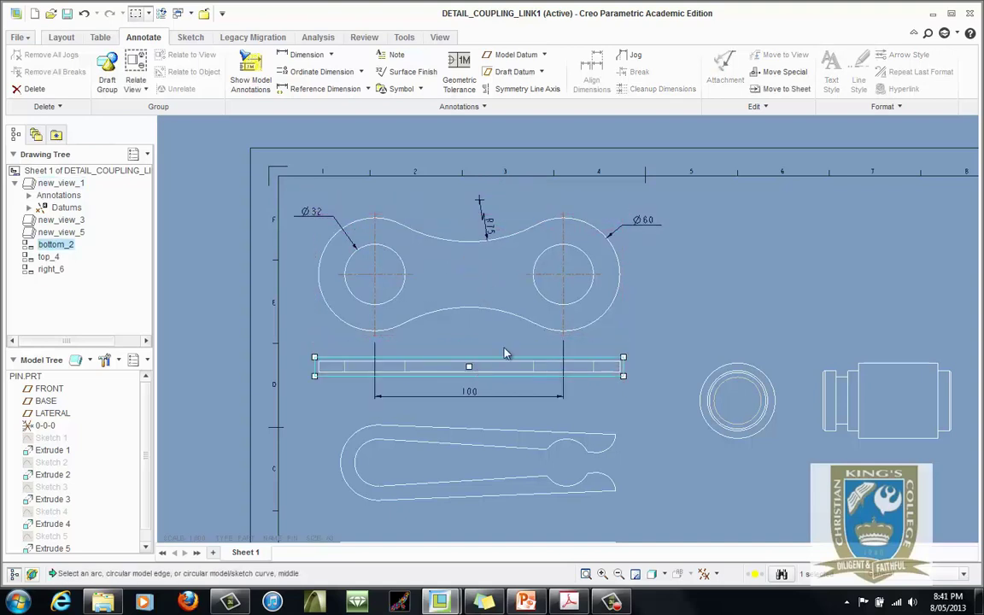
Step: Delete the foreshortened radius dimension from the coupling's upper concave arc
{"action": "left_click", "coordinate": [479, 200]}
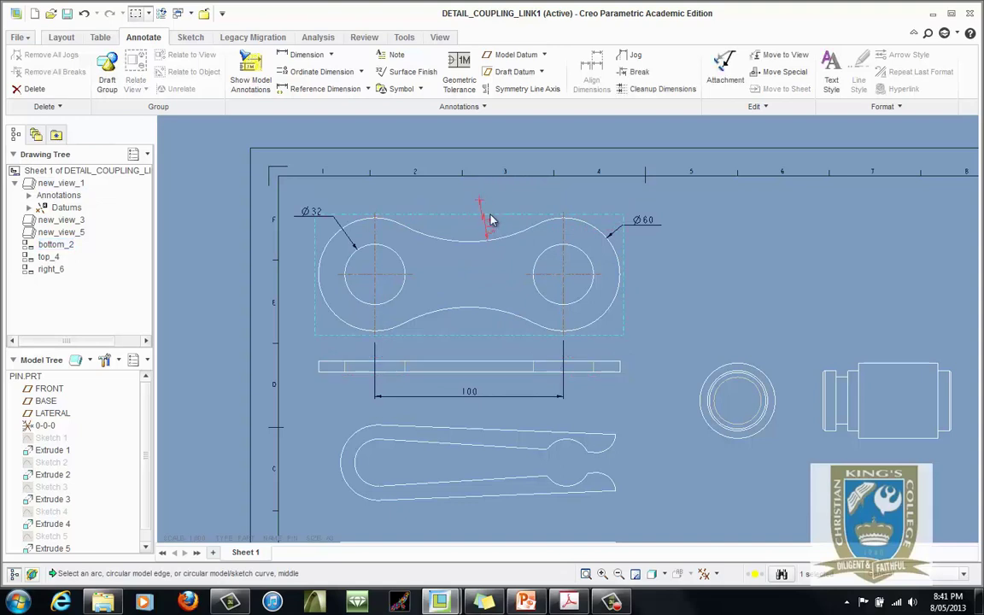
{"action": "left_click_drag", "start_coordinate": [491, 225], "coordinate": [501, 212]}
{"action": "left_click", "coordinate": [449, 186]}
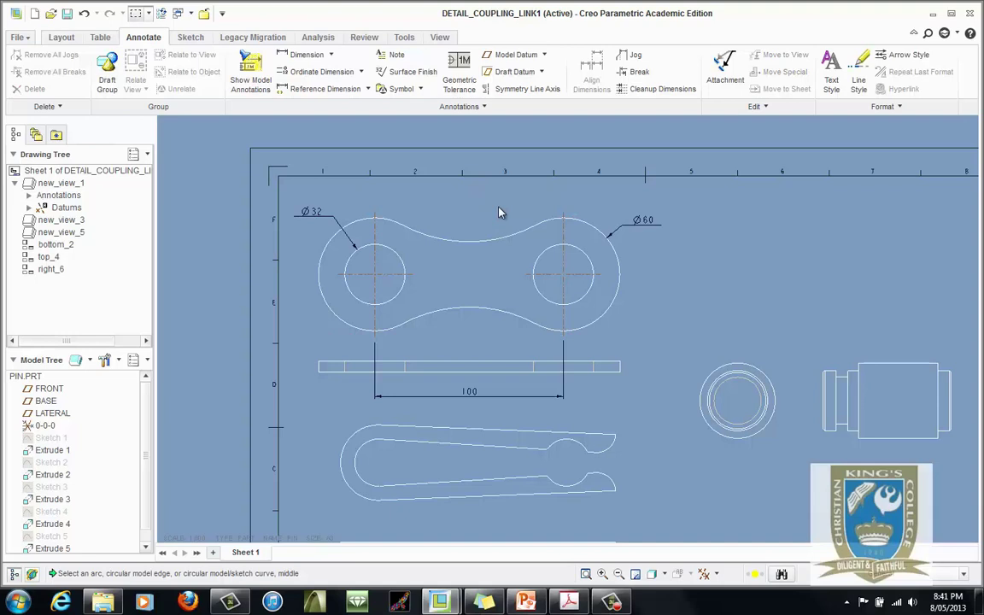
Step: Try a Z-Radius dimension on the upper concave arc with its false centre directly above the arc's middle, and delete it
{"action": "left_click", "coordinate": [465, 108]}
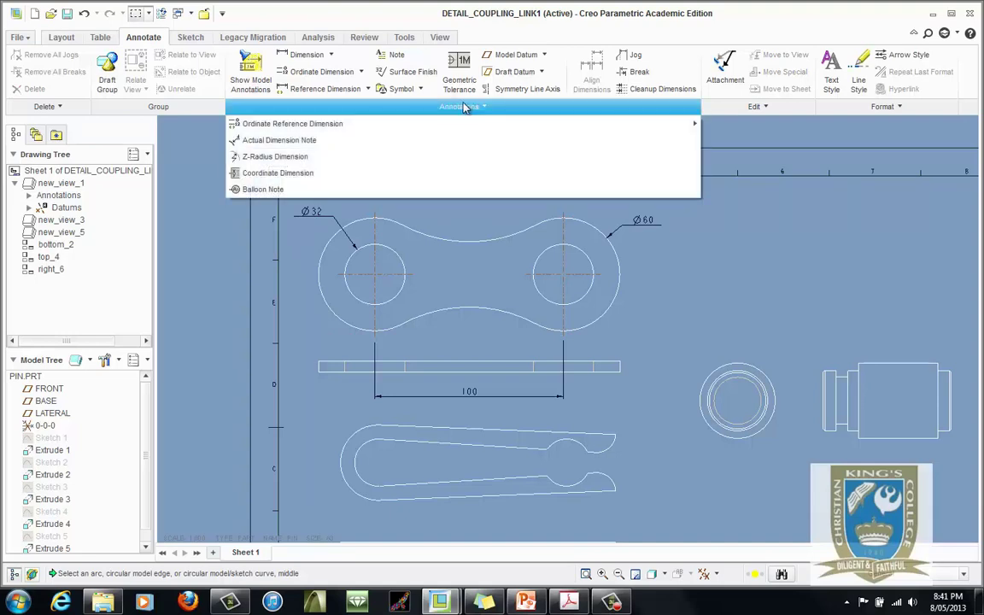
{"action": "left_click", "coordinate": [303, 157]}
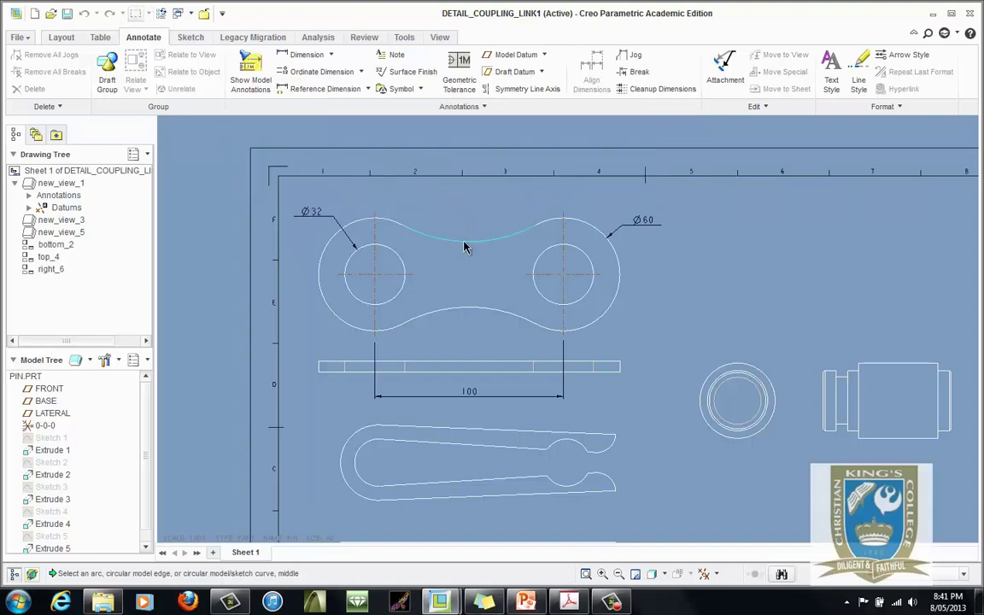
{"action": "left_click", "coordinate": [466, 247]}
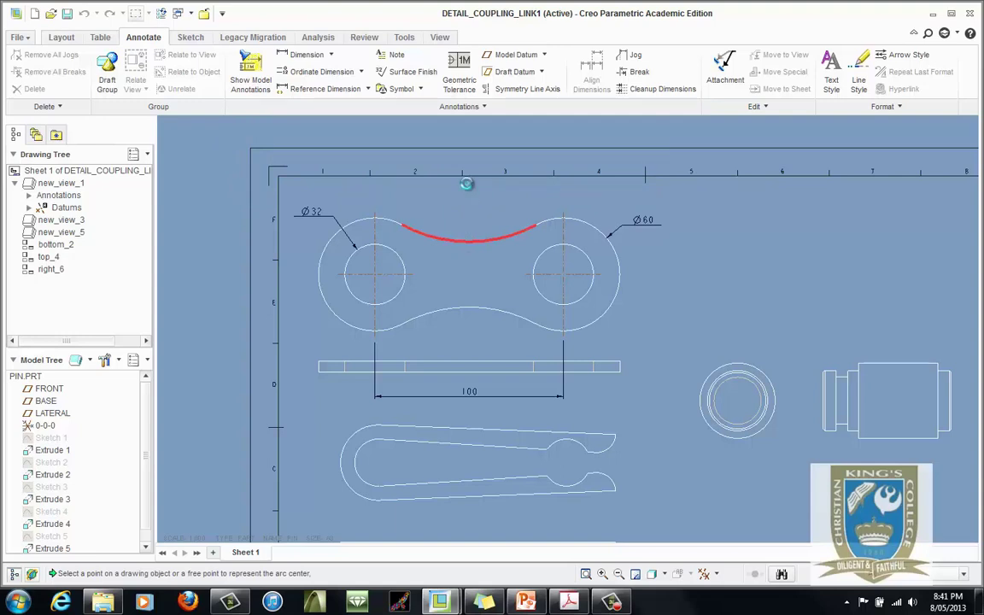
{"action": "left_click", "coordinate": [466, 183]}
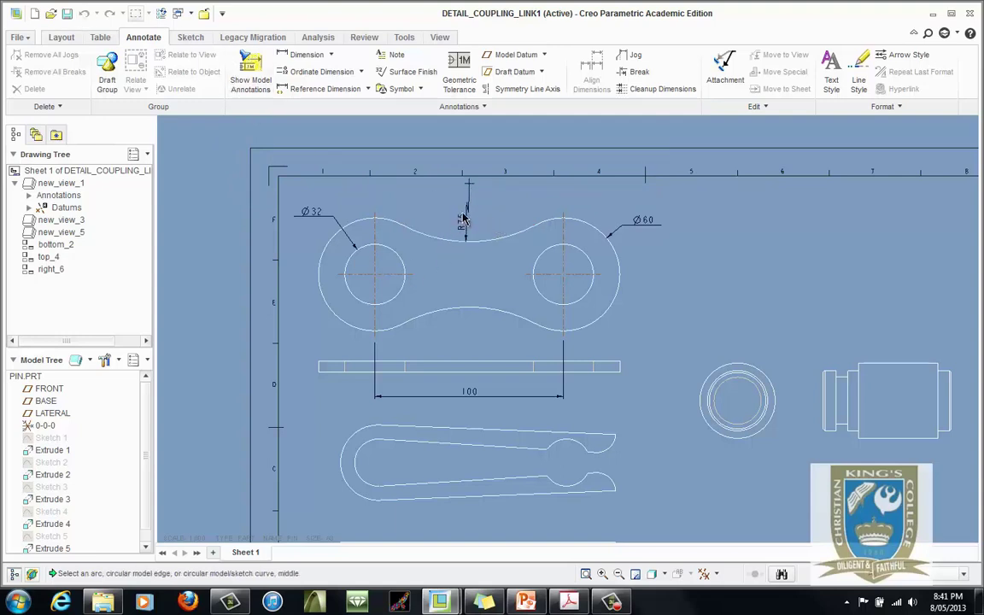
{"action": "middle_click", "coordinate": [428, 205]}
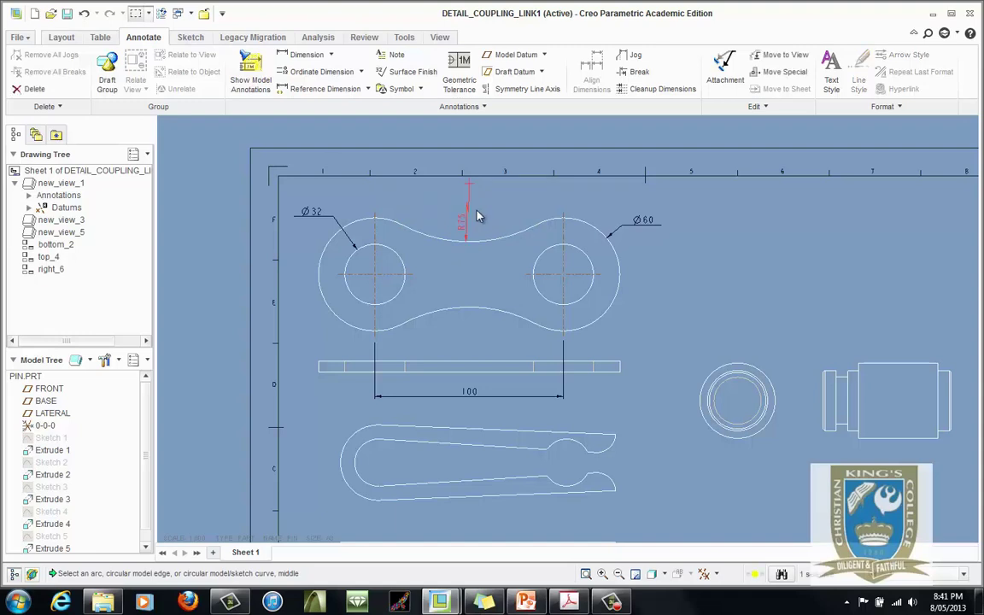
{"action": "key", "text": "Delete"}
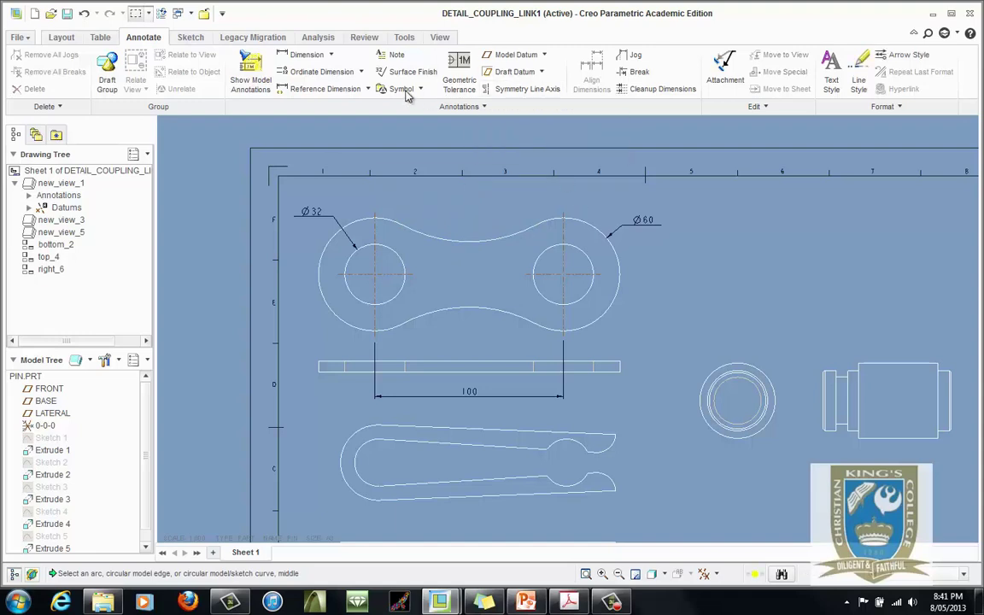
Step: Try a Z-Radius dimension near the left end of the coupling's upper concave arc, with its false centre above the arc, and delete it
{"action": "left_click", "coordinate": [468, 107]}
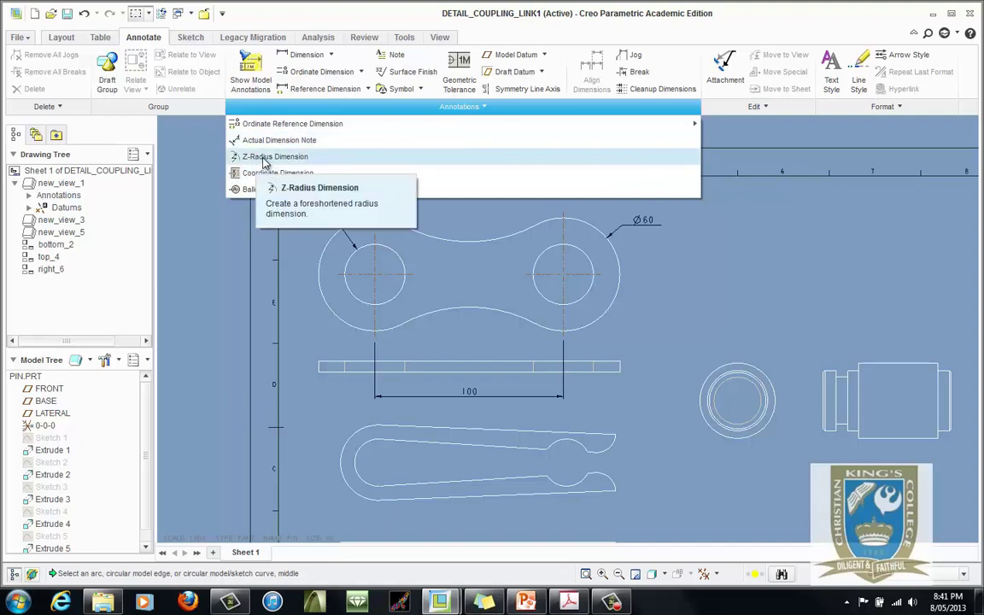
{"action": "left_click", "coordinate": [243, 153]}
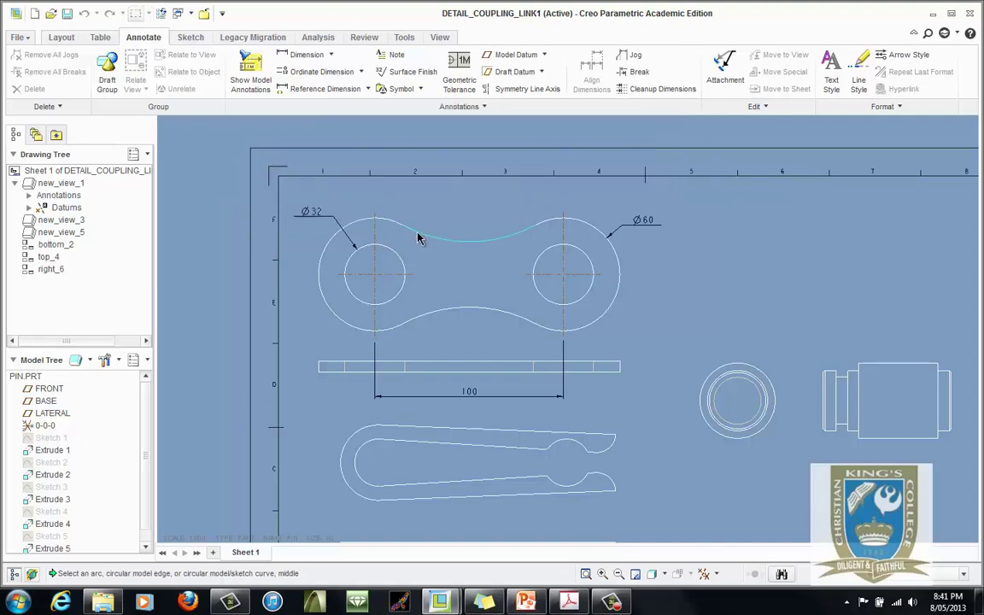
{"action": "left_click", "coordinate": [421, 237]}
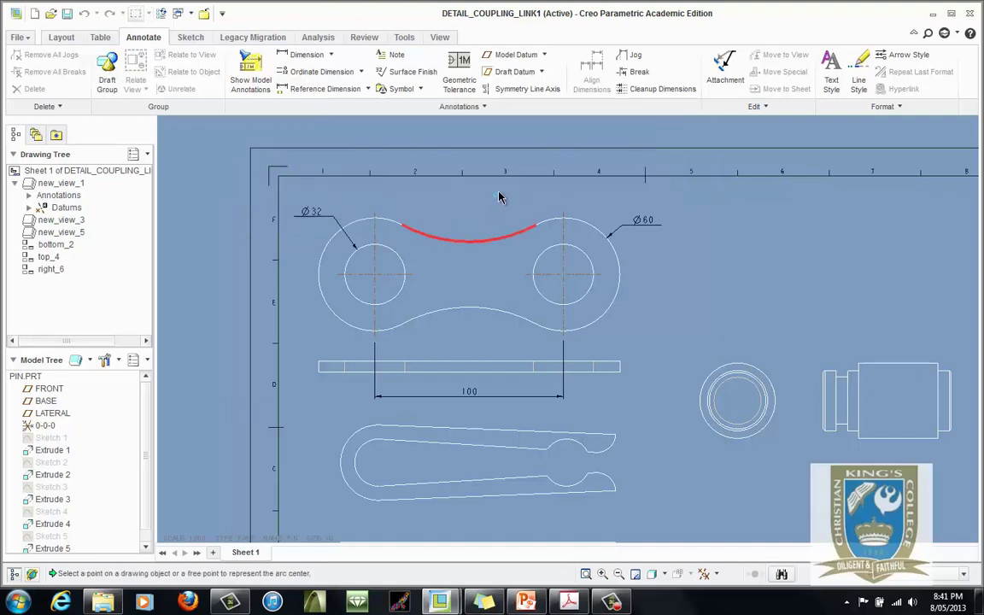
{"action": "left_click", "coordinate": [494, 191]}
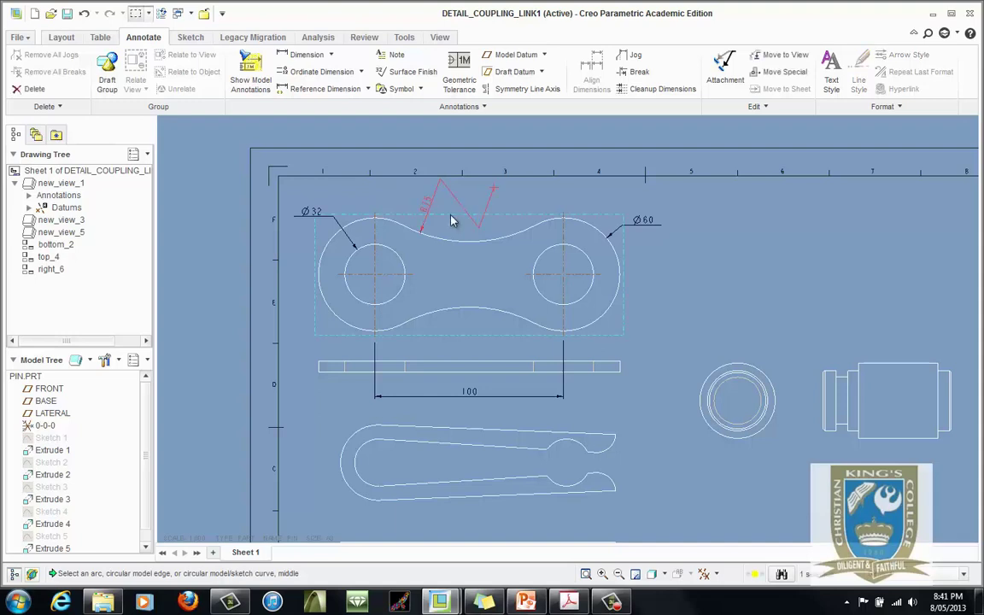
{"action": "left_click", "coordinate": [432, 208]}
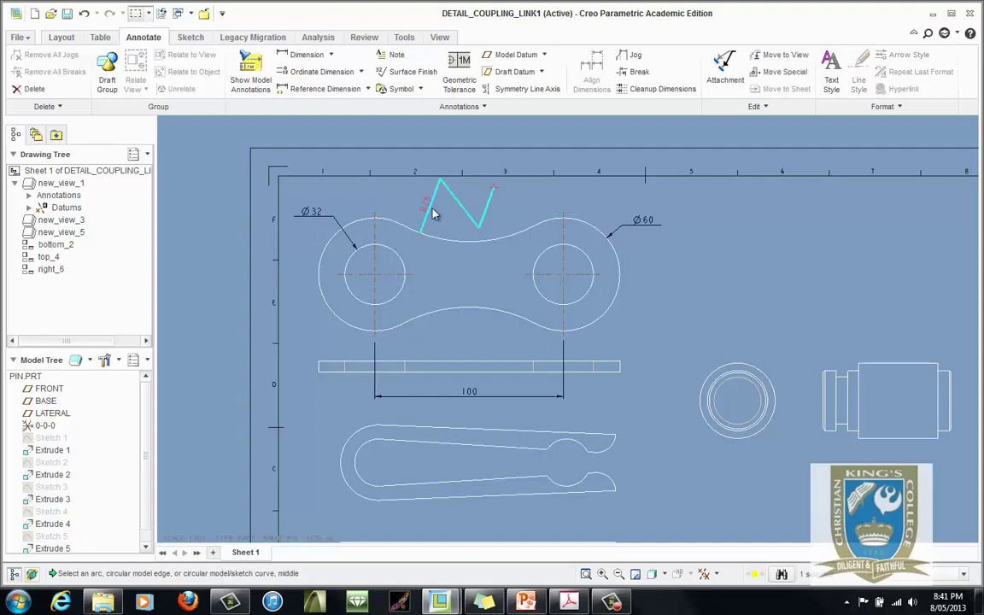
{"action": "key", "text": "Delete"}
Step: Add a Z-Radius dimension to the middle of the coupling's upper concave arc, with its false centre just above the arc
{"action": "left_click", "coordinate": [444, 105]}
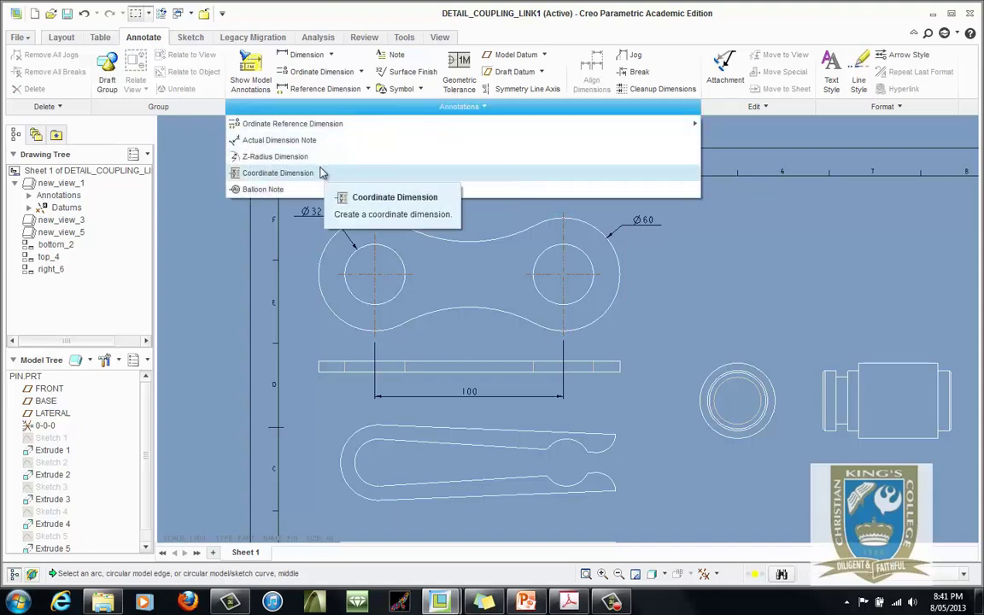
{"action": "left_click", "coordinate": [291, 156]}
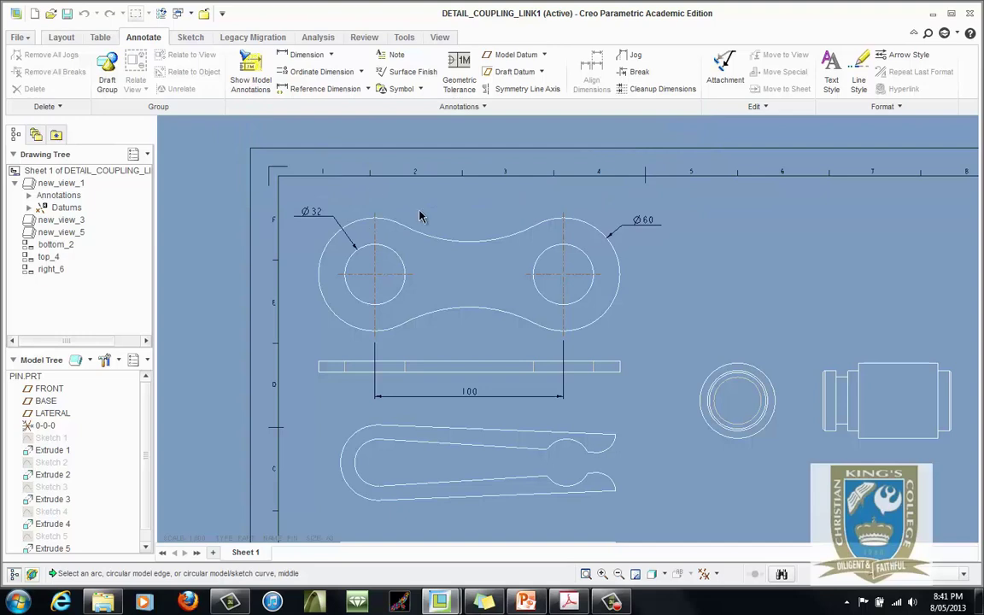
{"action": "left_click", "coordinate": [457, 243]}
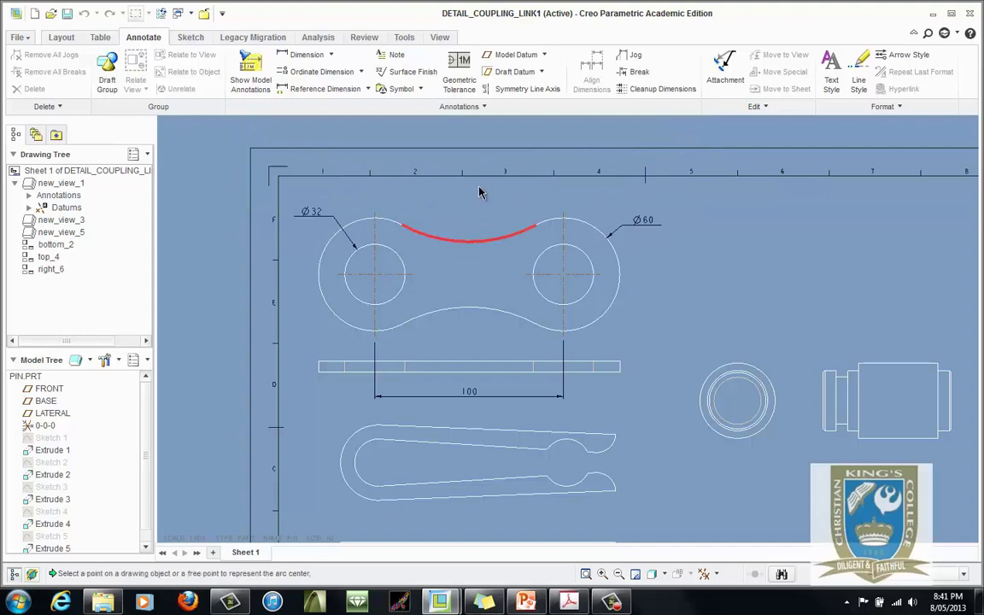
{"action": "left_click", "coordinate": [481, 187]}
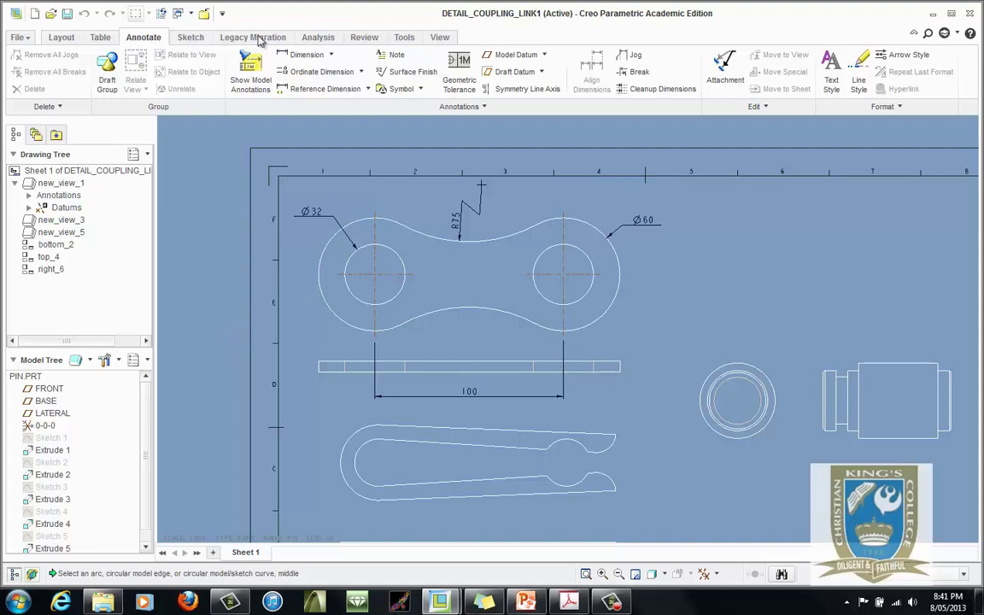
Step: Dimension the coupling's thickness between the two long edges of its edge view, placing it beyond the view's right end
{"action": "left_click", "coordinate": [305, 55]}
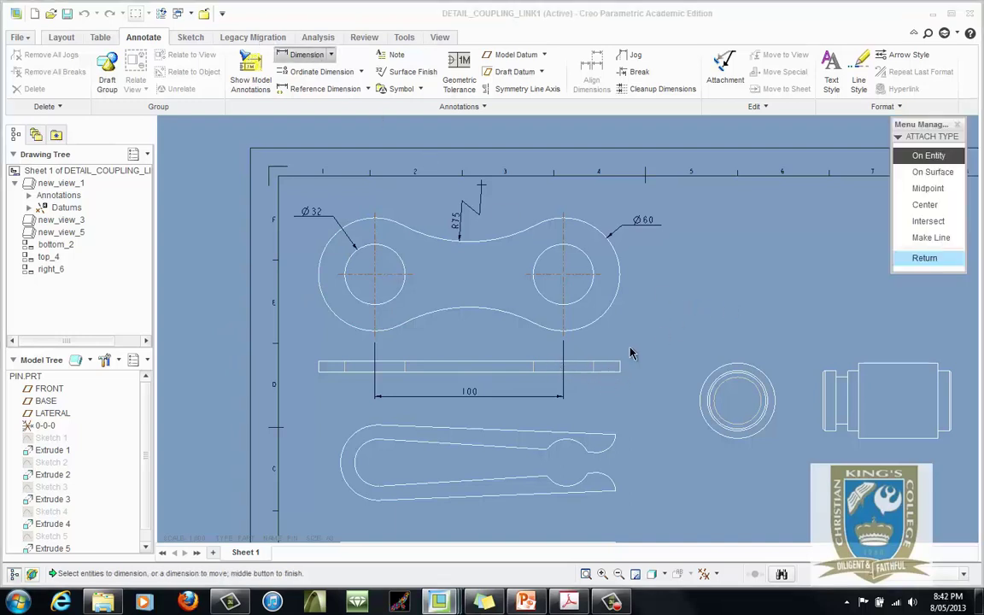
{"action": "left_click", "coordinate": [608, 363]}
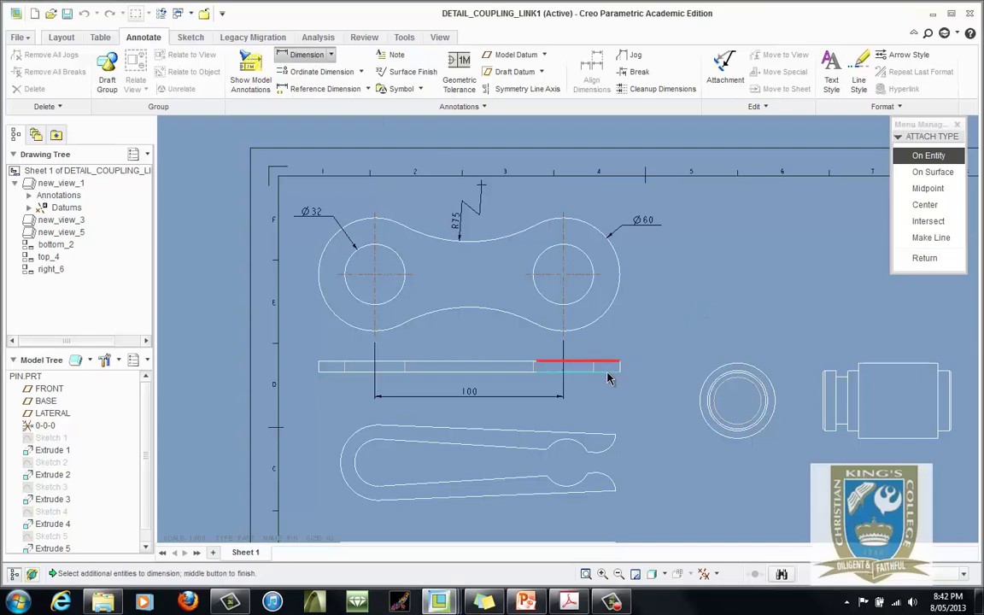
{"action": "left_click", "coordinate": [616, 373]}
{"action": "middle_click", "coordinate": [654, 372]}
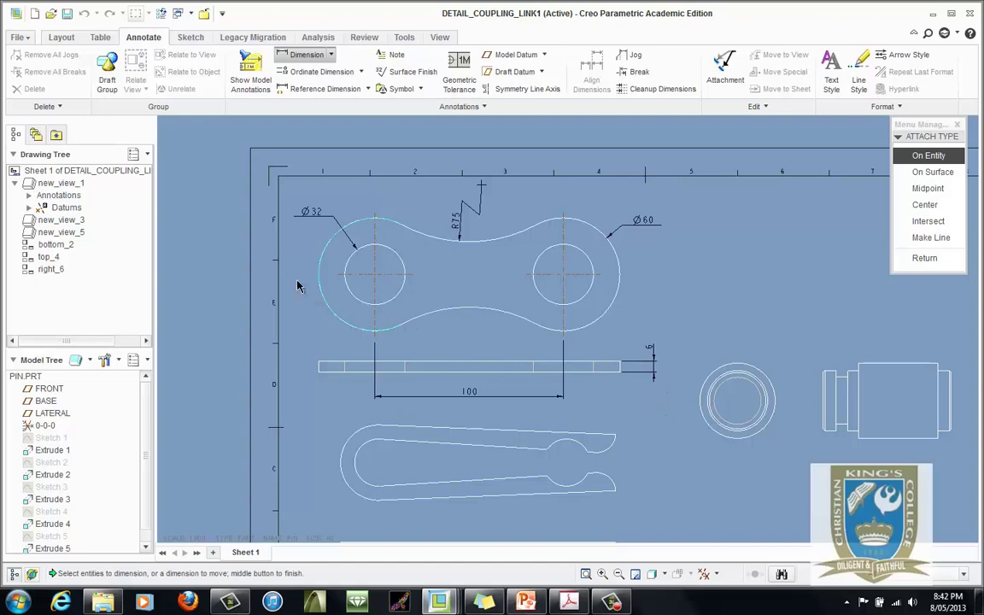
Step: Switch to PowerPoint to examine the reference detail drawings on slides 3 and 4, return to DETAIL_COUPLING_LINK1 in Creo and end dimensioning
{"action": "scroll", "coordinate": [255, 239], "scroll_direction": "up", "scroll_amount": 3}
{"action": "scroll", "coordinate": [398, 301], "scroll_direction": "down", "scroll_amount": 1}
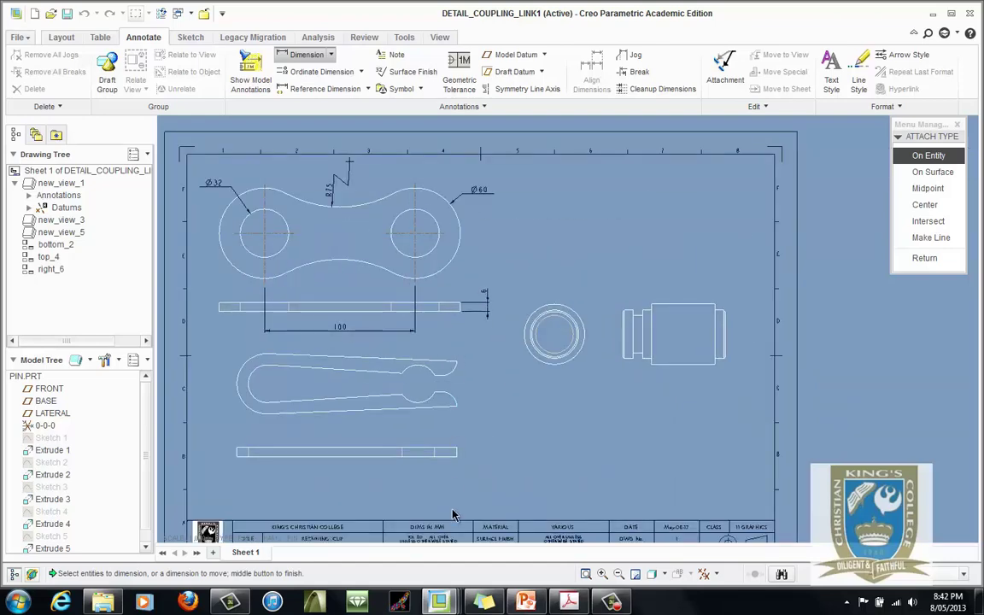
{"action": "mouse_move", "coordinate": [526, 603]}
{"action": "left_click", "coordinate": [555, 530]}
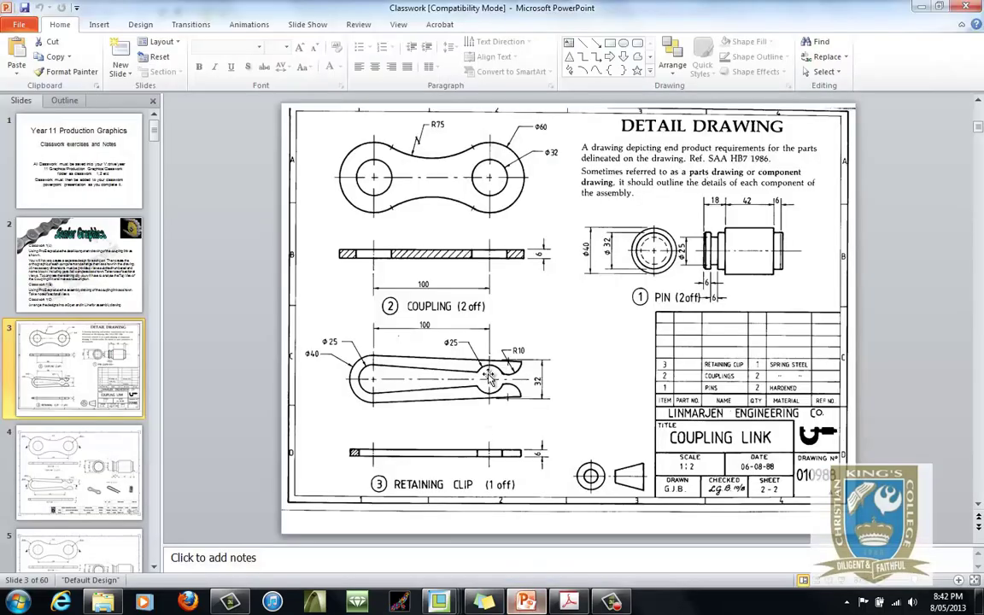
{"action": "scroll", "coordinate": [474, 307], "scroll_direction": "down", "scroll_amount": 1}
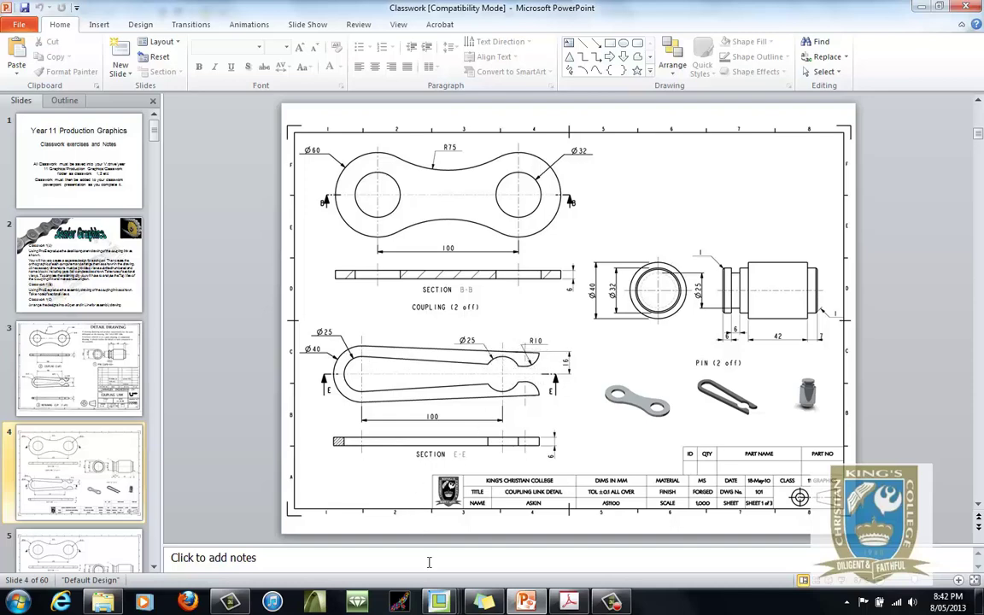
{"action": "mouse_move", "coordinate": [440, 604]}
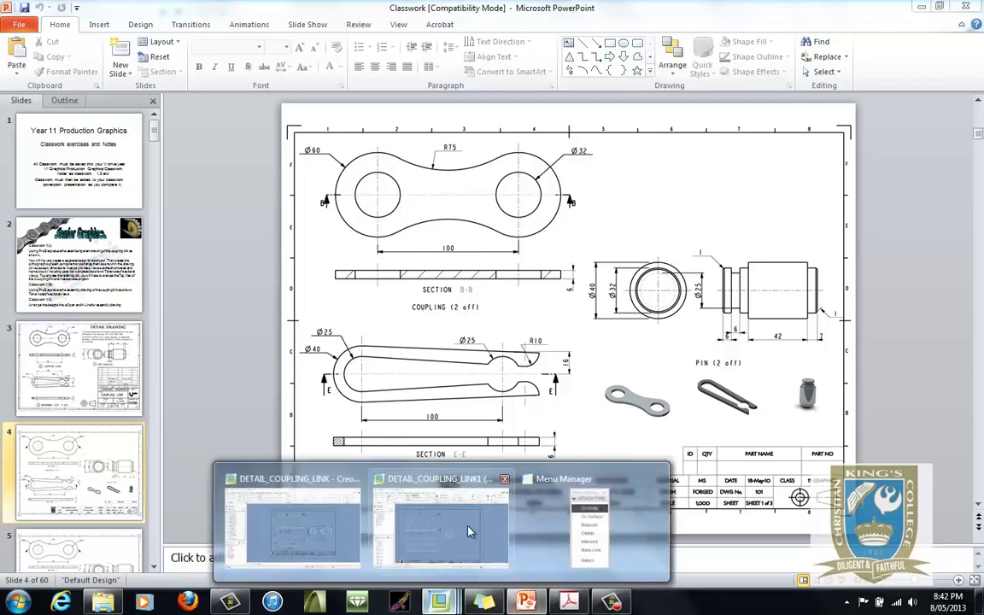
{"action": "left_click", "coordinate": [420, 473]}
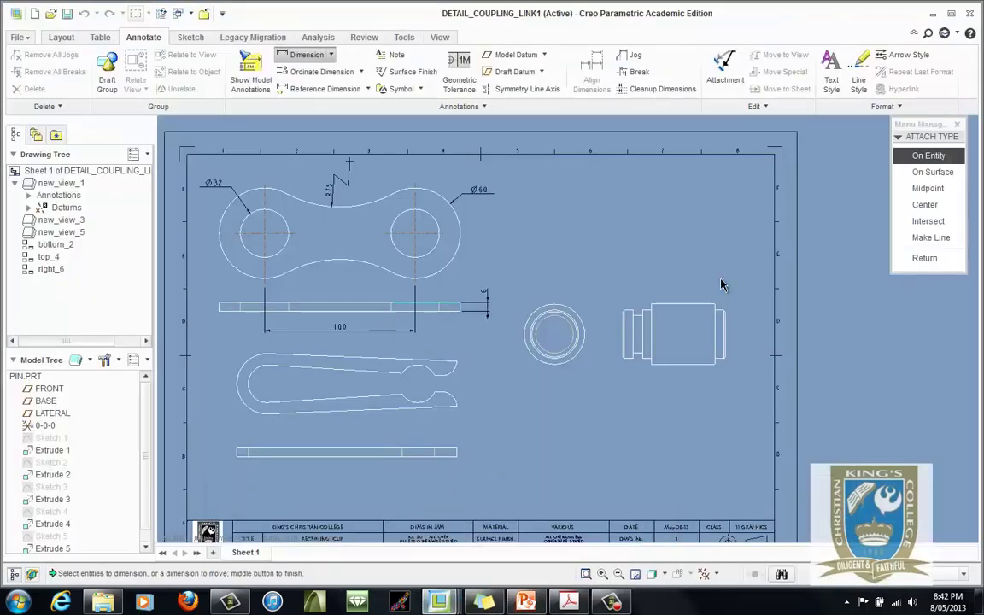
{"action": "left_click", "coordinate": [925, 257]}
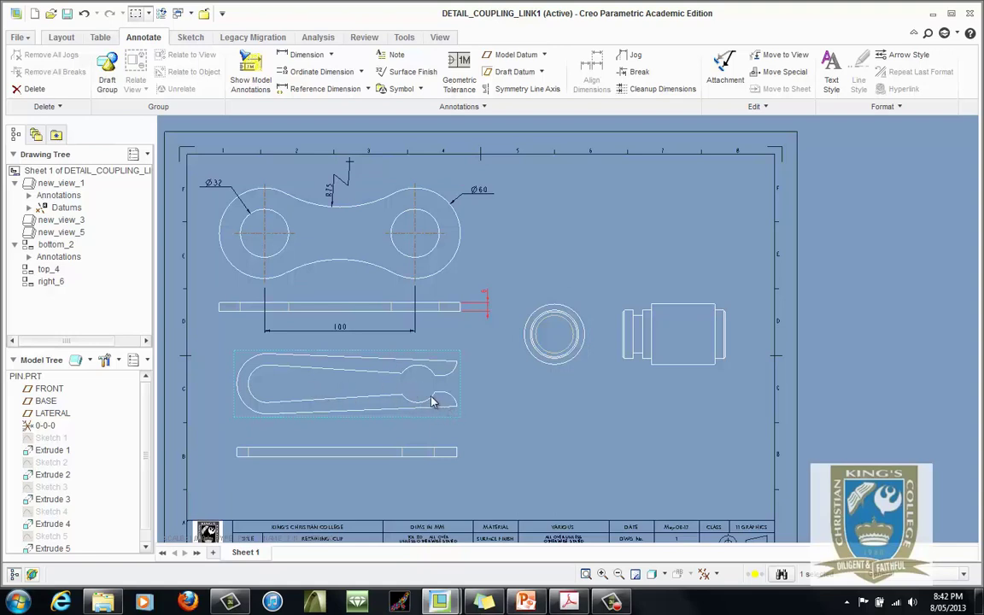
Step: Dimension the radius of the arc at the retaining clip's lower tip, placing it outside to the right of the clip
{"action": "left_click", "coordinate": [303, 54]}
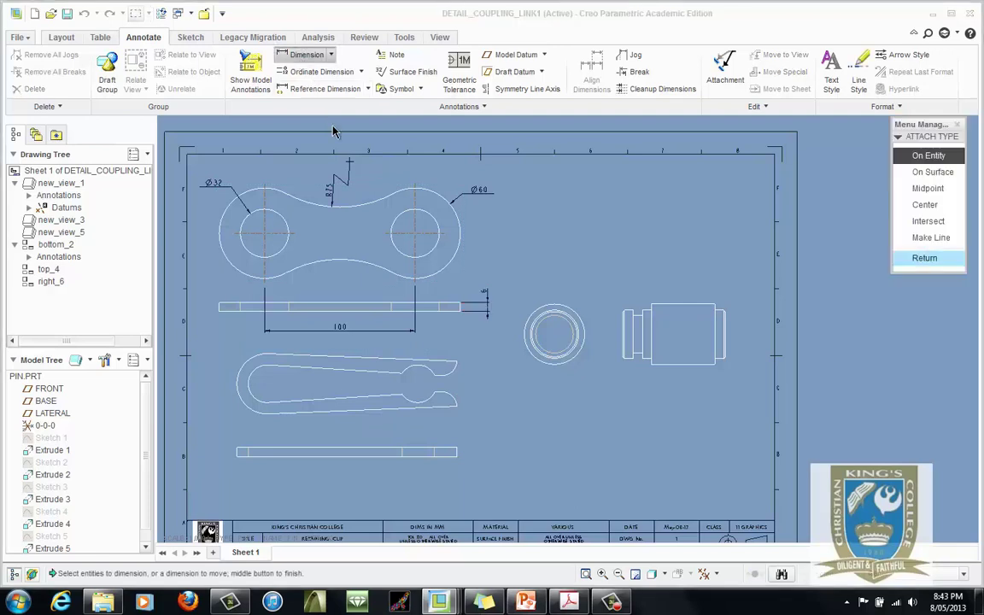
{"action": "left_click", "coordinate": [451, 399]}
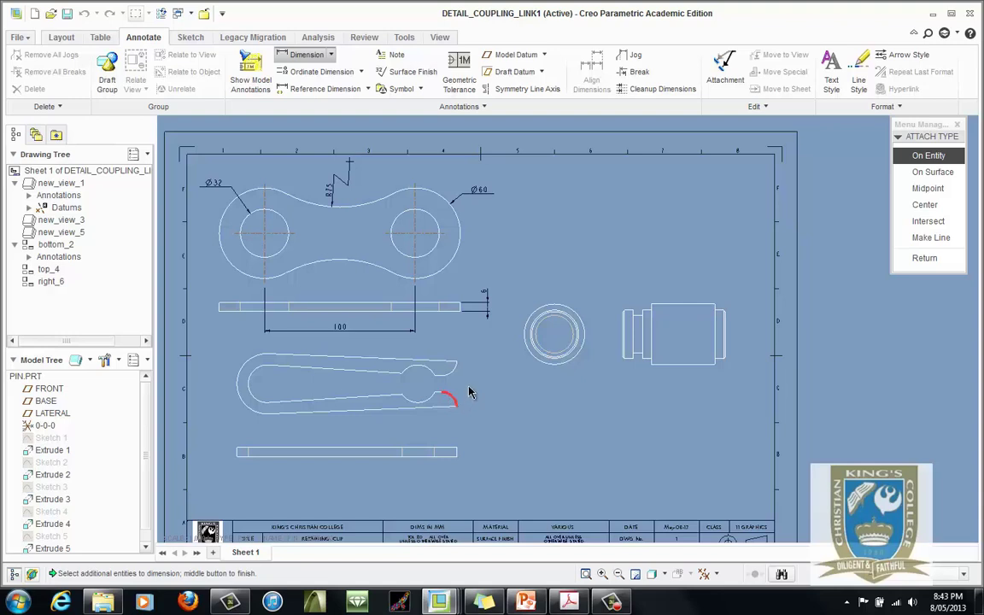
{"action": "middle_click", "coordinate": [470, 386]}
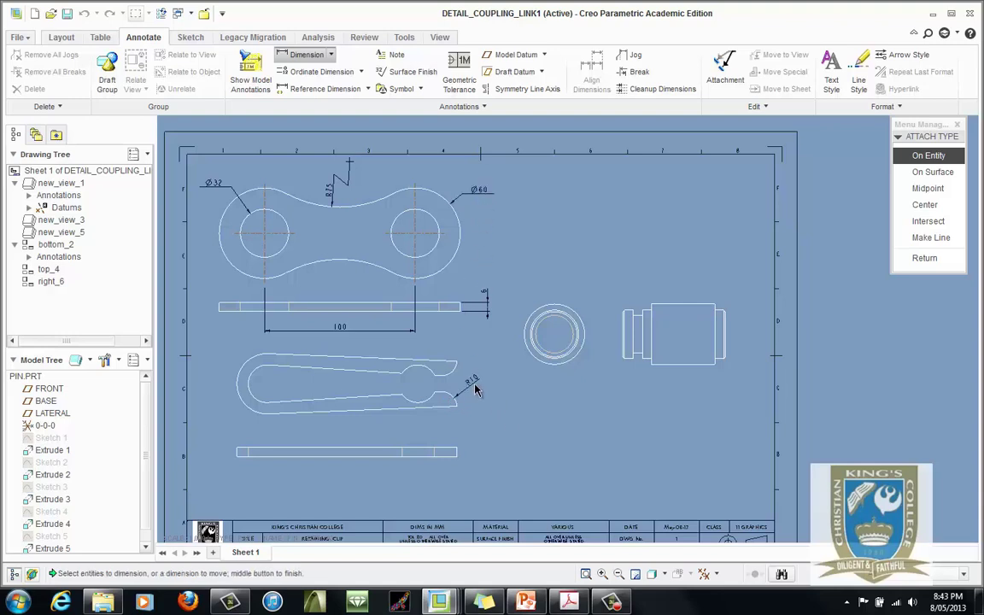
{"action": "left_click", "coordinate": [924, 257]}
Step: Check how the clip's tip radius is annotated on the PowerPoint reference slide, and return to DETAIL_COUPLING_LINK1 in Creo
{"action": "scroll", "coordinate": [457, 402], "scroll_direction": "up", "scroll_amount": 3}
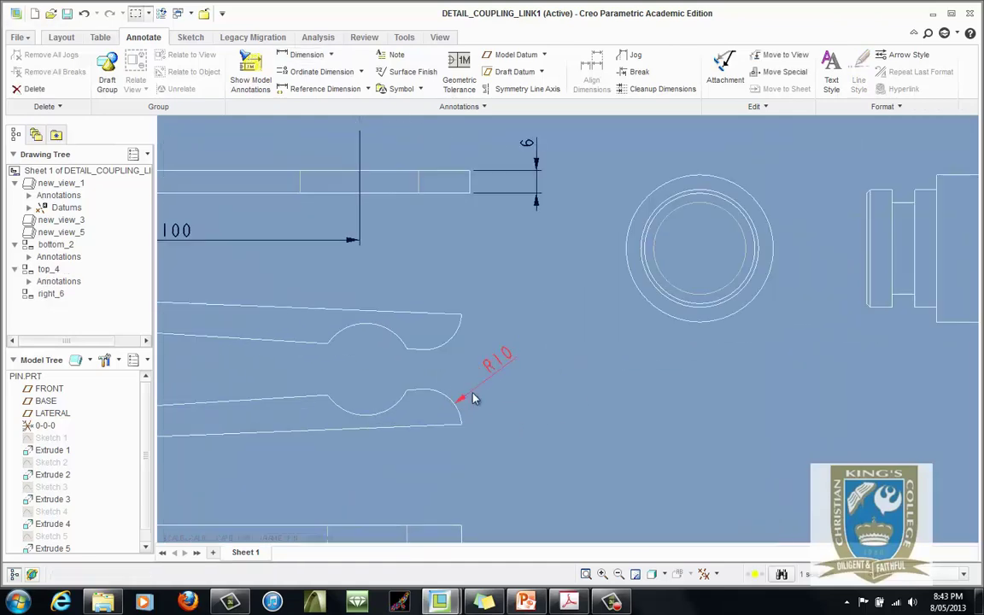
{"action": "scroll", "coordinate": [478, 345], "scroll_direction": "down", "scroll_amount": 2}
{"action": "left_click", "coordinate": [528, 602]}
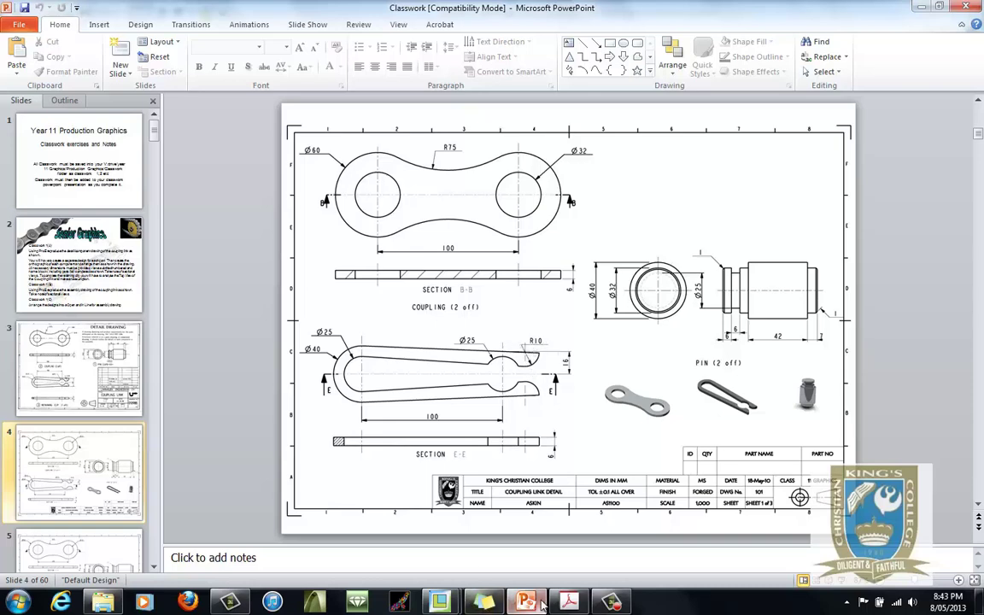
{"action": "mouse_move", "coordinate": [500, 609]}
{"action": "left_click", "coordinate": [500, 555]}
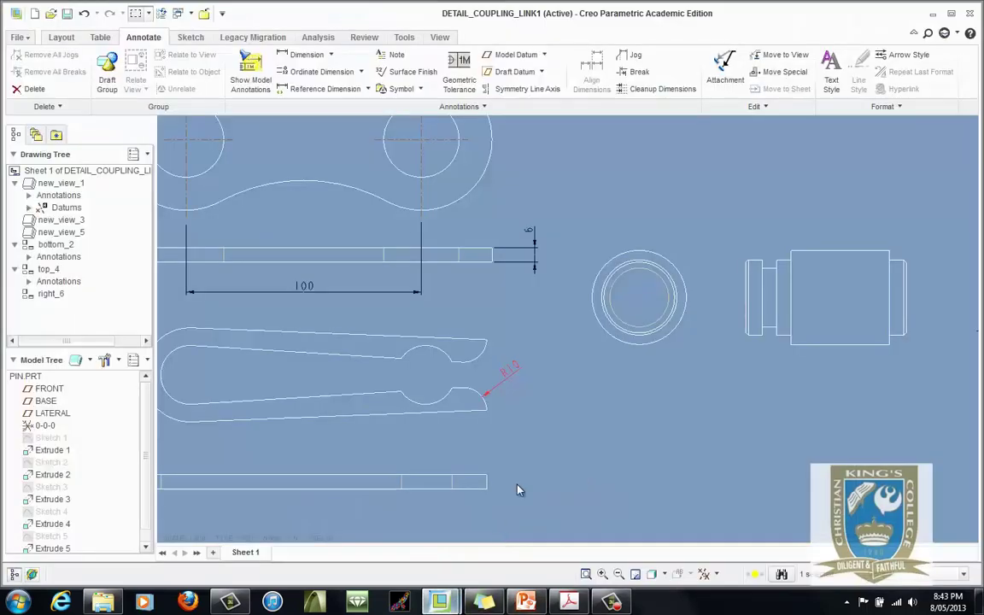
Step: Set the R10 dimension's text orientation to Above extended elbow and reposition the dimension beside the clip's lower tip
{"action": "right_click", "coordinate": [504, 382]}
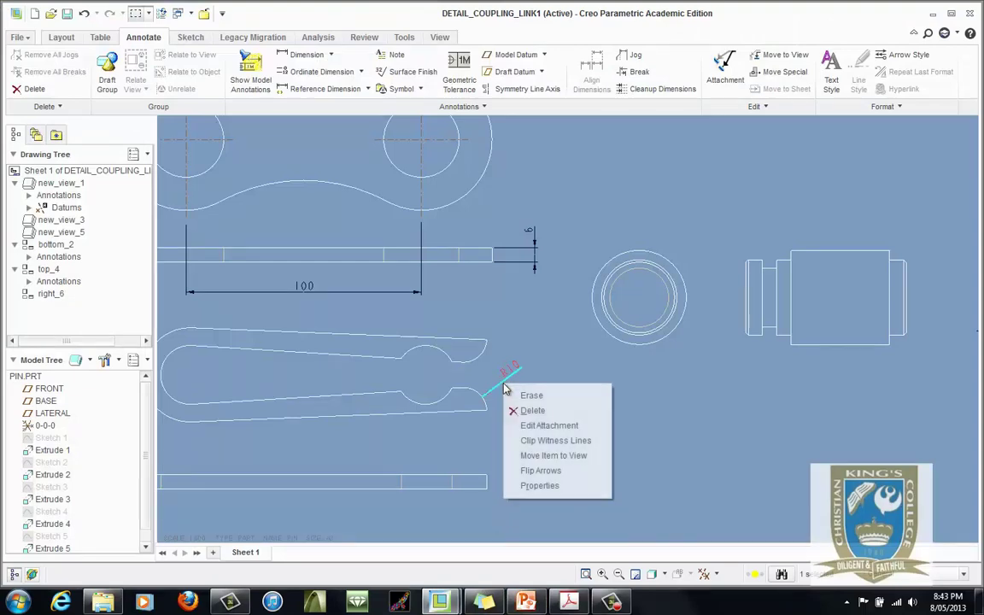
{"action": "left_click", "coordinate": [540, 486]}
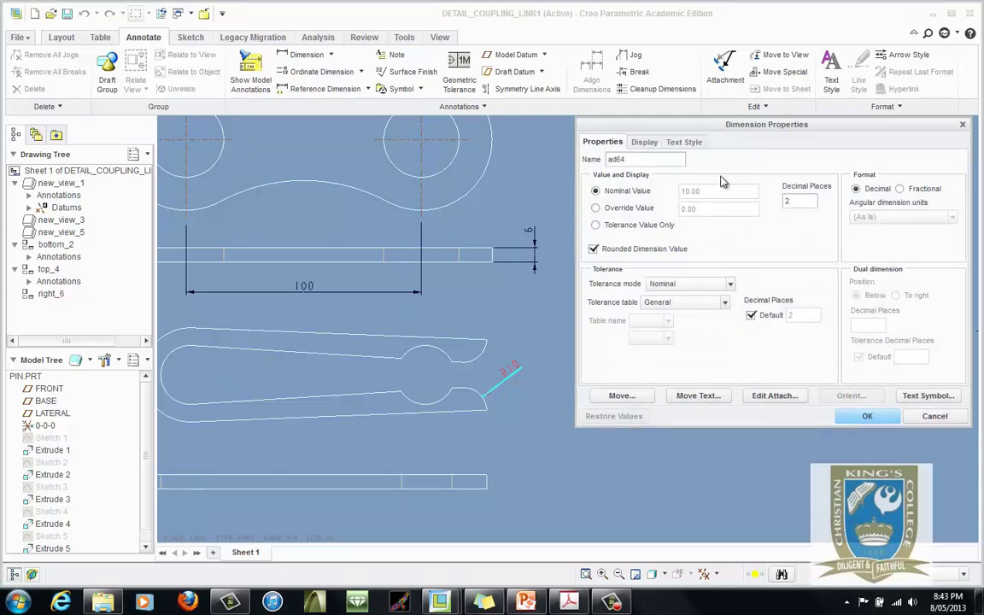
{"action": "left_click", "coordinate": [645, 142]}
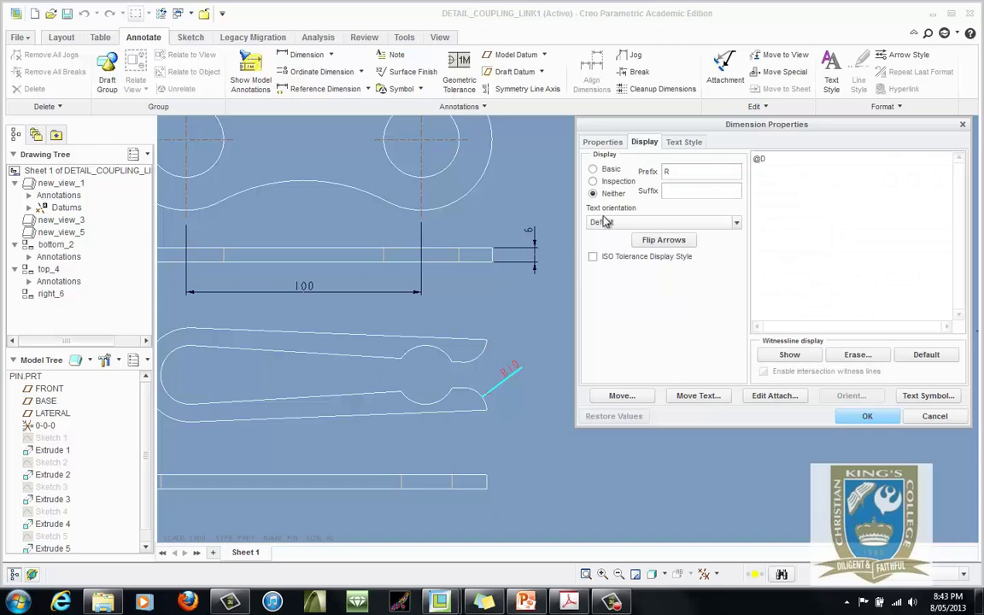
{"action": "left_click", "coordinate": [737, 223]}
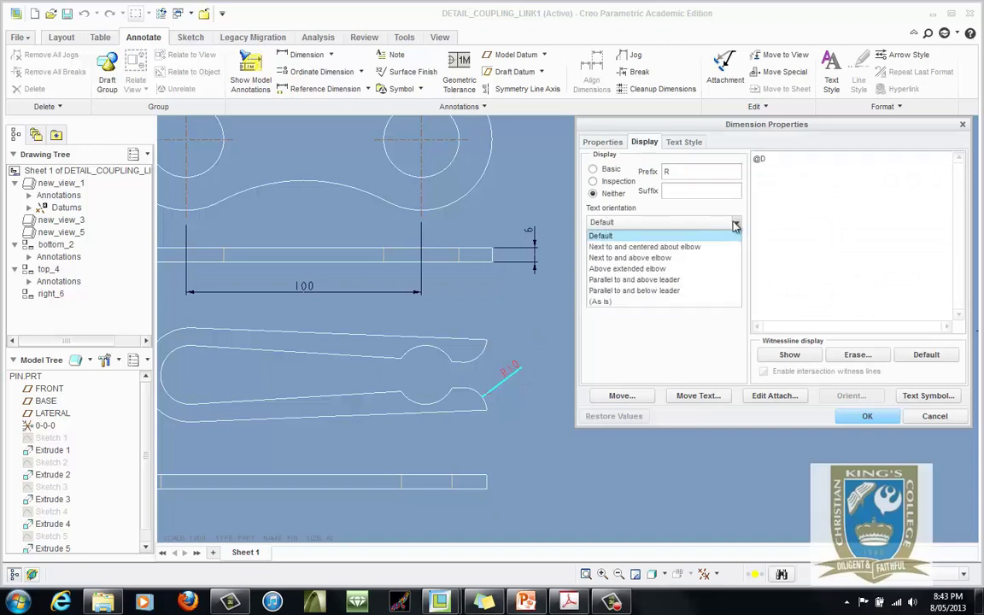
{"action": "left_click", "coordinate": [642, 269]}
{"action": "left_click", "coordinate": [841, 415]}
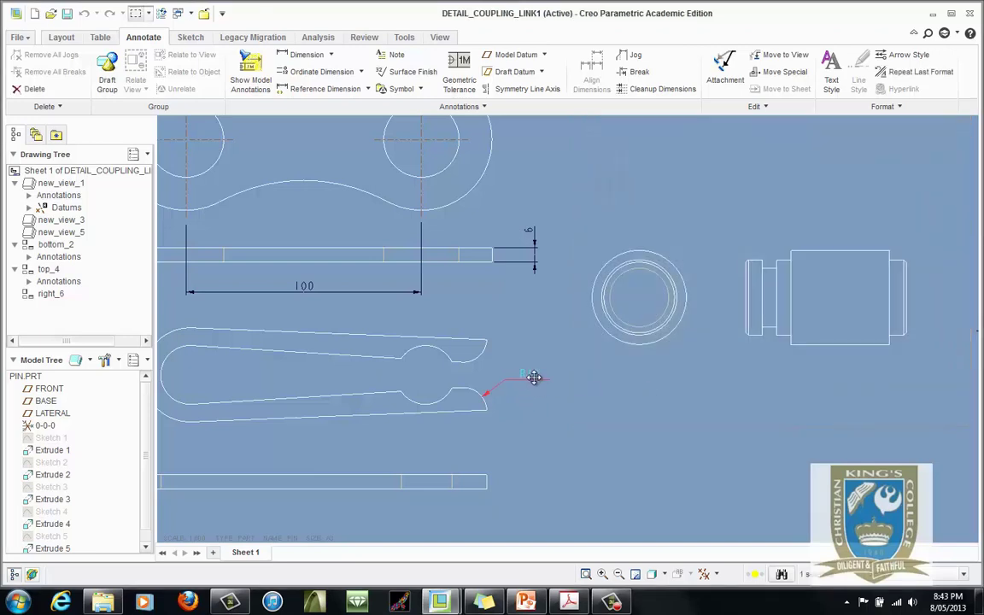
{"action": "left_click_drag", "start_coordinate": [517, 374], "coordinate": [496, 408]}
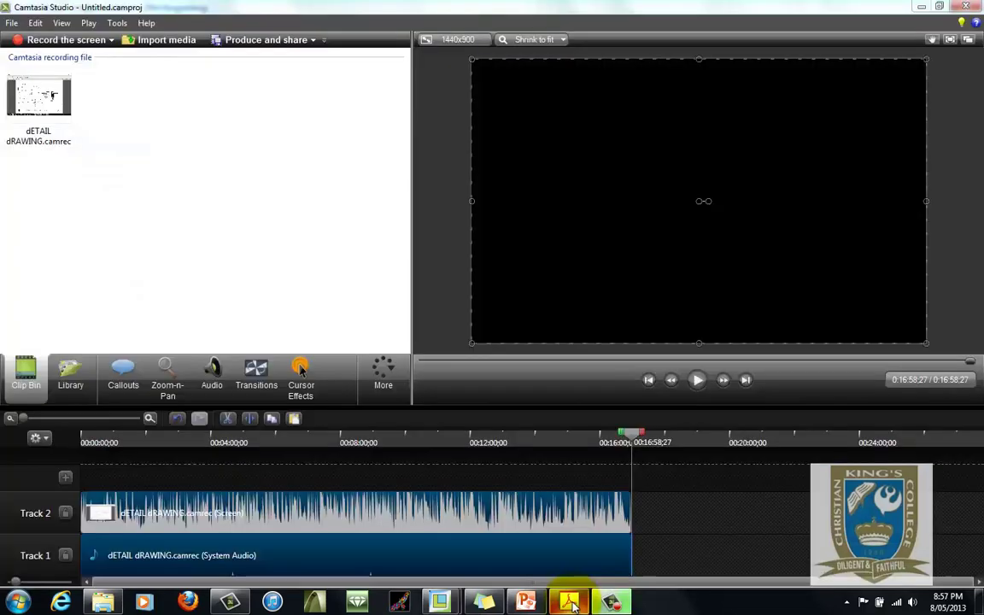
Step: Switch to Acrobat to examine the finished detail drawing in mx10fx40.pdf, and return to DETAIL_COUPLING_LINK1 in Creo
{"action": "left_click", "coordinate": [569, 602]}
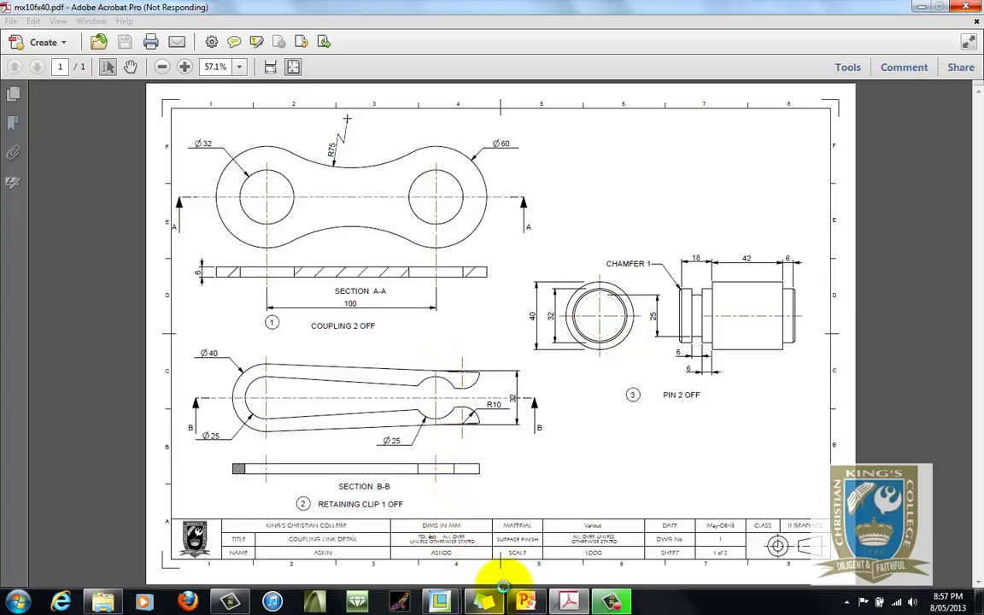
{"action": "mouse_move", "coordinate": [445, 604]}
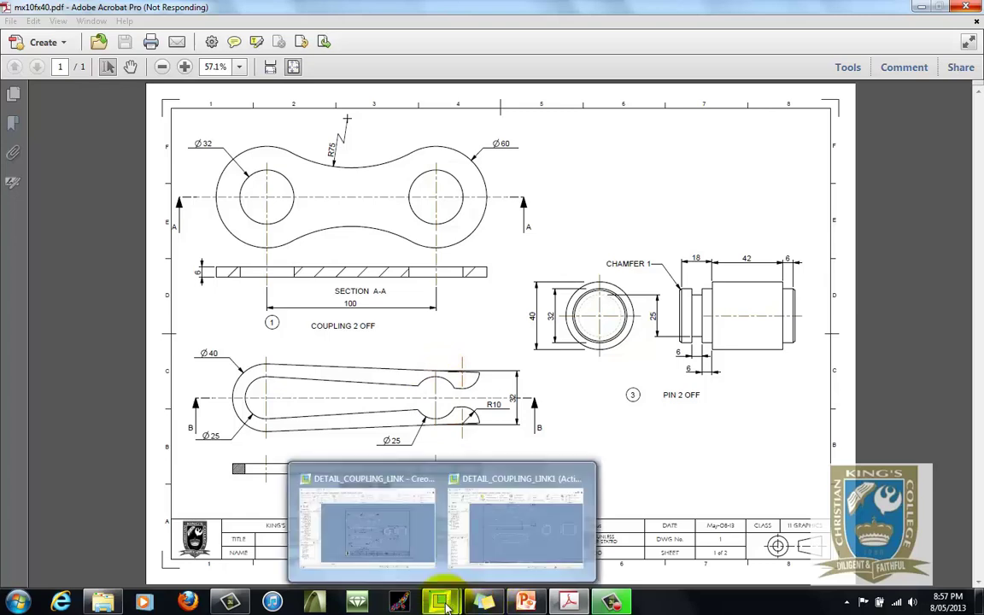
{"action": "left_click", "coordinate": [502, 537]}
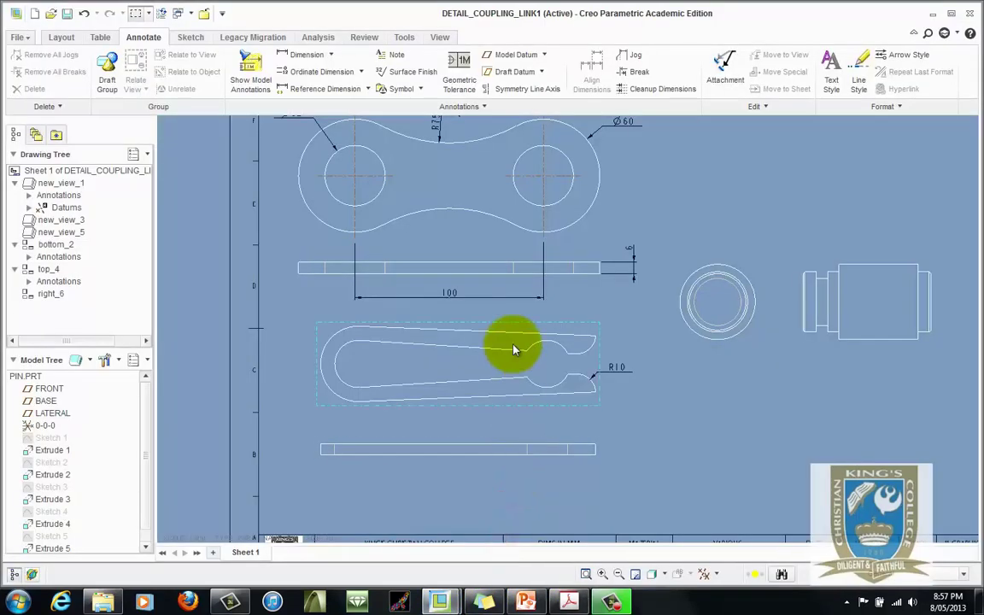
Step: Try dimensioning the retaining clip's opening between its upper and lower outer edges at the tip
{"action": "left_click", "coordinate": [306, 55]}
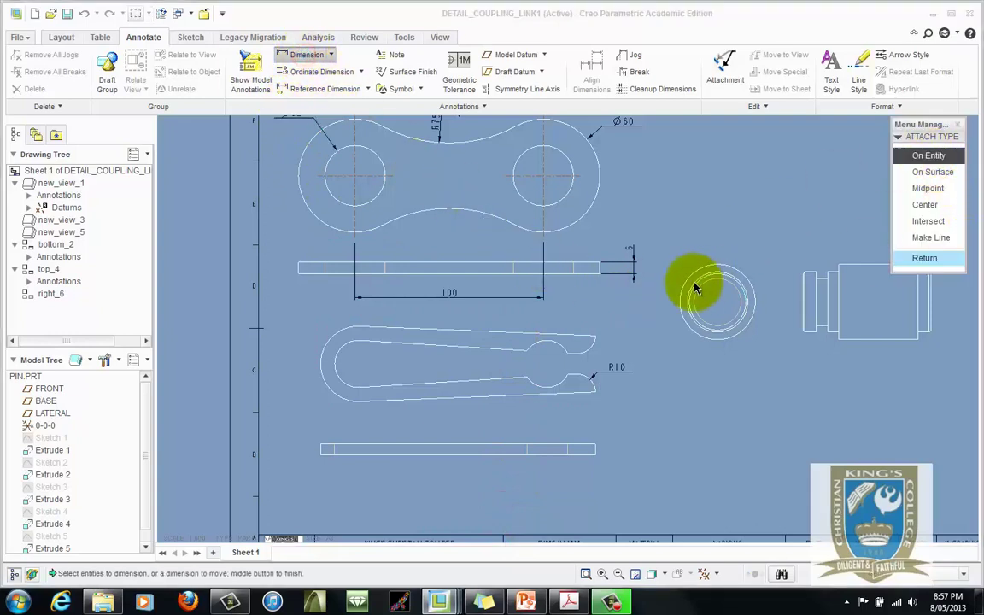
{"action": "left_click", "coordinate": [569, 395]}
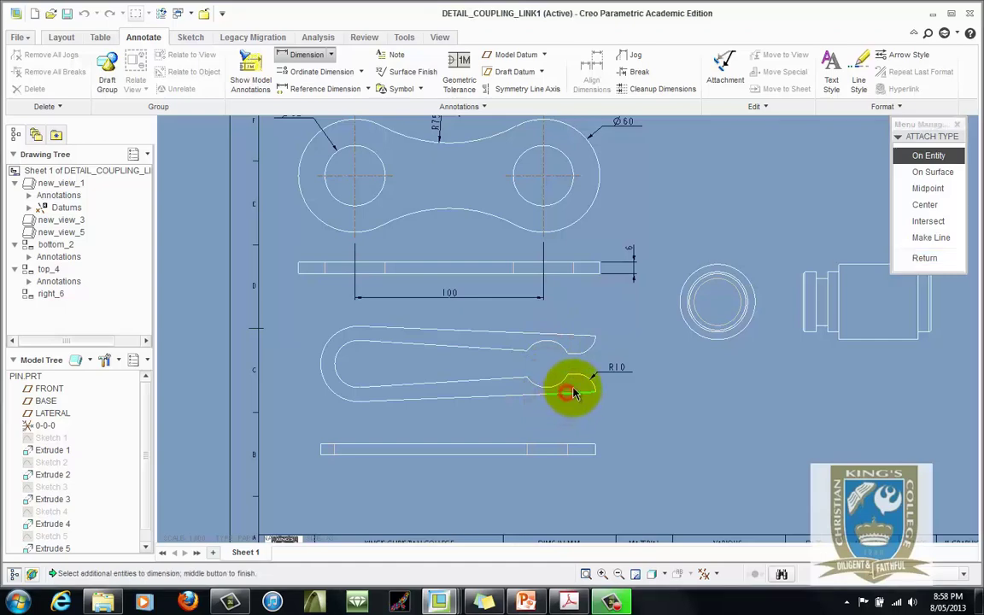
{"action": "left_click", "coordinate": [574, 341]}
{"action": "scroll", "coordinate": [574, 341], "scroll_direction": "up", "scroll_amount": 5}
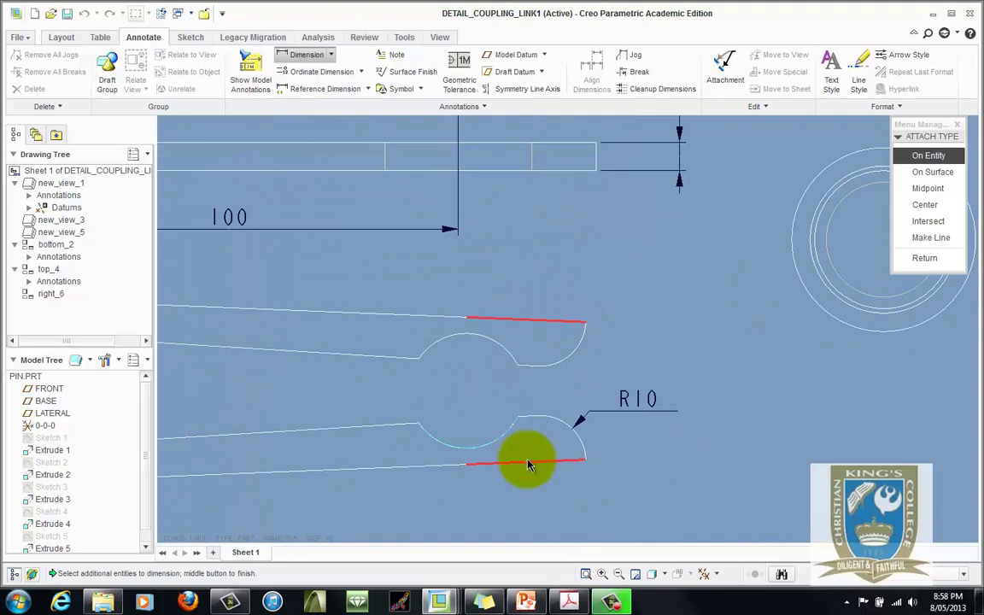
{"action": "middle_click", "coordinate": [714, 387]}
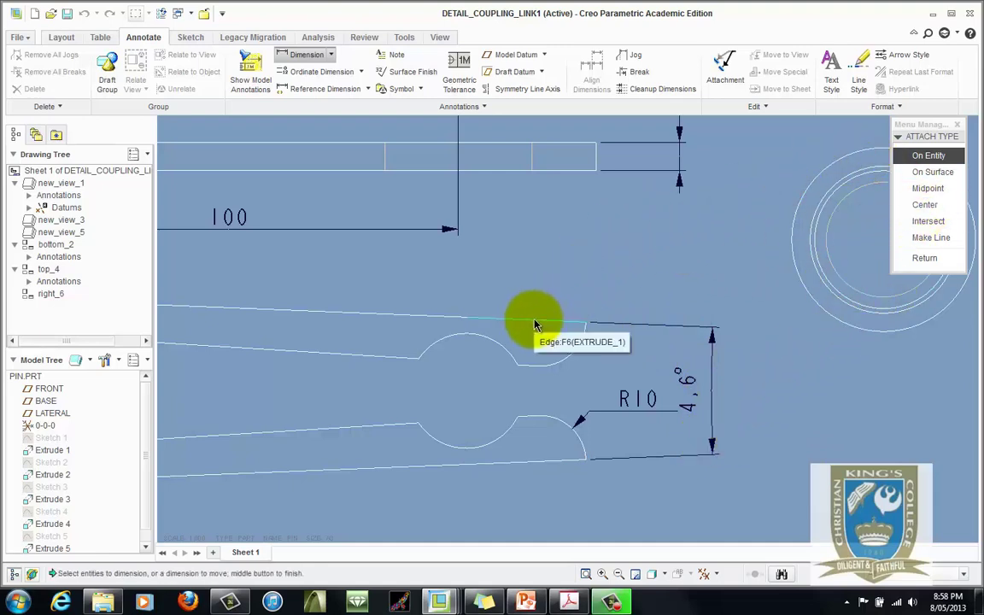
Step: Dimension the vertical distance between the inner endpoints of the clip's two outer tip edges, dismissing the Windows color scheme prompt
{"action": "left_click", "coordinate": [468, 321]}
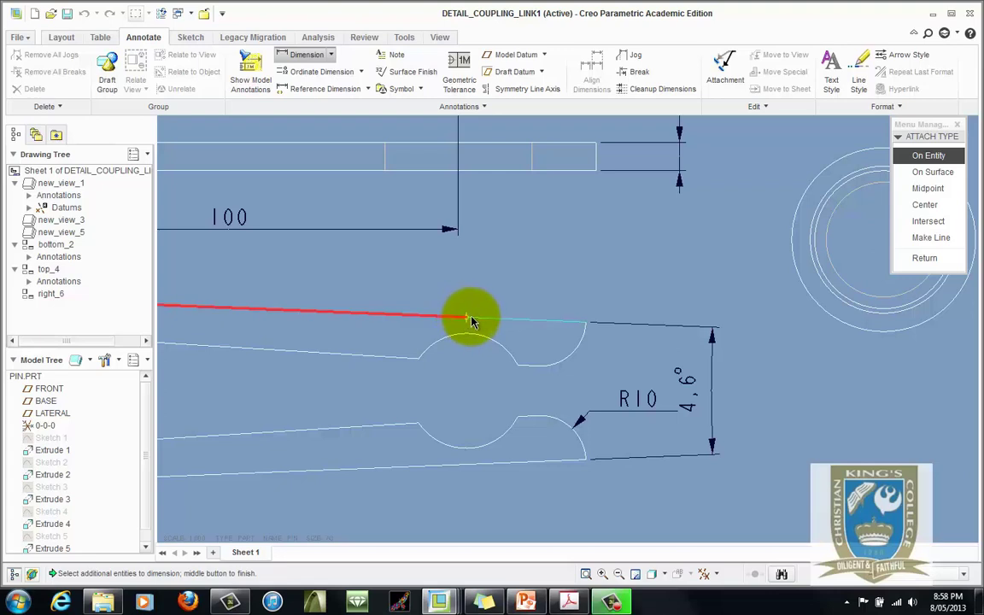
{"action": "left_click", "coordinate": [468, 468]}
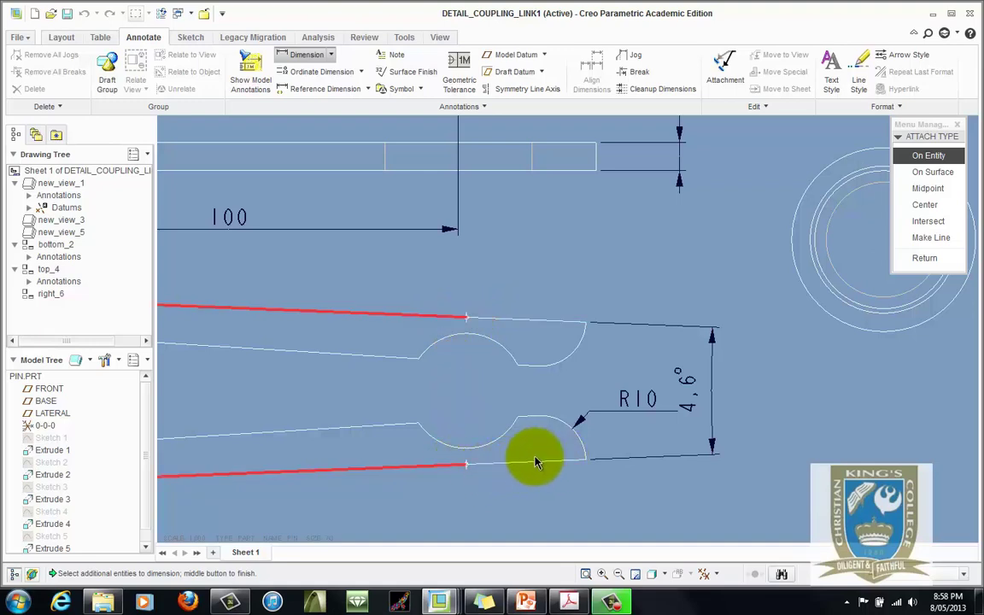
{"action": "middle_click", "coordinate": [779, 394]}
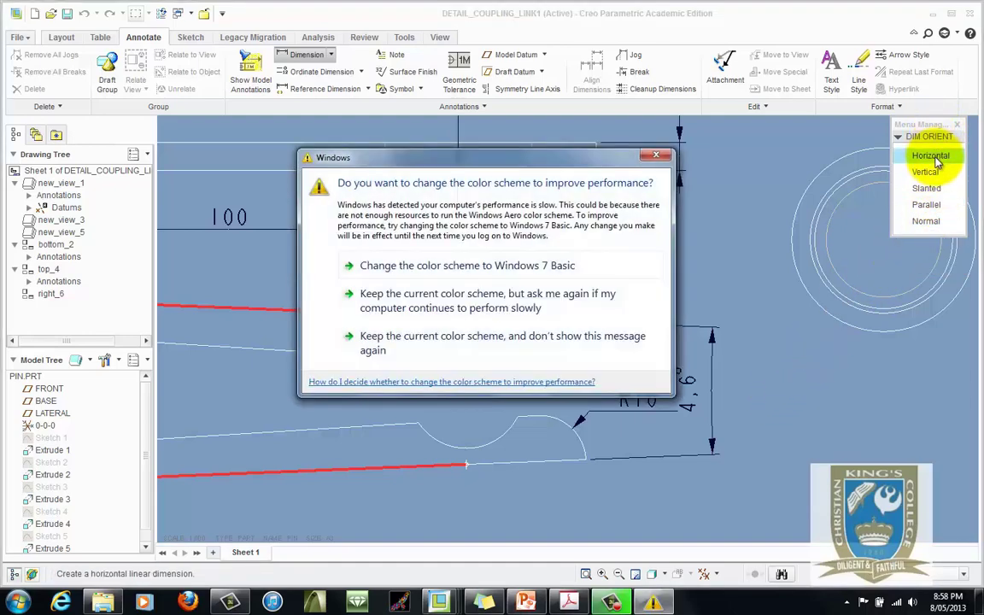
{"action": "left_click", "coordinate": [654, 155]}
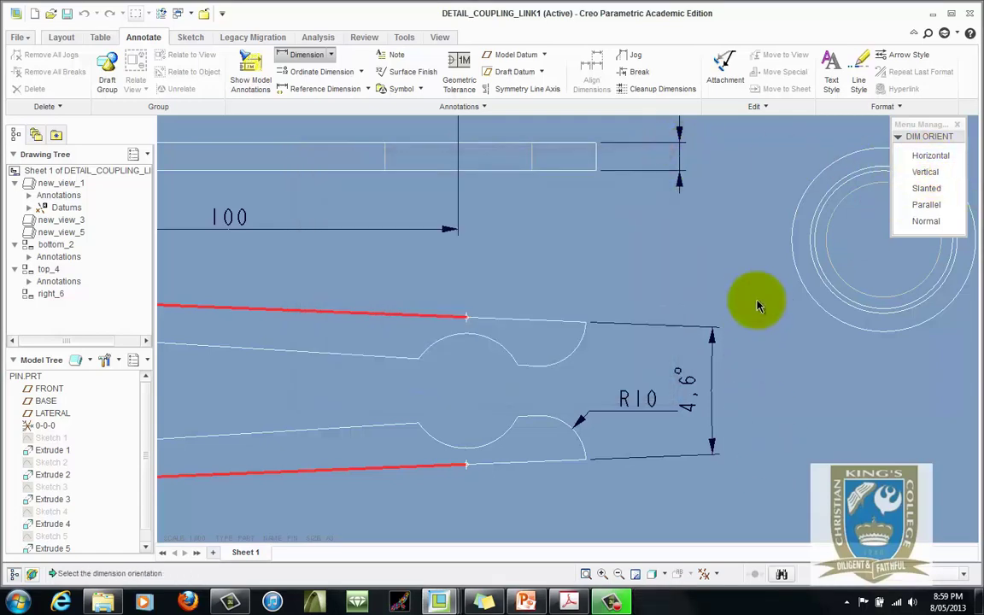
{"action": "left_click", "coordinate": [929, 172]}
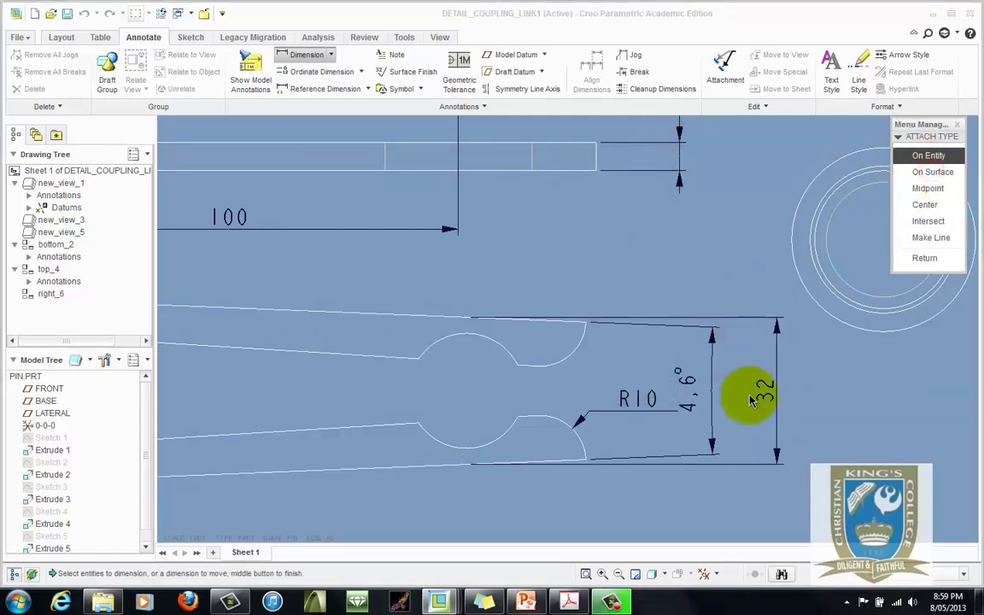
{"action": "left_click", "coordinate": [926, 258]}
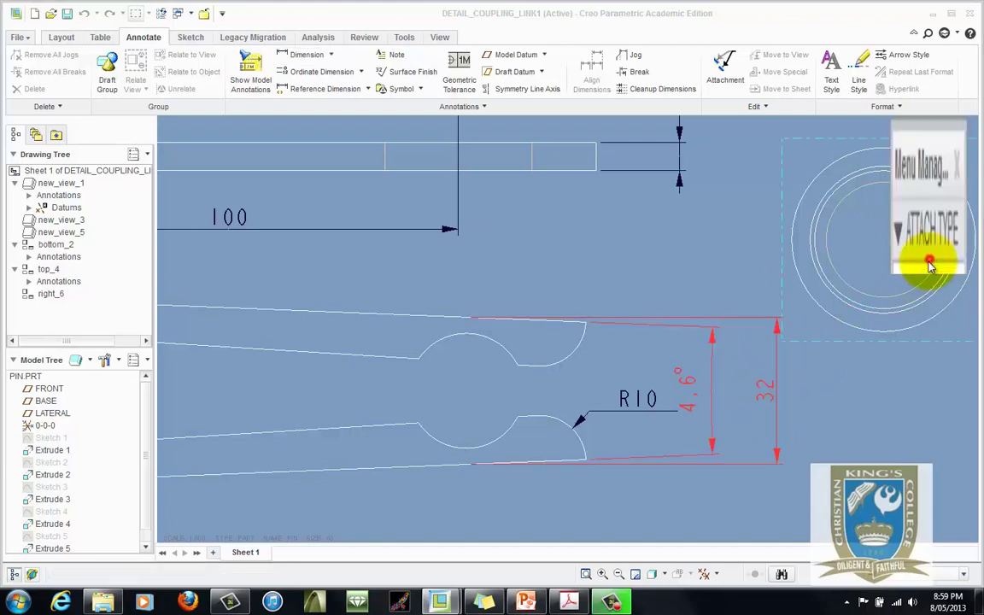
Step: Delete the angular dimension at the clip's open end and move the 32 dimension closer to the clip
{"action": "left_click", "coordinate": [709, 403]}
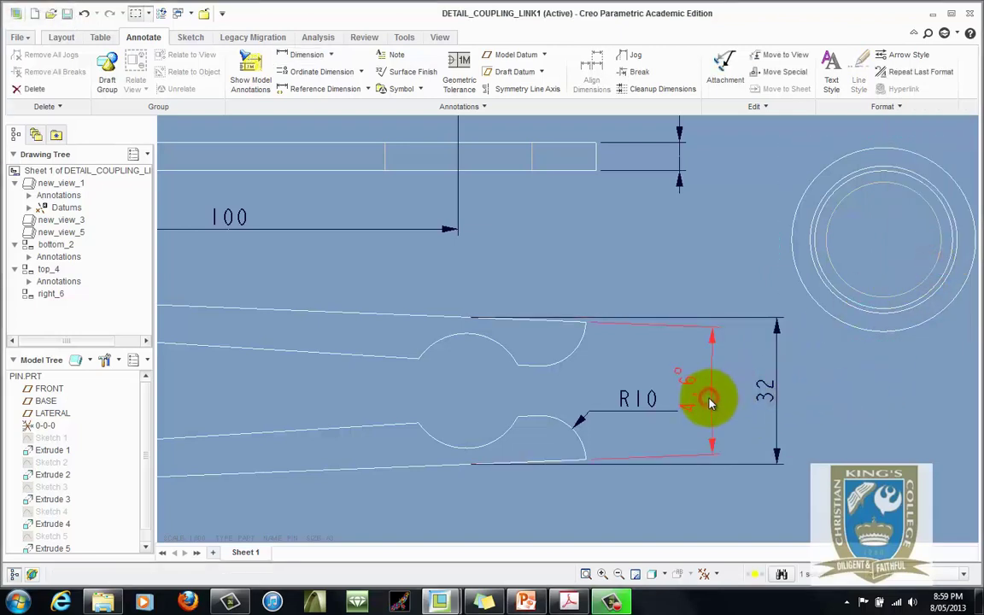
{"action": "key", "text": "Delete"}
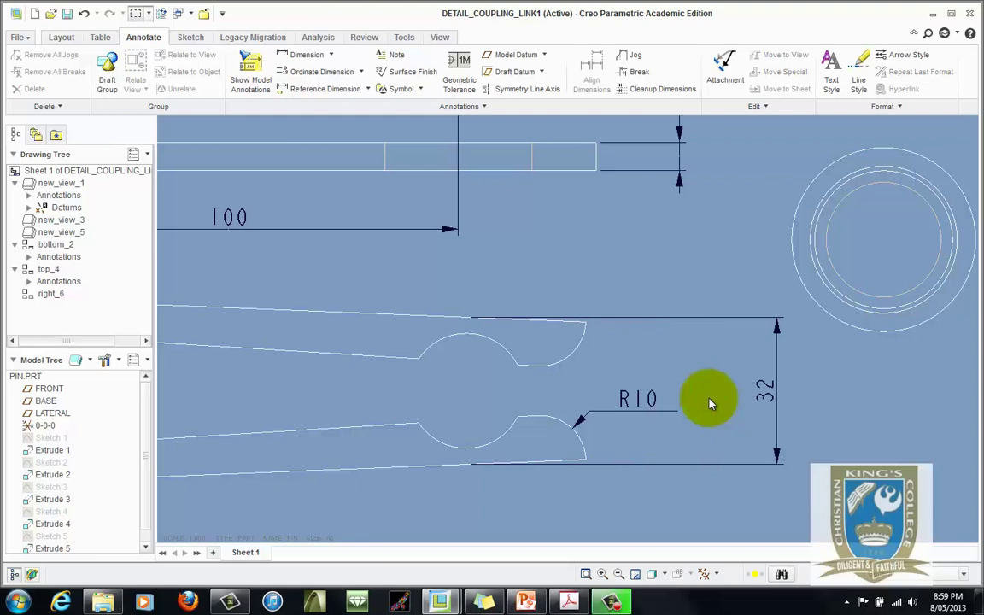
{"action": "left_click", "coordinate": [773, 388]}
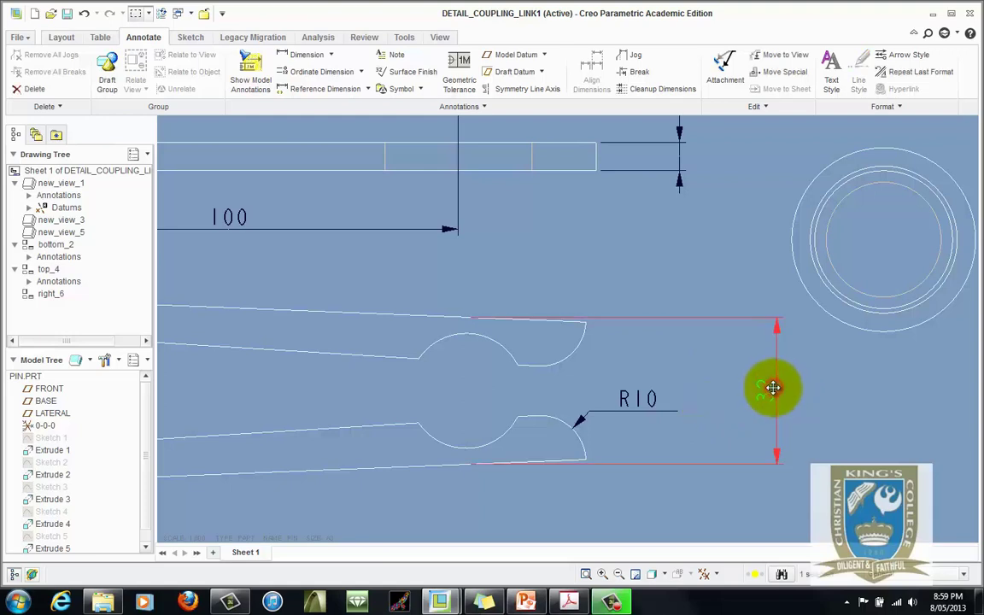
{"action": "mouse_move", "coordinate": [773, 389]}
{"action": "left_mouse_down"}
{"action": "mouse_move", "coordinate": [703, 386]}
{"action": "mouse_move", "coordinate": [717, 386]}
{"action": "left_mouse_up"}
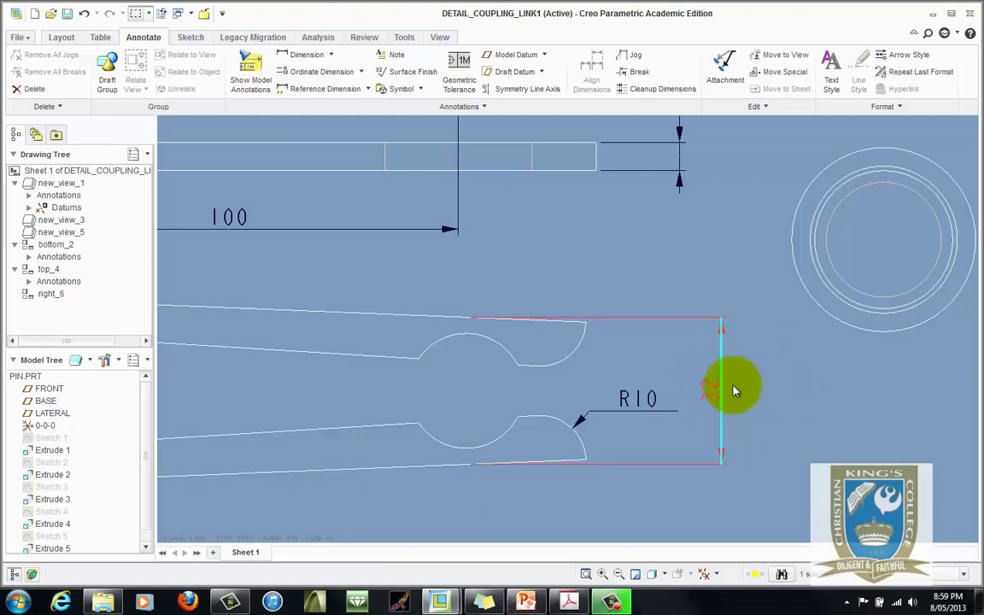
{"action": "left_click", "coordinate": [824, 401]}
{"action": "scroll", "coordinate": [728, 378], "scroll_direction": "down", "scroll_amount": 2}
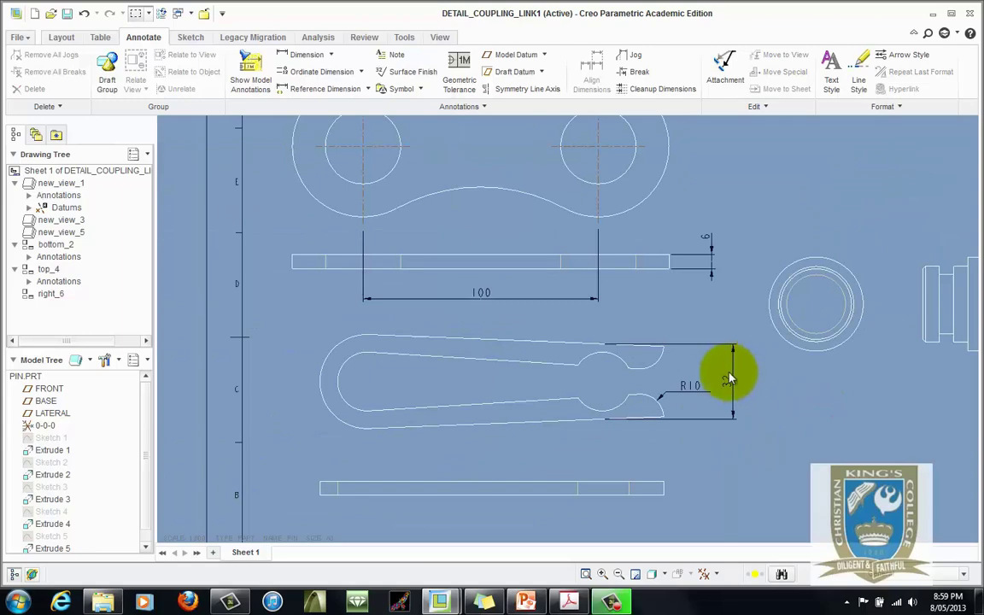
Step: Switch to Acrobat to check the retaining clip's centrelines and diameters in mx10fx40.pdf, and return to the Creo drawing
{"action": "left_click", "coordinate": [569, 601]}
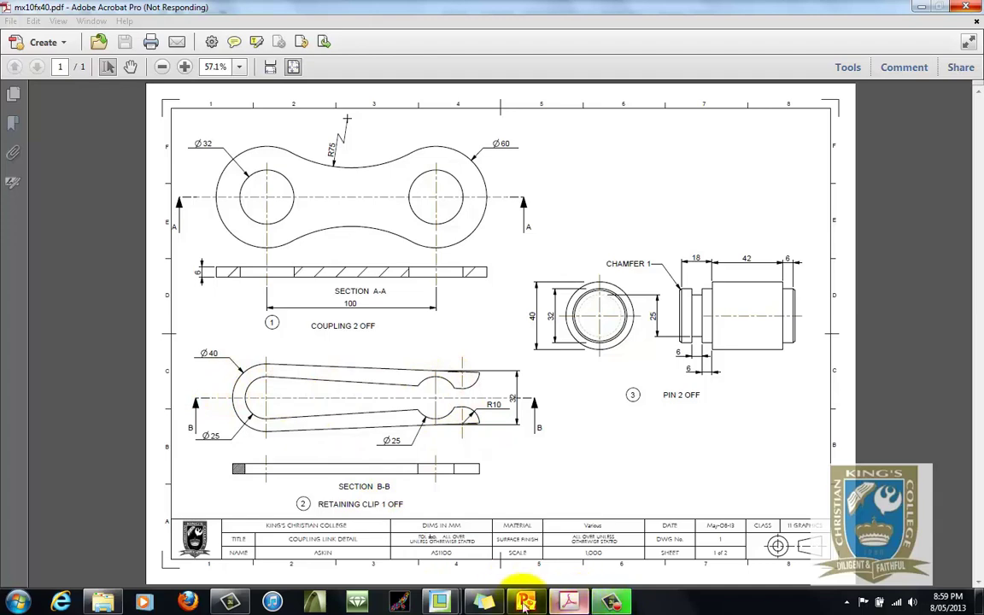
{"action": "mouse_move", "coordinate": [455, 602]}
{"action": "left_click", "coordinate": [530, 538]}
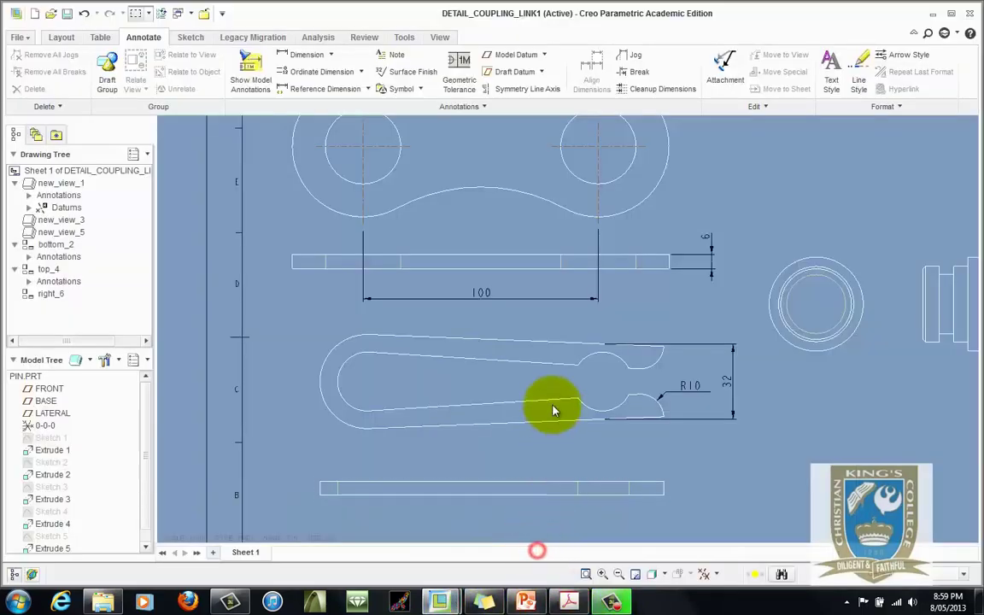
Step: Select axes A_2, A_3, A_4 and A_7 as model annotations to show on the retaining clip's front view
{"action": "left_click", "coordinate": [526, 411]}
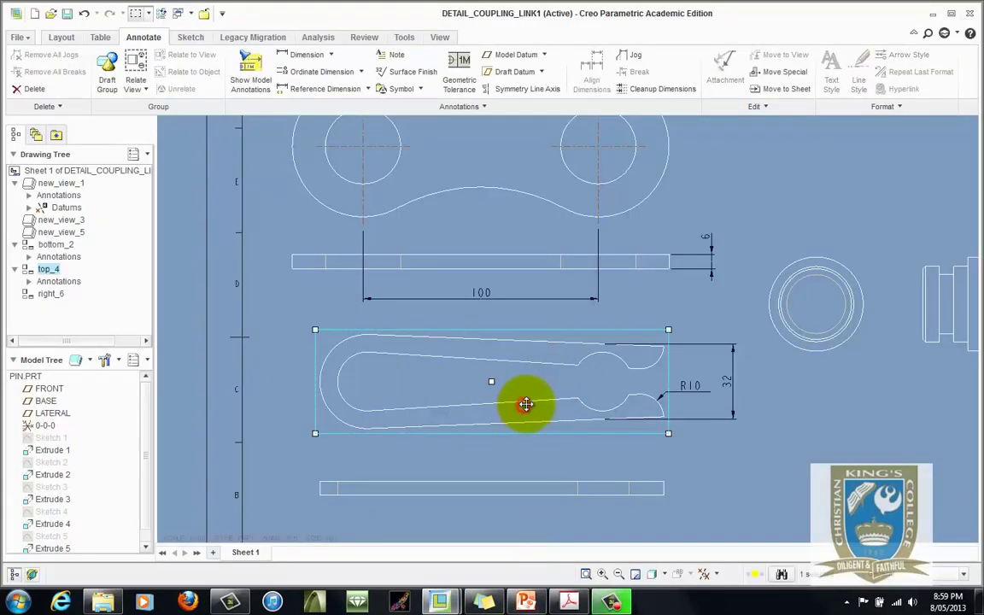
{"action": "left_click", "coordinate": [250, 64]}
{"action": "left_click", "coordinate": [811, 147]}
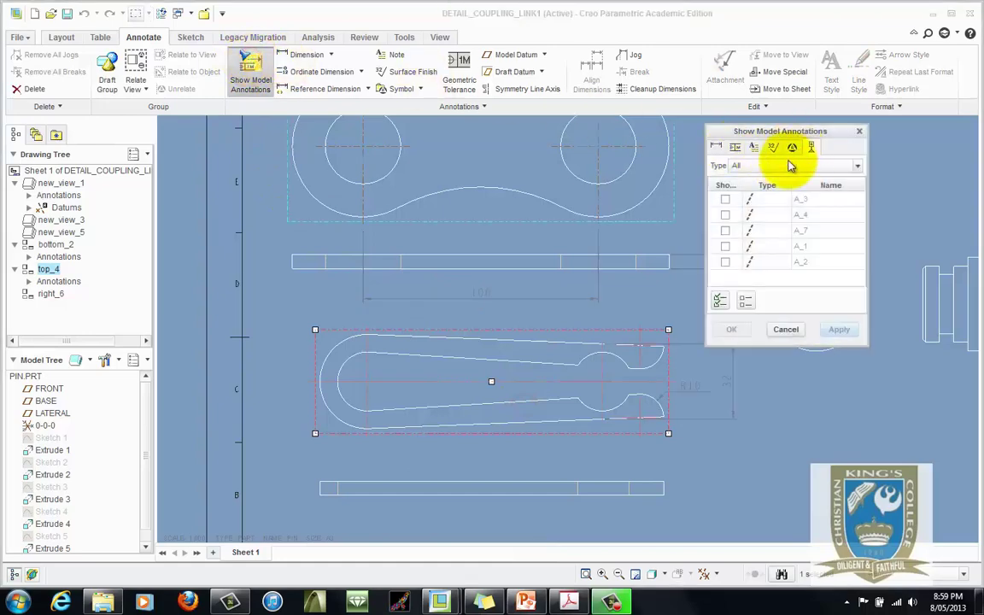
{"action": "left_click", "coordinate": [604, 379]}
{"action": "left_click", "coordinate": [369, 376]}
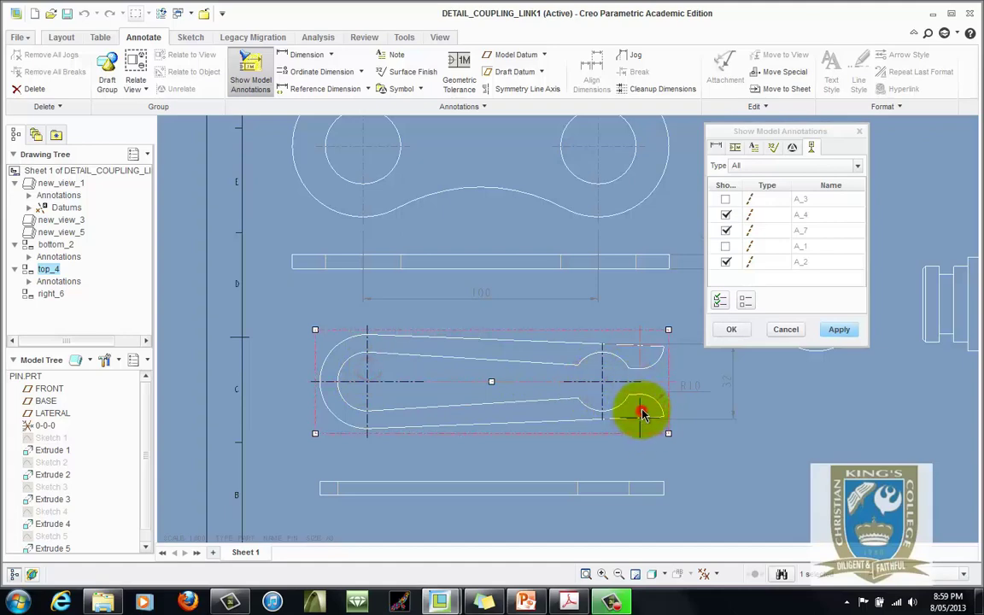
{"action": "left_click", "coordinate": [642, 361]}
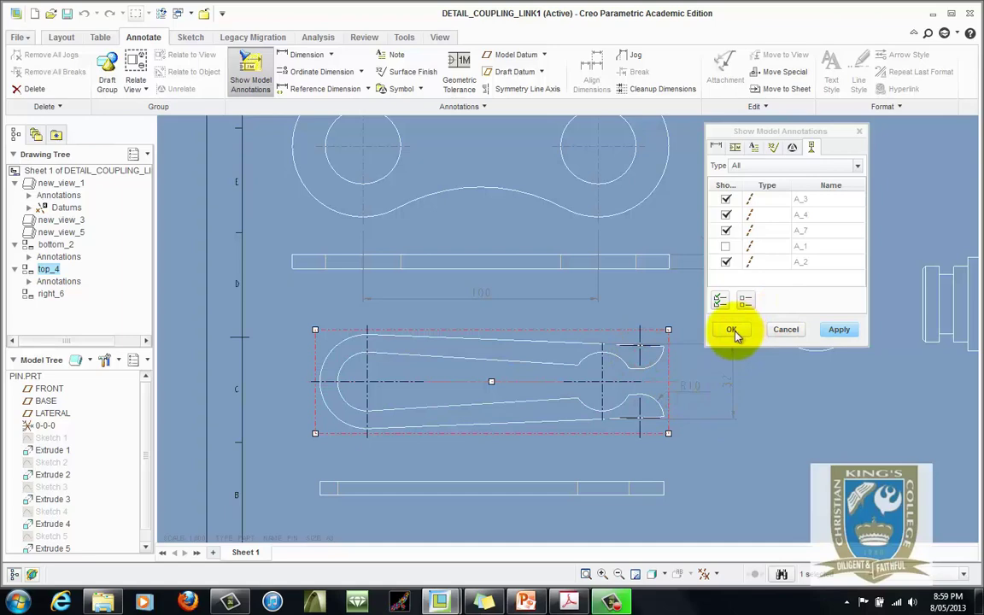
Step: Add the Ø25 and Ø40 model dimensions of the clip's rounded end and apply them together with the selected axes
{"action": "left_click", "coordinate": [716, 147]}
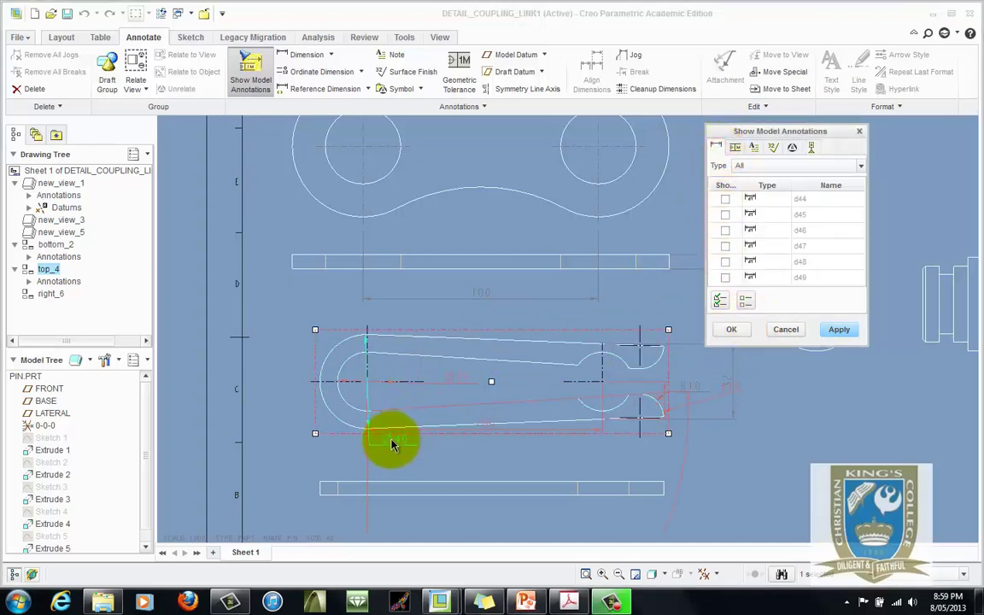
{"action": "left_click", "coordinate": [461, 380]}
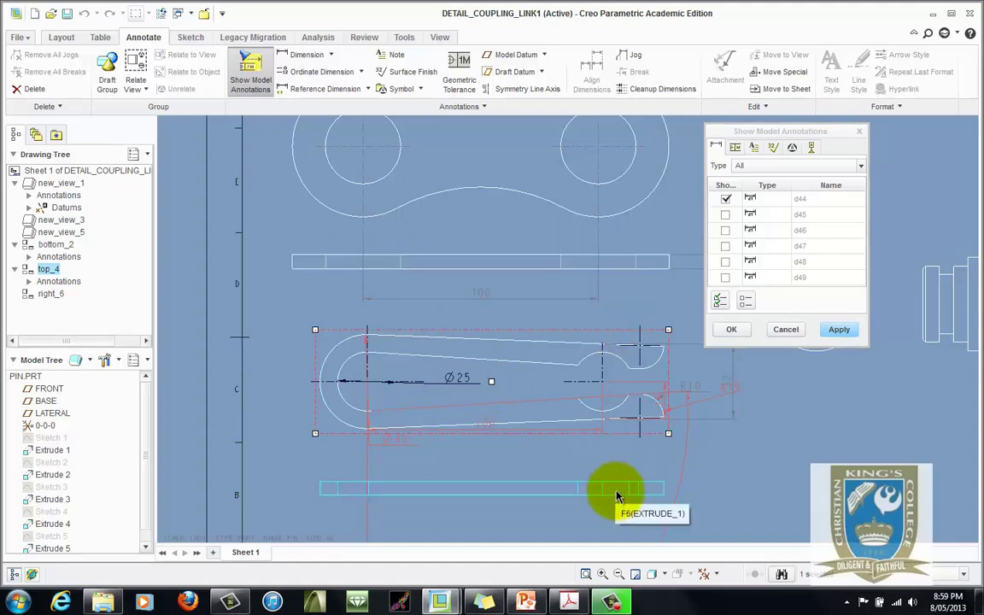
{"action": "left_click", "coordinate": [403, 444]}
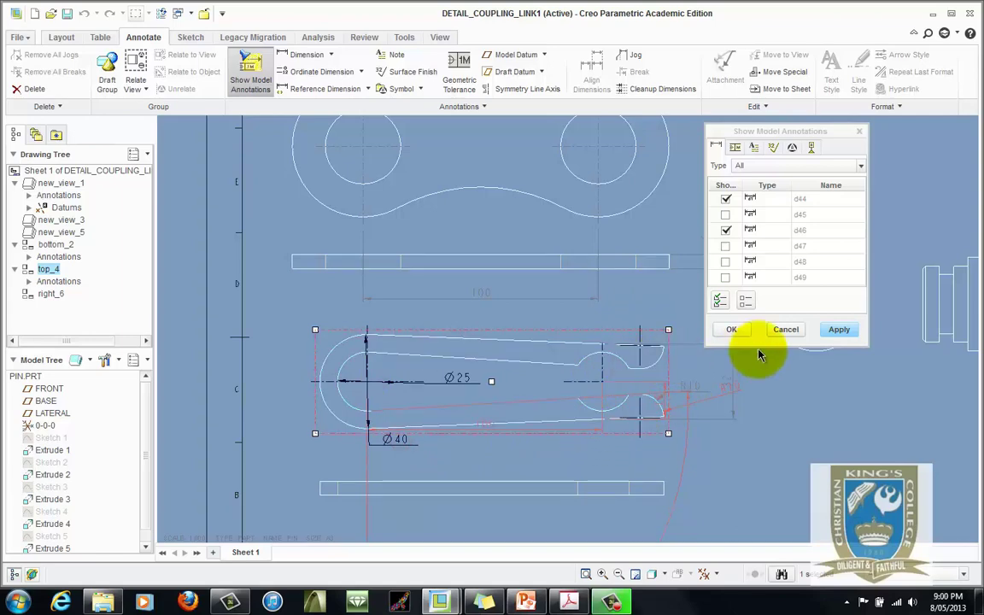
{"action": "left_click", "coordinate": [836, 330]}
{"action": "left_click", "coordinate": [786, 330]}
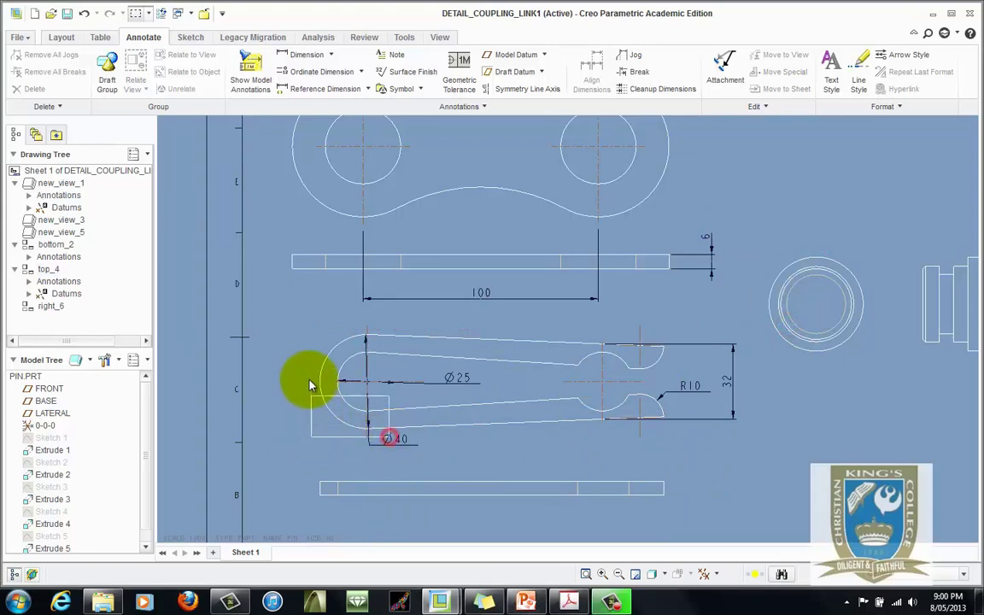
Step: Reposition the Ø40 dimension above and outside the clip's rounded end and the Ø25 dimension below and outside it
{"action": "left_click", "coordinate": [395, 440]}
{"action": "left_click_drag", "start_coordinate": [395, 440], "coordinate": [338, 333]}
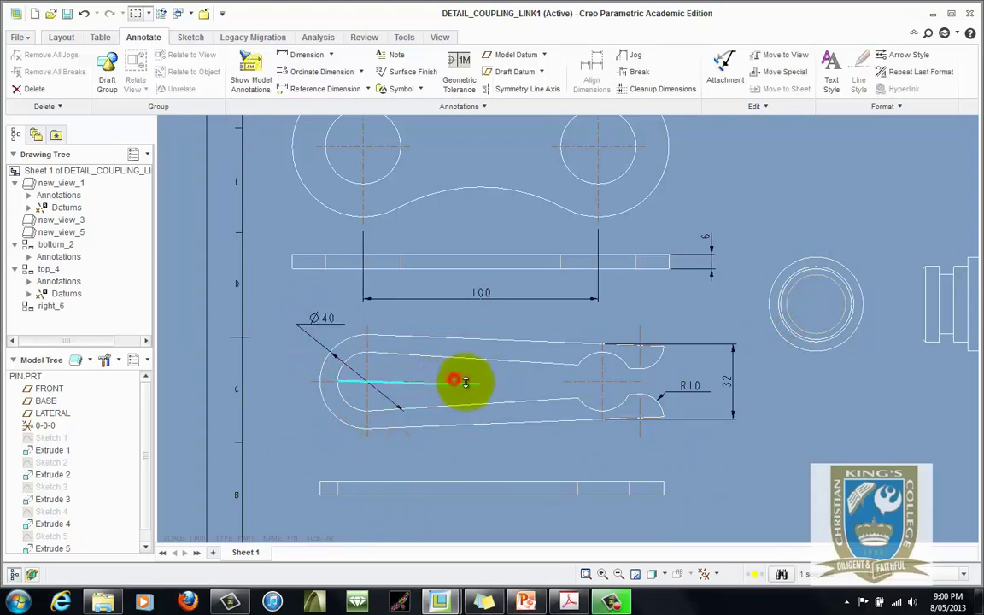
{"action": "left_click", "coordinate": [466, 380]}
{"action": "left_click_drag", "start_coordinate": [465, 381], "coordinate": [323, 432]}
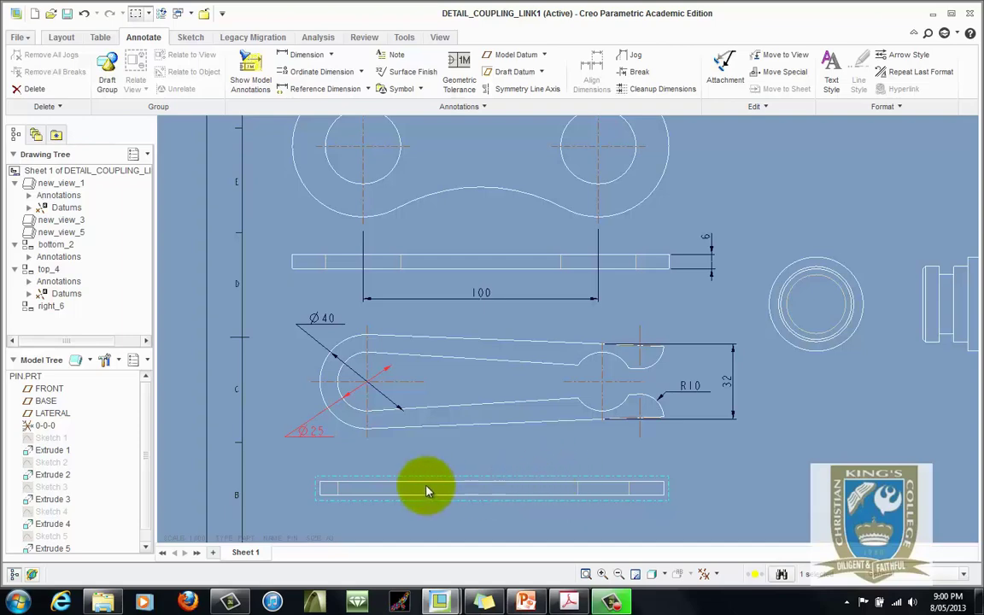
Step: Select the 6 mm thickness as the model dimension to show on the retaining clip's edge view
{"action": "double_click", "coordinate": [547, 485]}
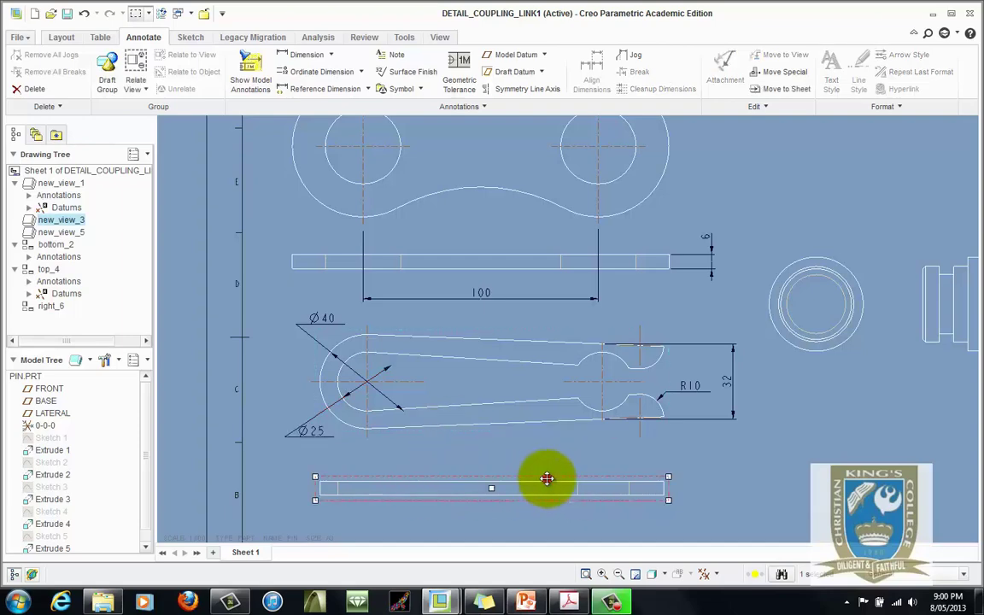
{"action": "left_click", "coordinate": [369, 417]}
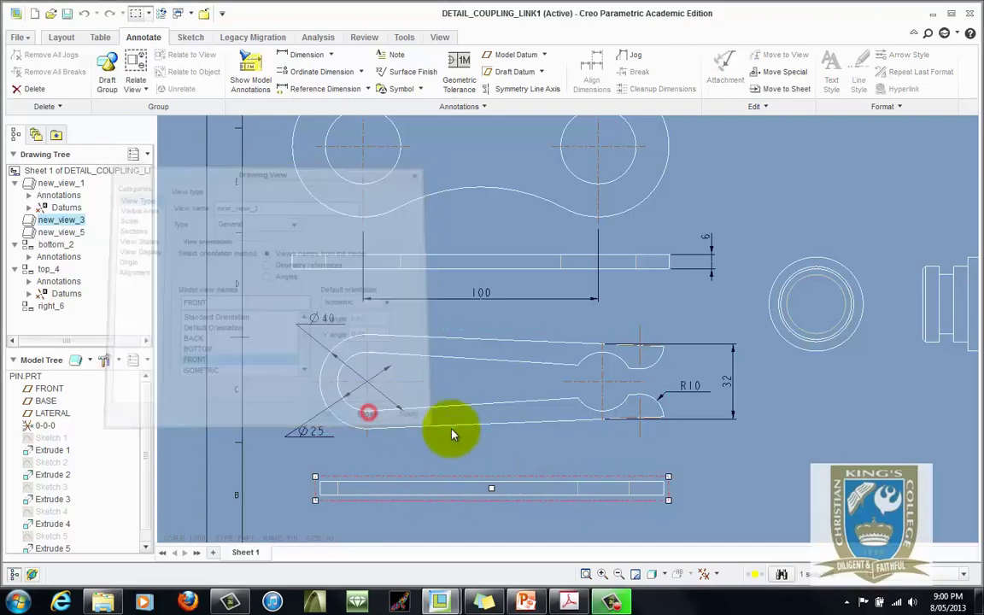
{"action": "left_click", "coordinate": [249, 66]}
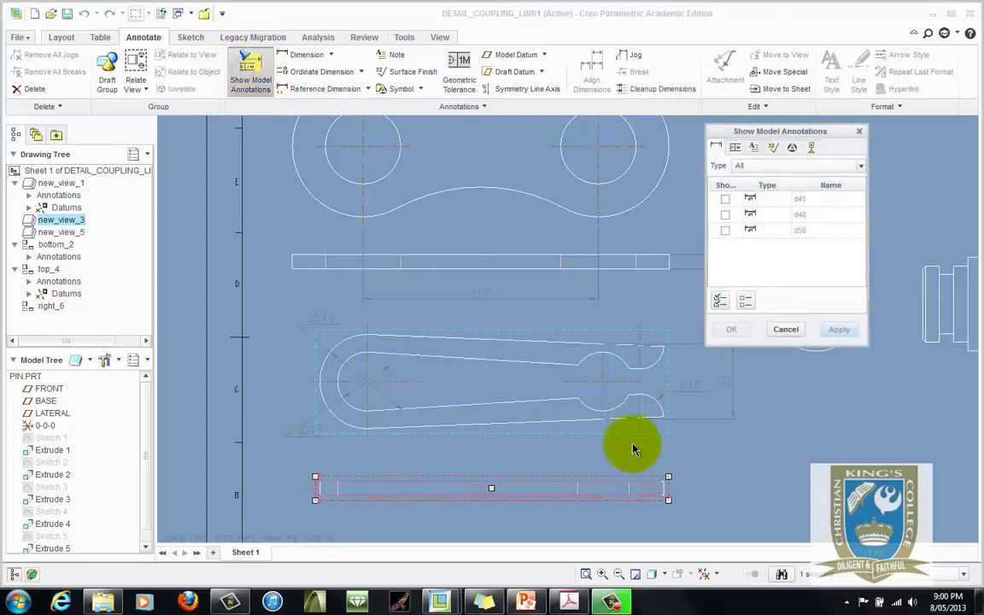
{"action": "left_click", "coordinate": [314, 487]}
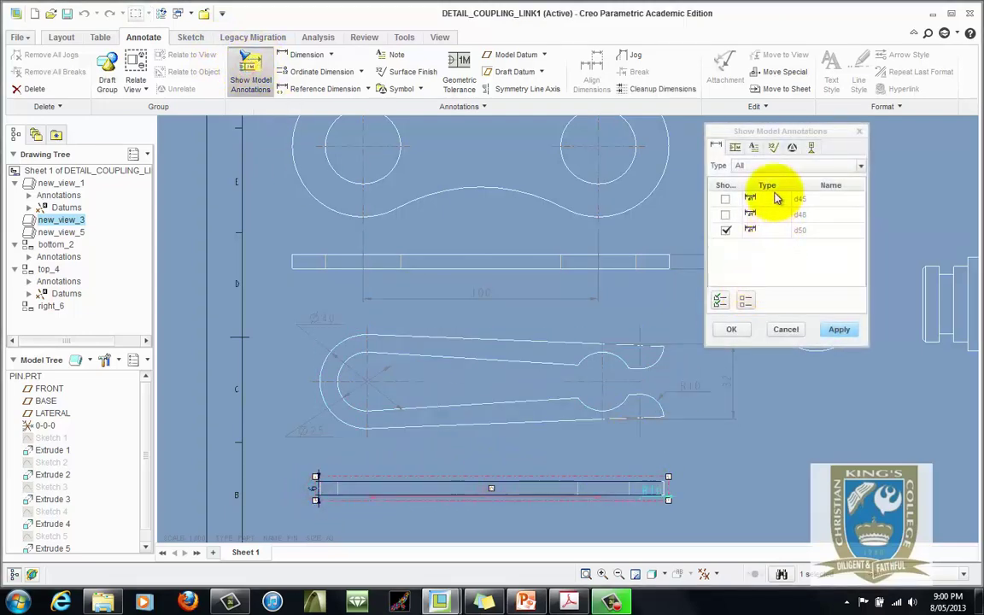
Step: Add axes A_2 and A_4 to the clip's edge view and apply the selected model annotations
{"action": "left_click", "coordinate": [811, 147]}
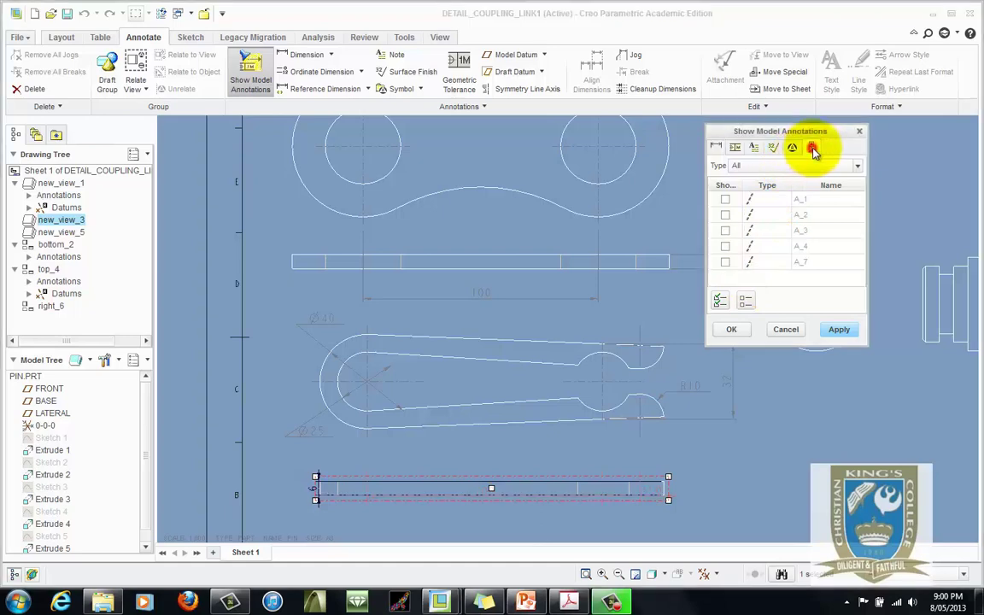
{"action": "left_click", "coordinate": [368, 486]}
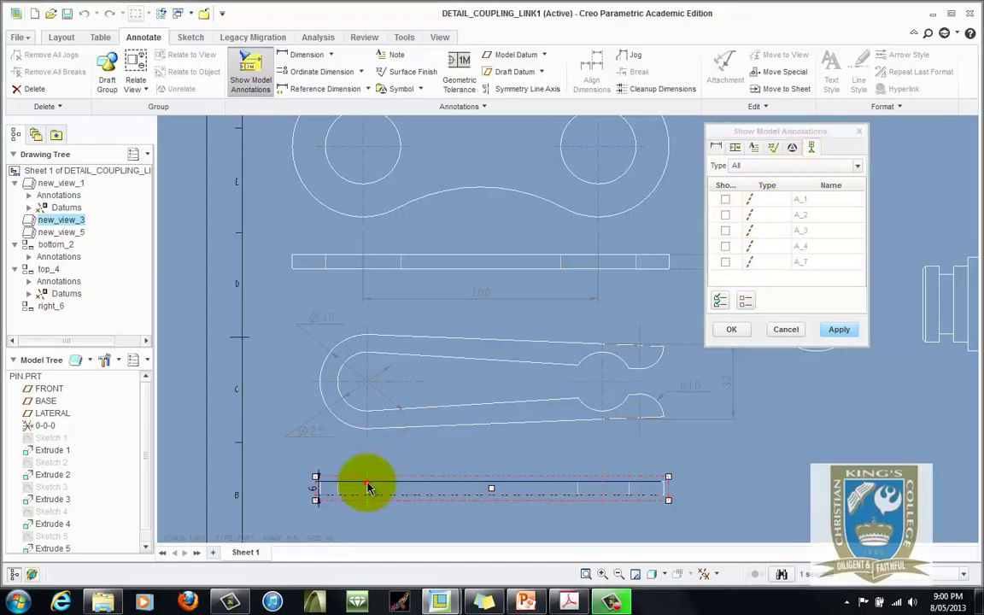
{"action": "left_click", "coordinate": [602, 485]}
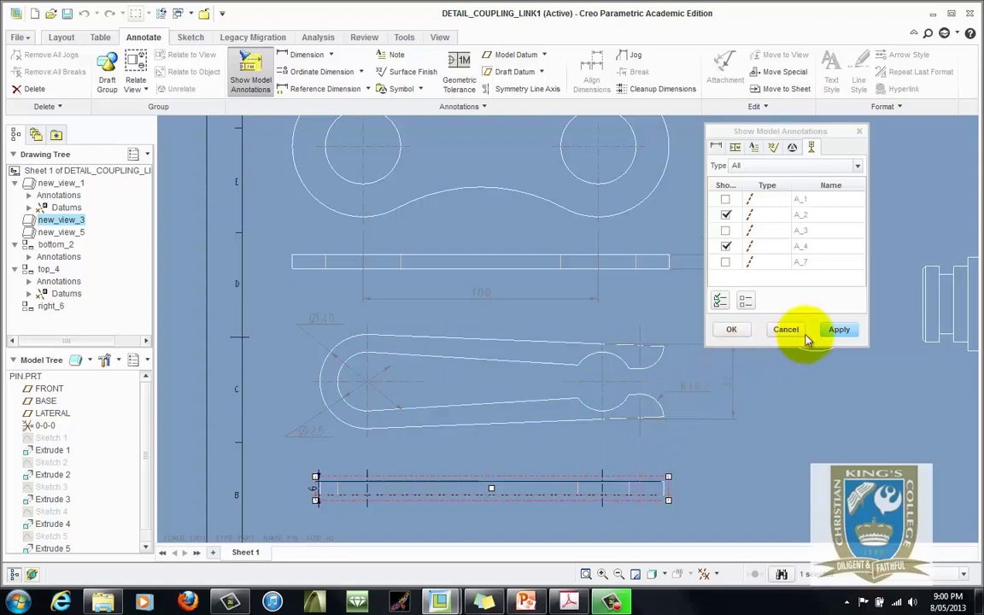
{"action": "left_click", "coordinate": [840, 331]}
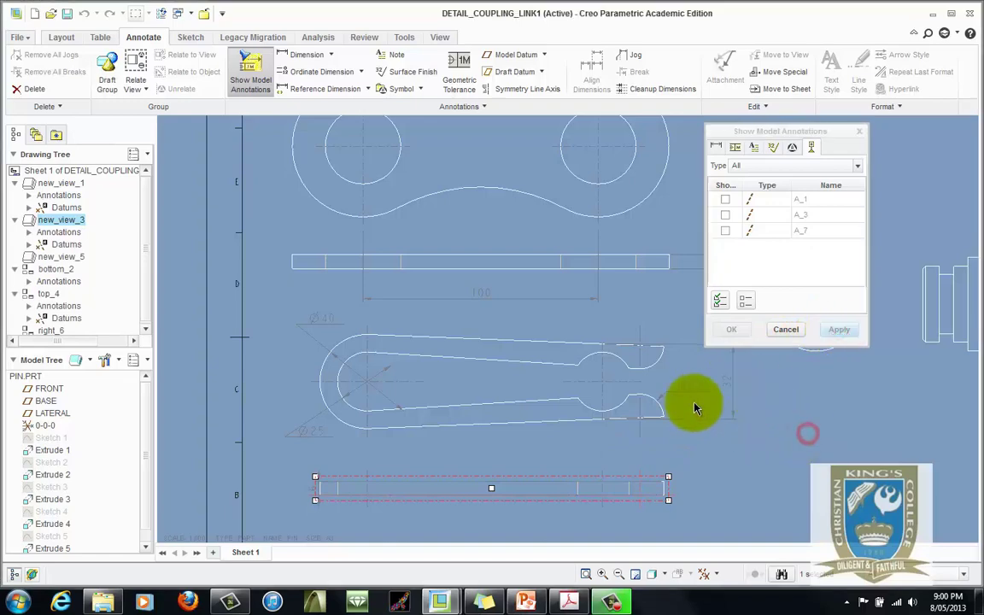
Step: Dismiss the model annotation settings and move the retaining clip edge view's thickness dimension to the view's right end
{"action": "left_click", "coordinate": [776, 329]}
{"action": "scroll", "coordinate": [780, 455], "scroll_direction": "down", "scroll_amount": 2}
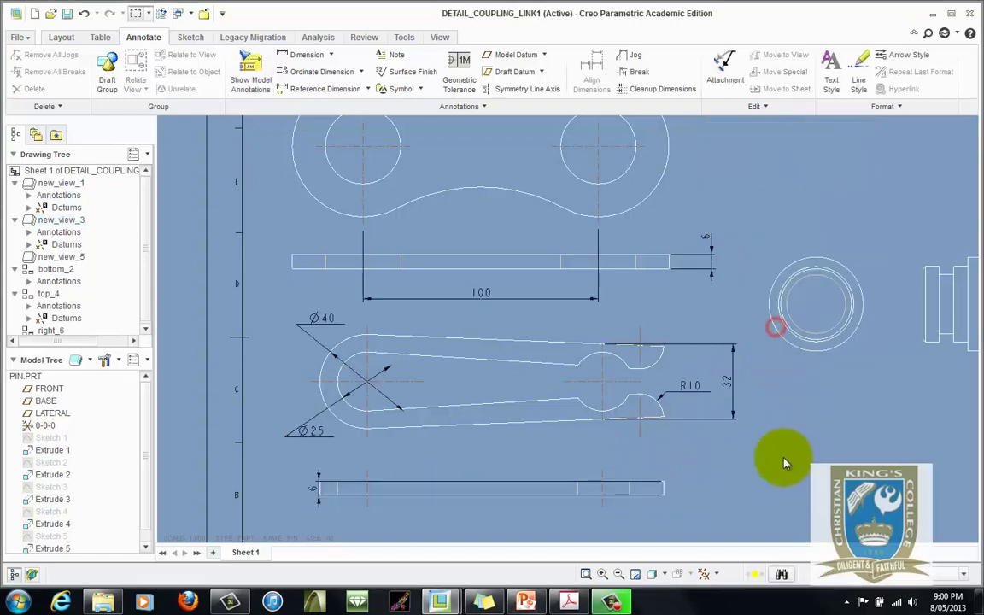
{"action": "scroll", "coordinate": [725, 450], "scroll_direction": "up", "scroll_amount": 2}
{"action": "scroll", "coordinate": [698, 454], "scroll_direction": "down", "scroll_amount": 2}
{"action": "scroll", "coordinate": [698, 454], "scroll_direction": "up", "scroll_amount": 2}
{"action": "scroll", "coordinate": [372, 418], "scroll_direction": "down", "scroll_amount": 2}
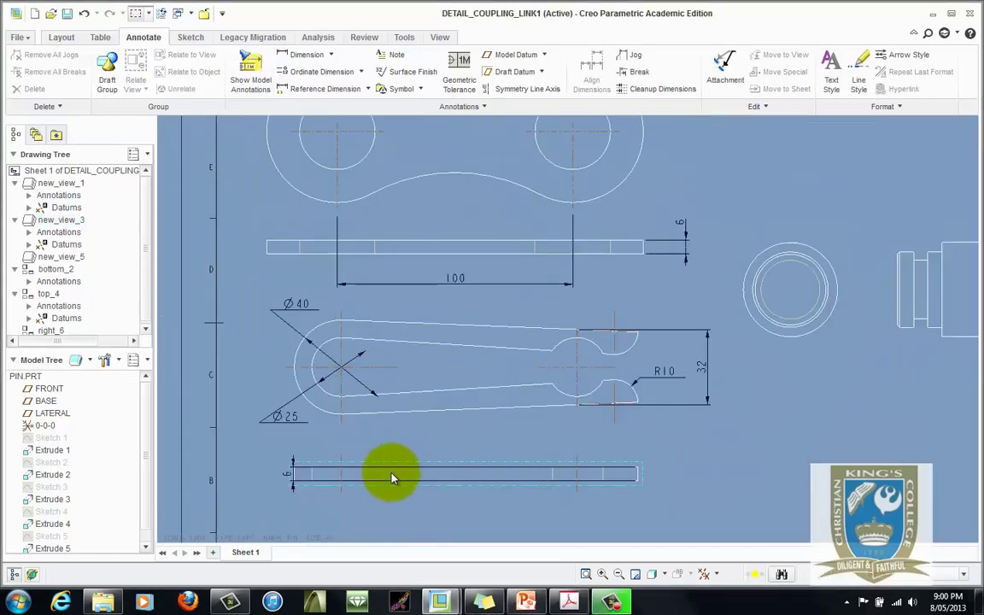
{"action": "scroll", "coordinate": [391, 472], "scroll_direction": "down", "scroll_amount": 2}
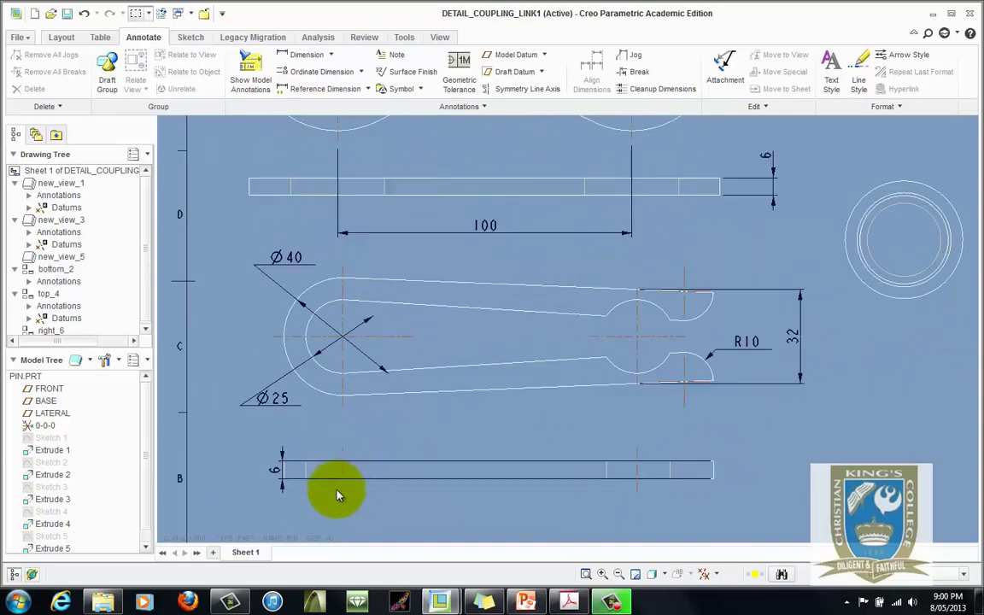
{"action": "left_click", "coordinate": [285, 461]}
{"action": "left_click", "coordinate": [710, 465]}
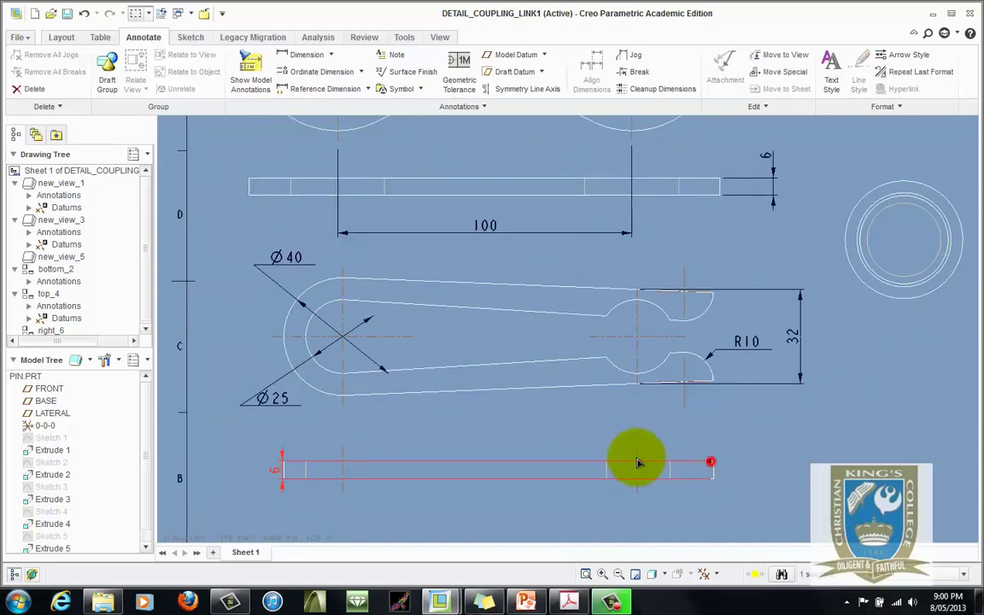
{"action": "mouse_move", "coordinate": [361, 463]}
{"action": "left_mouse_down"}
{"action": "mouse_move", "coordinate": [746, 461]}
{"action": "mouse_move", "coordinate": [297, 487]}
{"action": "mouse_move", "coordinate": [285, 479]}
{"action": "mouse_move", "coordinate": [472, 464]}
{"action": "mouse_move", "coordinate": [750, 466]}
{"action": "left_mouse_up"}
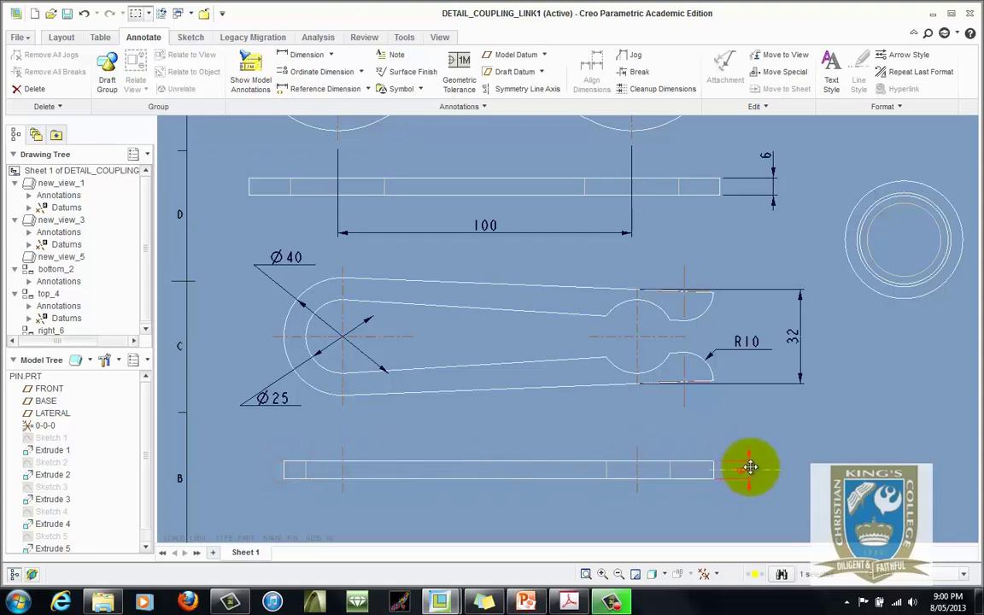
Step: Fine-tune the witness lines of the retaining clip edge view's thickness dimension so they stop just short of the outline
{"action": "left_click", "coordinate": [769, 169]}
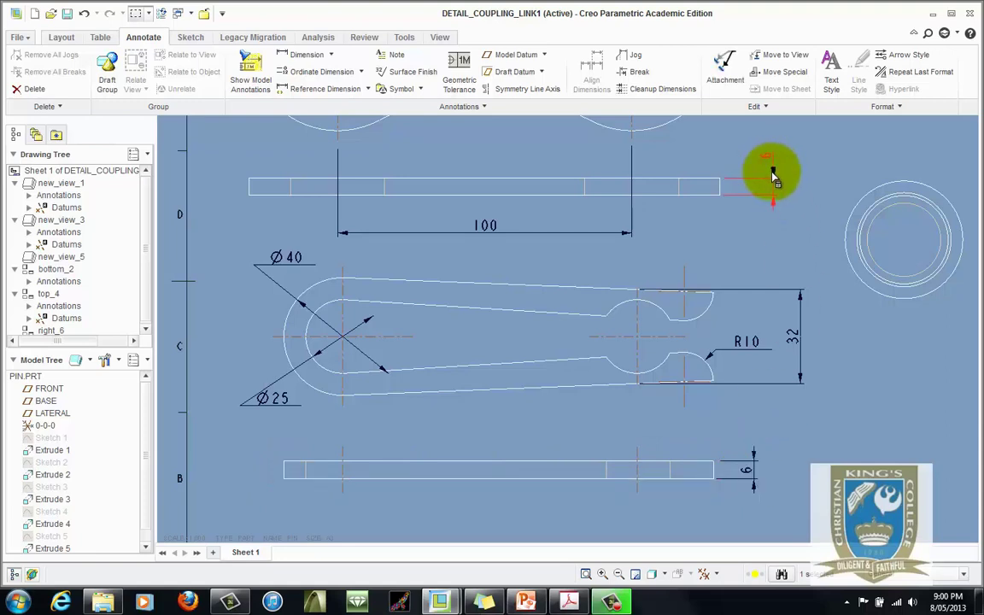
{"action": "left_click_drag", "start_coordinate": [766, 186], "coordinate": [774, 207]}
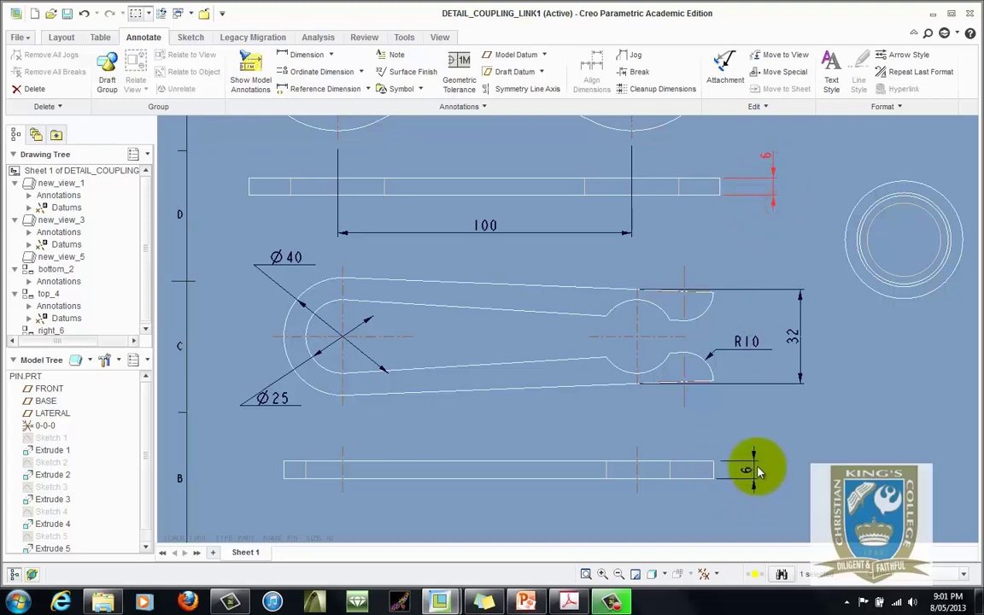
{"action": "left_click", "coordinate": [775, 448]}
{"action": "left_click_drag", "start_coordinate": [729, 467], "coordinate": [720, 465]}
{"action": "left_click", "coordinate": [835, 446]}
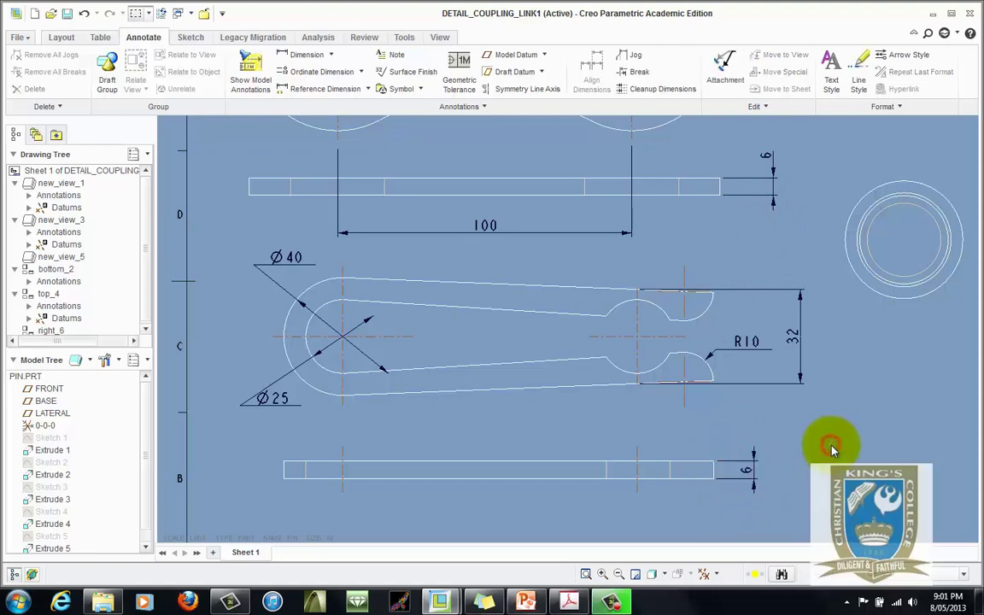
{"action": "left_click", "coordinate": [497, 453]}
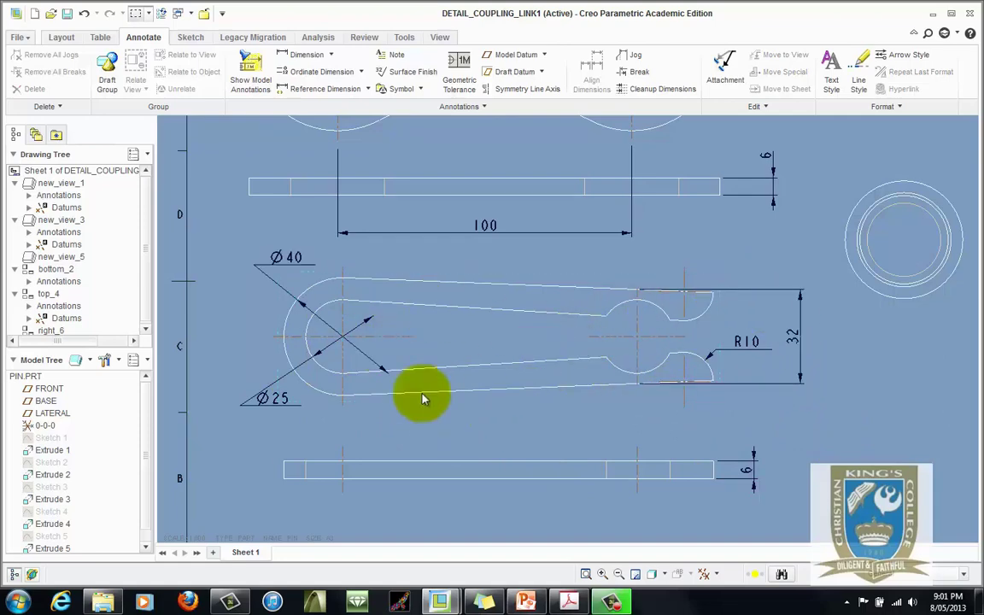
Step: Shift the pin's side view and circular end view slightly to the right on the sheet
{"action": "scroll", "coordinate": [163, 450], "scroll_direction": "down", "scroll_amount": 4}
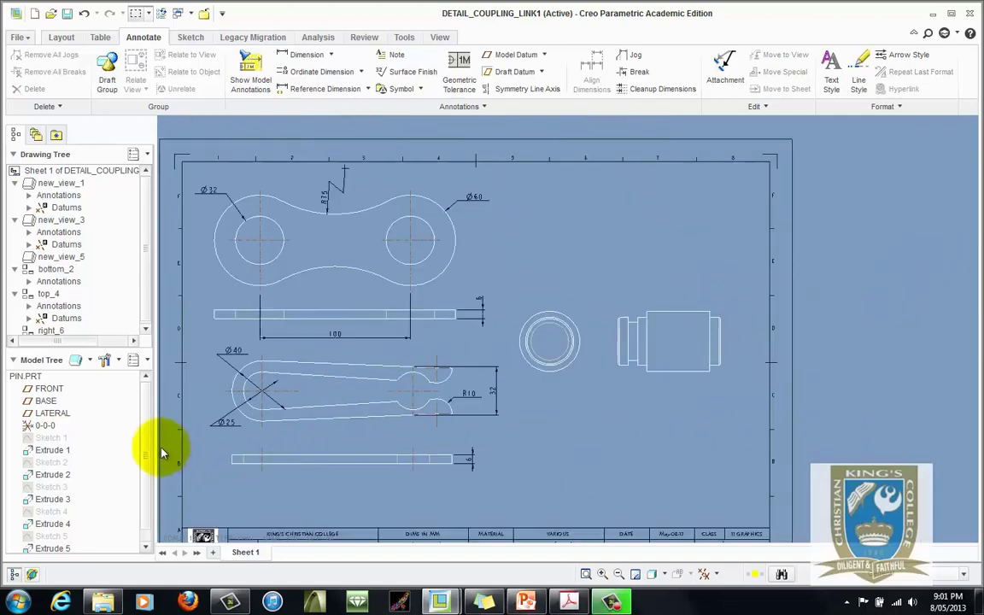
{"action": "left_click", "coordinate": [548, 340]}
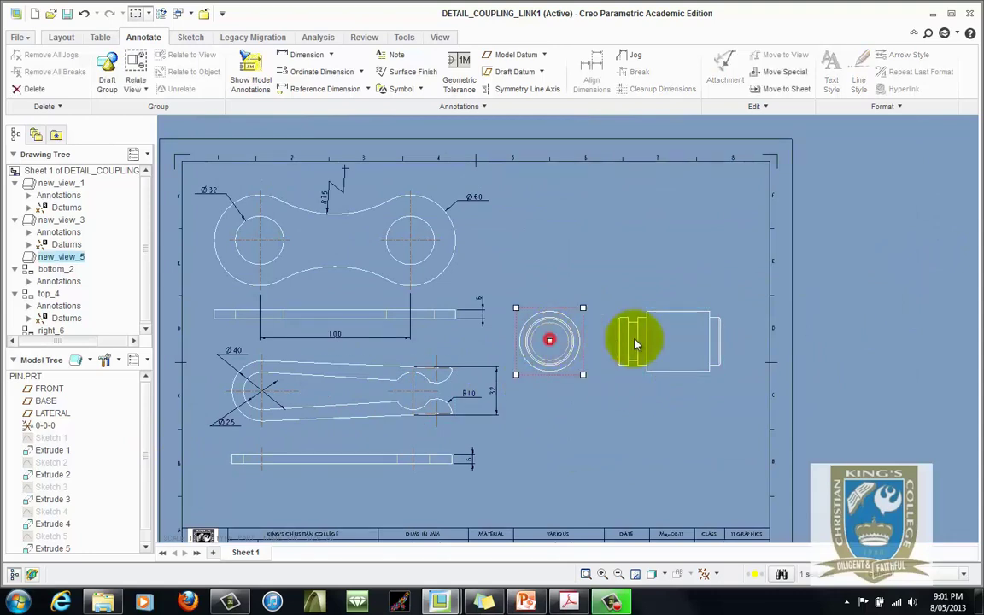
{"action": "left_click", "coordinate": [679, 342]}
{"action": "left_click_drag", "start_coordinate": [681, 342], "coordinate": [696, 343]}
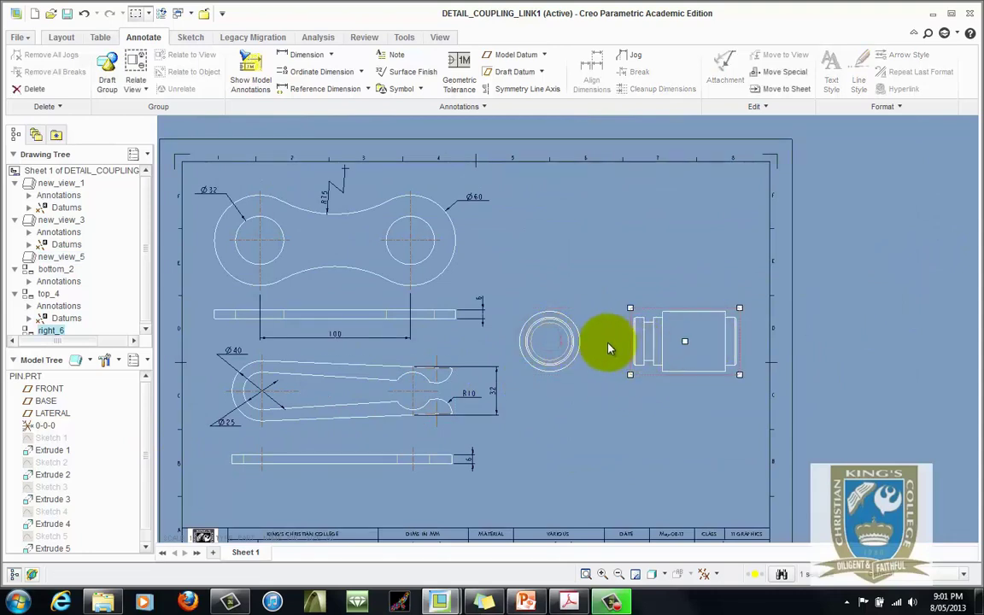
{"action": "left_click", "coordinate": [571, 344]}
{"action": "left_click_drag", "start_coordinate": [571, 344], "coordinate": [587, 343]}
Step: Consult mx10fx40.pdf, dimension the pin's grooved end across its outer edges left of the end view, and shorten the witness lines to the circle
{"action": "left_click", "coordinate": [569, 602]}
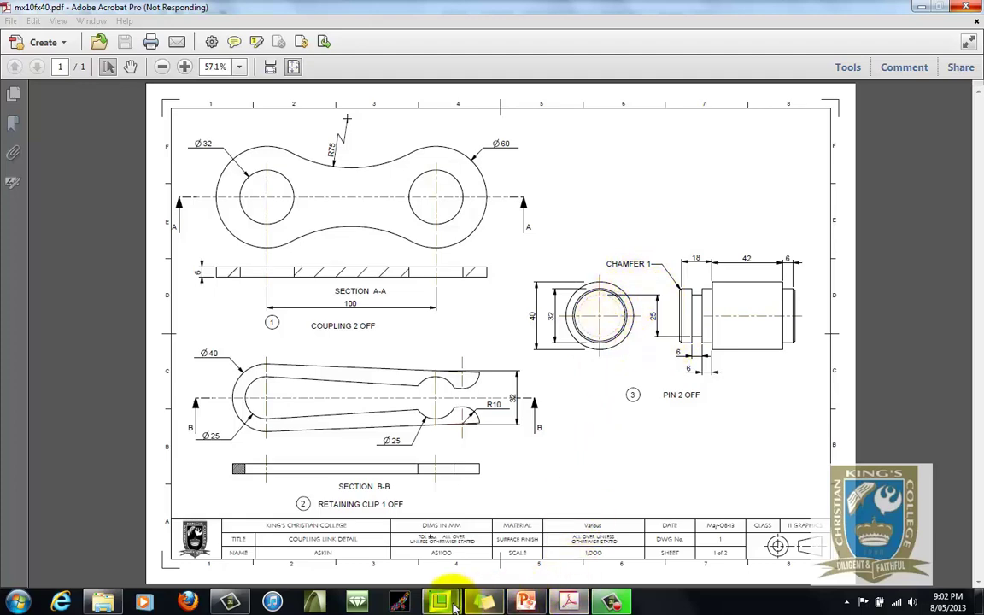
{"action": "mouse_move", "coordinate": [443, 598]}
{"action": "left_click", "coordinate": [500, 520]}
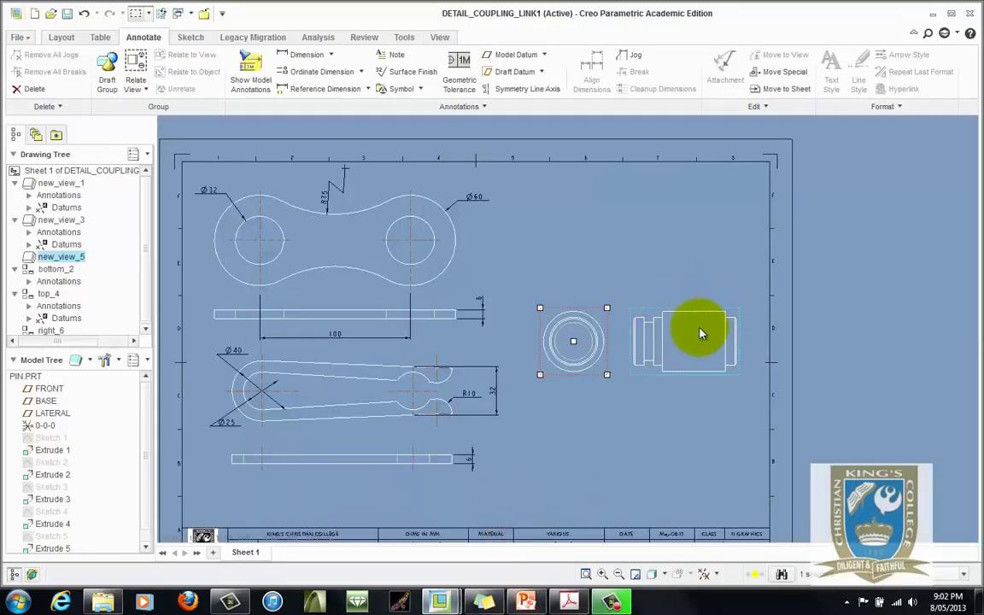
{"action": "scroll", "coordinate": [694, 335], "scroll_direction": "down", "scroll_amount": 2}
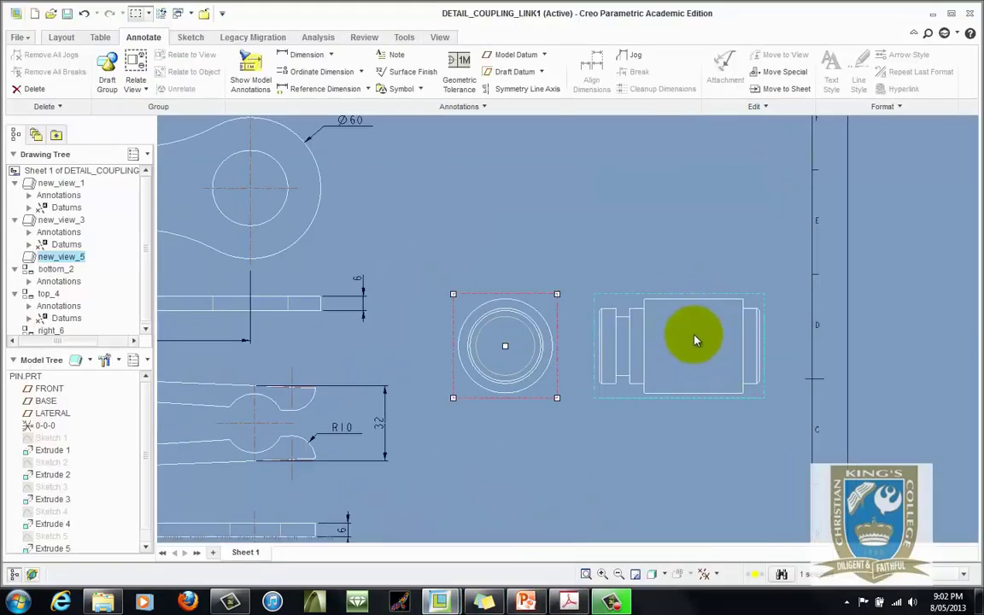
{"action": "left_click", "coordinate": [301, 57]}
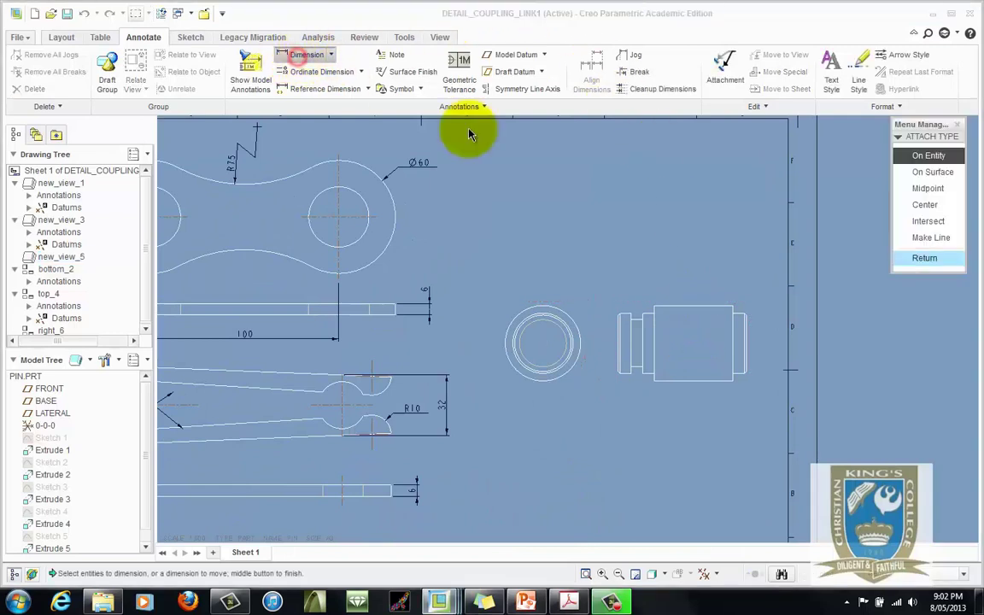
{"action": "left_click", "coordinate": [625, 316]}
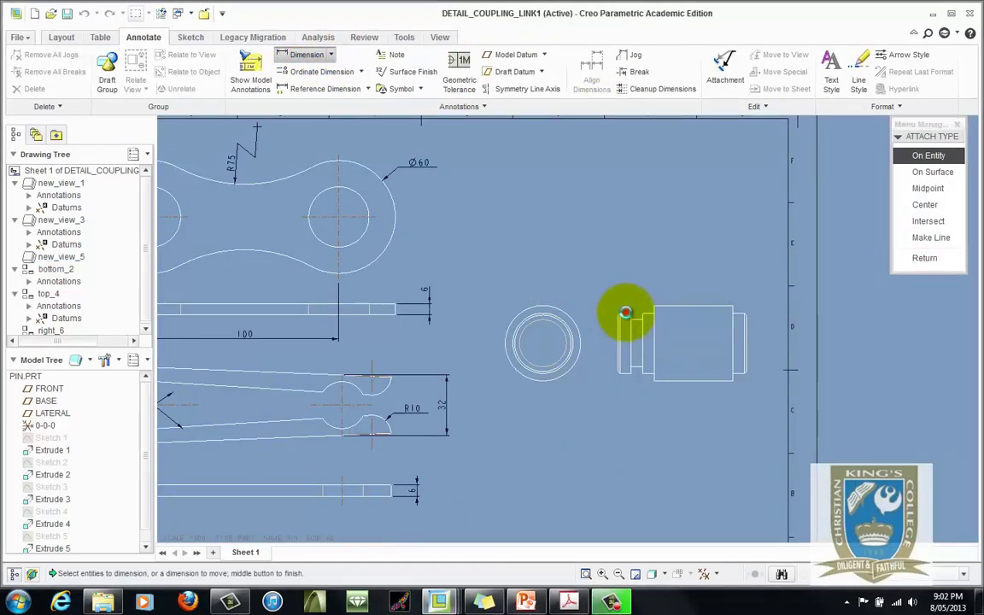
{"action": "left_click", "coordinate": [626, 370]}
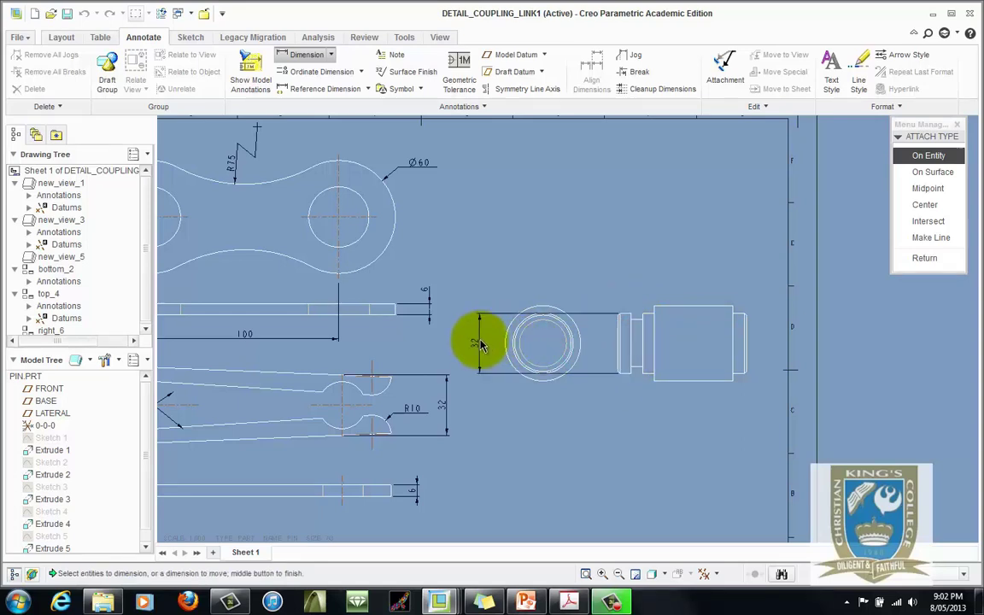
{"action": "left_click", "coordinate": [921, 257]}
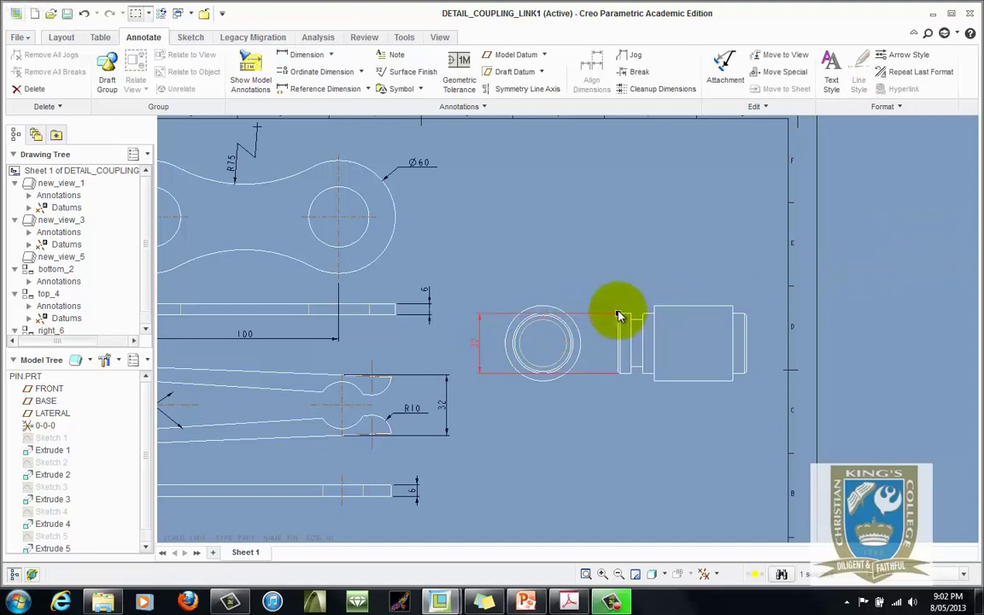
{"action": "left_click_drag", "start_coordinate": [620, 317], "coordinate": [516, 318]}
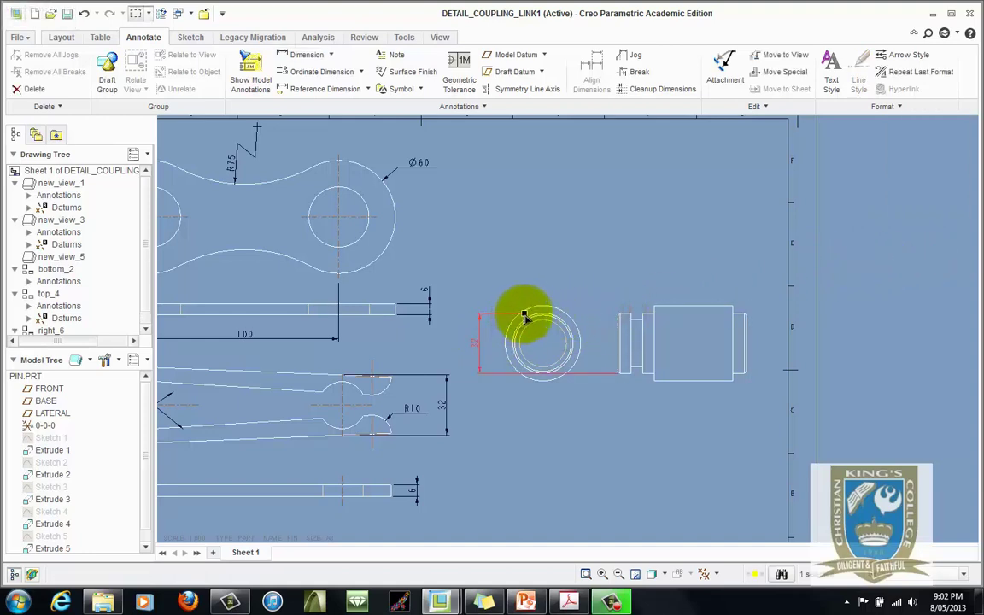
{"action": "left_click_drag", "start_coordinate": [617, 373], "coordinate": [538, 376]}
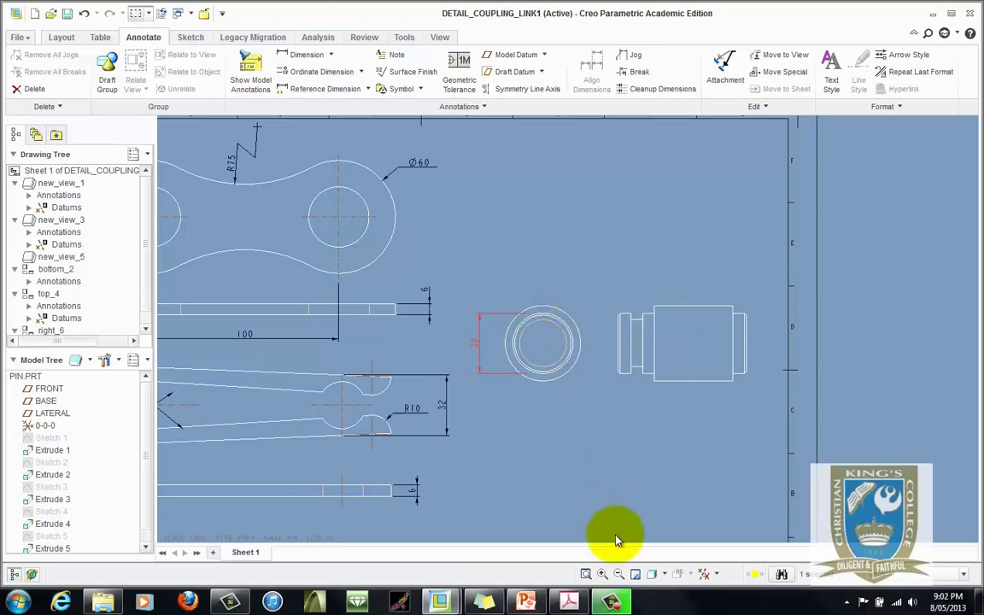
Step: Recheck mx10fx40.pdf and try to dimension the pin's groove from its upper edge to an end-view circle, deleting the result
{"action": "left_click", "coordinate": [571, 602]}
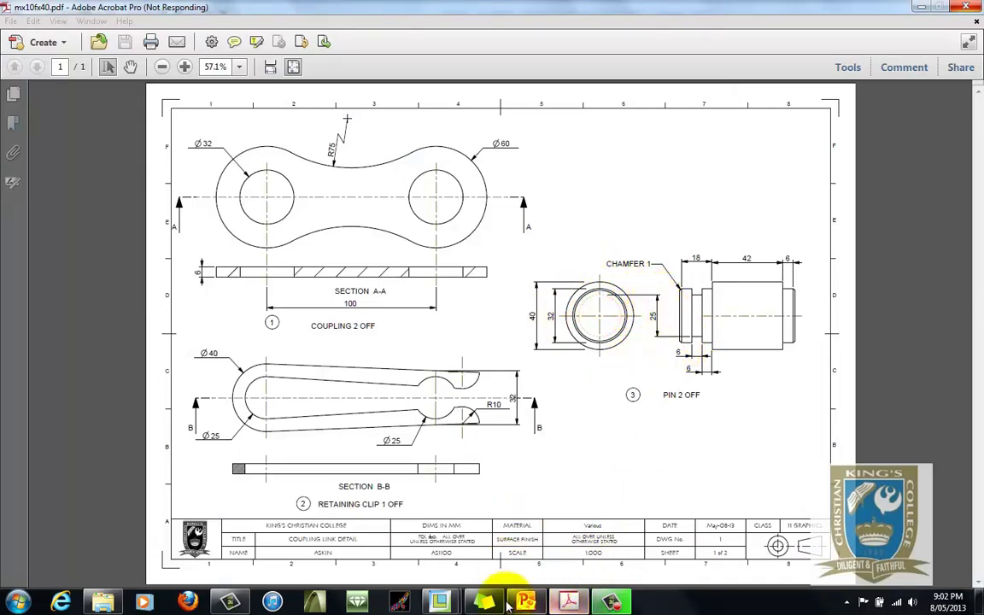
{"action": "mouse_move", "coordinate": [441, 603]}
{"action": "left_click", "coordinate": [532, 533]}
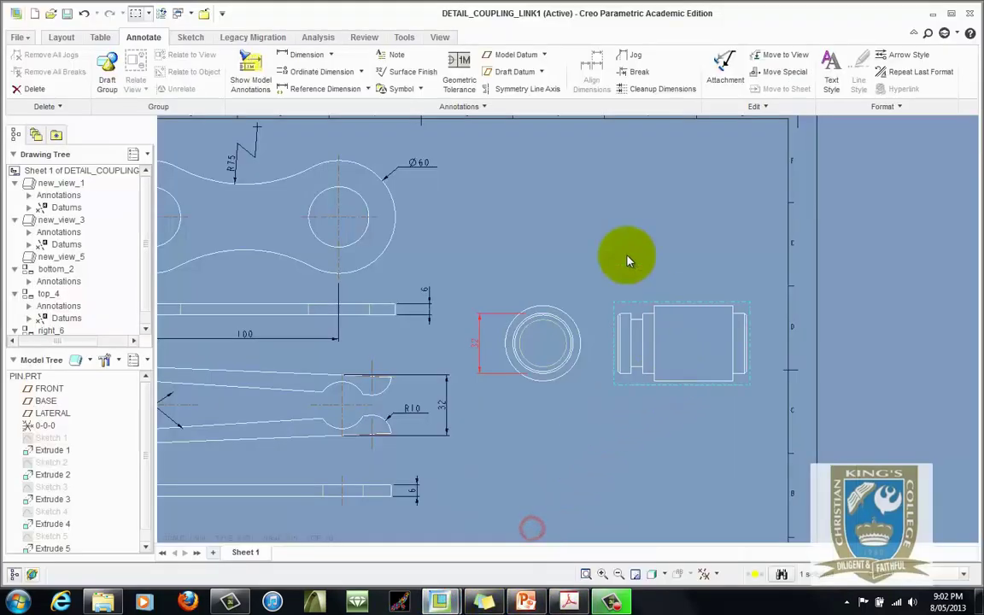
{"action": "left_click", "coordinate": [309, 55]}
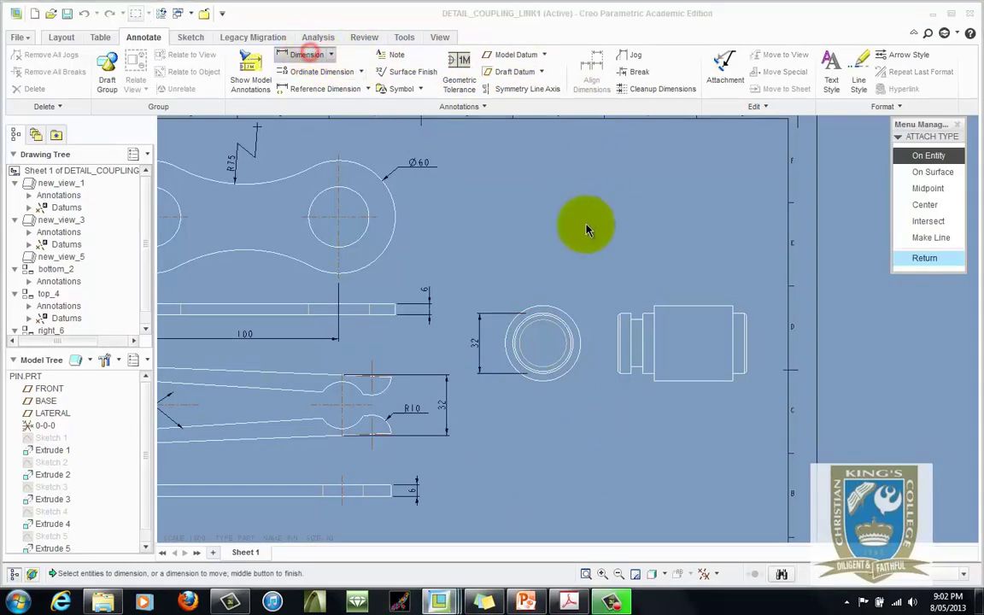
{"action": "left_click", "coordinate": [636, 323]}
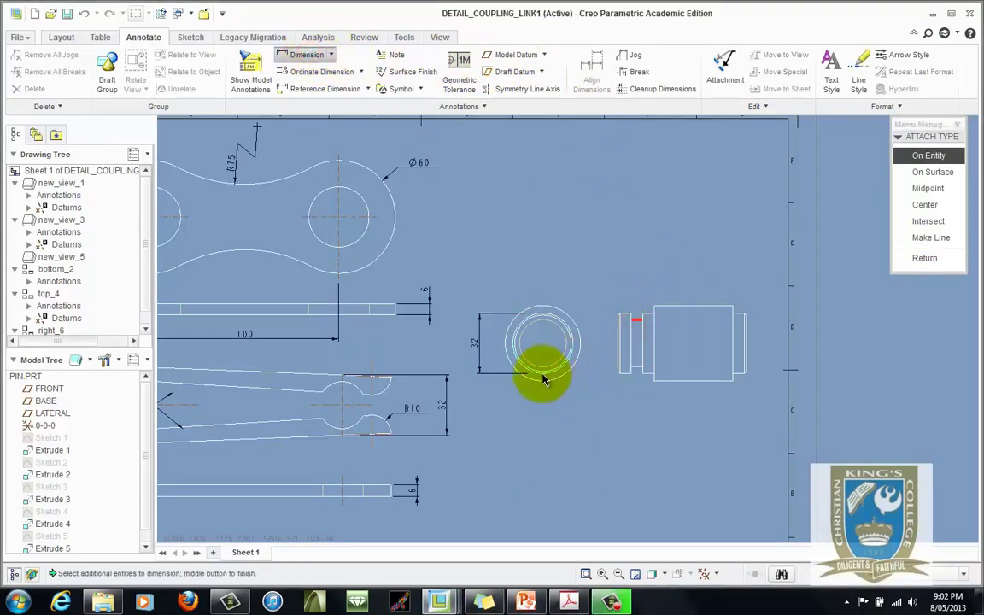
{"action": "scroll", "coordinate": [543, 380], "scroll_direction": "up", "scroll_amount": 4}
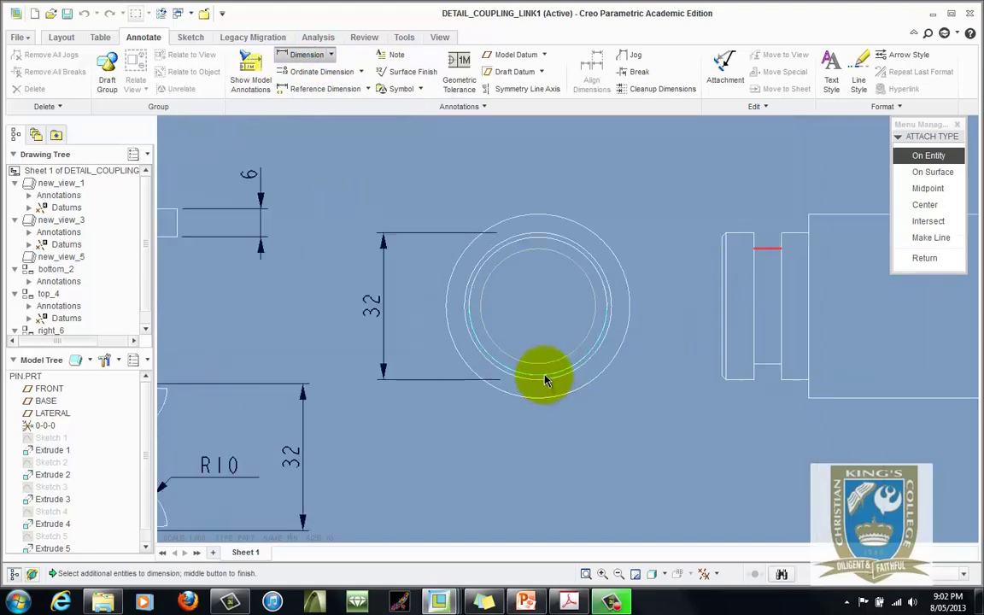
{"action": "left_click", "coordinate": [544, 375]}
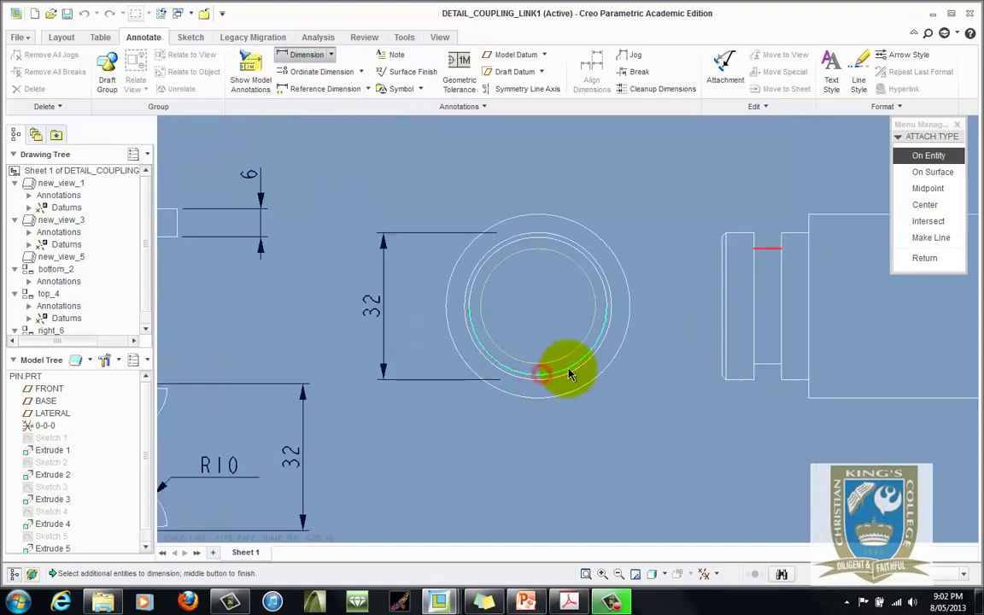
{"action": "middle_click", "coordinate": [675, 317]}
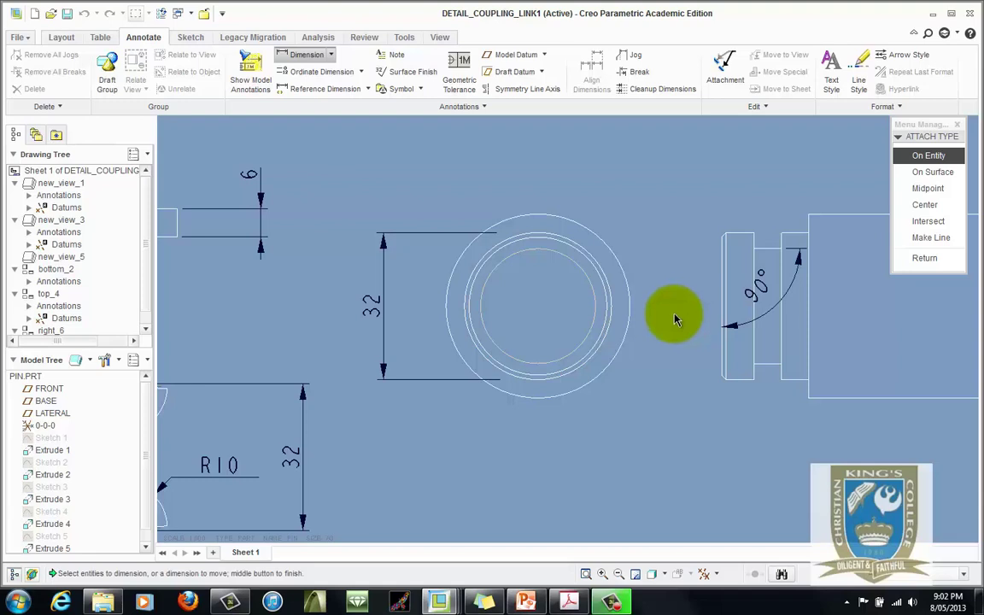
{"action": "left_click", "coordinate": [924, 257]}
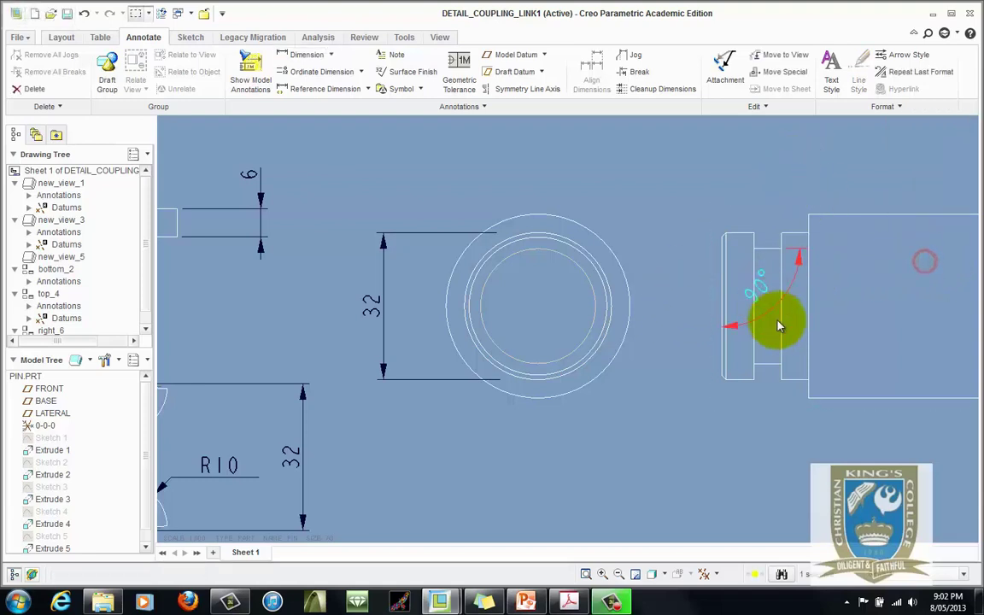
{"action": "key", "text": "Delete"}
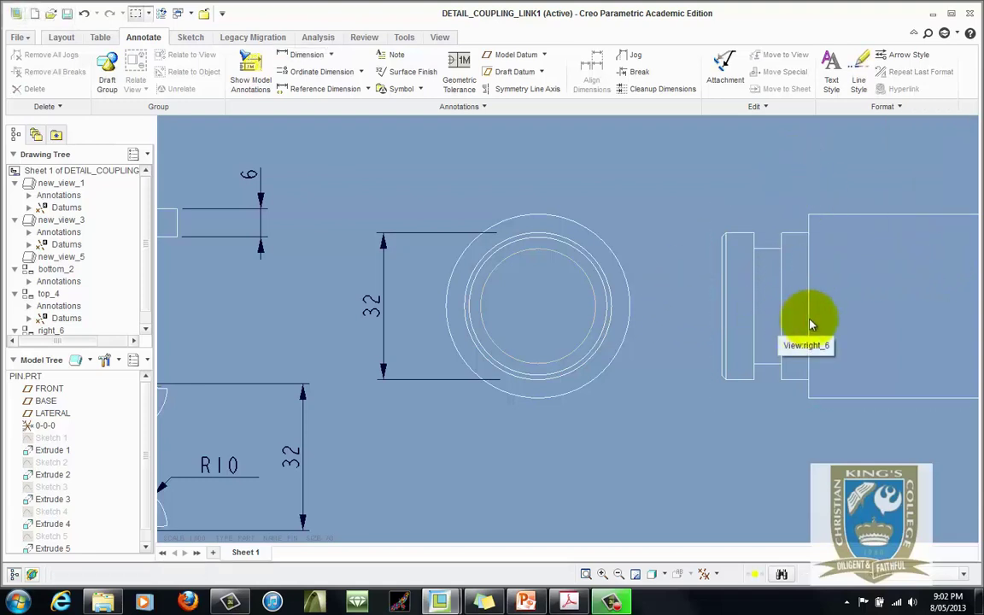
Step: Dimension the pin's groove diameter between its upper and lower edges, place it between the two views, and extend its upper witness line to the end-view circle
{"action": "left_click", "coordinate": [298, 56]}
{"action": "left_click", "coordinate": [767, 248]}
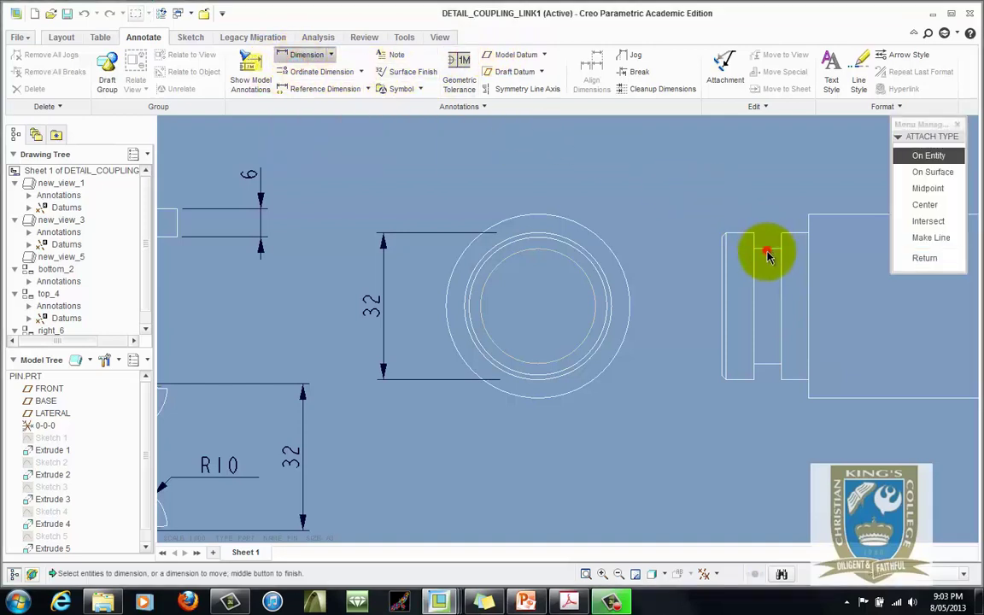
{"action": "left_click", "coordinate": [756, 362]}
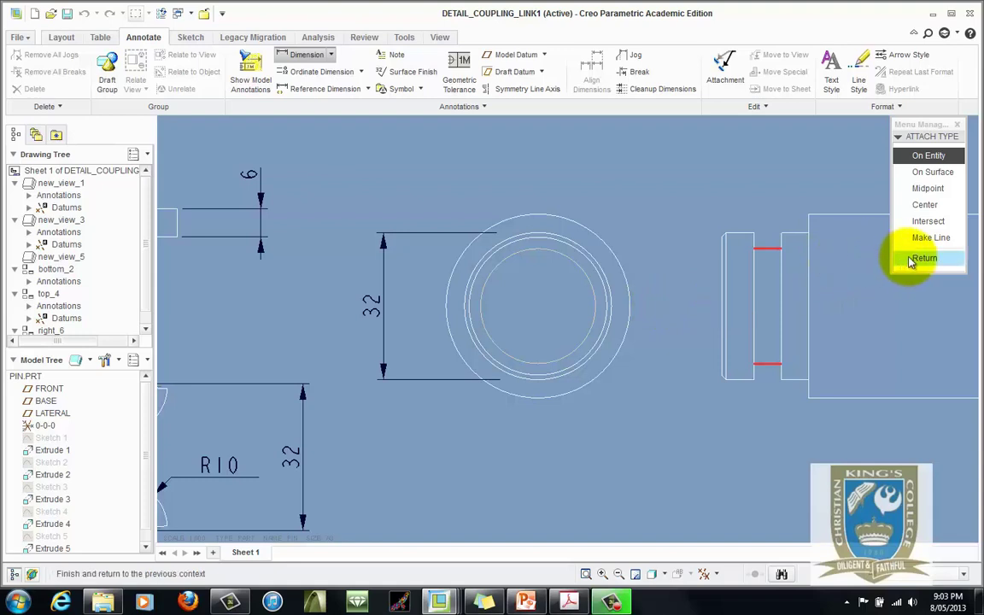
{"action": "middle_click", "coordinate": [673, 284]}
{"action": "left_click", "coordinate": [909, 257]}
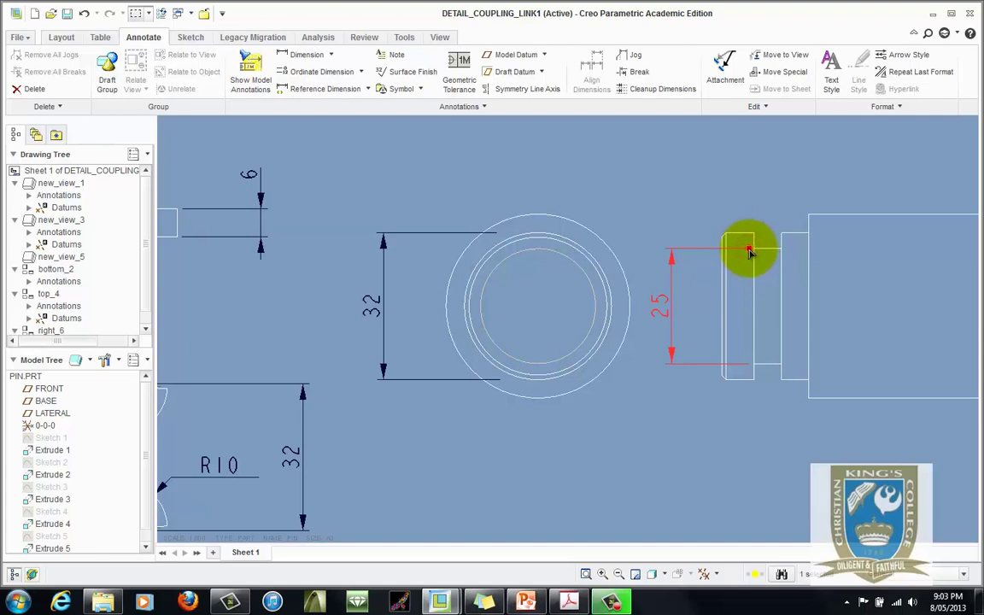
{"action": "left_click_drag", "start_coordinate": [750, 252], "coordinate": [567, 249]}
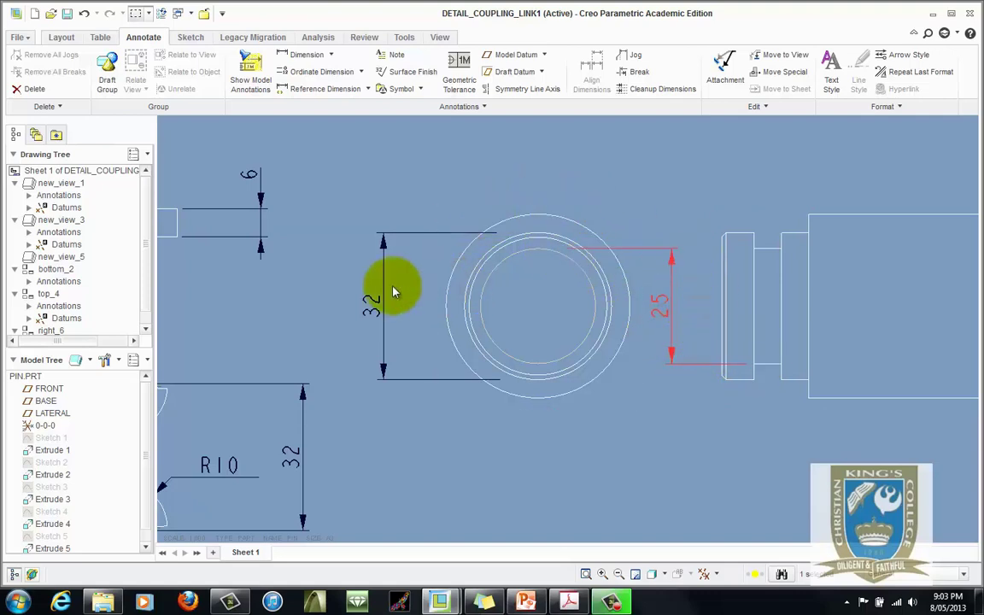
{"action": "scroll", "coordinate": [400, 304], "scroll_direction": "down", "scroll_amount": 2}
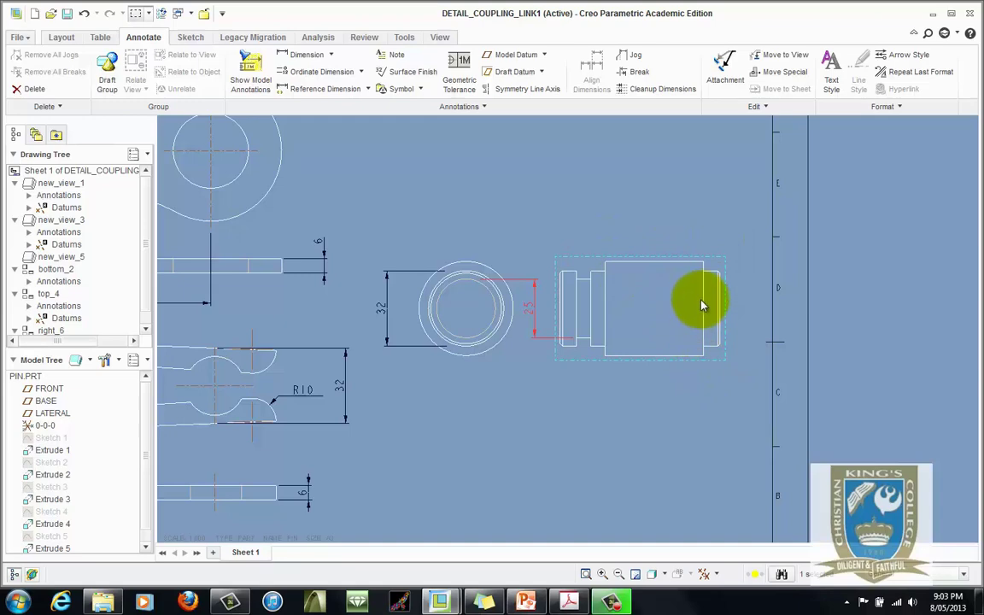
Step: Consult mx10fx40.pdf, then start a default-justified leader note attached to the upper chamfer edge at the pin's grooved end
{"action": "left_click", "coordinate": [570, 602]}
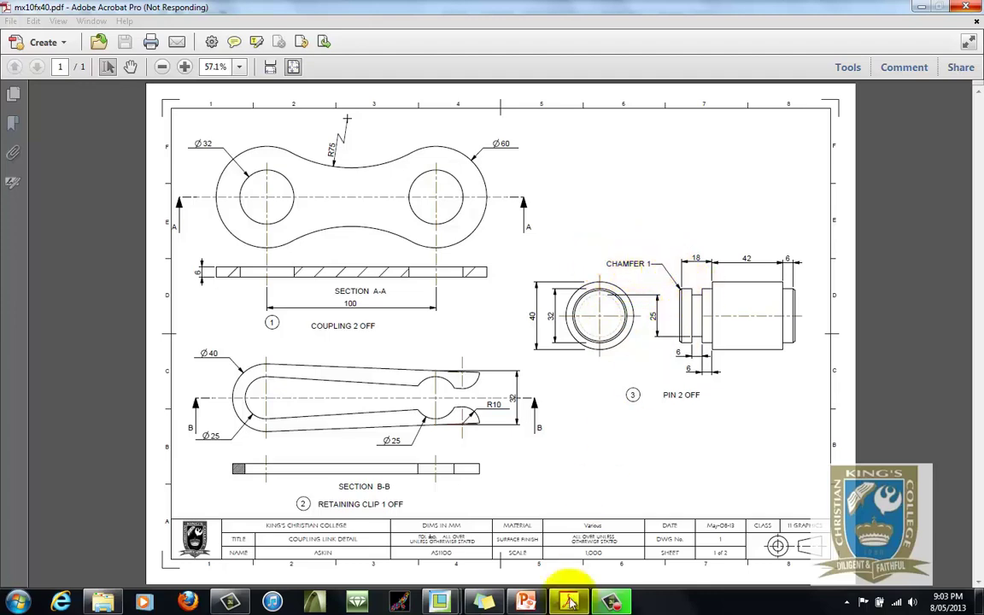
{"action": "mouse_move", "coordinate": [438, 601]}
{"action": "left_click", "coordinate": [531, 535]}
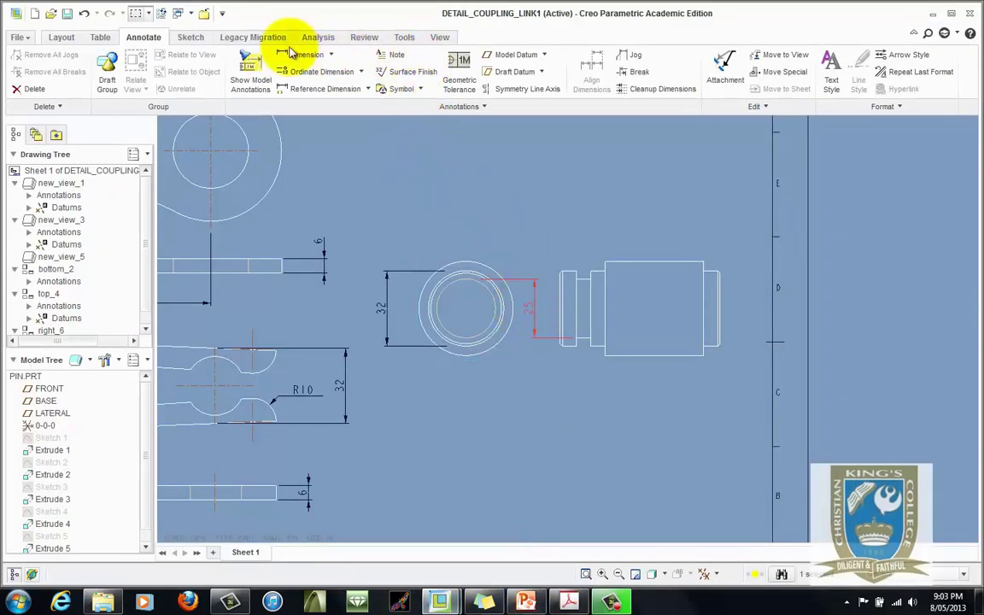
{"action": "left_click", "coordinate": [395, 56]}
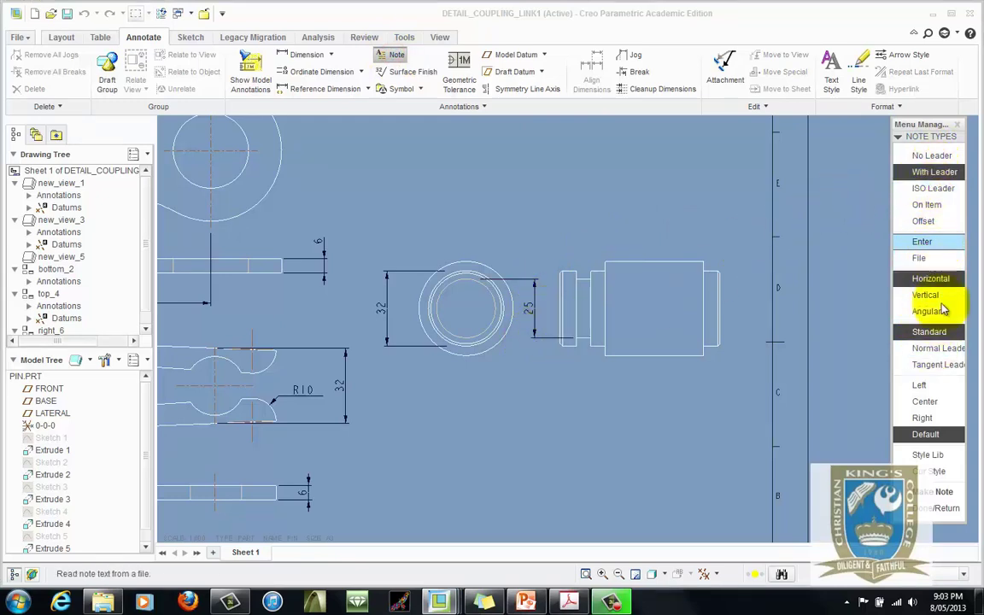
{"action": "left_click", "coordinate": [944, 436]}
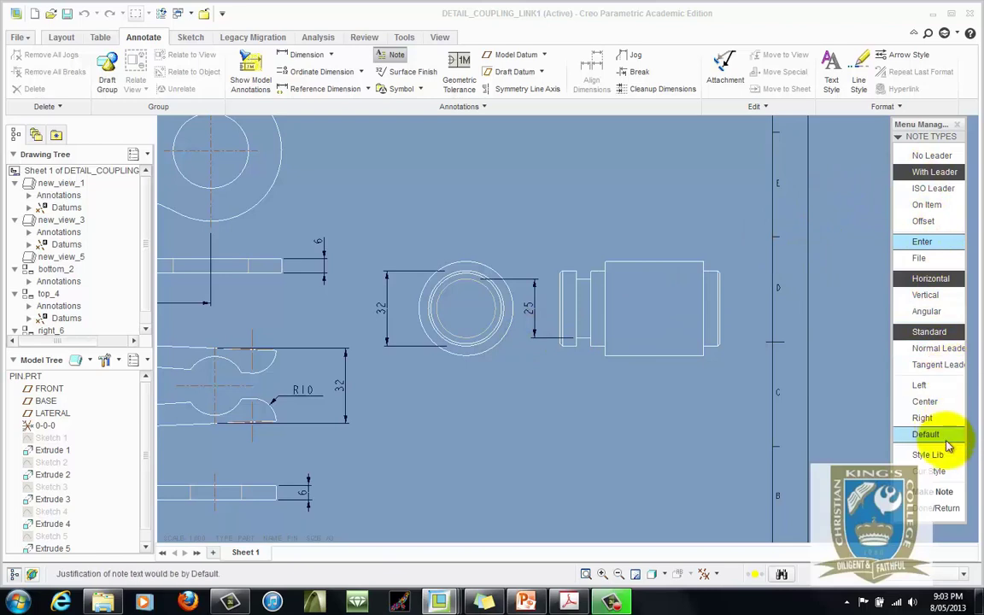
{"action": "left_click", "coordinate": [941, 493]}
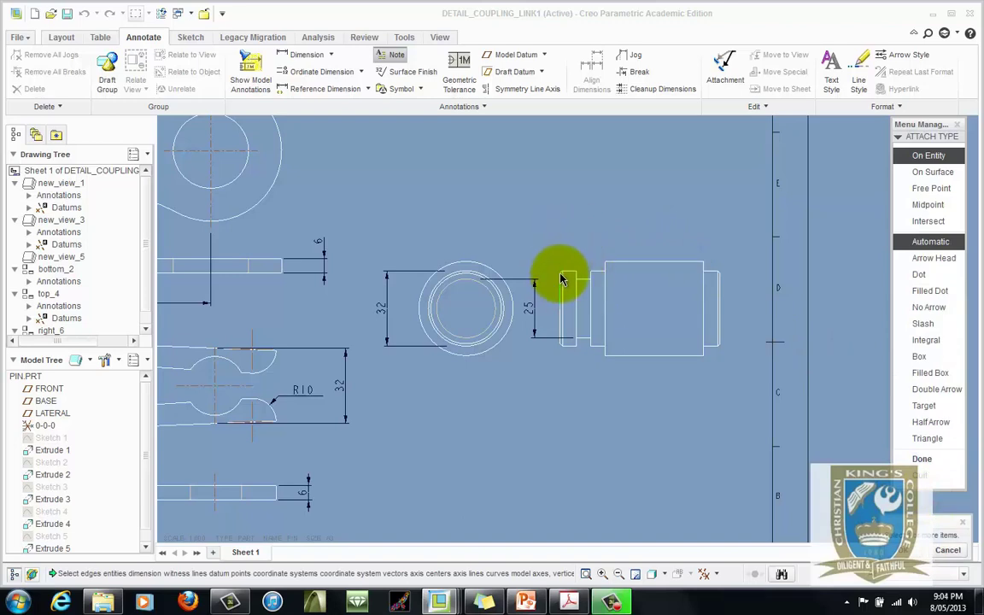
{"action": "scroll", "coordinate": [562, 279], "scroll_direction": "up", "scroll_amount": 5}
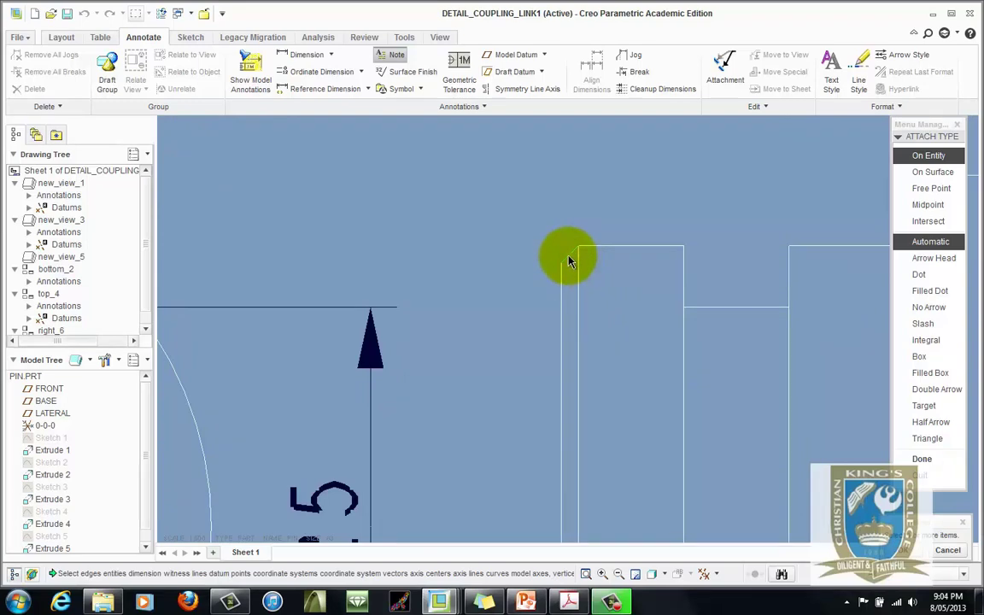
{"action": "left_click", "coordinate": [568, 257]}
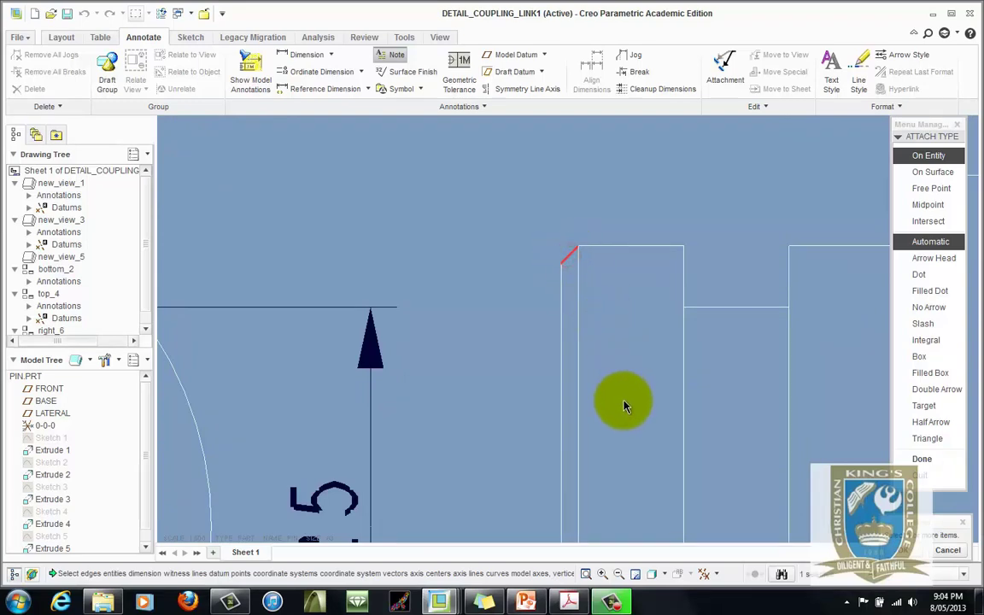
{"action": "scroll", "coordinate": [628, 423], "scroll_direction": "down", "scroll_amount": 3}
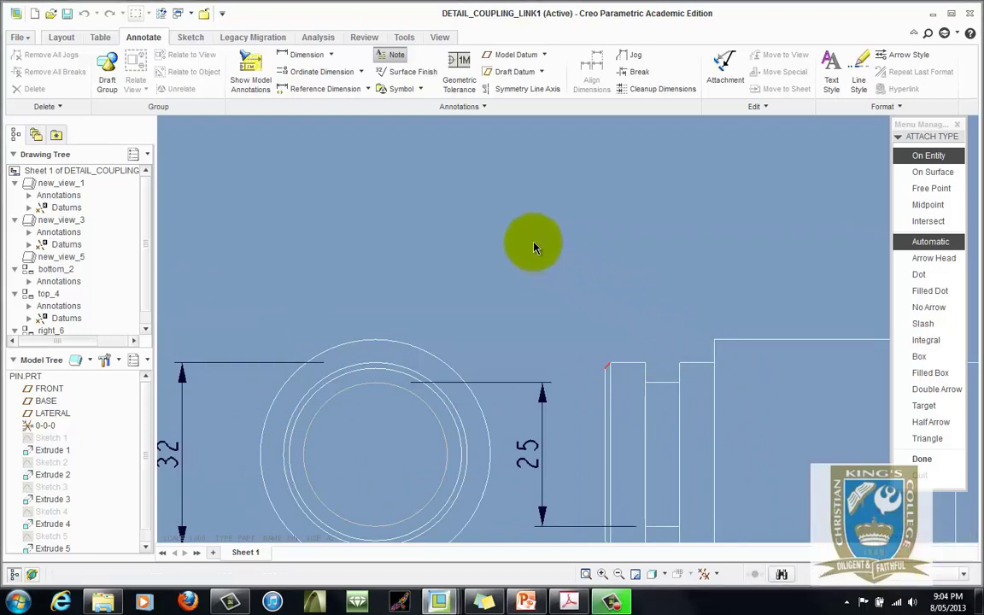
{"action": "left_click", "coordinate": [921, 459]}
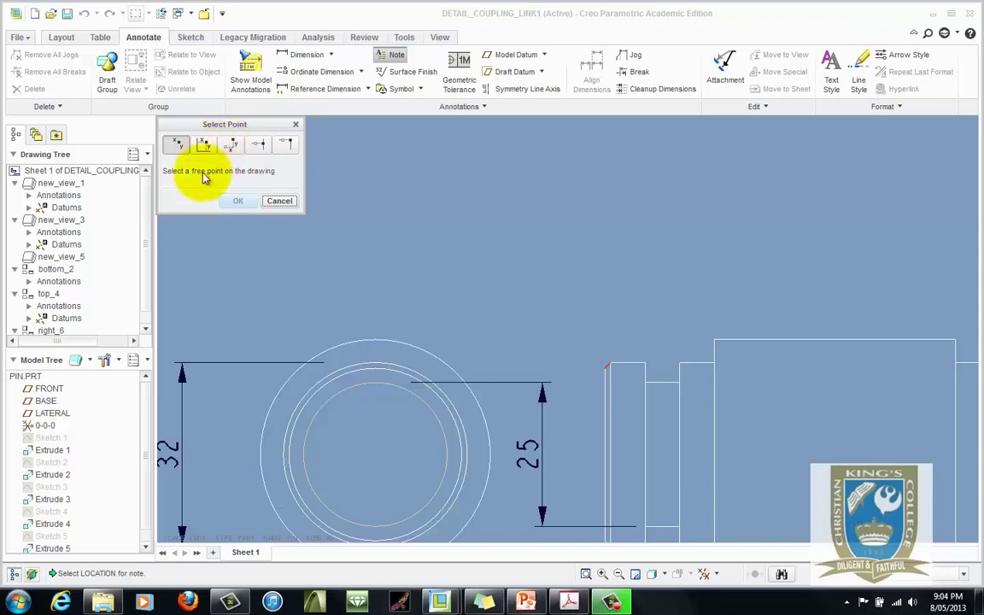
Step: Place the leader note text CHAMFER 1 above the circular end view and finish creating notes
{"action": "left_click", "coordinate": [521, 275]}
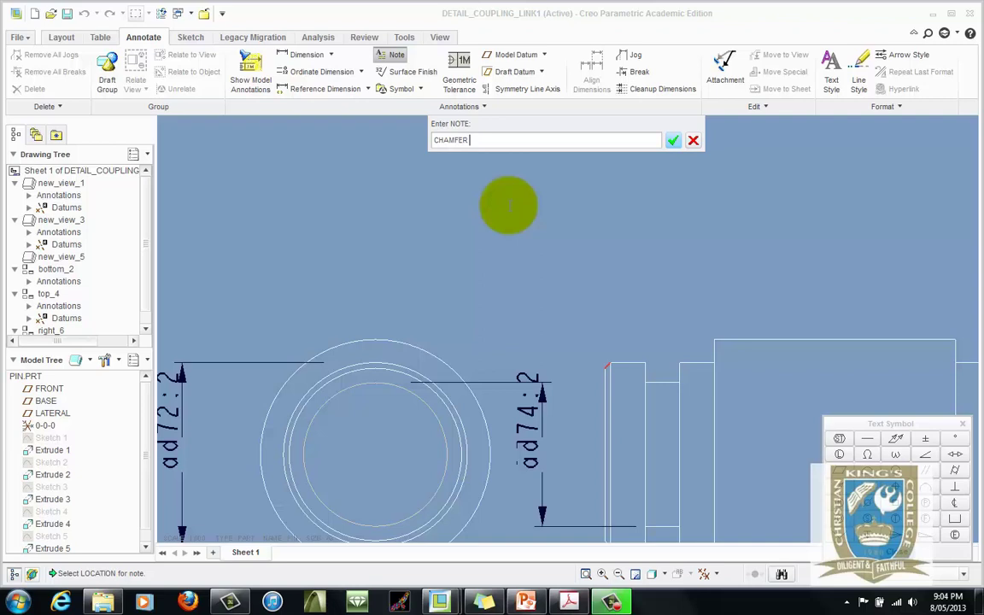
{"action": "left_click", "coordinate": [672, 142]}
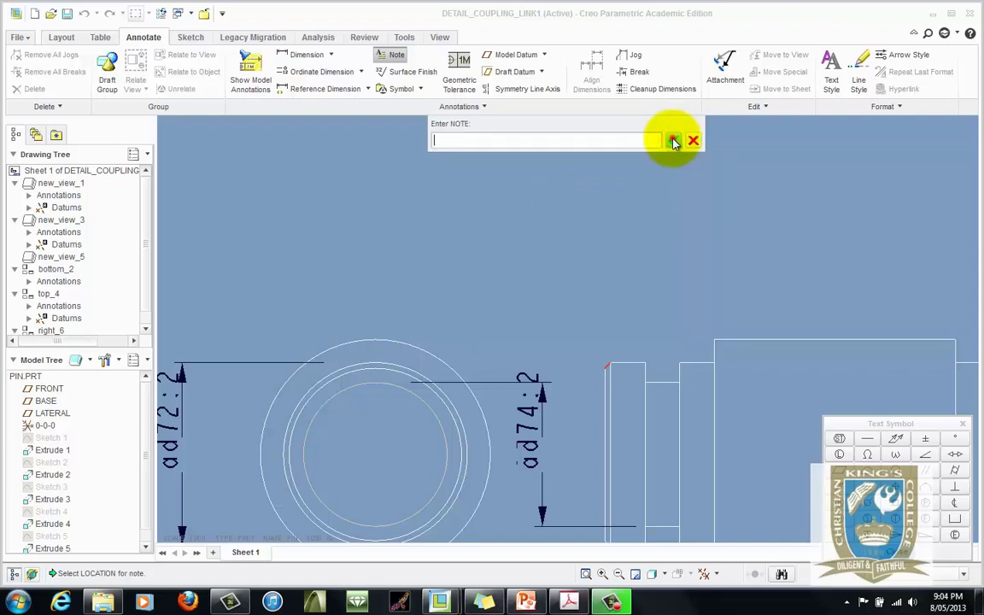
{"action": "left_click", "coordinate": [673, 142]}
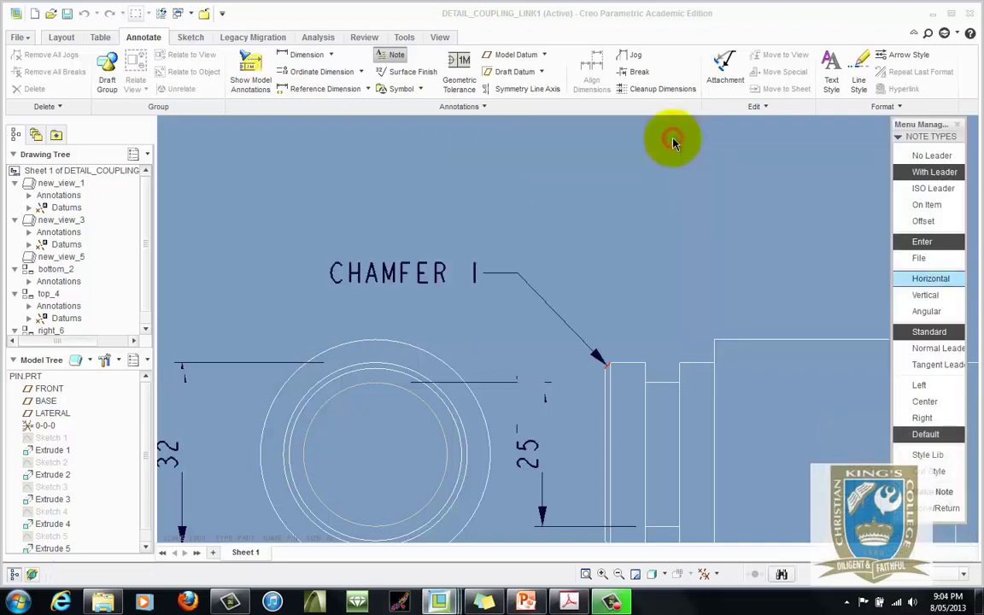
{"action": "left_click", "coordinate": [942, 509]}
{"action": "left_click", "coordinate": [594, 205]}
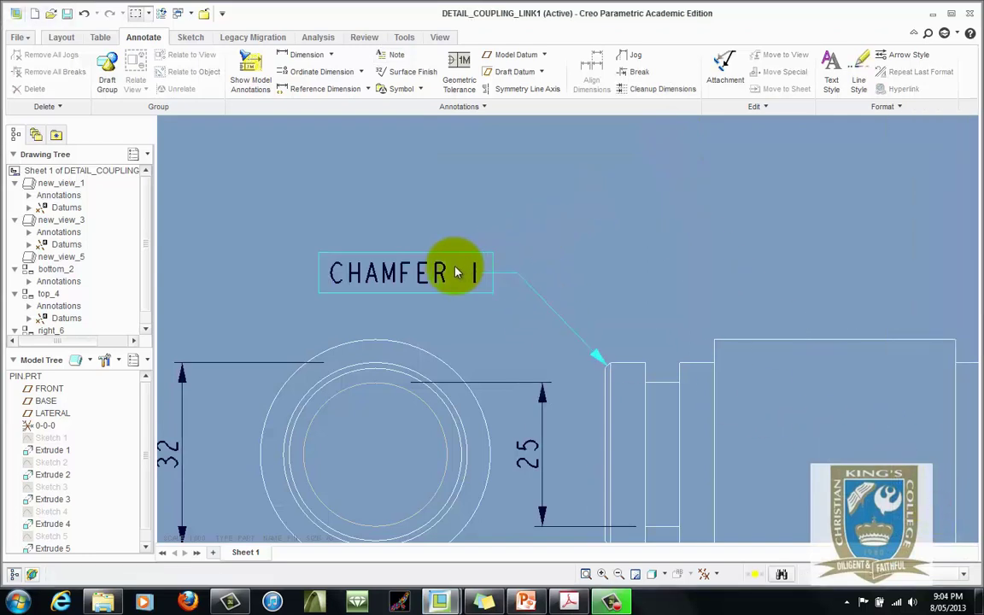
Step: Show centre axis A_2 in the pin's side view and extend its left end past the grooved end
{"action": "scroll", "coordinate": [534, 308], "scroll_direction": "down", "scroll_amount": 3}
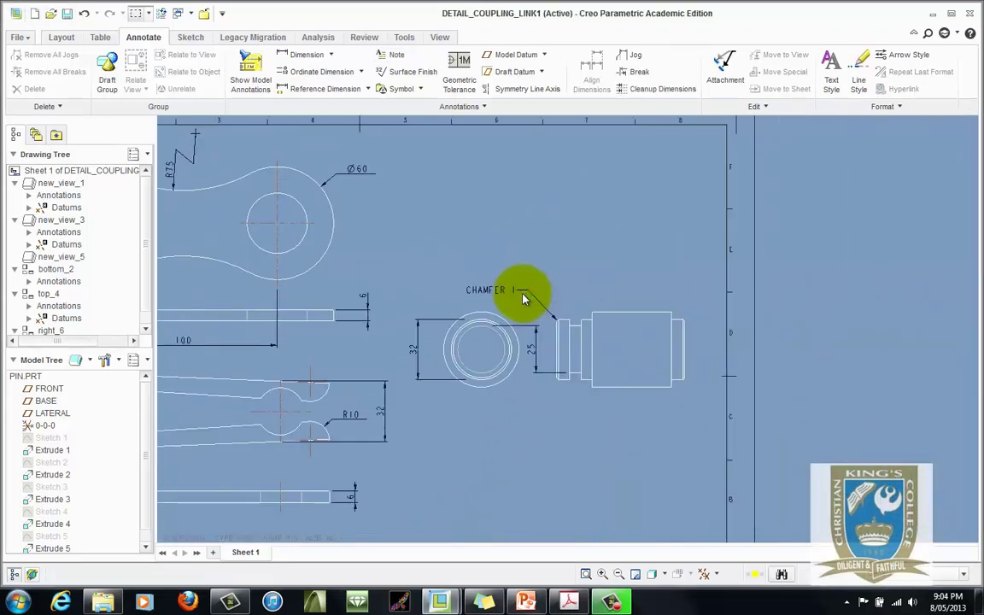
{"action": "left_click", "coordinate": [644, 371]}
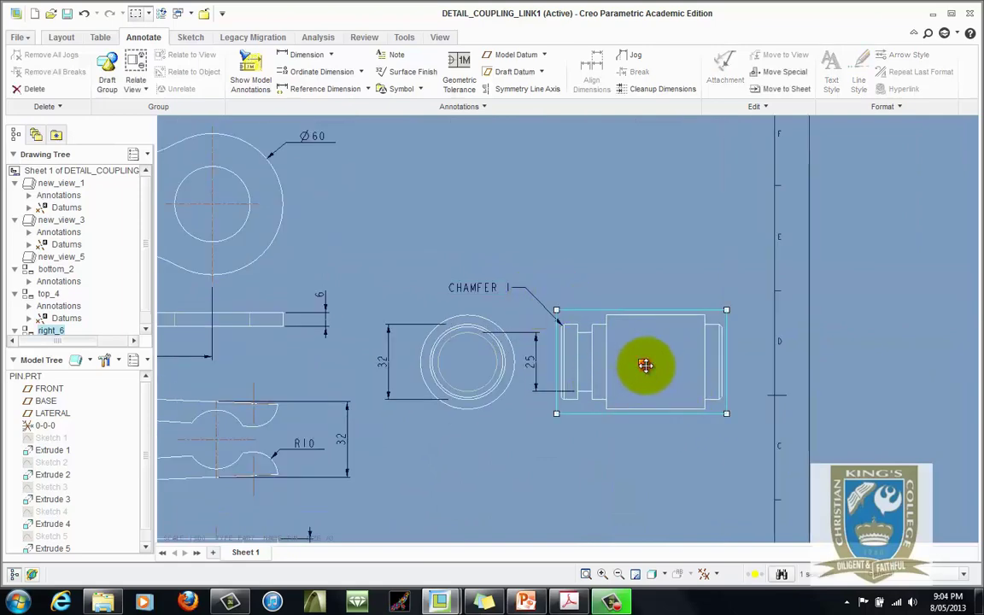
{"action": "left_click", "coordinate": [246, 75]}
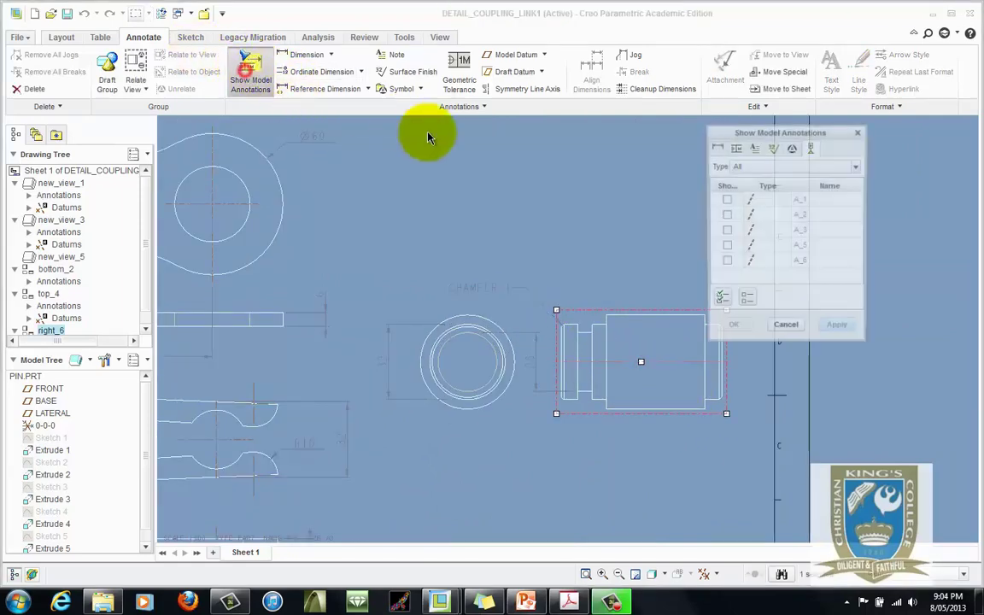
{"action": "left_click", "coordinate": [681, 363]}
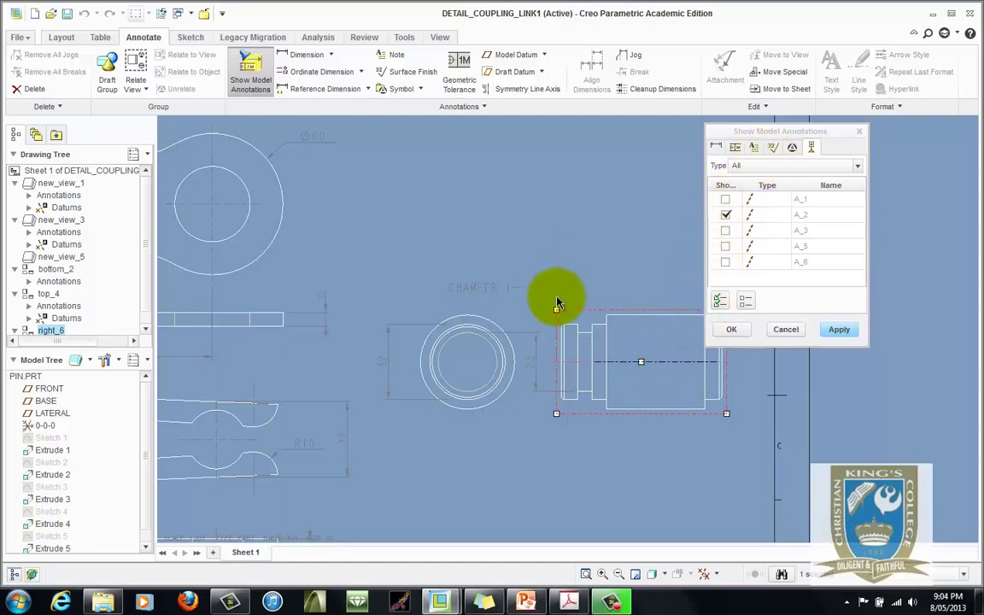
{"action": "left_click", "coordinate": [839, 330]}
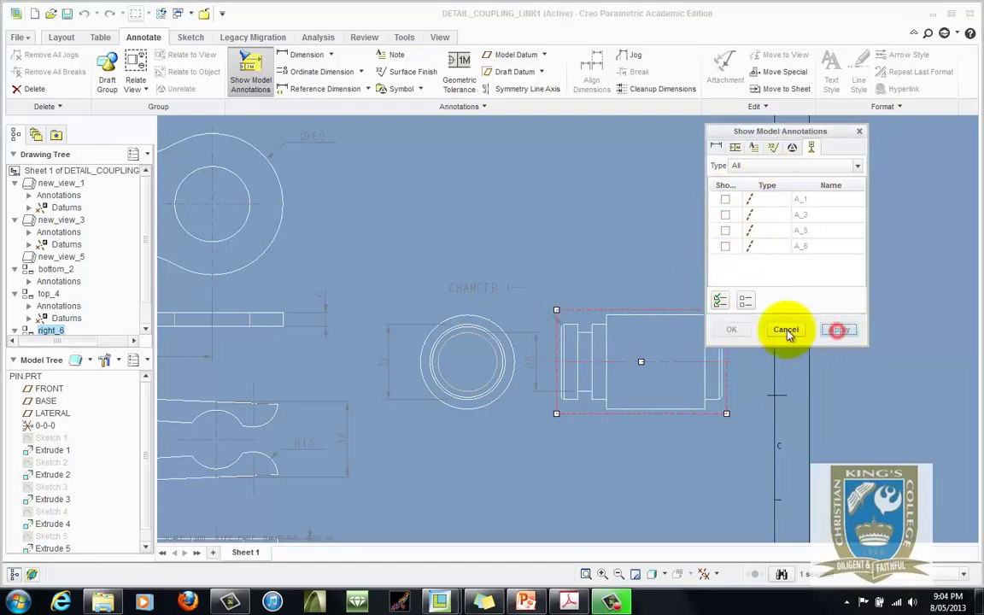
{"action": "left_click", "coordinate": [784, 329]}
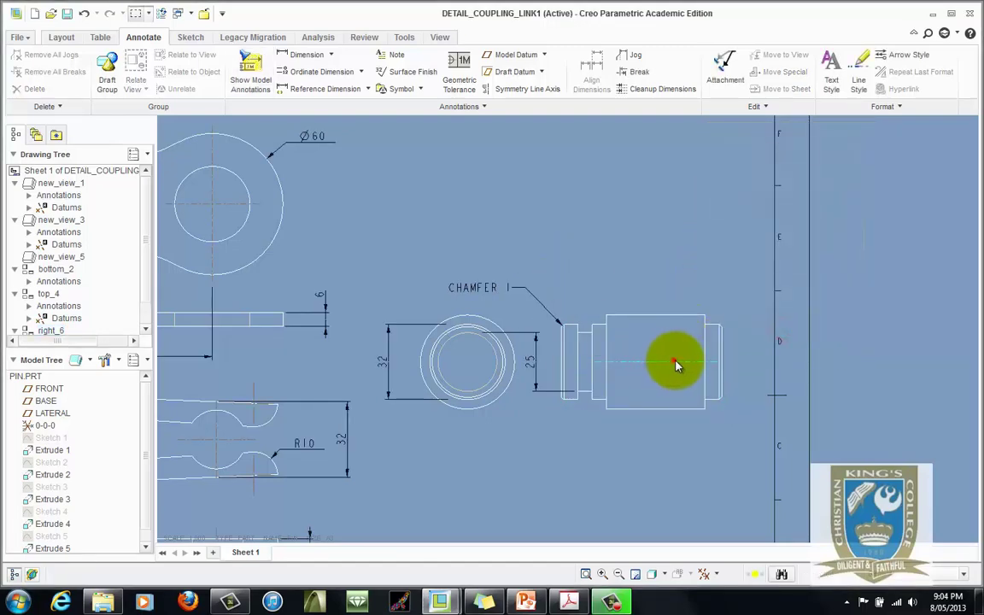
{"action": "left_click", "coordinate": [672, 361]}
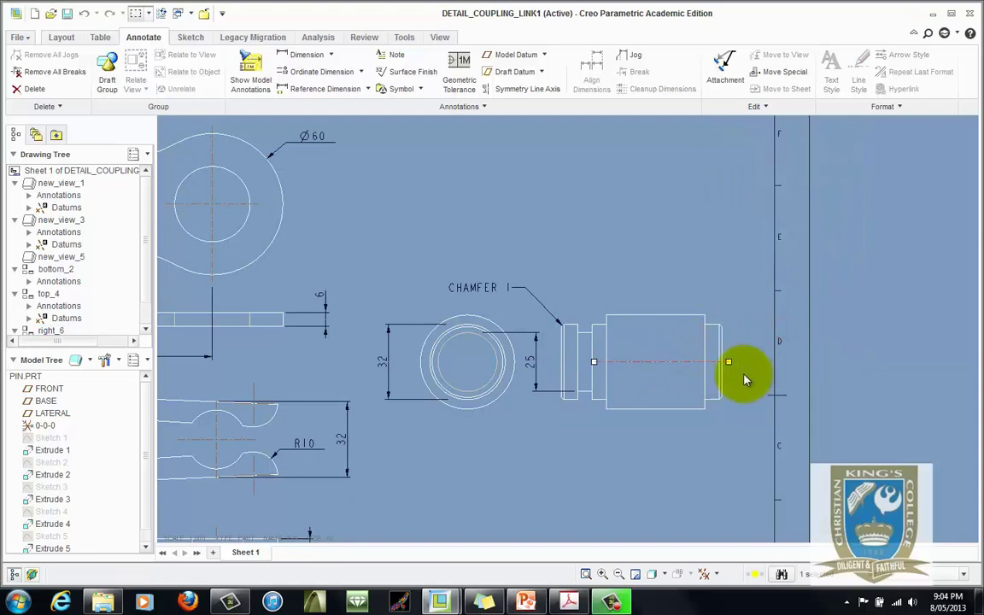
{"action": "left_click_drag", "start_coordinate": [594, 361], "coordinate": [555, 361]}
Step: Show the crossed centre lines of axis A_2 in the pin's circular end view
{"action": "left_click", "coordinate": [502, 366]}
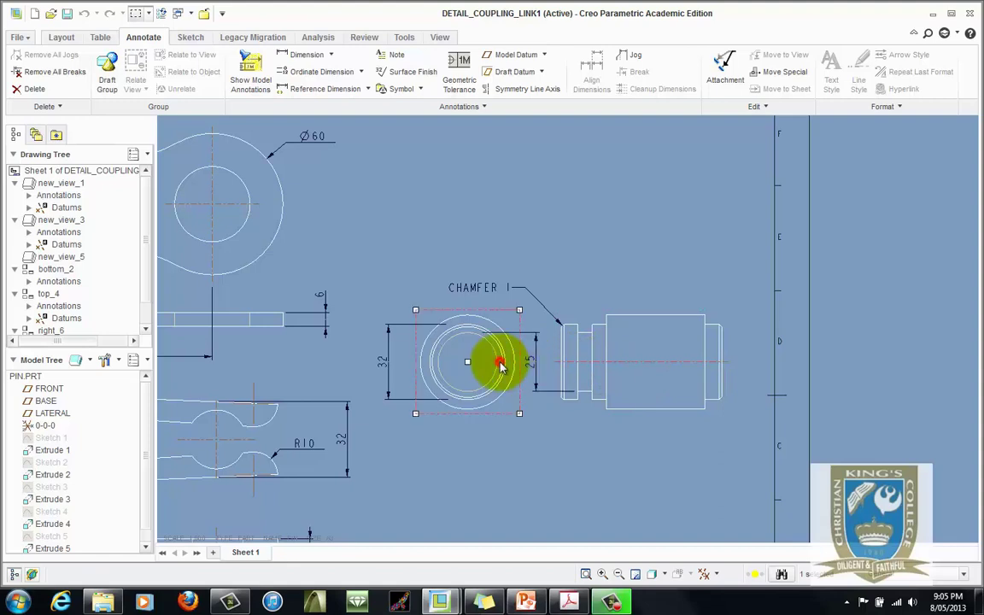
{"action": "left_click", "coordinate": [249, 67]}
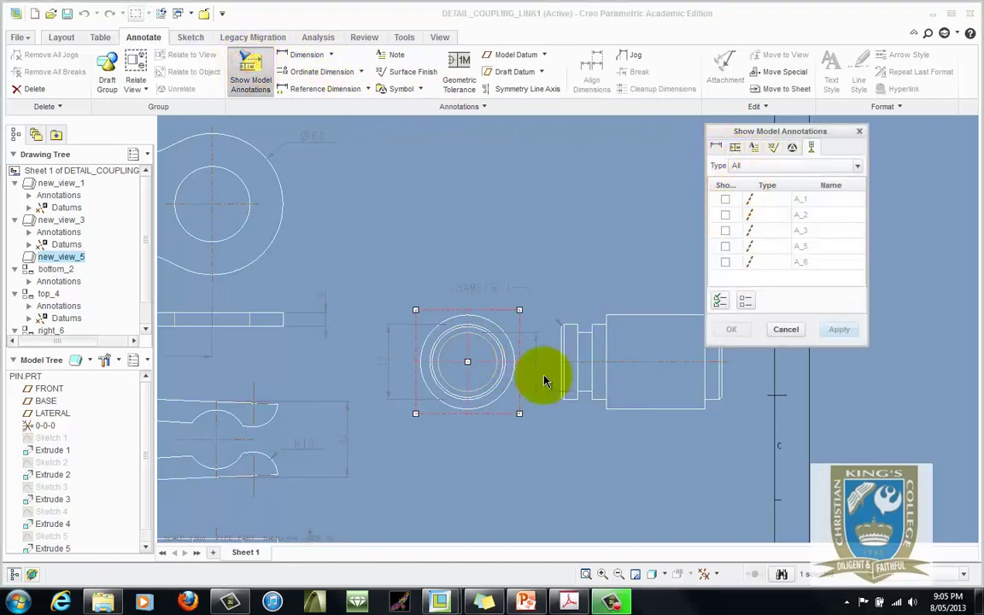
{"action": "left_click", "coordinate": [469, 313]}
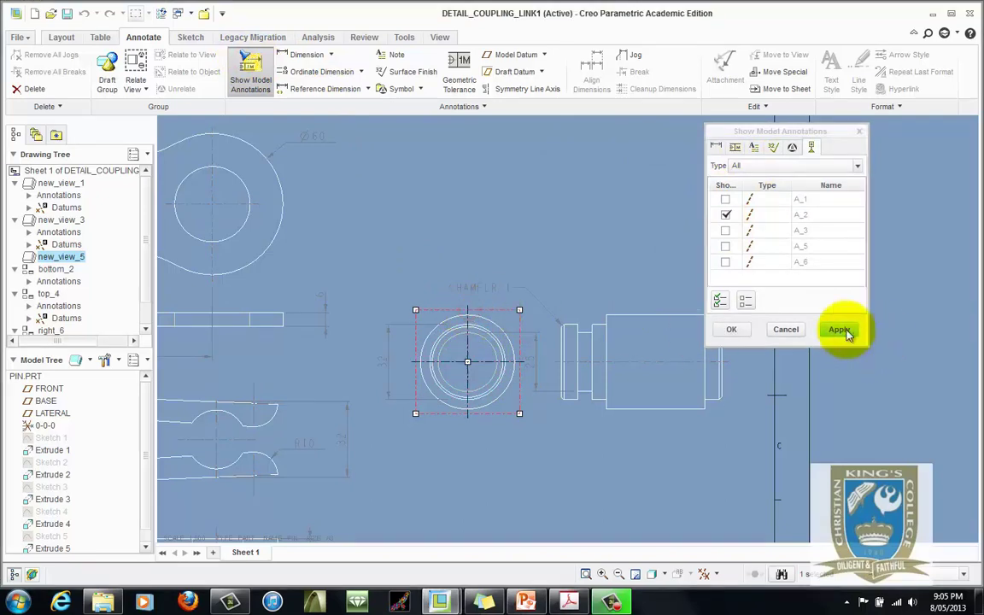
{"action": "left_click", "coordinate": [840, 330]}
{"action": "left_click", "coordinate": [786, 328]}
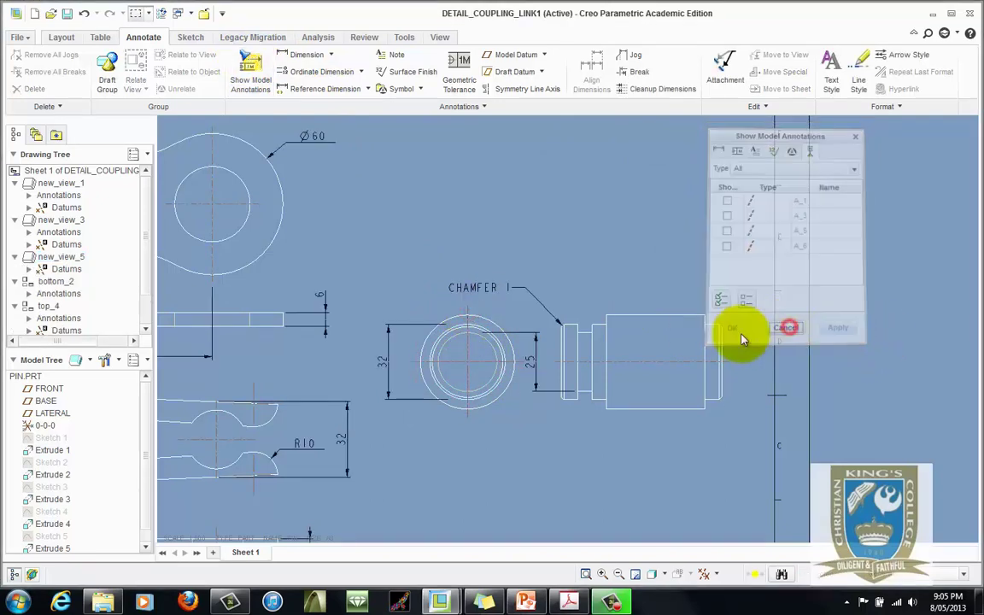
{"action": "left_click", "coordinate": [607, 204]}
Step: Compare the whole sheet with mx10fx40.pdf to check the part labels under each set of views
{"action": "scroll", "coordinate": [594, 305], "scroll_direction": "up", "scroll_amount": 5}
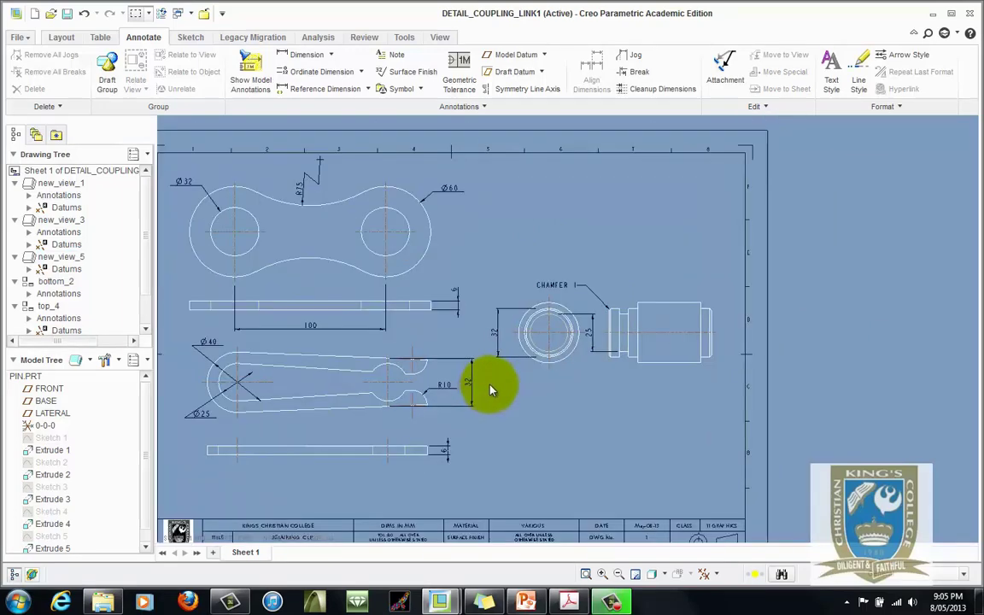
{"action": "scroll", "coordinate": [418, 413], "scroll_direction": "down", "scroll_amount": 2}
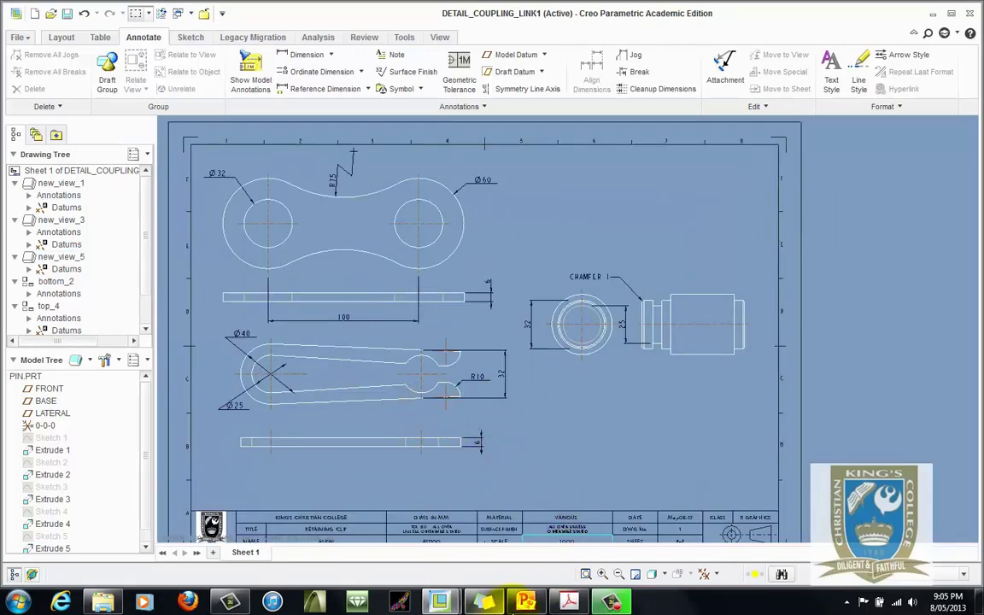
{"action": "left_click", "coordinate": [569, 604]}
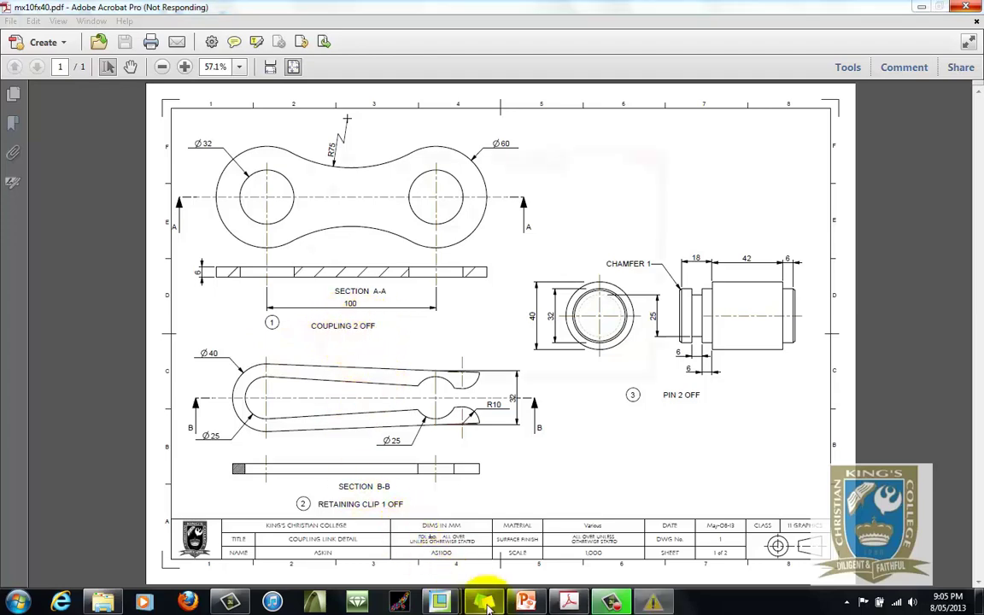
{"action": "left_click", "coordinate": [655, 155]}
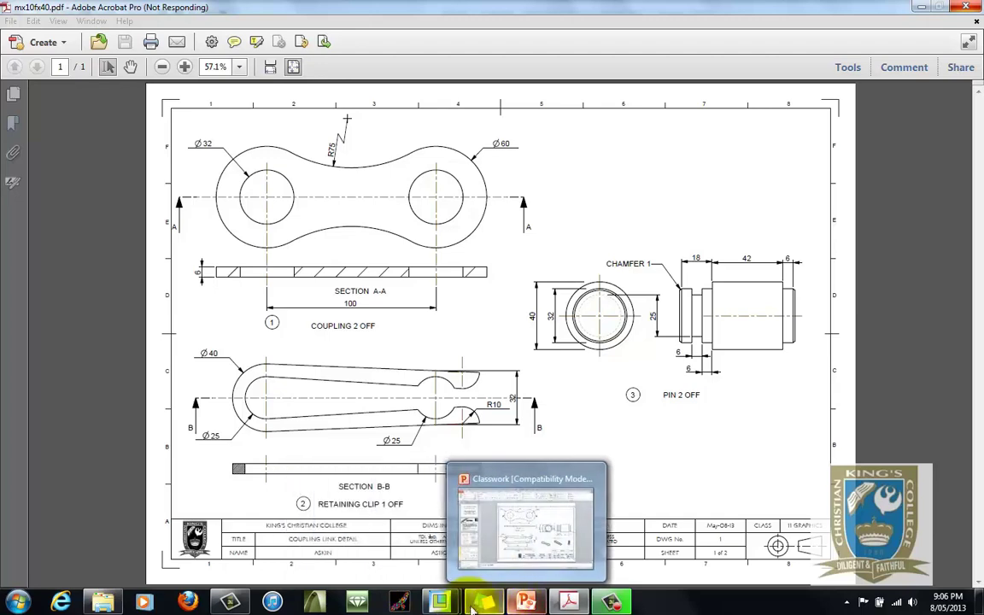
{"action": "mouse_move", "coordinate": [451, 604]}
{"action": "left_click", "coordinate": [492, 538]}
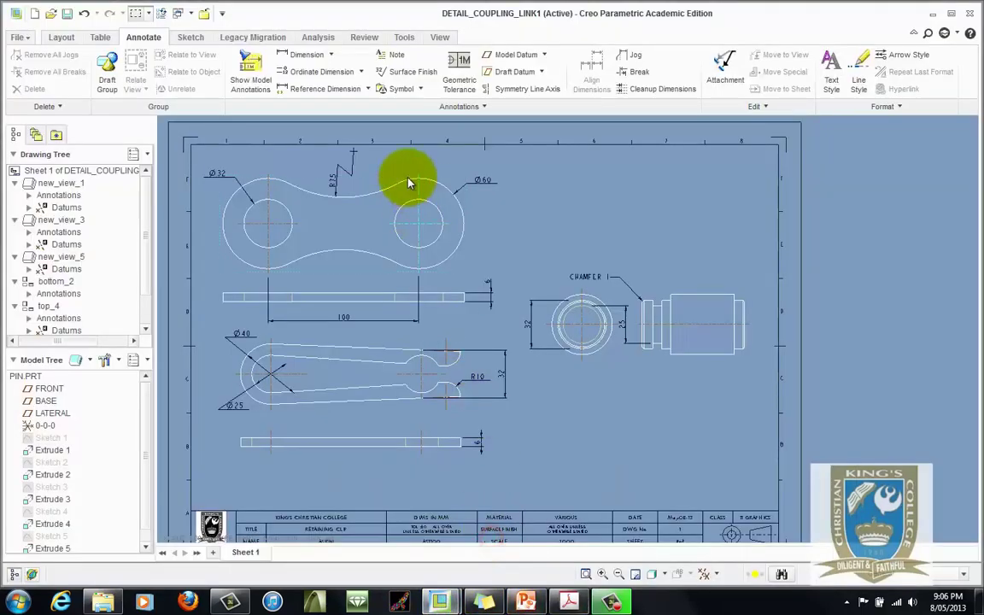
Step: Add a leader note reading COUPLING 2 OFF beneath the coupling's edge view, attached to that view's lower edge
{"action": "left_click", "coordinate": [391, 55]}
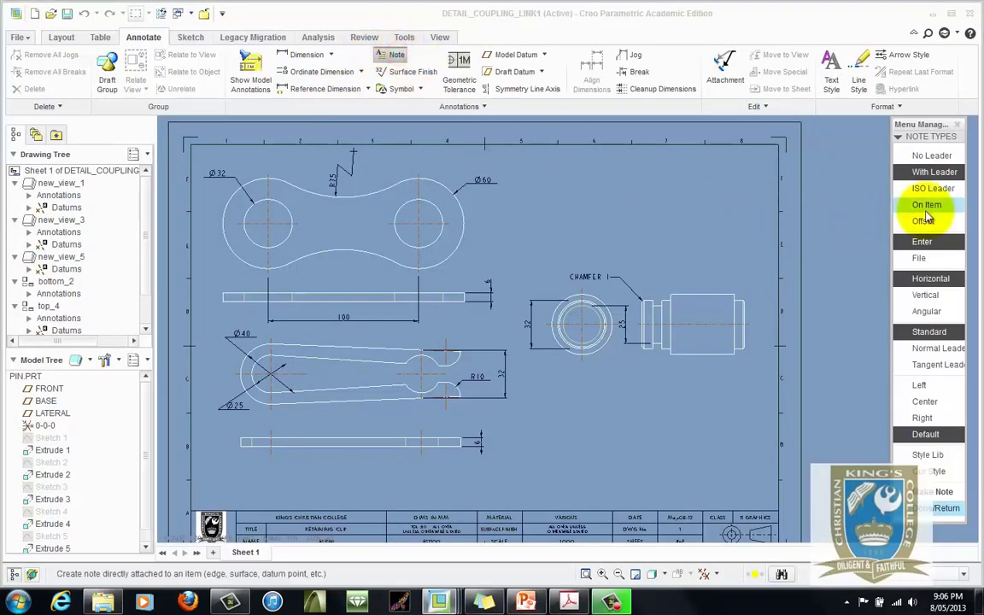
{"action": "left_click", "coordinate": [944, 491]}
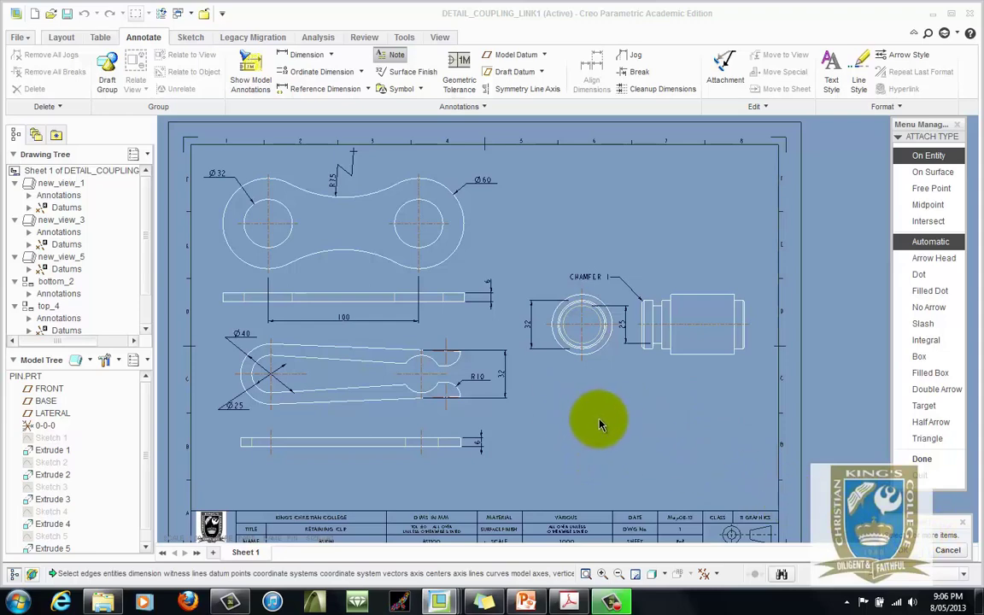
{"action": "left_click", "coordinate": [349, 302]}
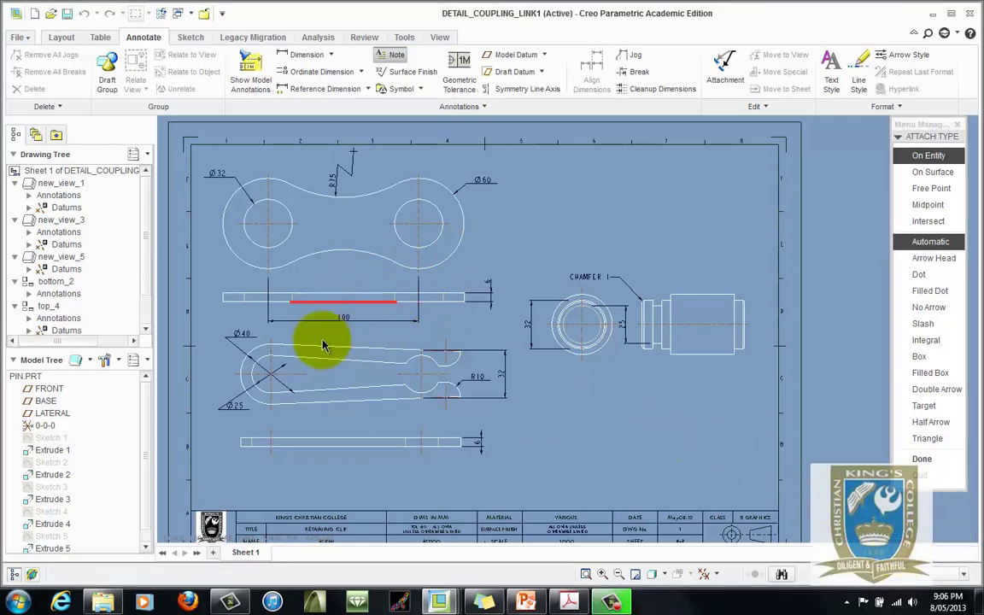
{"action": "left_click", "coordinate": [923, 459]}
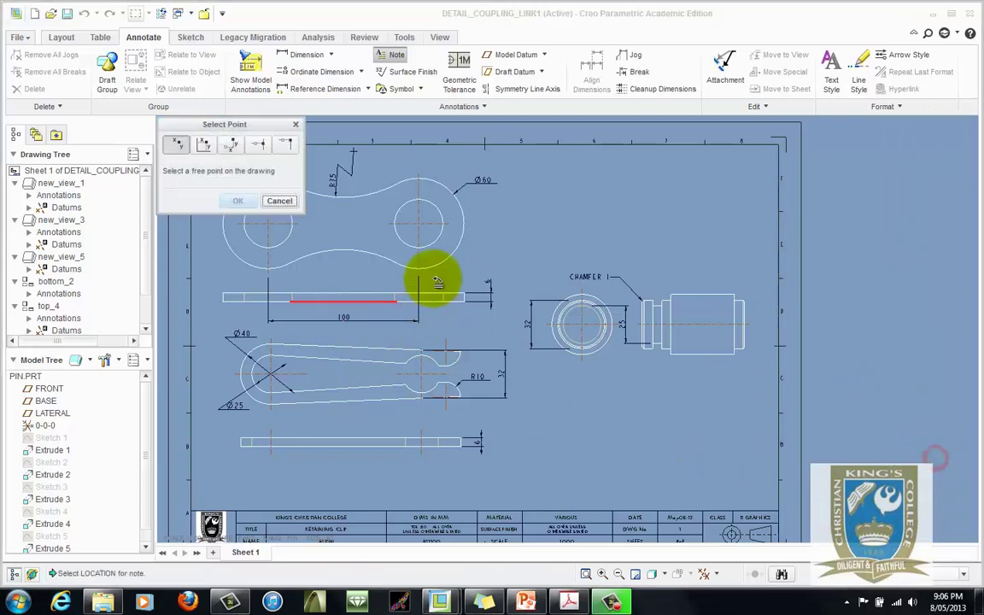
{"action": "left_click", "coordinate": [306, 331]}
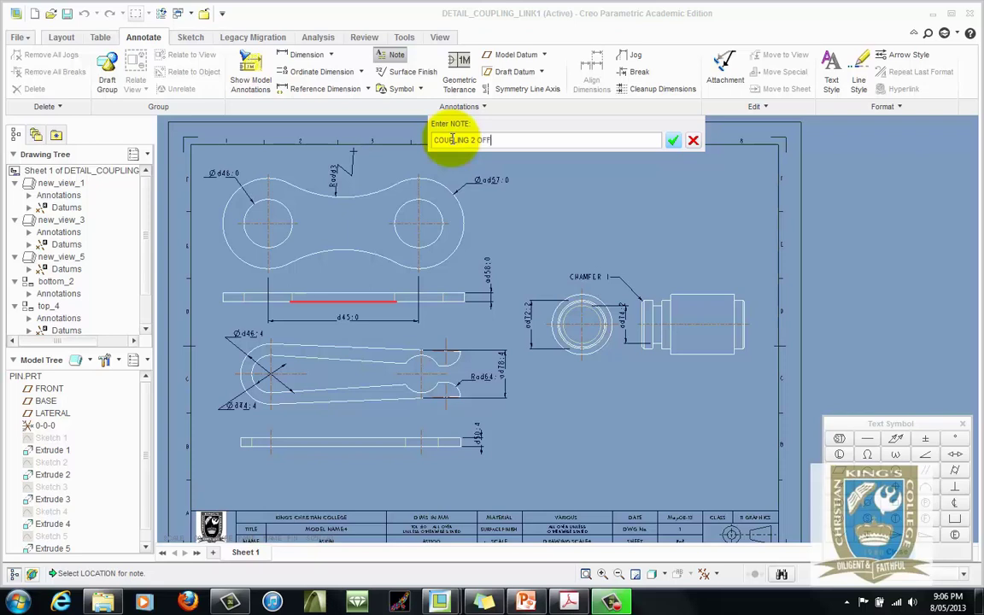
{"action": "key", "text": "Return"}
{"action": "key", "text": "Return"}
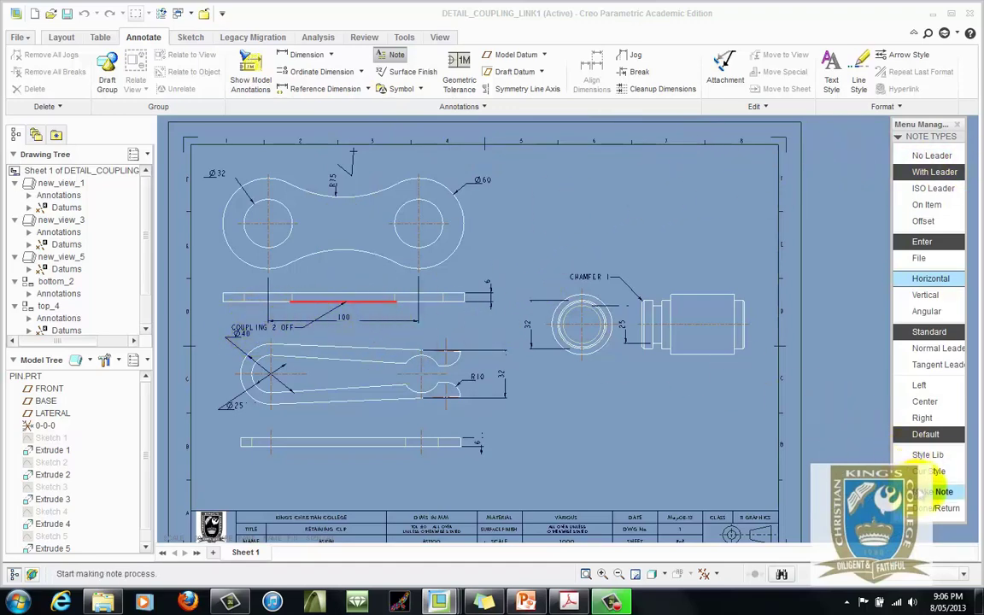
Step: Move the COUPLING 2 OFF leader note underneath the coupling's 100 mm dimension
{"action": "left_click", "coordinate": [935, 508]}
{"action": "scroll", "coordinate": [279, 343], "scroll_direction": "up", "scroll_amount": 4}
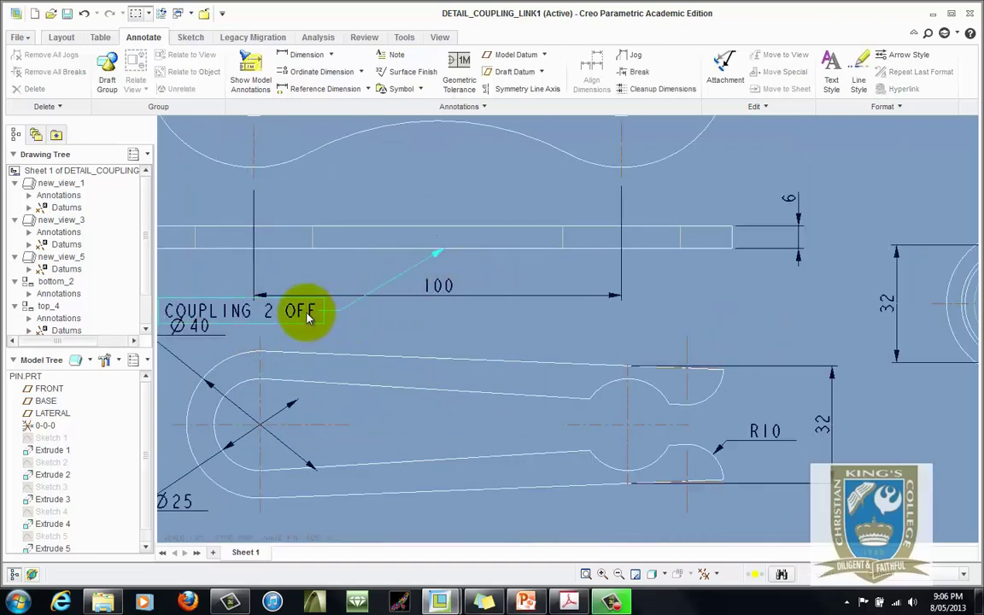
{"action": "left_click_drag", "start_coordinate": [308, 318], "coordinate": [400, 322]}
Step: Remove the COUPLING 2 OFF leader note attached to the coupling's edge view
{"action": "left_click", "coordinate": [446, 260]}
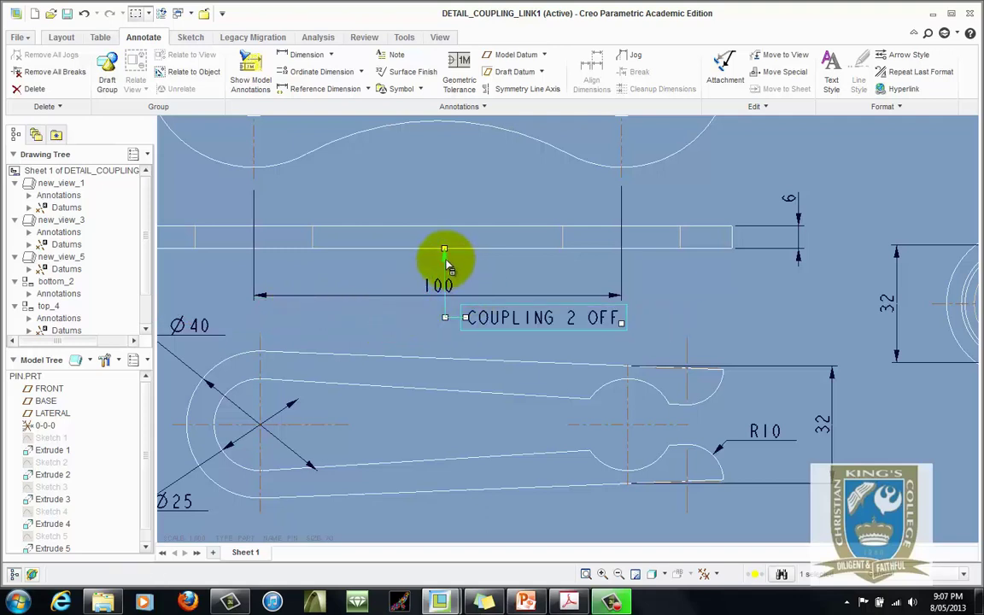
{"action": "left_click", "coordinate": [445, 318]}
{"action": "right_click", "coordinate": [445, 318]}
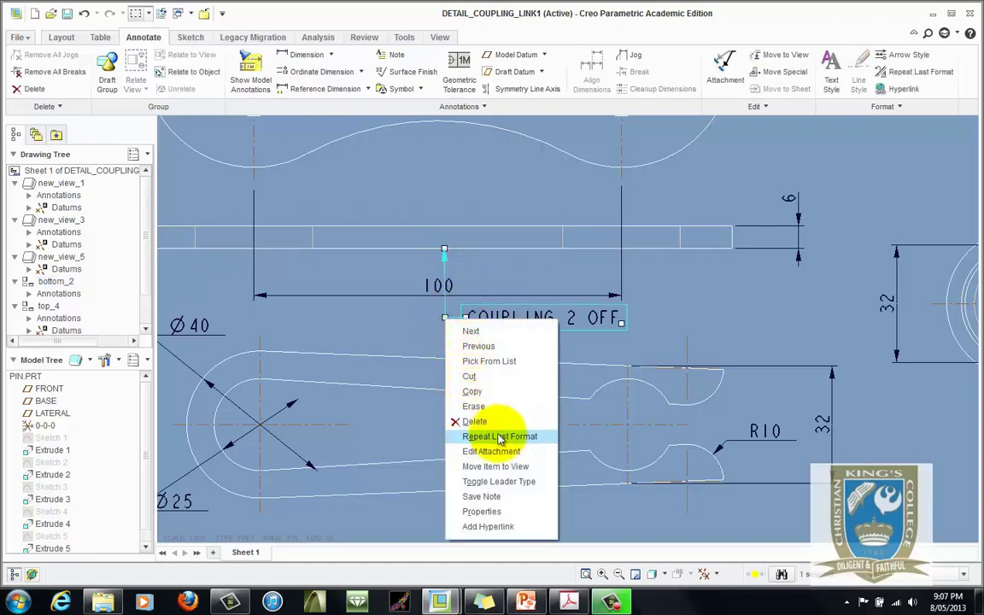
{"action": "left_click", "coordinate": [490, 408]}
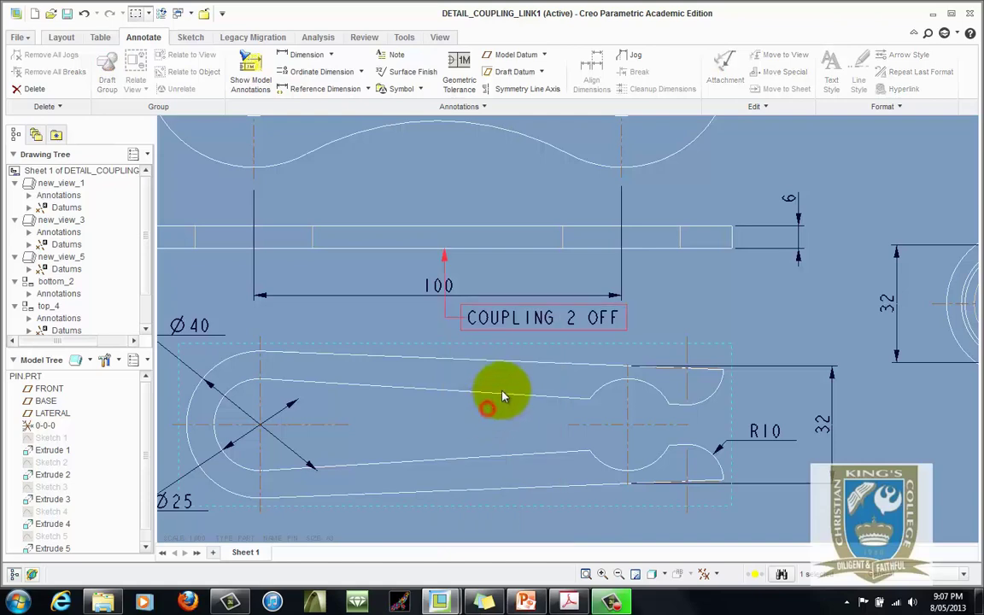
{"action": "scroll", "coordinate": [465, 282], "scroll_direction": "up", "scroll_amount": 1}
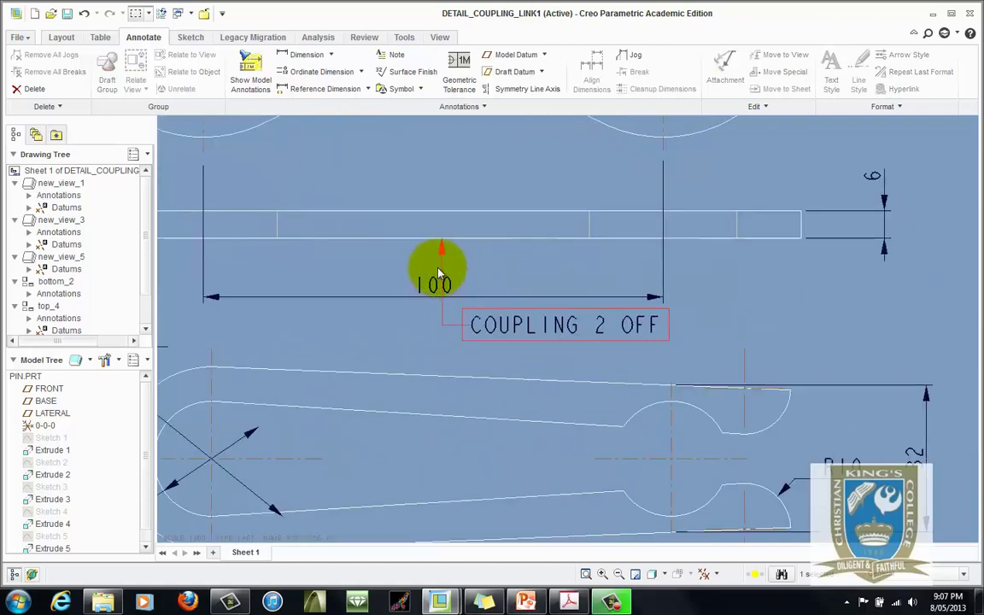
{"action": "left_click", "coordinate": [441, 256]}
{"action": "scroll", "coordinate": [391, 323], "scroll_direction": "down", "scroll_amount": 3}
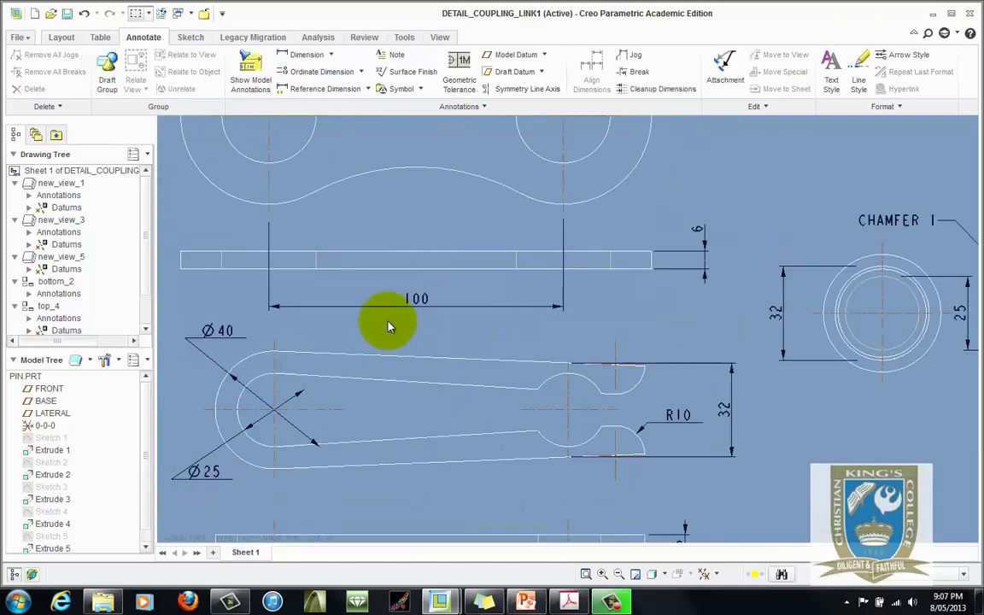
Step: Add a note without a leader reading COUPLING 2 OFF below the coupling's 100 mm dimension
{"action": "left_click", "coordinate": [395, 55]}
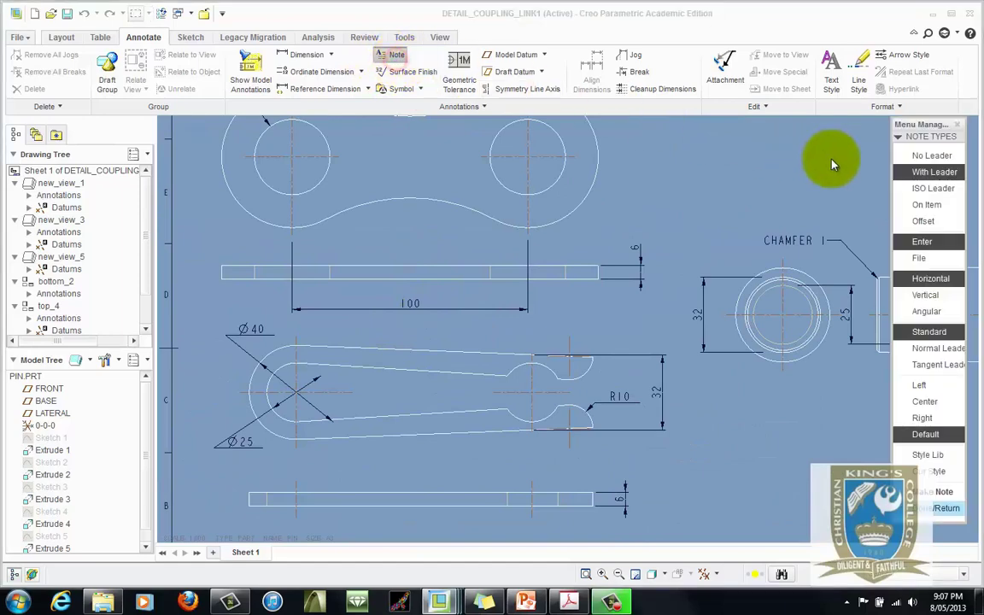
{"action": "left_click", "coordinate": [932, 155]}
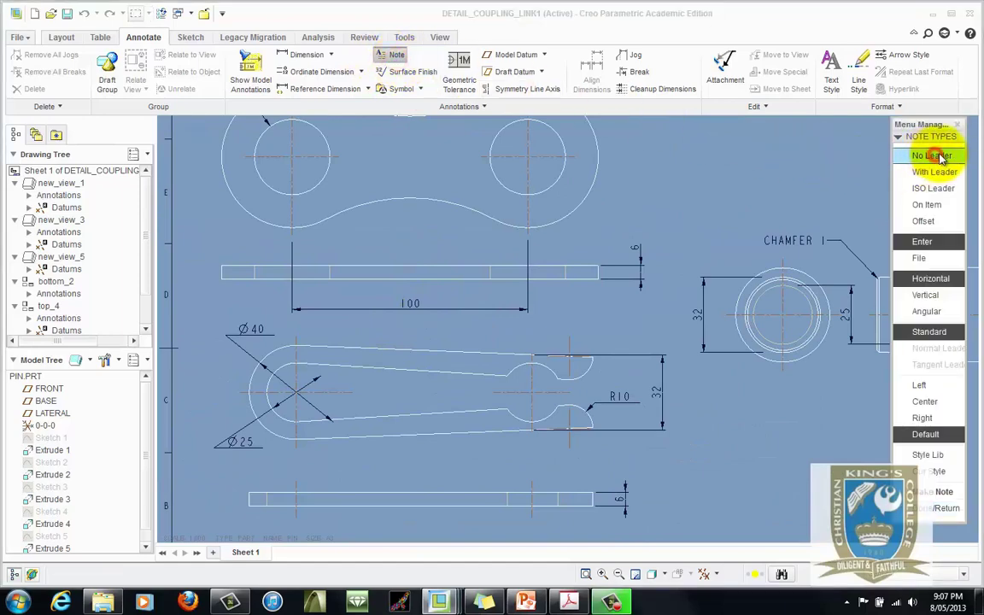
{"action": "left_click", "coordinate": [944, 492]}
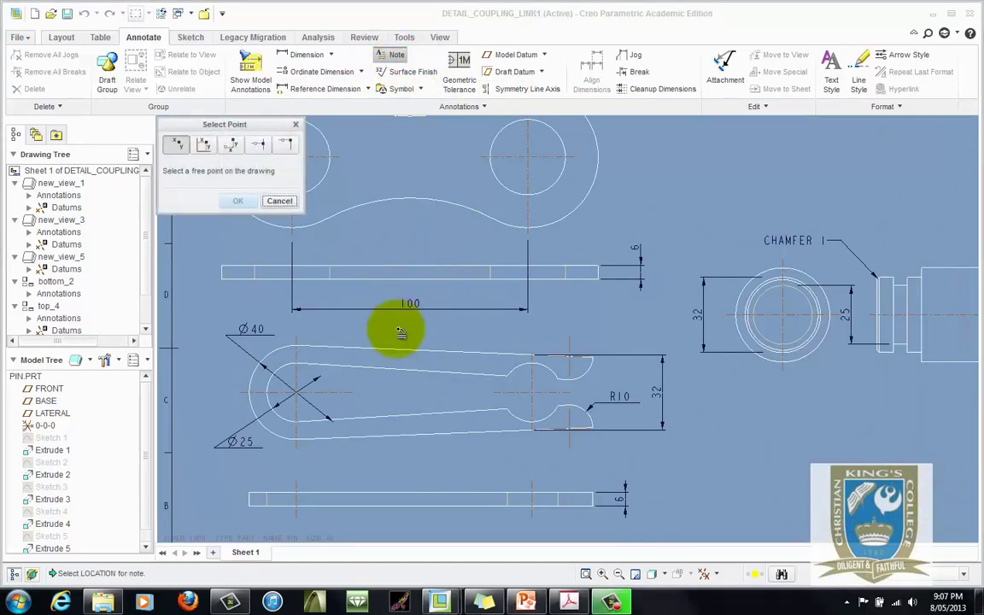
{"action": "left_click", "coordinate": [359, 318]}
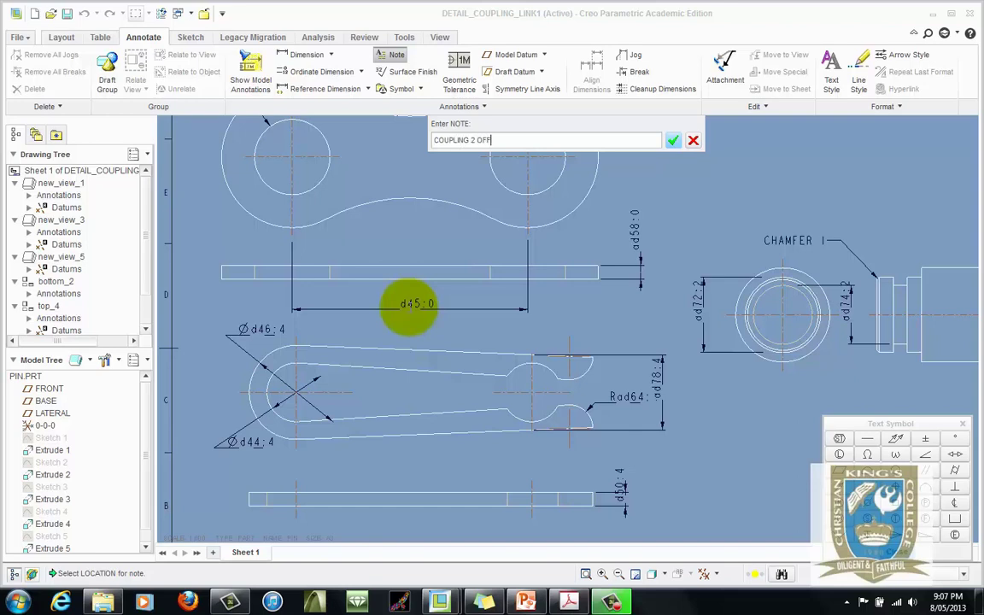
{"action": "type", "text": "COUPLING 2 OFF"}
{"action": "left_click", "coordinate": [673, 140]}
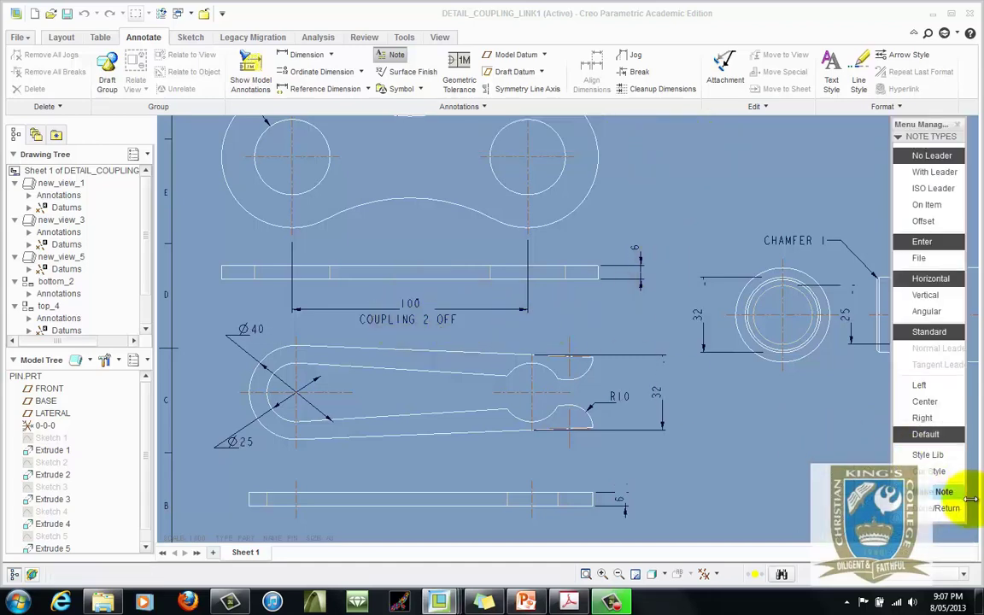
{"action": "left_click", "coordinate": [945, 508]}
Step: Shift the coupling's front view and its edge view up the sheet, the edge view by about 9 mm
{"action": "scroll", "coordinate": [423, 333], "scroll_direction": "up", "scroll_amount": 1}
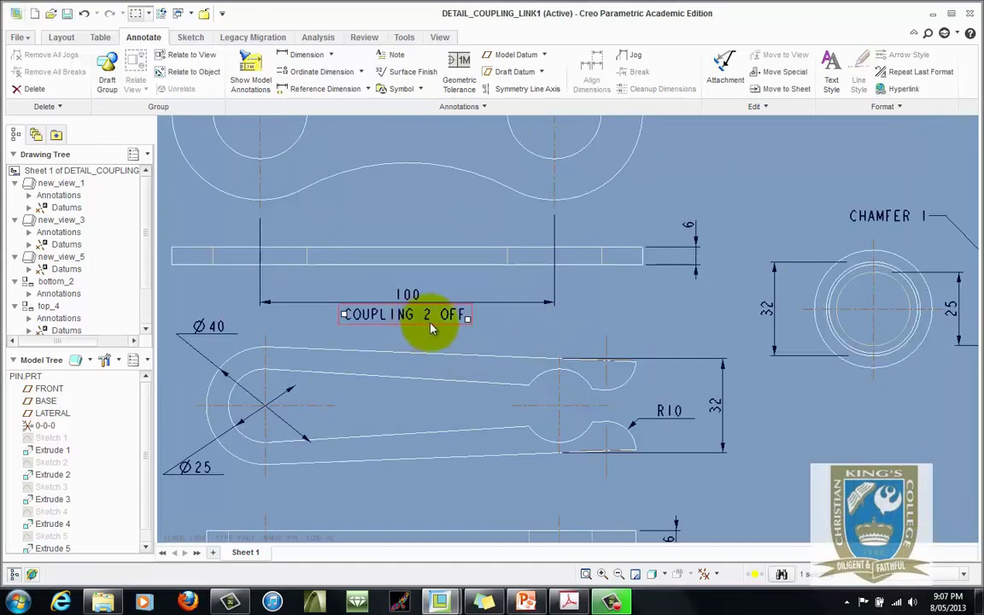
{"action": "scroll", "coordinate": [435, 327], "scroll_direction": "down", "scroll_amount": 3}
{"action": "left_click", "coordinate": [433, 240]}
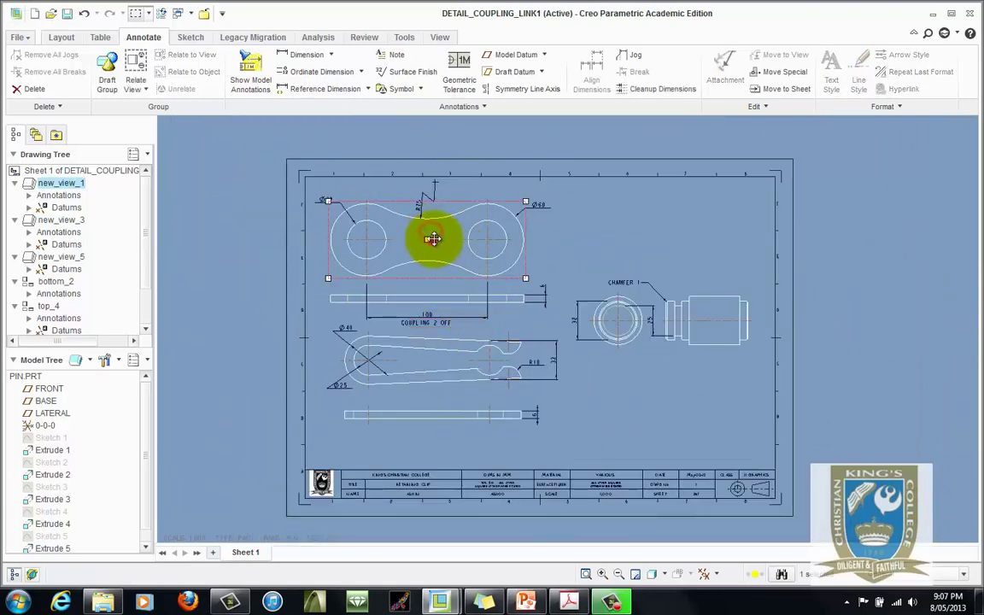
{"action": "left_click_drag", "start_coordinate": [433, 239], "coordinate": [432, 228]}
{"action": "left_click", "coordinate": [452, 297]}
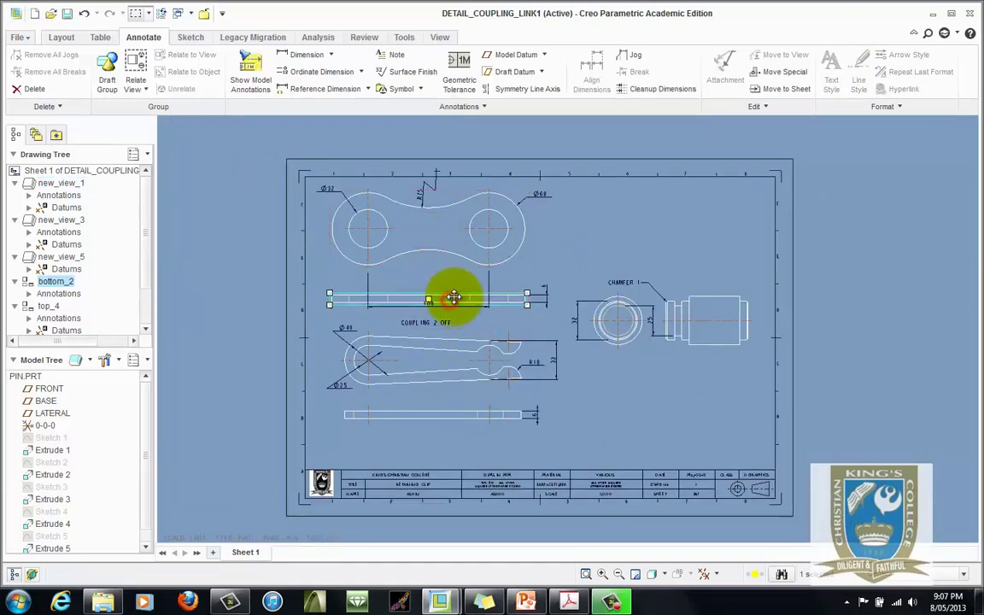
{"action": "left_click_drag", "start_coordinate": [453, 297], "coordinate": [453, 287]}
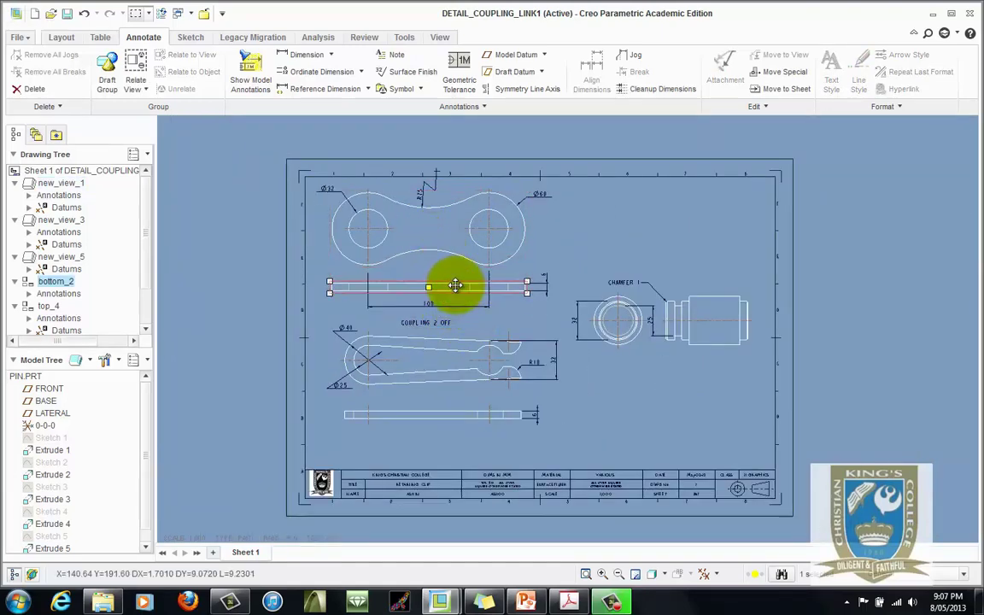
Step: Reposition the COUPLING 2 OFF note so it sits centred just below the 100 mm dimension
{"action": "left_click", "coordinate": [433, 329]}
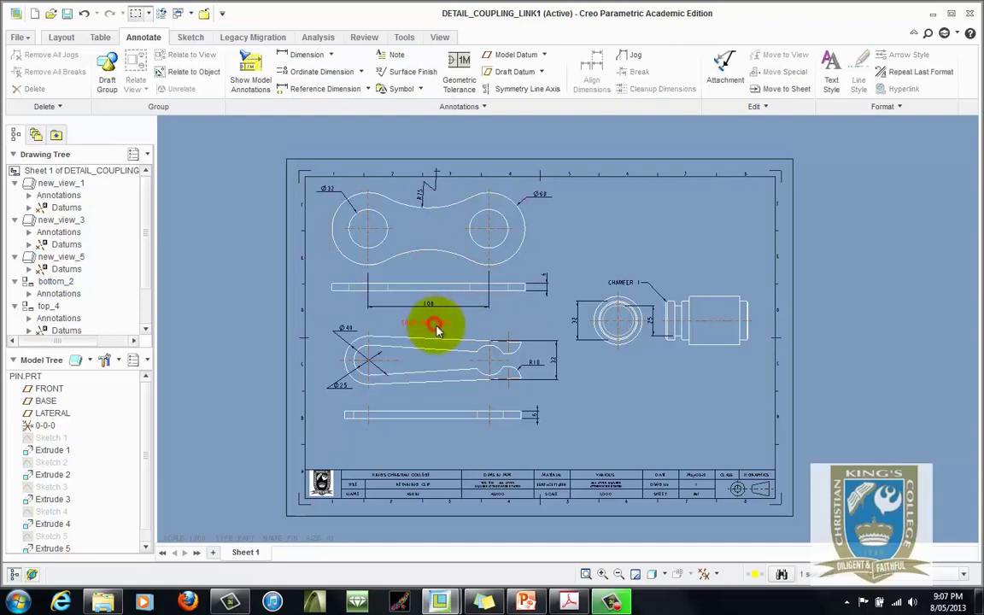
{"action": "left_click_drag", "start_coordinate": [433, 334], "coordinate": [429, 329]}
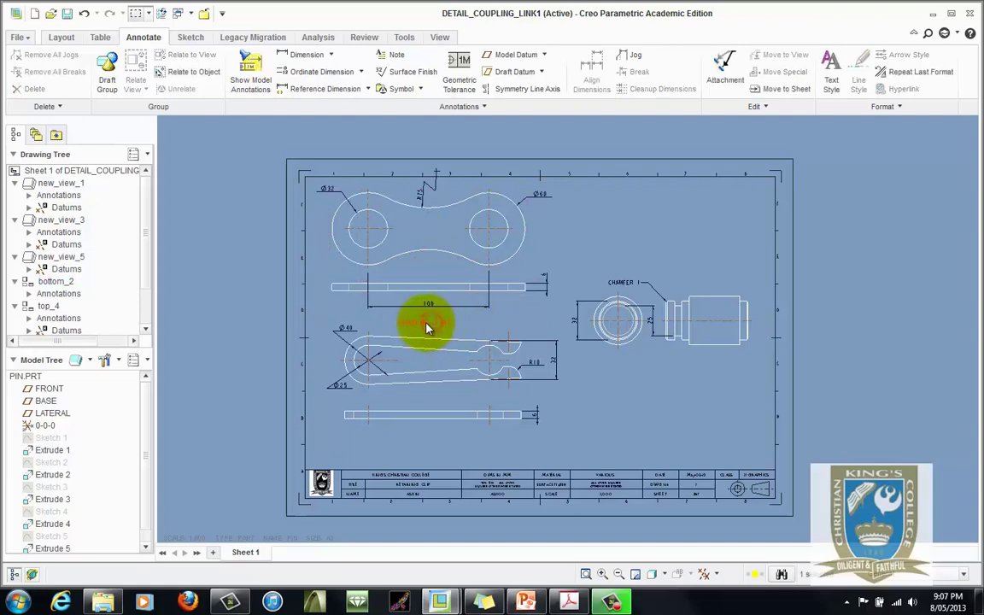
{"action": "scroll", "coordinate": [436, 319], "scroll_direction": "down", "scroll_amount": 4}
{"action": "left_click", "coordinate": [432, 322]}
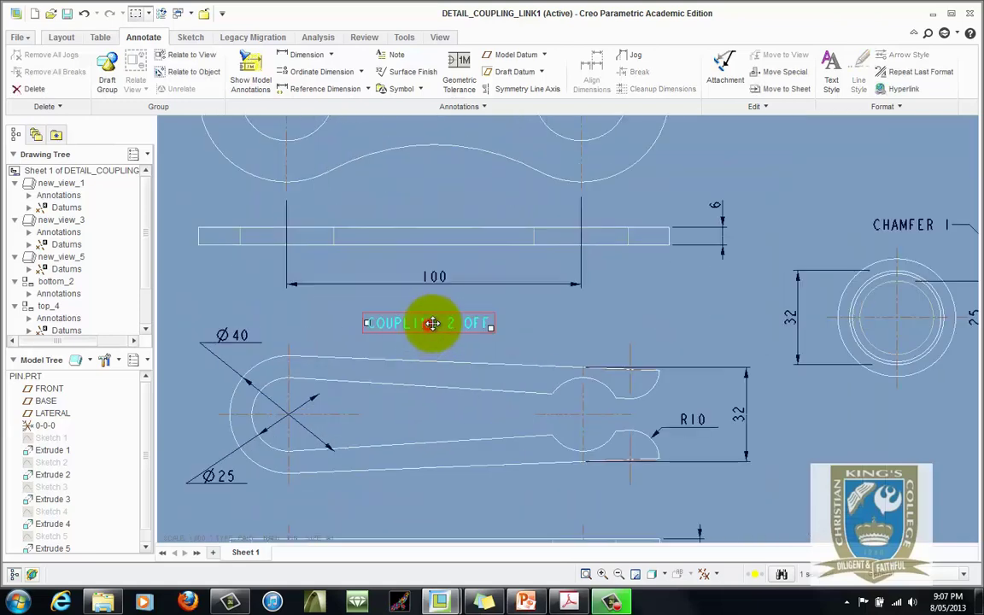
{"action": "left_click_drag", "start_coordinate": [439, 308], "coordinate": [441, 299]}
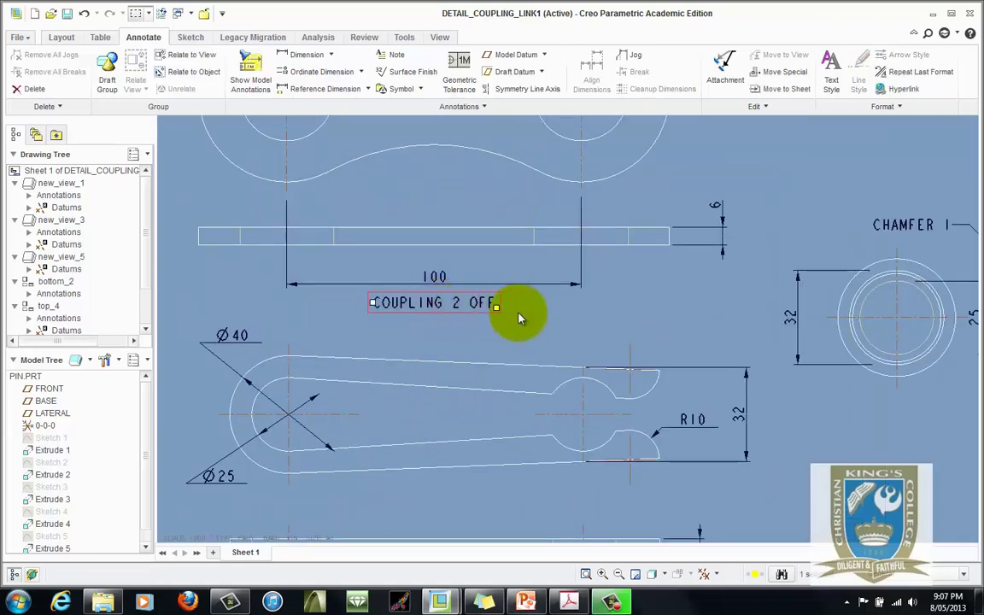
{"action": "scroll", "coordinate": [484, 299], "scroll_direction": "down", "scroll_amount": 1}
{"action": "scroll", "coordinate": [488, 318], "scroll_direction": "up", "scroll_amount": 5}
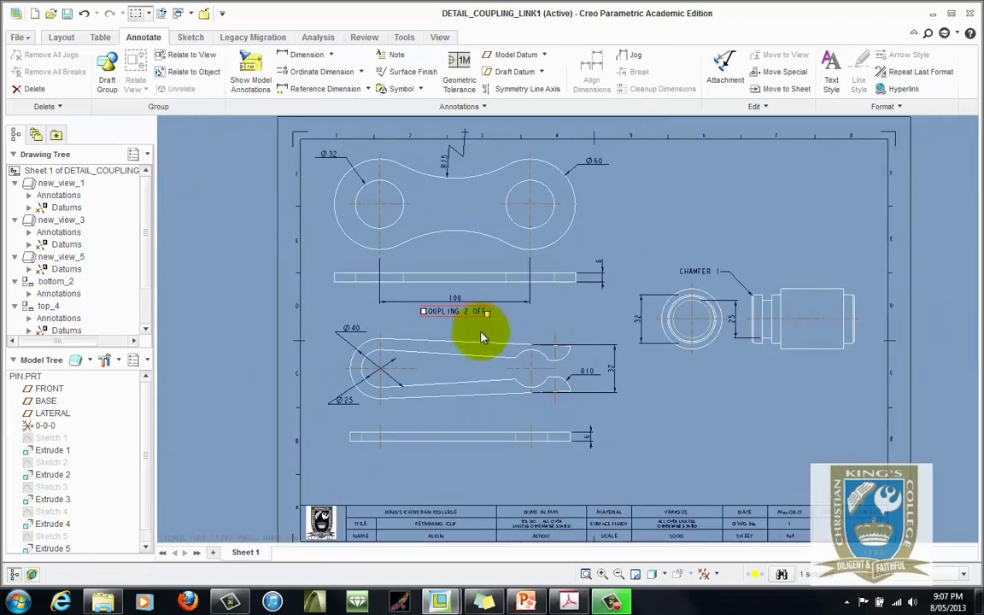
Step: Check mx10fx40.pdf in Adobe Acrobat Pro, return to the Creo drawing and set the title block's title to COUPLING LINK DETAILS
{"action": "left_click", "coordinate": [569, 601]}
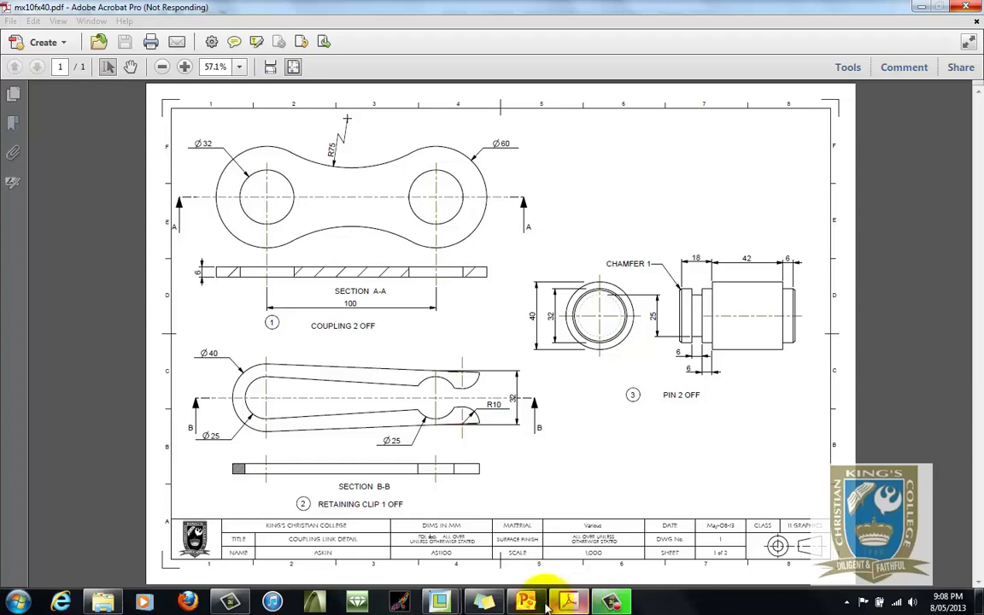
{"action": "mouse_move", "coordinate": [439, 598]}
{"action": "left_click", "coordinate": [484, 516]}
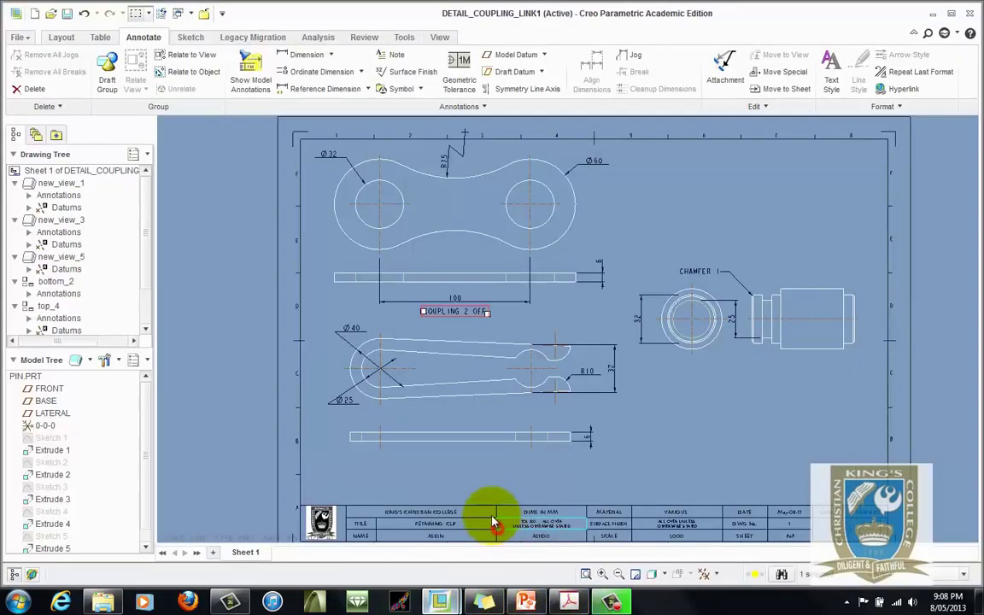
{"action": "scroll", "coordinate": [416, 403], "scroll_direction": "up", "scroll_amount": 3}
{"action": "scroll", "coordinate": [446, 418], "scroll_direction": "down", "scroll_amount": 5}
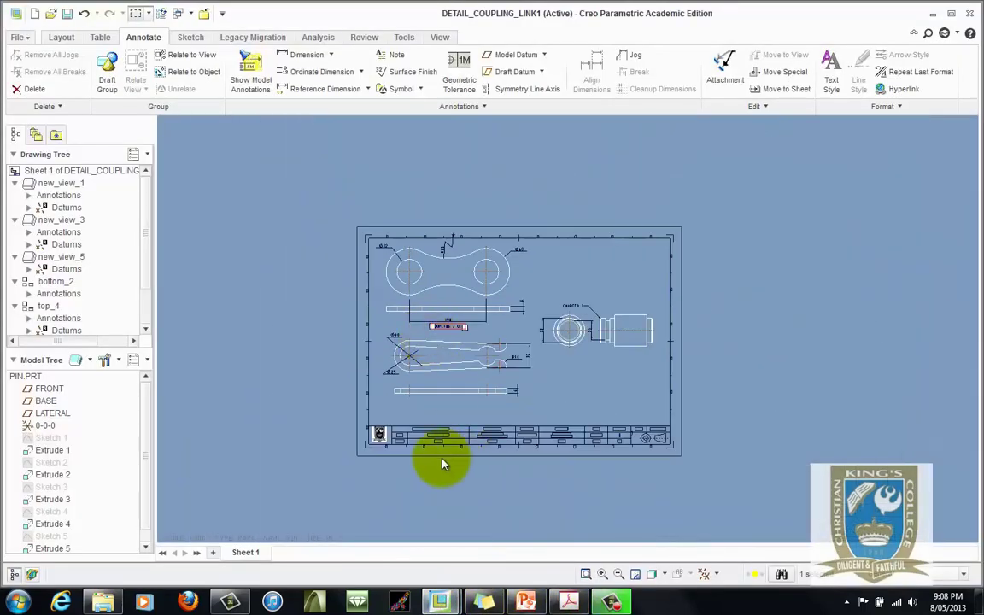
{"action": "scroll", "coordinate": [442, 461], "scroll_direction": "up", "scroll_amount": 7}
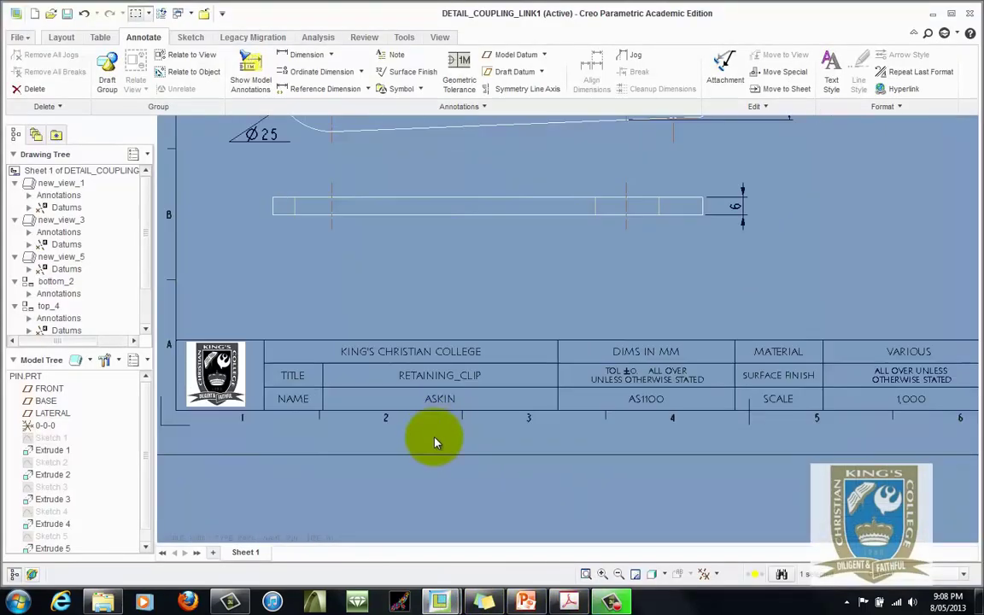
{"action": "double_click", "coordinate": [434, 378]}
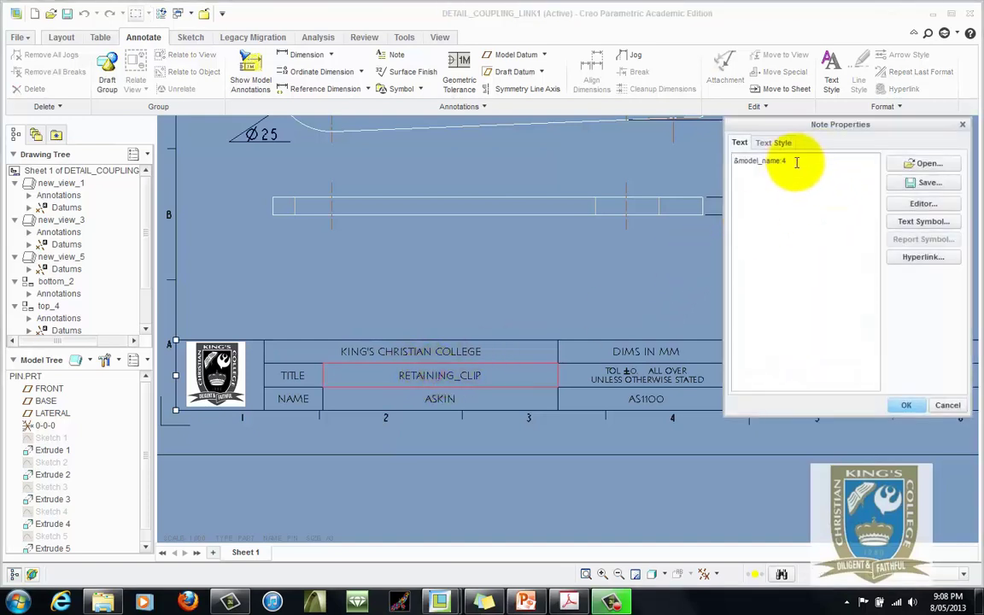
{"action": "left_click_drag", "start_coordinate": [734, 161], "coordinate": [795, 160]}
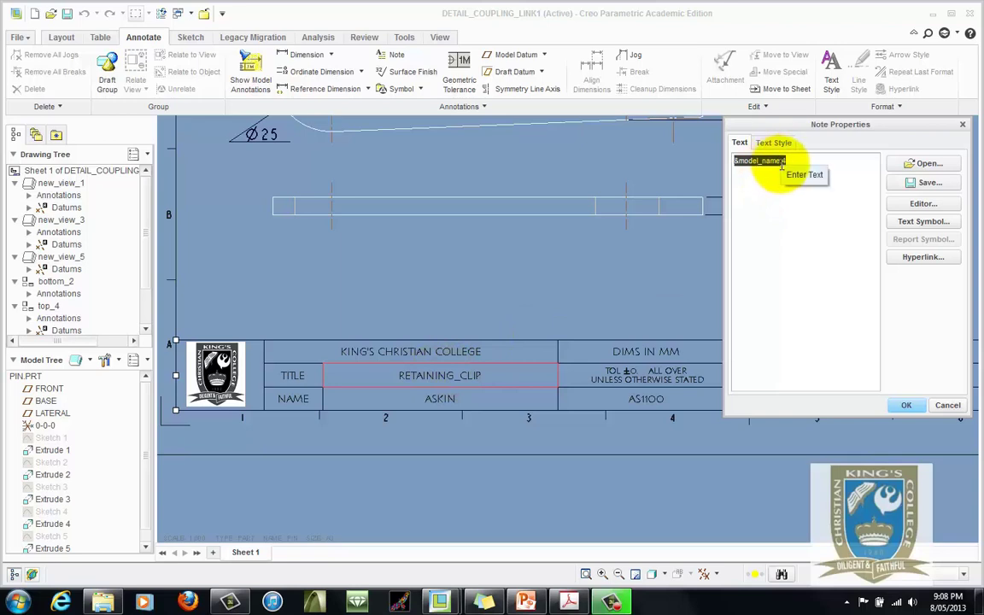
{"action": "type", "text": "co"}
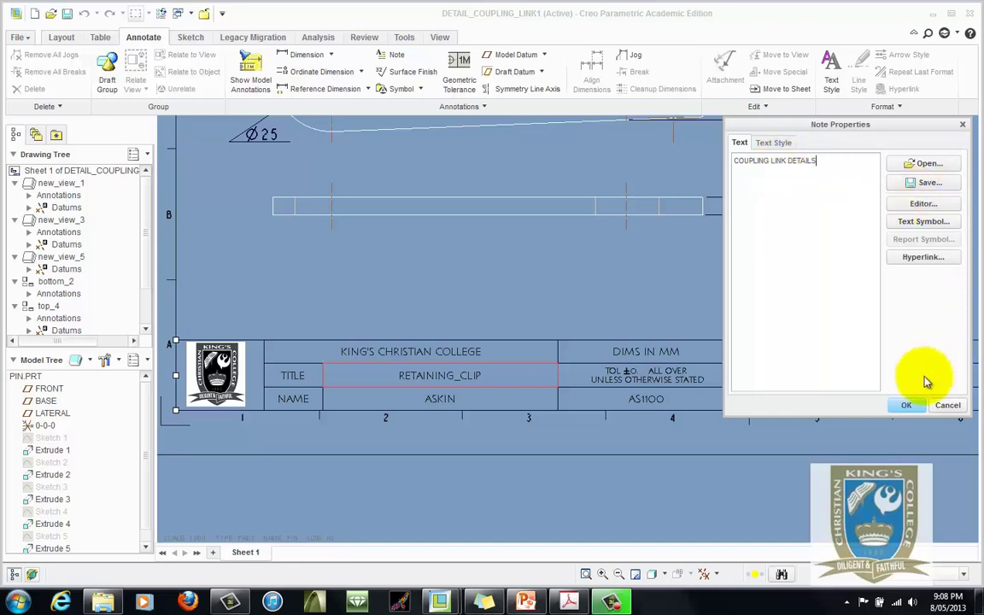
{"action": "left_click", "coordinate": [903, 404]}
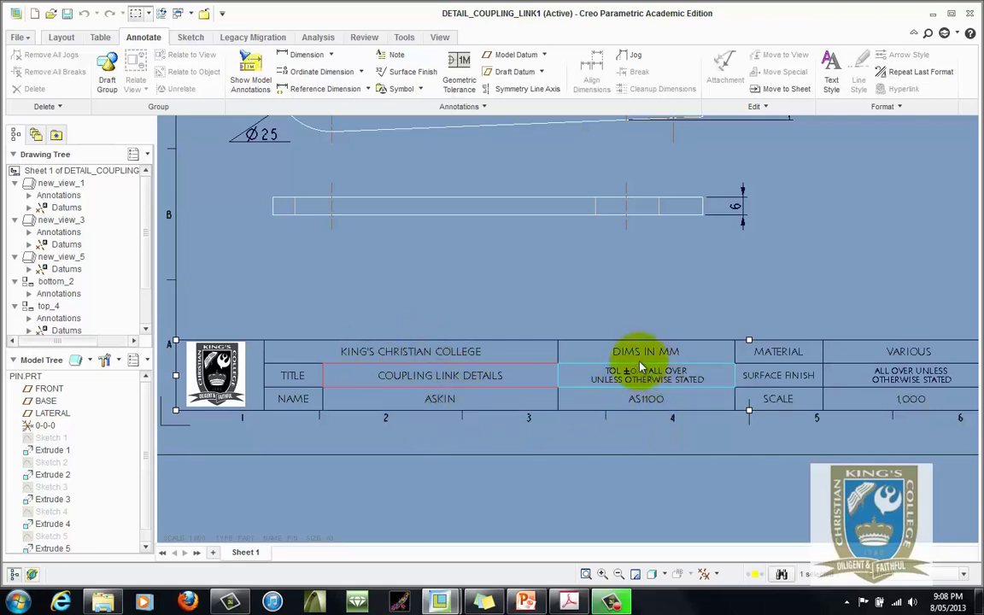
Step: Set the title block's sheet number to 1 of 2
{"action": "scroll", "coordinate": [457, 358], "scroll_direction": "down", "scroll_amount": 3}
{"action": "scroll", "coordinate": [670, 369], "scroll_direction": "up", "scroll_amount": 3}
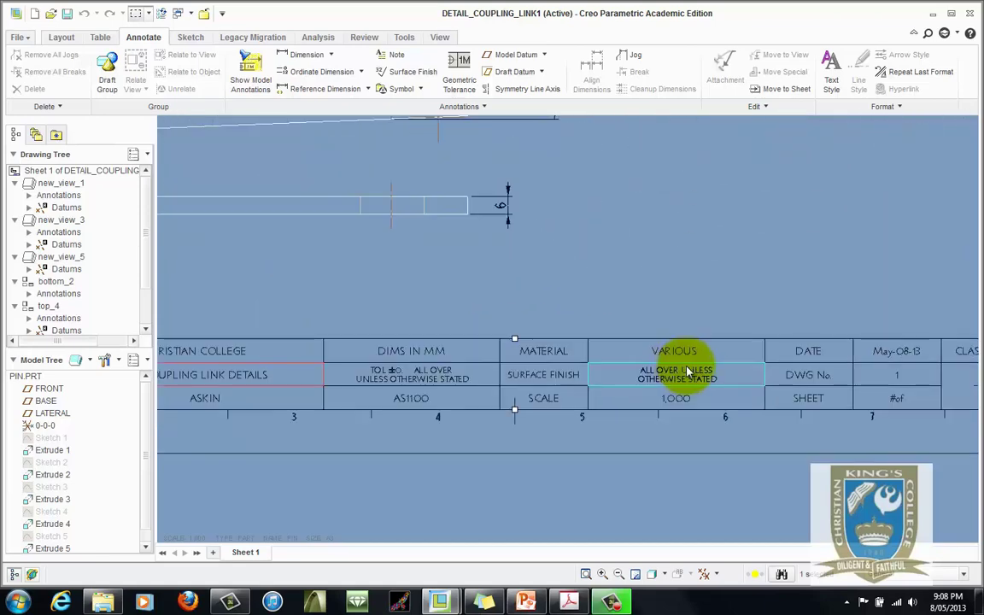
{"action": "scroll", "coordinate": [621, 384], "scroll_direction": "down", "scroll_amount": 3}
{"action": "scroll", "coordinate": [632, 396], "scroll_direction": "up", "scroll_amount": 3}
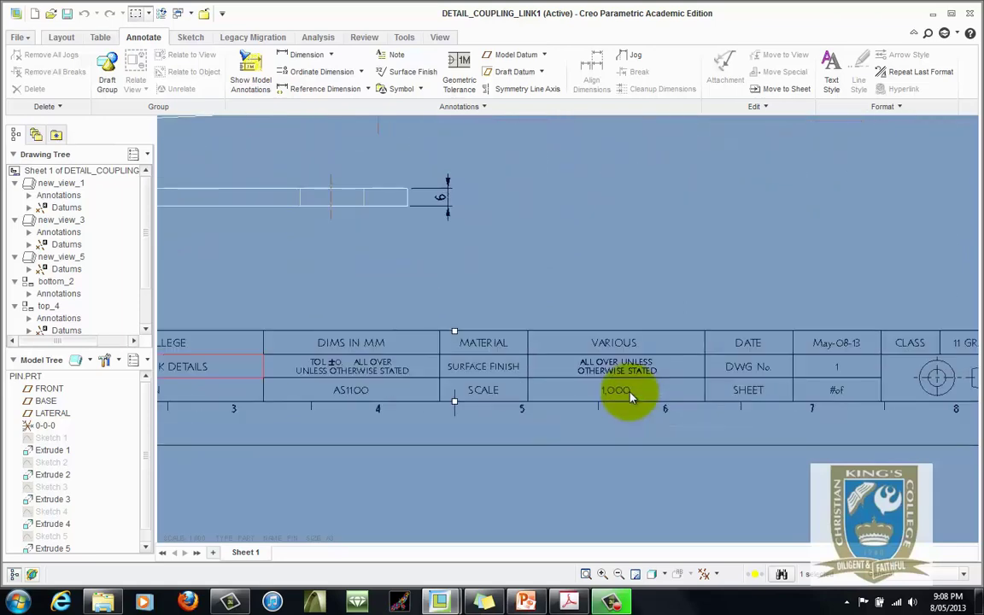
{"action": "scroll", "coordinate": [621, 396], "scroll_direction": "down", "scroll_amount": 1}
{"action": "scroll", "coordinate": [622, 396], "scroll_direction": "down", "scroll_amount": 3}
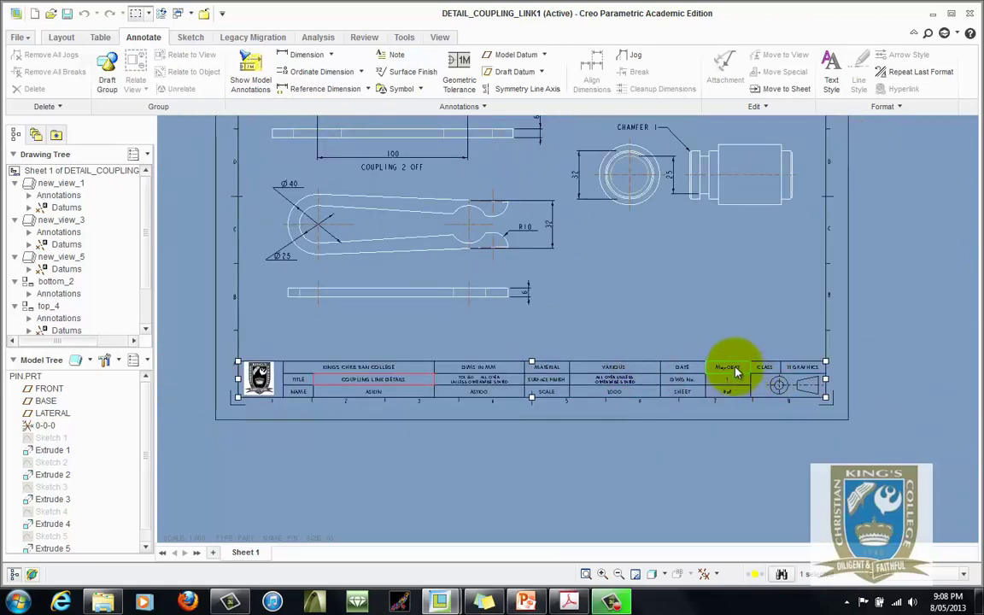
{"action": "scroll", "coordinate": [737, 373], "scroll_direction": "up", "scroll_amount": 3}
{"action": "scroll", "coordinate": [721, 394], "scroll_direction": "up", "scroll_amount": 3}
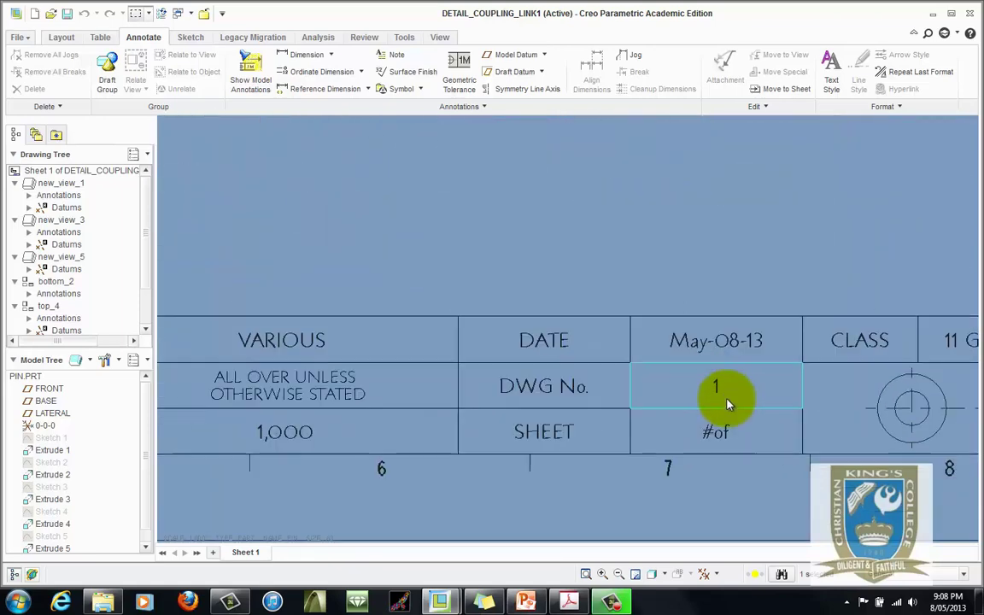
{"action": "double_click", "coordinate": [717, 435]}
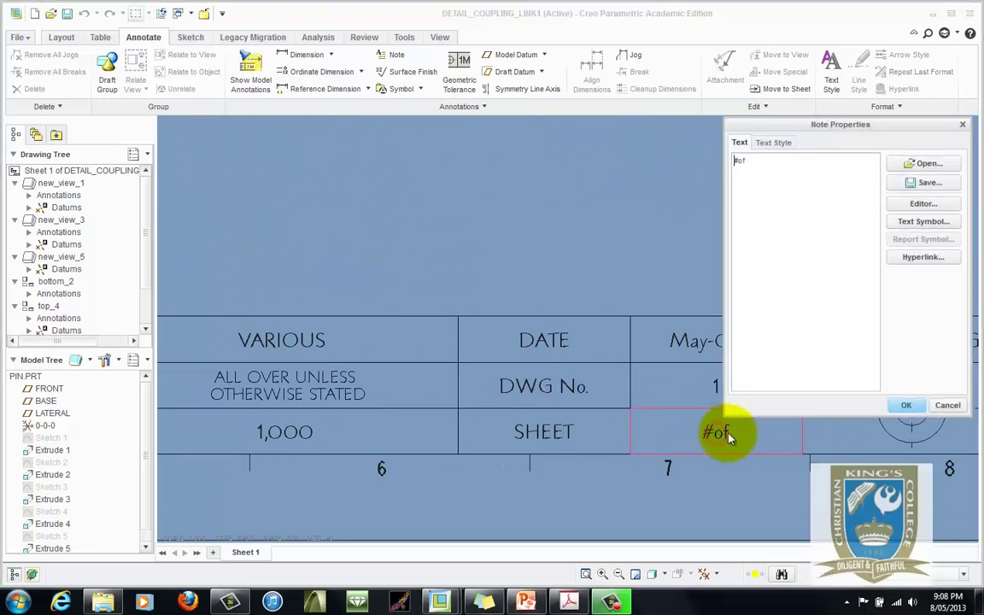
{"action": "left_click", "coordinate": [739, 161]}
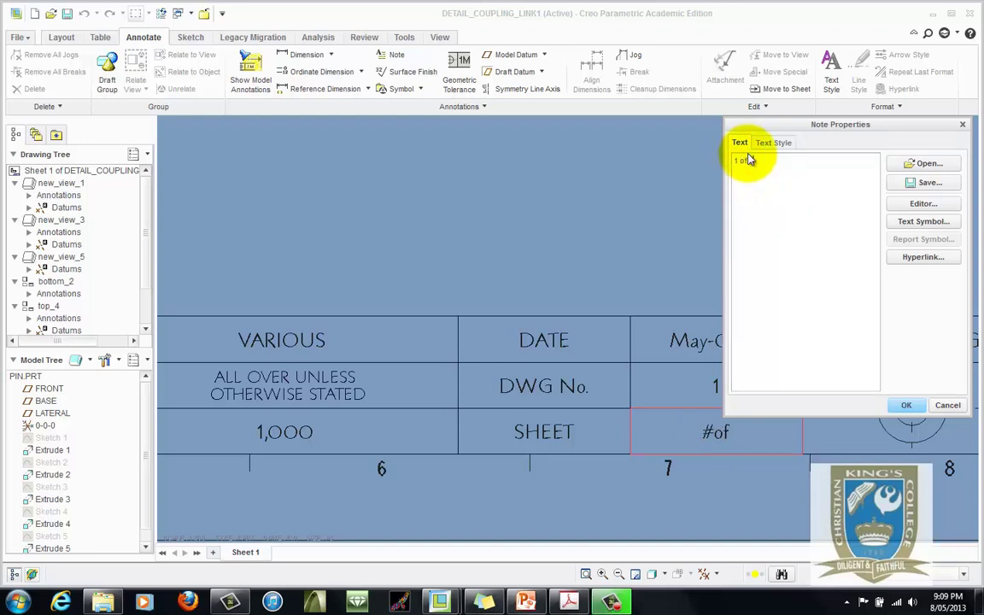
{"action": "type", "text": "2"}
{"action": "left_click", "coordinate": [906, 405]}
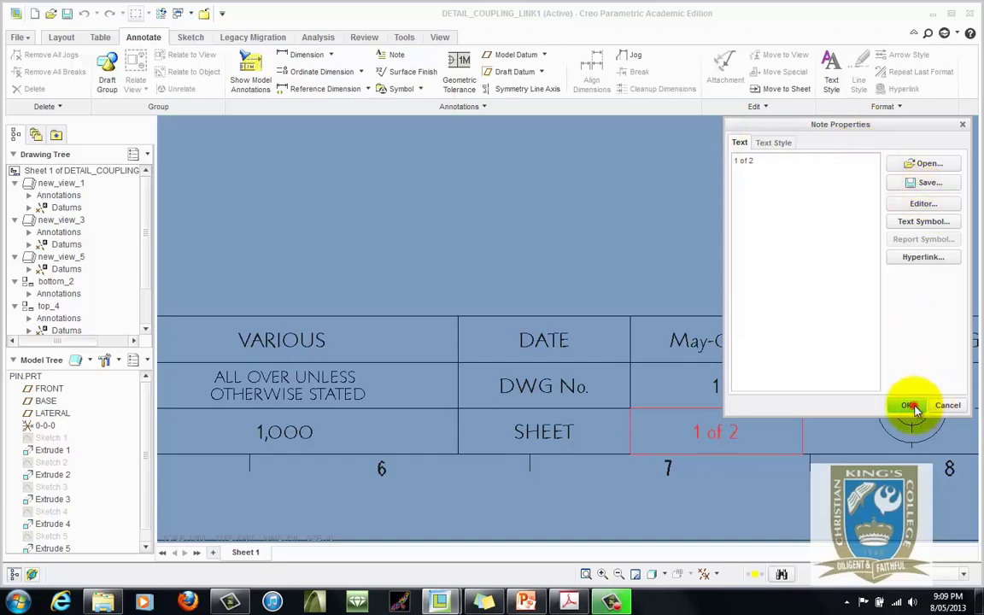
Step: Save the DETAIL_COUPLING_LINK1 drawing in the Coupling Link folder and accept the mass properties conflicts for all three parts
{"action": "left_click", "coordinate": [738, 246]}
{"action": "scroll", "coordinate": [576, 340], "scroll_direction": "down", "scroll_amount": 3}
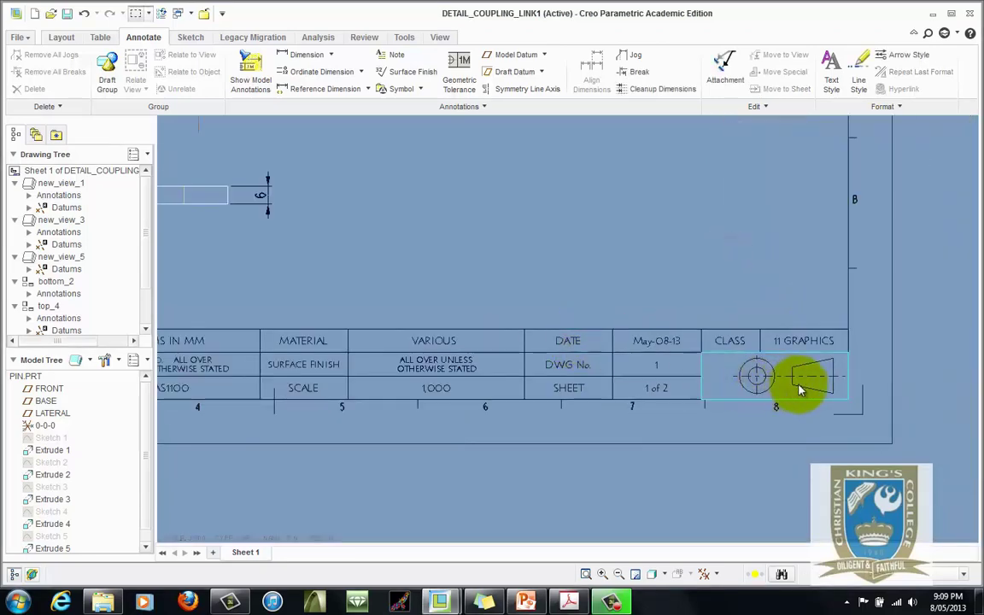
{"action": "scroll", "coordinate": [774, 385], "scroll_direction": "down", "scroll_amount": 3}
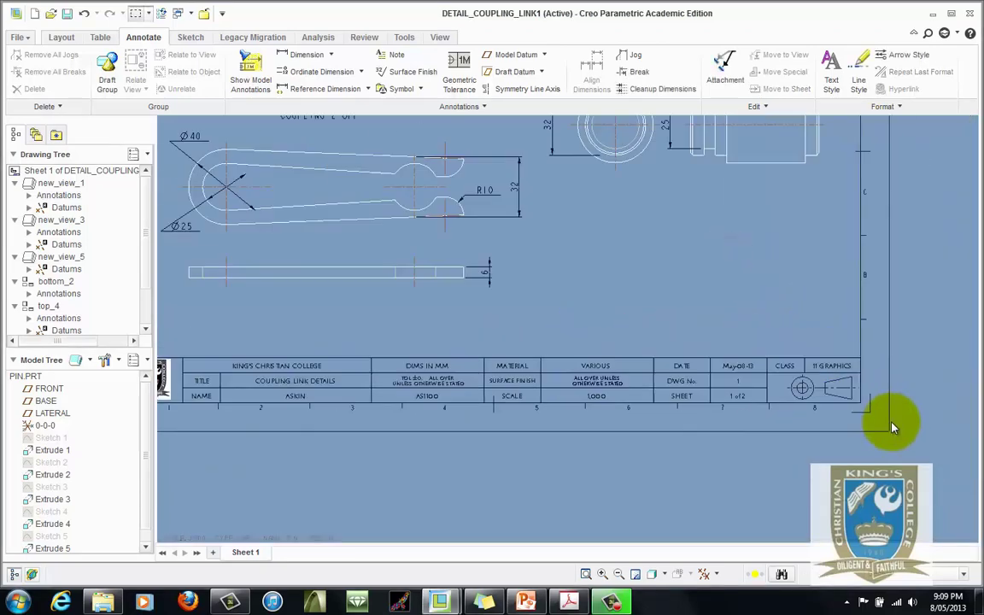
{"action": "scroll", "coordinate": [740, 457], "scroll_direction": "down", "scroll_amount": 2}
{"action": "scroll", "coordinate": [748, 344], "scroll_direction": "up", "scroll_amount": 1}
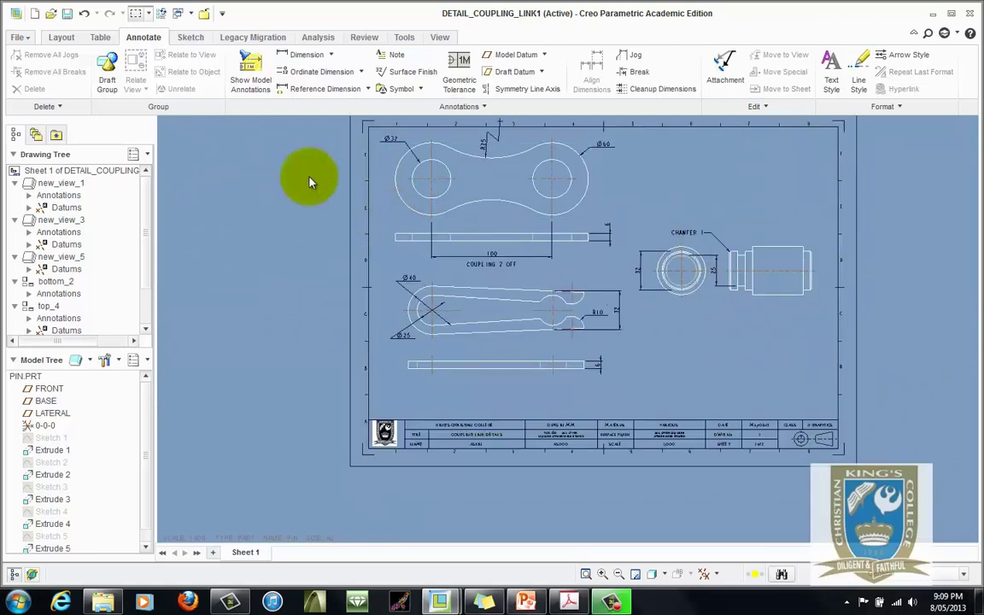
{"action": "left_click", "coordinate": [68, 14]}
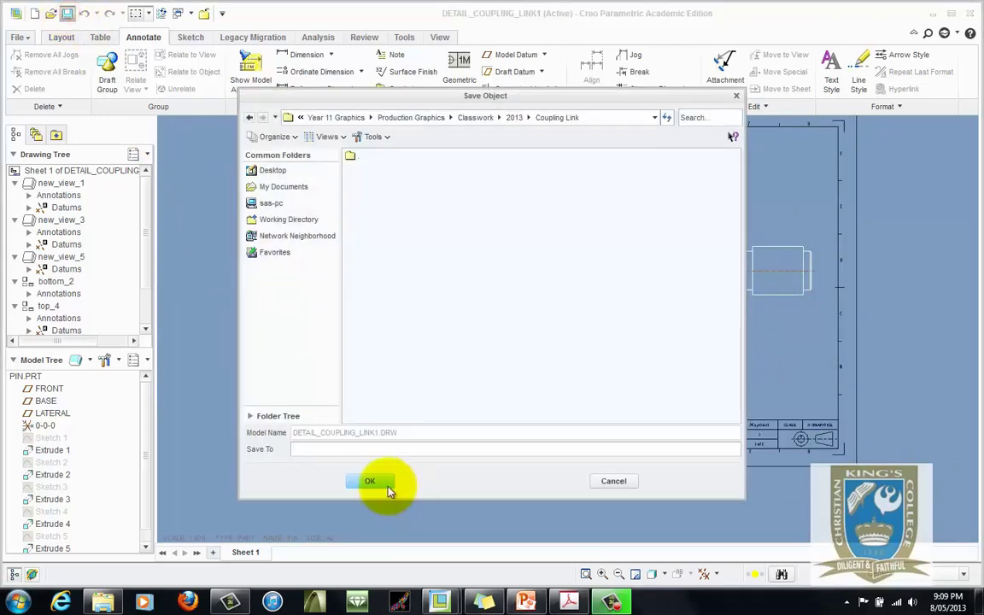
{"action": "left_click", "coordinate": [387, 487]}
{"action": "left_click", "coordinate": [401, 379]}
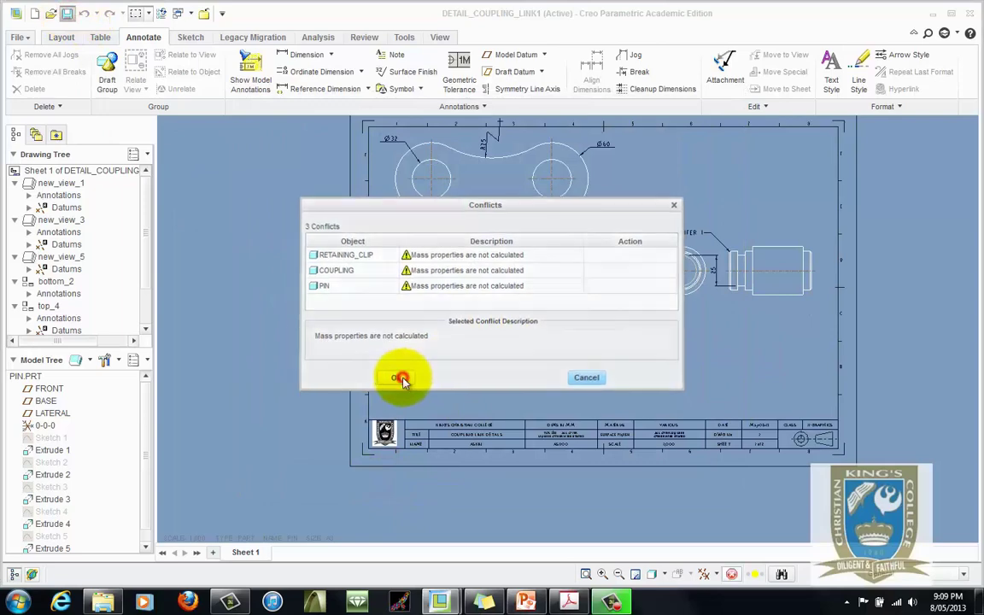
Step: Check the section views in the reference PDF in Adobe Acrobat Pro and return to the Creo drawing
{"action": "scroll", "coordinate": [436, 342], "scroll_direction": "down", "scroll_amount": 1}
{"action": "scroll", "coordinate": [463, 282], "scroll_direction": "up", "scroll_amount": 1}
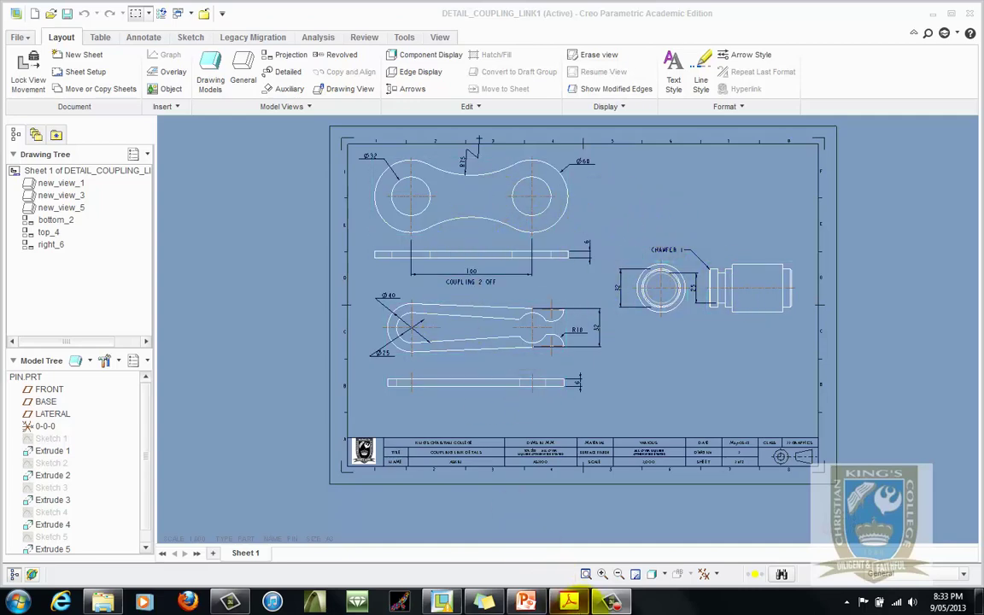
{"action": "left_click", "coordinate": [569, 602]}
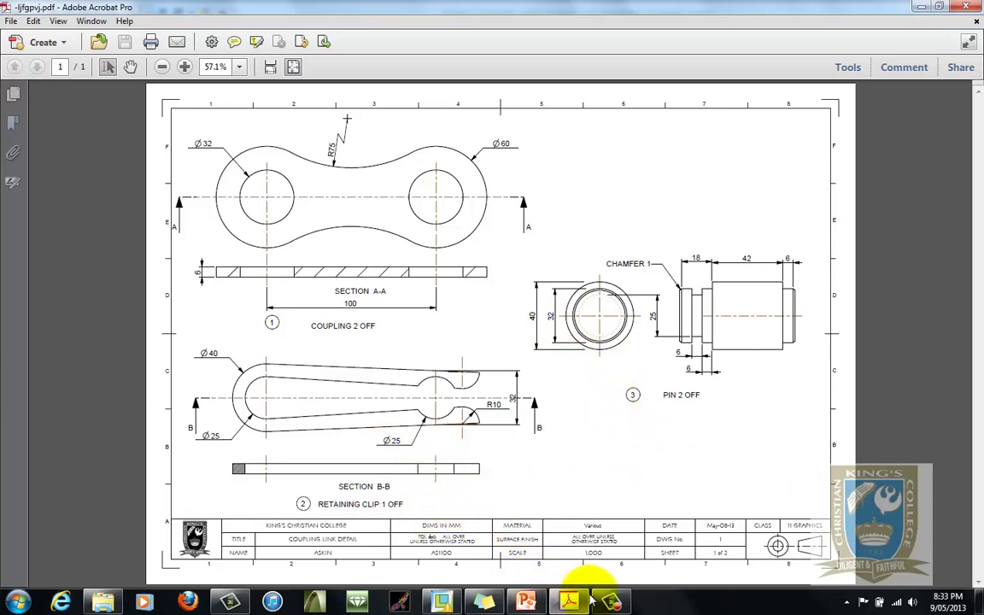
{"action": "mouse_move", "coordinate": [553, 602]}
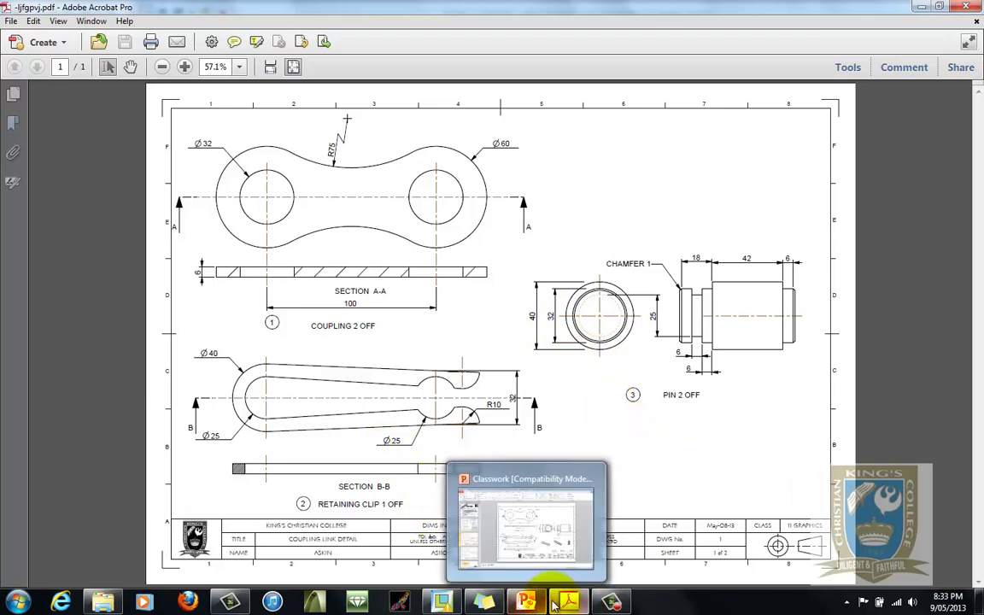
{"action": "left_click", "coordinate": [442, 601]}
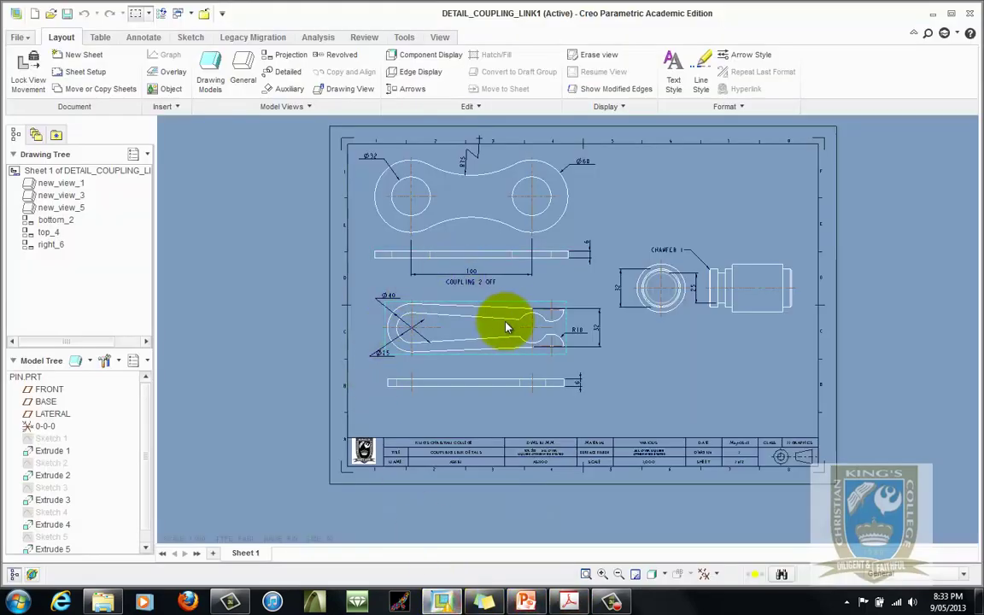
{"action": "scroll", "coordinate": [501, 316], "scroll_direction": "up", "scroll_amount": 2}
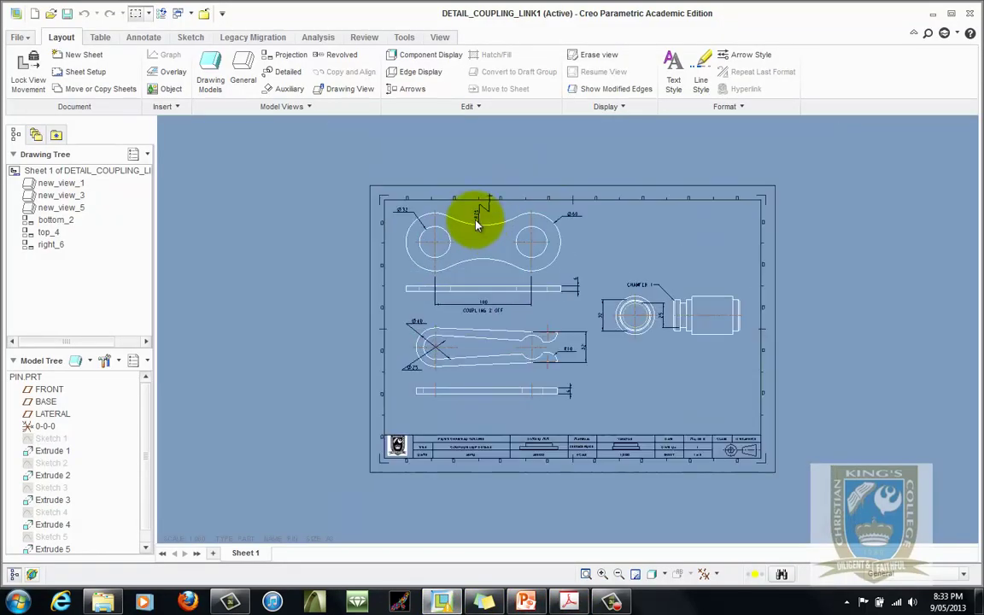
{"action": "scroll", "coordinate": [489, 231], "scroll_direction": "down", "scroll_amount": 2}
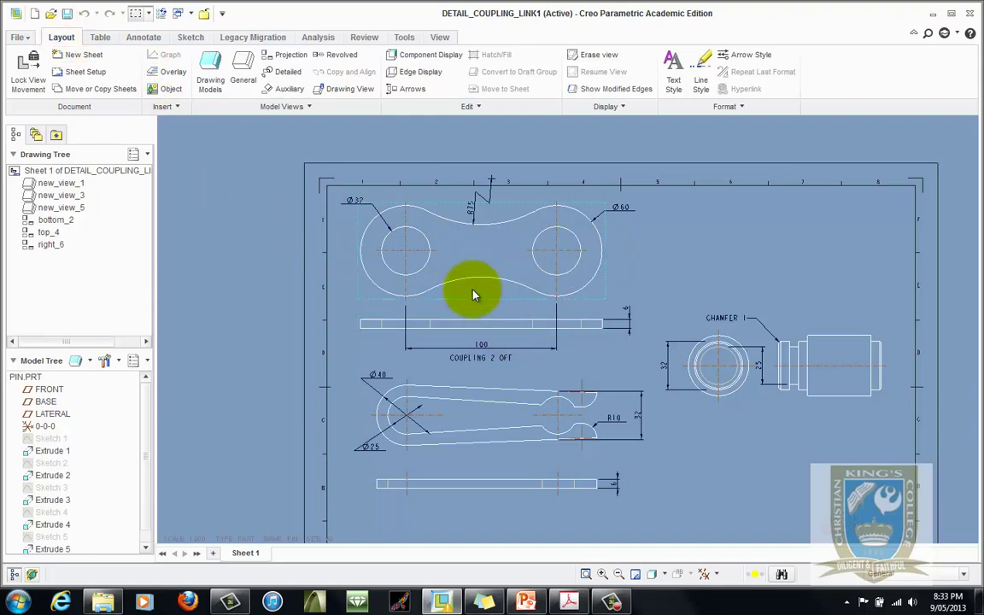
Step: Set the coupling's edge view to a 2D cross-section and start creating a new full section for it
{"action": "double_click", "coordinate": [492, 323]}
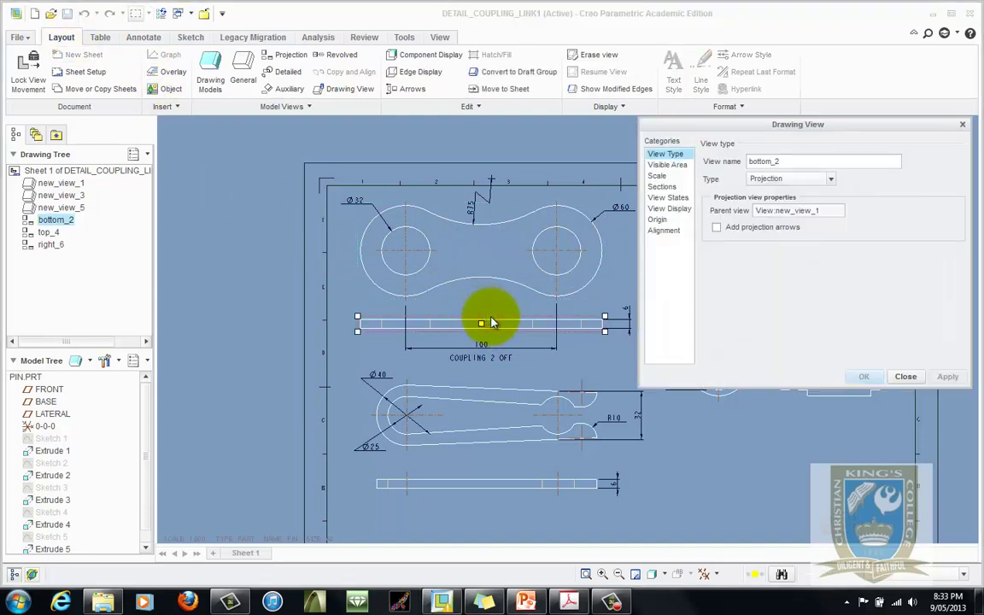
{"action": "left_click", "coordinate": [664, 187]}
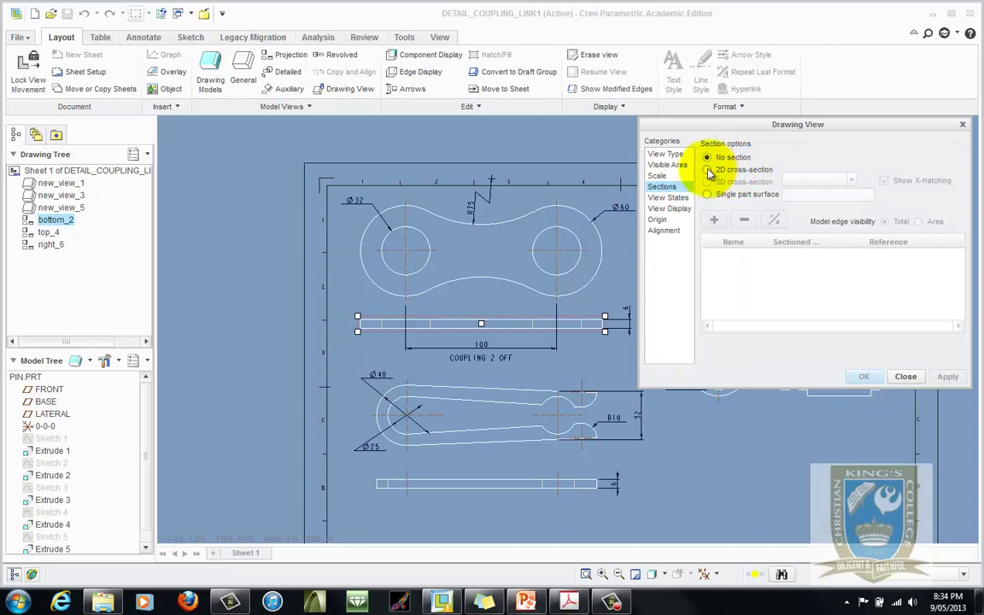
{"action": "left_click", "coordinate": [708, 170]}
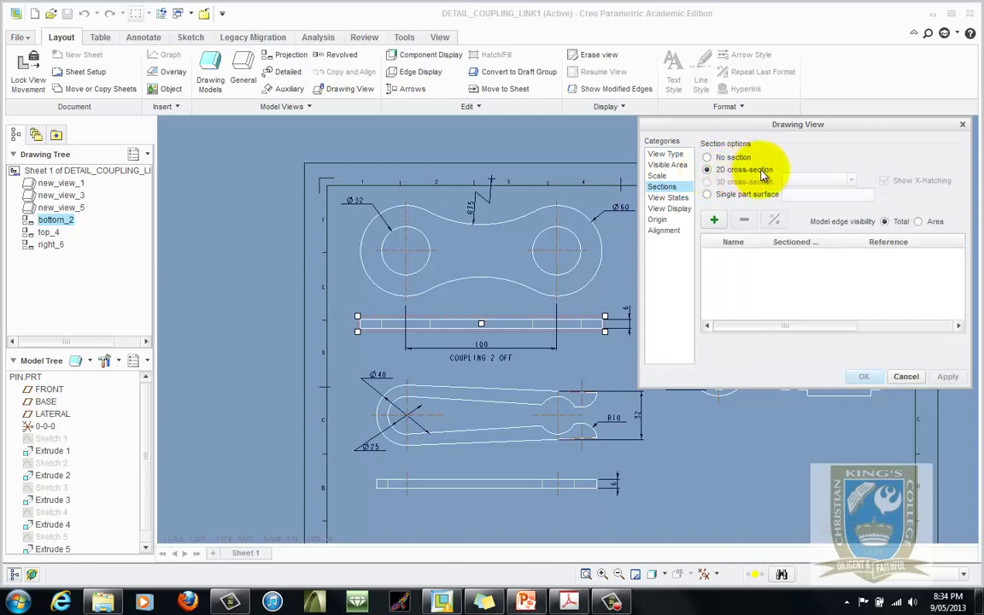
{"action": "left_click", "coordinate": [716, 220]}
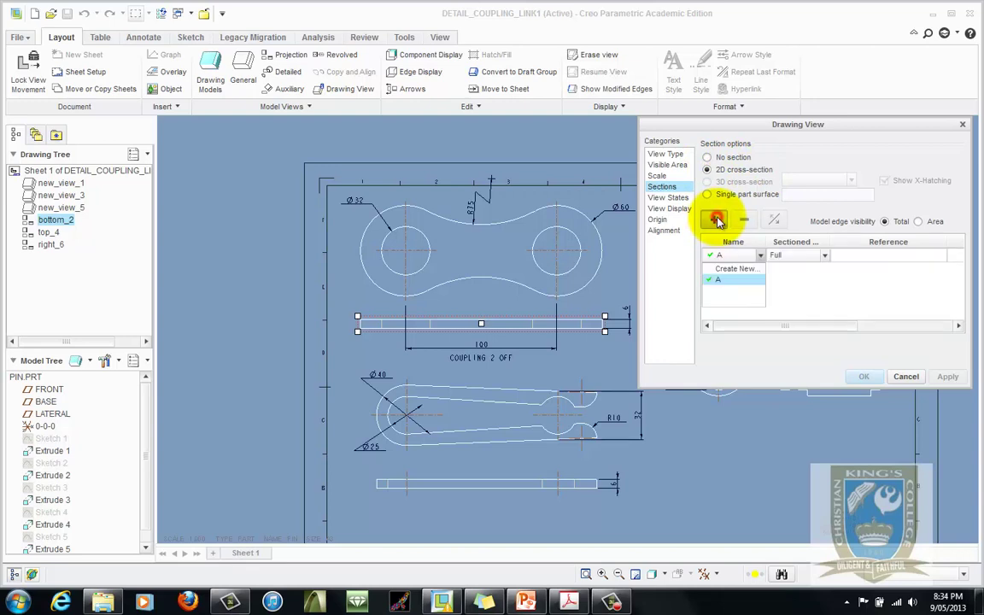
{"action": "left_click", "coordinate": [740, 269]}
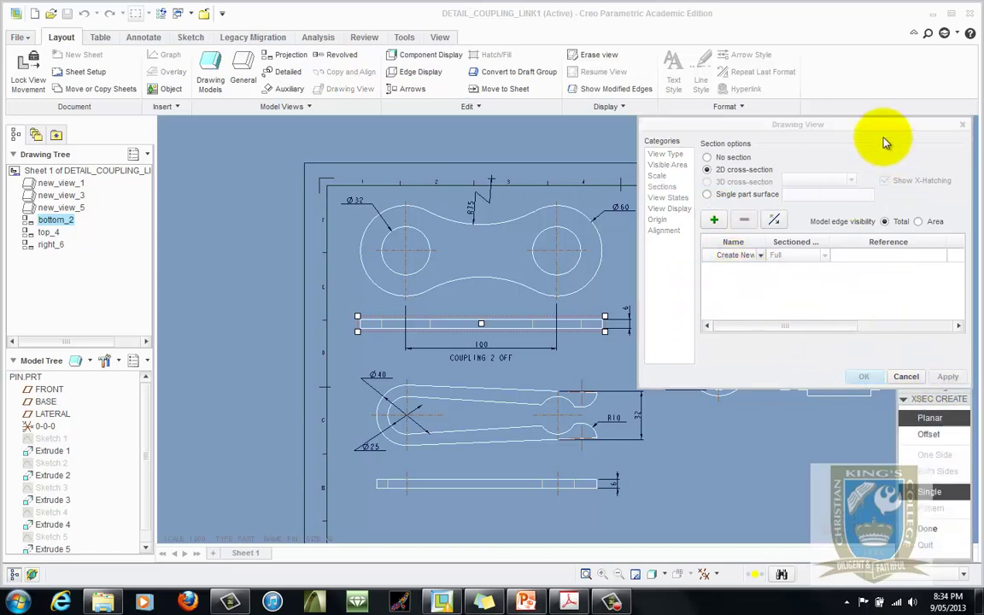
{"action": "mouse_move", "coordinate": [888, 130]}
{"action": "left_mouse_down"}
{"action": "mouse_move", "coordinate": [786, 228]}
{"action": "mouse_move", "coordinate": [277, 296]}
{"action": "mouse_move", "coordinate": [286, 125]}
{"action": "mouse_move", "coordinate": [266, 43]}
{"action": "left_mouse_up"}
{"action": "mouse_move", "coordinate": [947, 387]}
{"action": "left_mouse_down"}
{"action": "mouse_move", "coordinate": [921, 301]}
{"action": "mouse_move", "coordinate": [880, 241]}
{"action": "mouse_move", "coordinate": [927, 242]}
{"action": "left_mouse_up"}
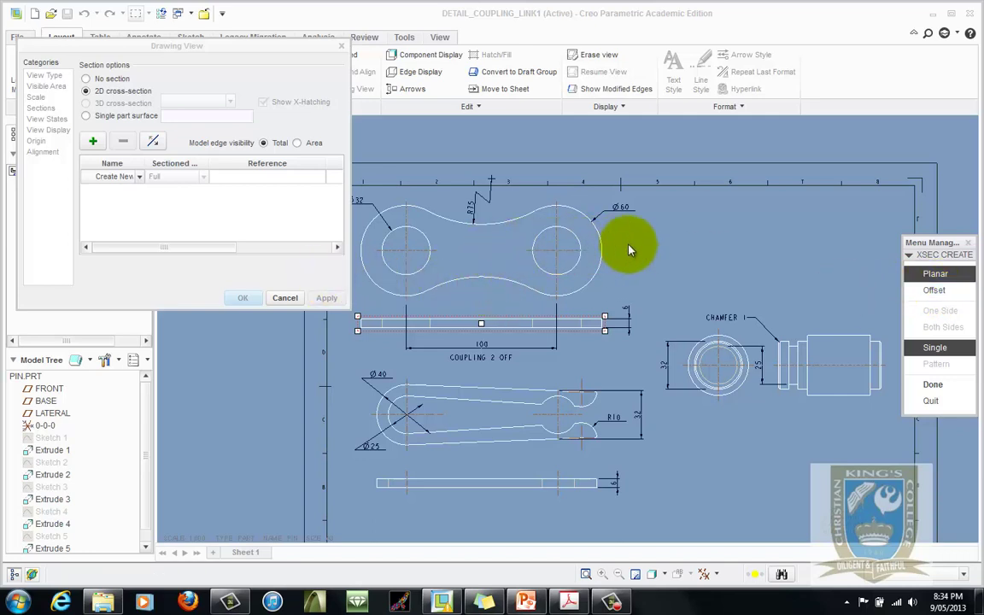
Step: Define the new cross-section as Planar and Single, and name it B
{"action": "left_click", "coordinate": [934, 278]}
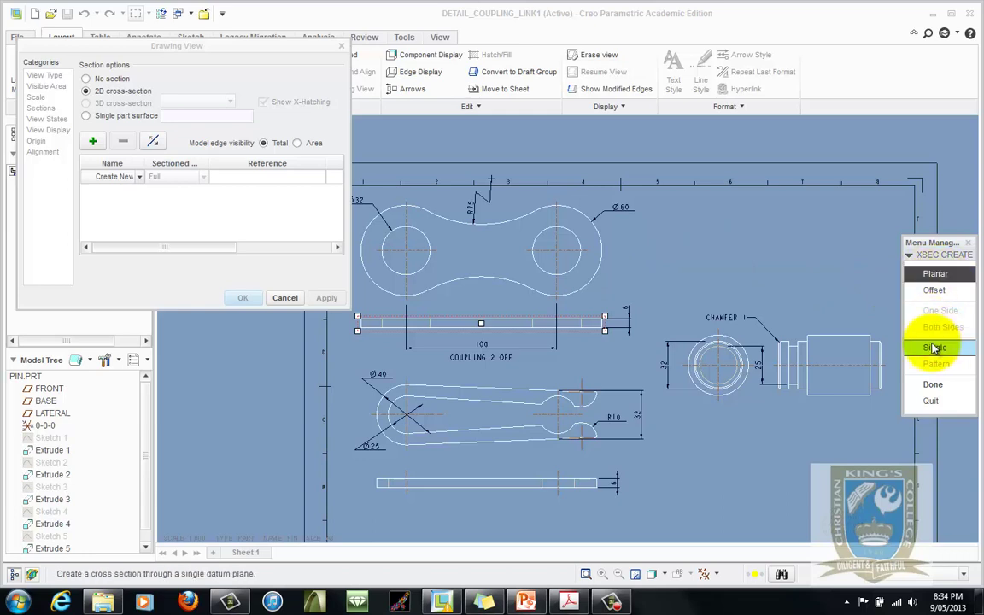
{"action": "left_click", "coordinate": [934, 385]}
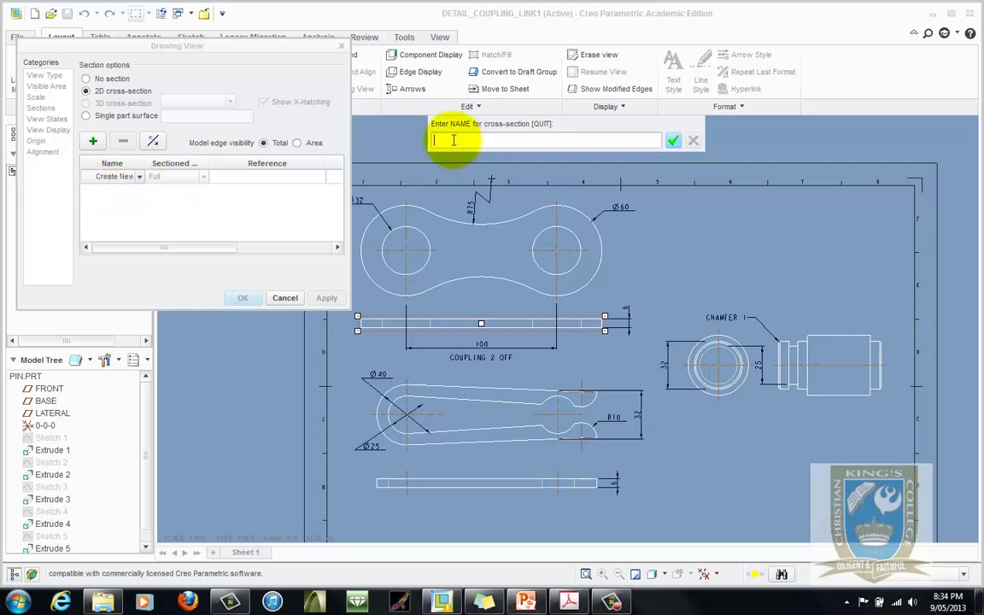
{"action": "type", "text": "B"}
{"action": "key", "text": "Return"}
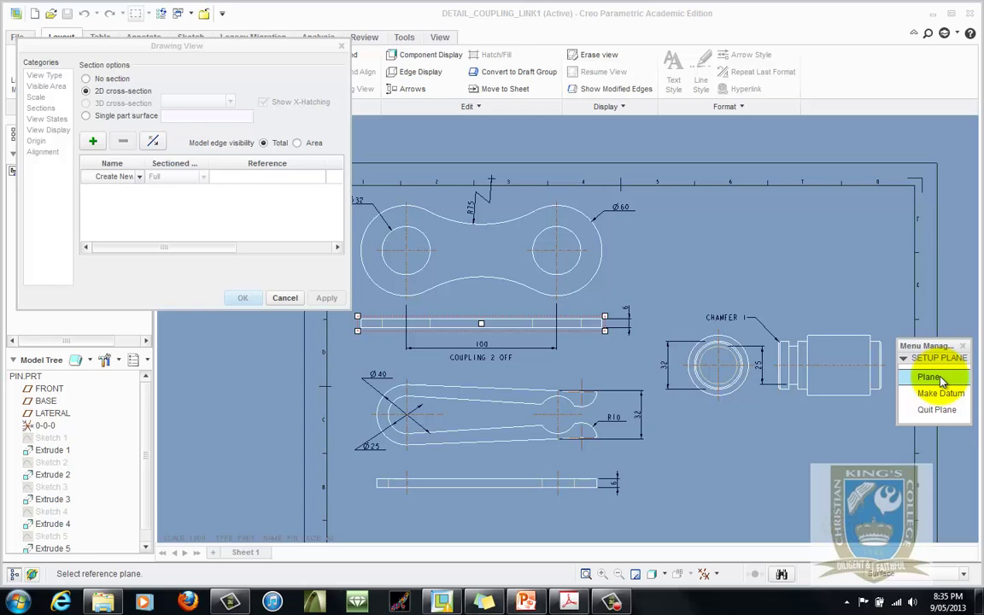
Step: Display the datum planes, cut section B along the horizontal datum plane in the coupling's front view, and apply it to the edge view
{"action": "left_click", "coordinate": [940, 378]}
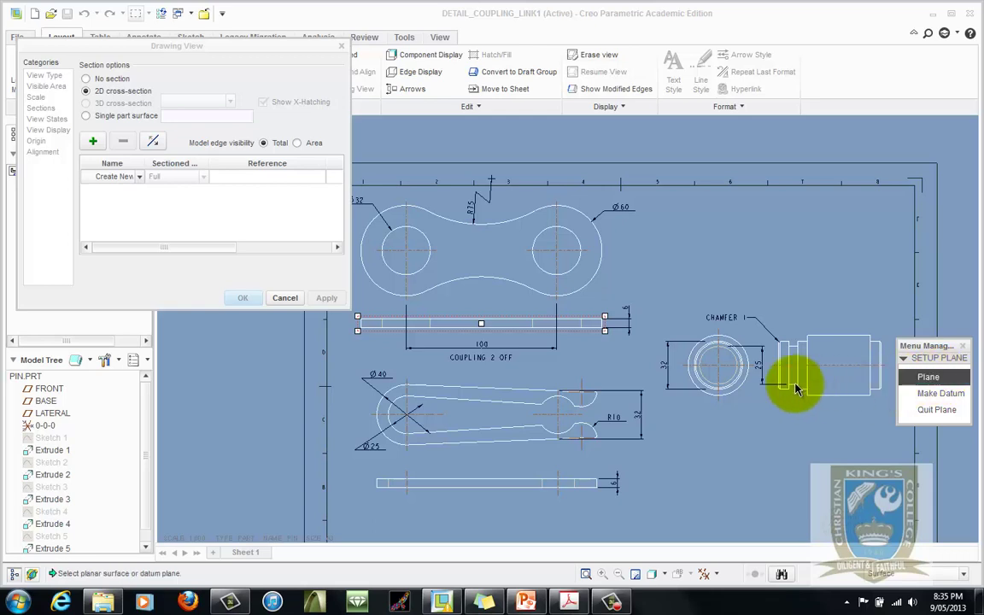
{"action": "left_click", "coordinate": [706, 577]}
{"action": "left_click", "coordinate": [736, 552]}
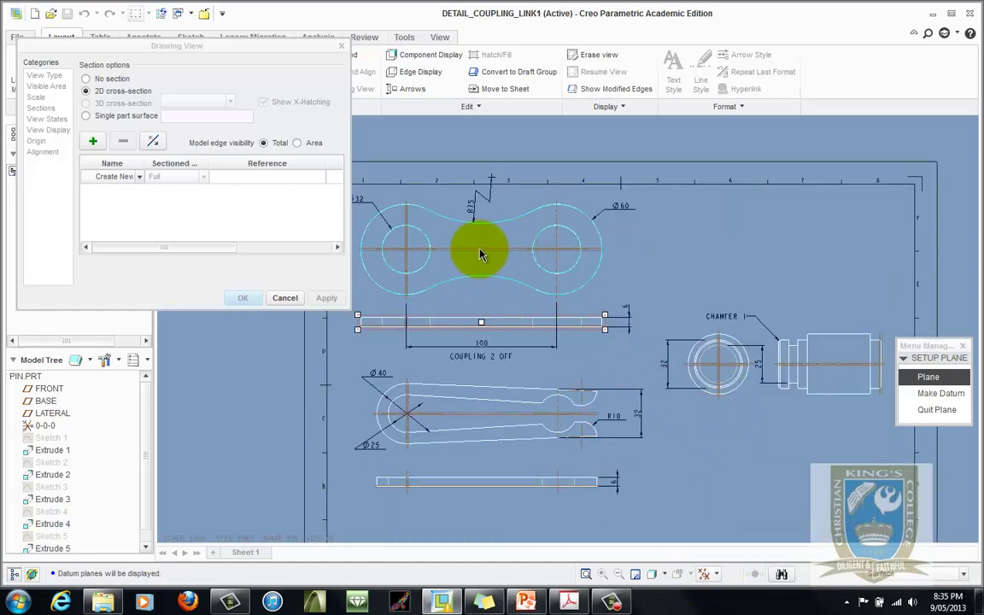
{"action": "left_click", "coordinate": [930, 377]}
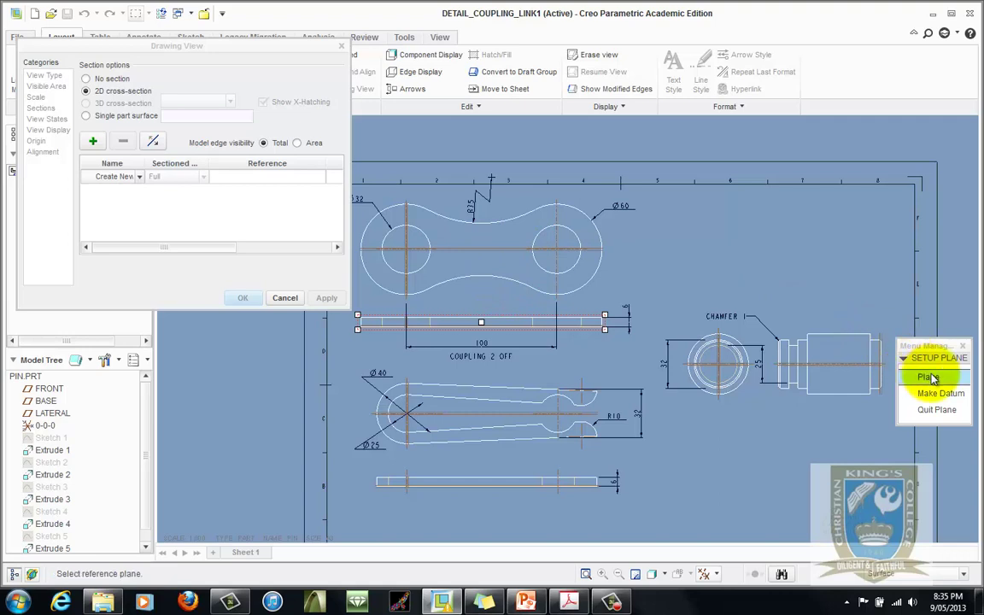
{"action": "left_click", "coordinate": [395, 255]}
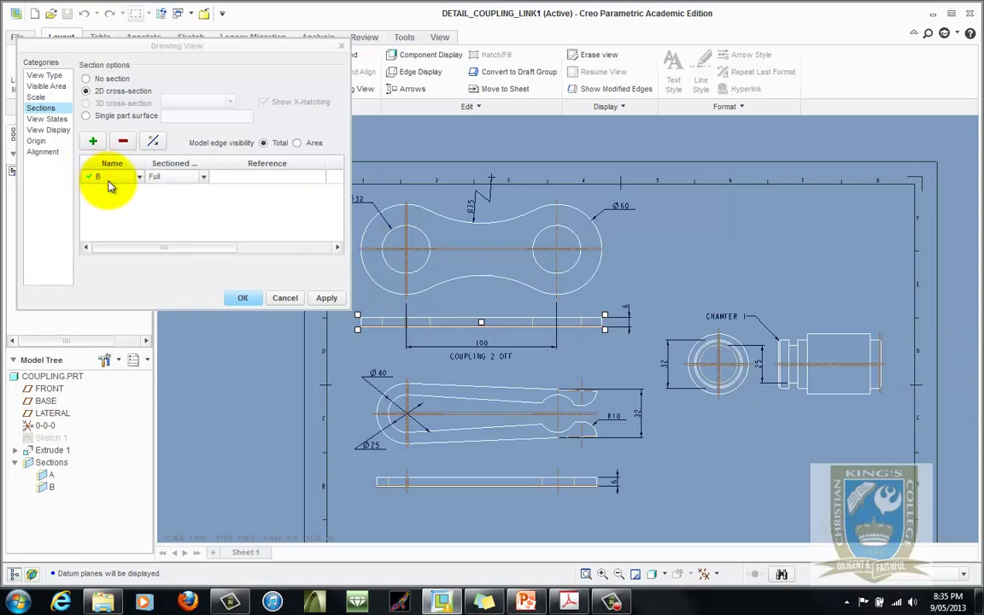
{"action": "left_click", "coordinate": [327, 298]}
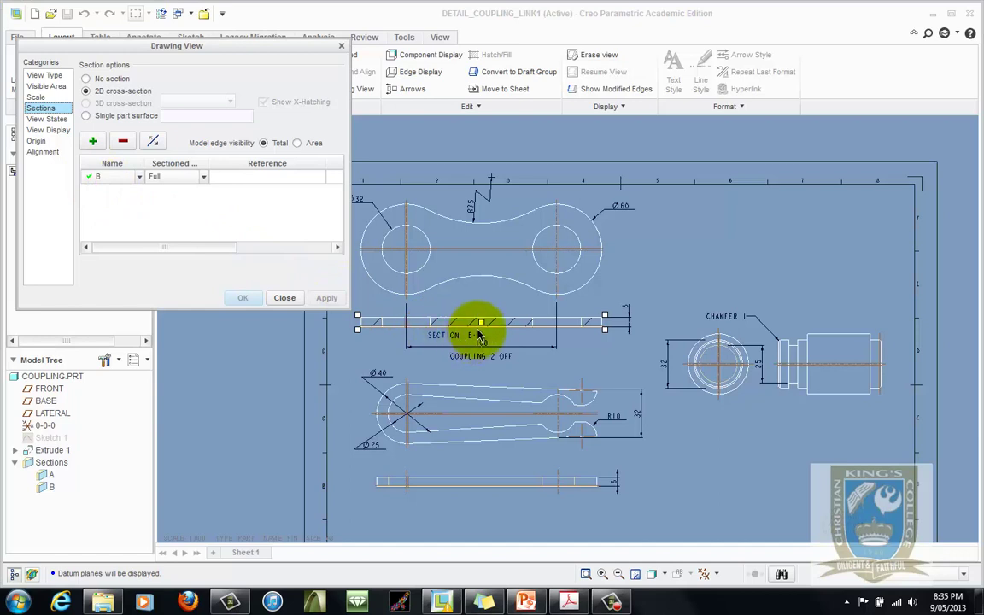
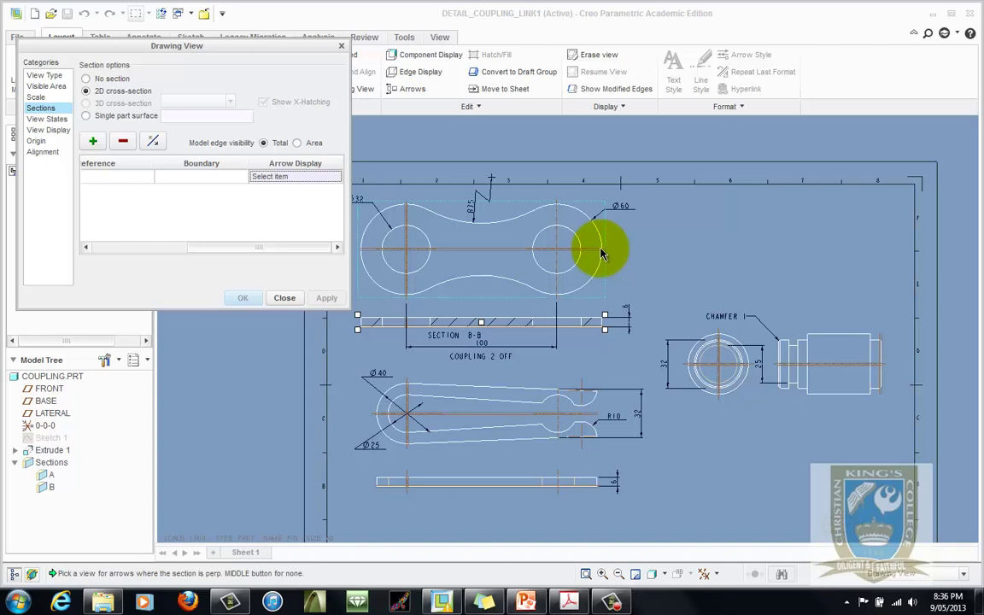
Step: Place section B's cutting arrows on the coupling's front view and hide the datum planes
{"action": "left_click", "coordinate": [601, 253]}
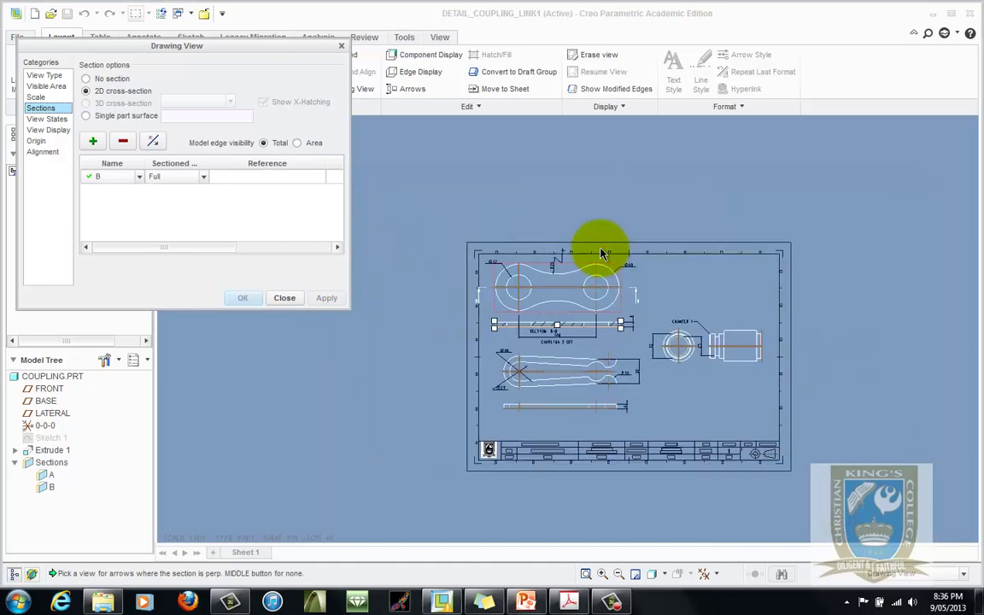
{"action": "scroll", "coordinate": [600, 253], "scroll_direction": "down", "scroll_amount": 2}
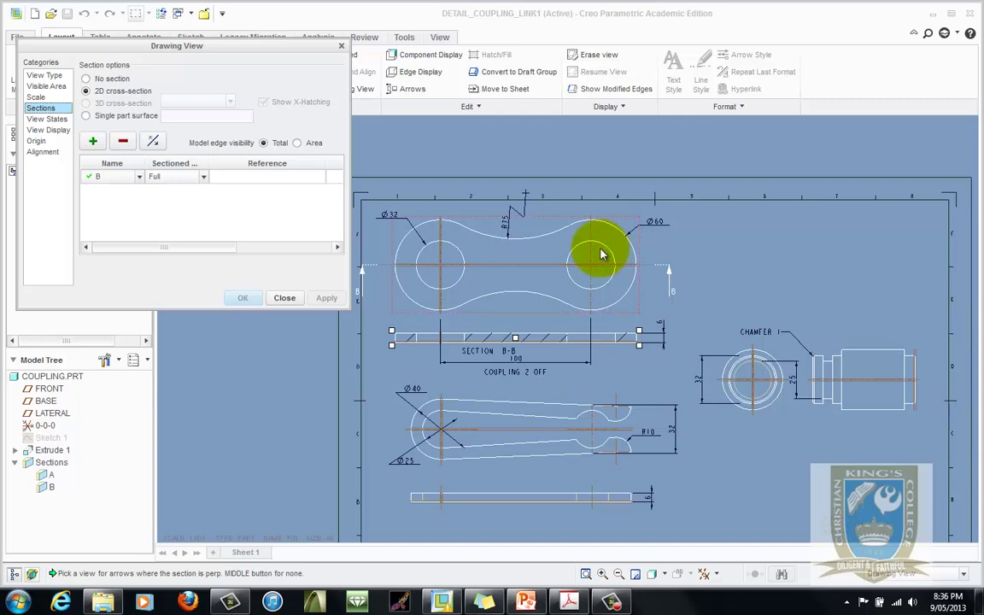
{"action": "left_click", "coordinate": [705, 573]}
{"action": "left_click", "coordinate": [726, 547]}
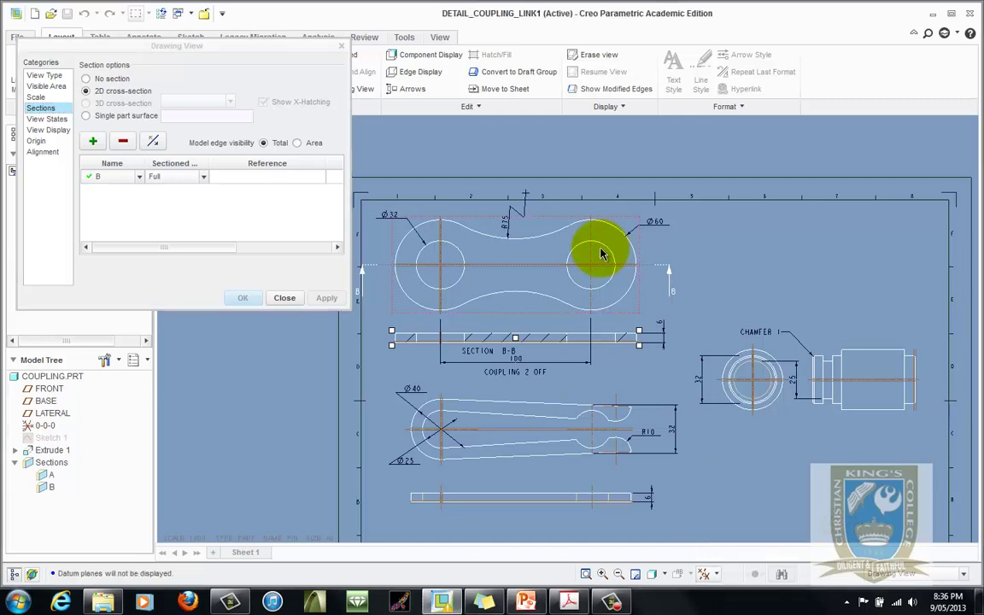
Step: Inspect the section B-B hatching and cutting arrows on the coupling views, and close the view's settings
{"action": "scroll", "coordinate": [600, 254], "scroll_direction": "up", "scroll_amount": 2}
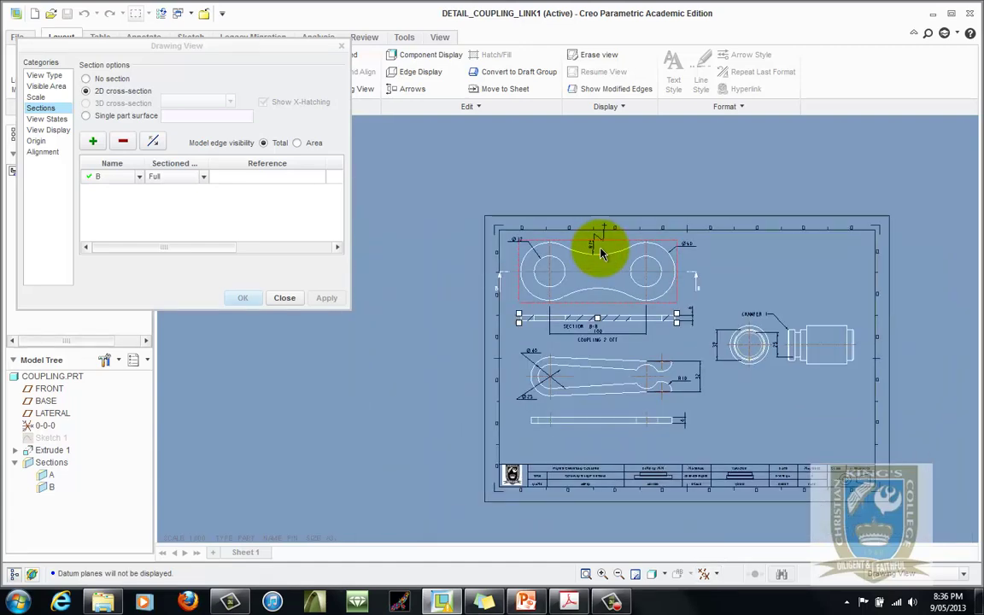
{"action": "scroll", "coordinate": [601, 254], "scroll_direction": "down", "scroll_amount": 5}
{"action": "scroll", "coordinate": [601, 254], "scroll_direction": "up", "scroll_amount": 1}
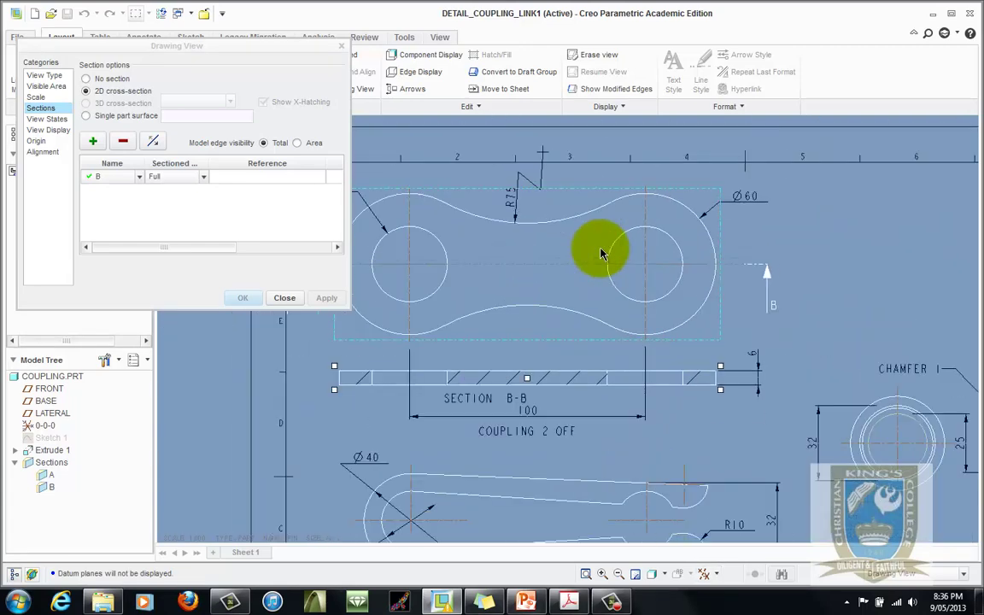
{"action": "scroll", "coordinate": [600, 253], "scroll_direction": "down", "scroll_amount": 2}
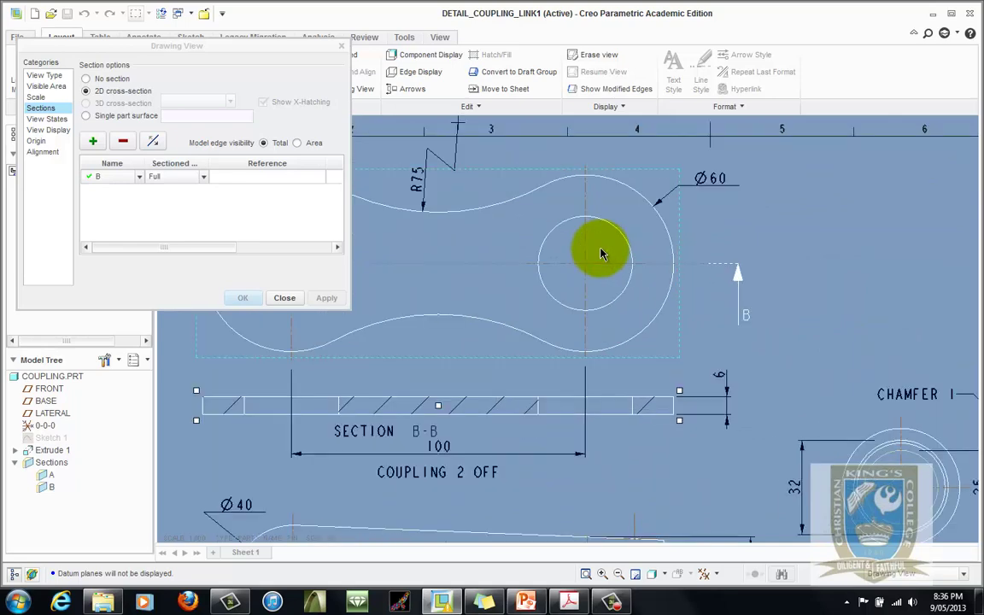
{"action": "scroll", "coordinate": [600, 253], "scroll_direction": "up", "scroll_amount": 3}
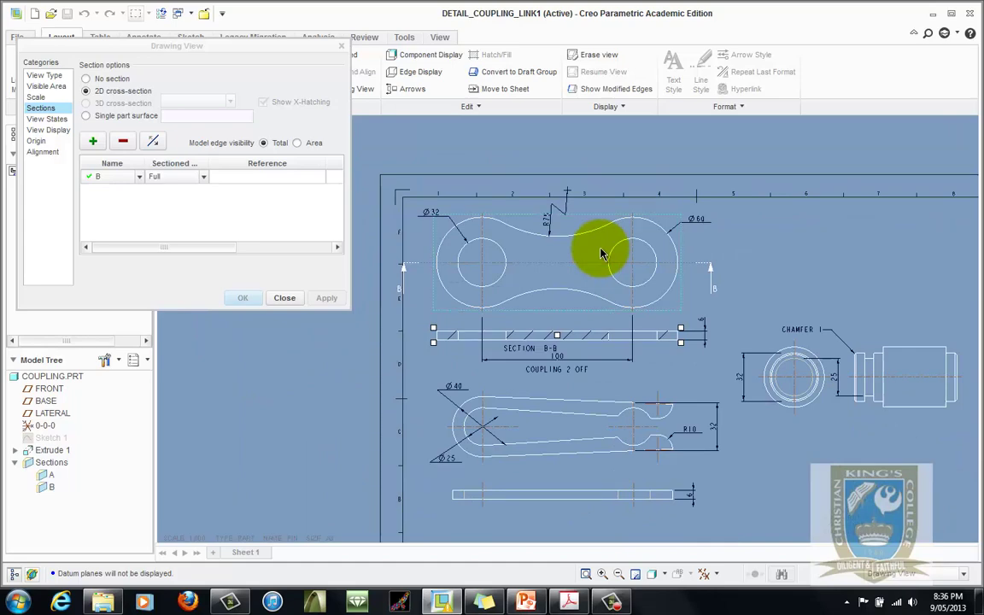
{"action": "scroll", "coordinate": [601, 254], "scroll_direction": "up", "scroll_amount": 2}
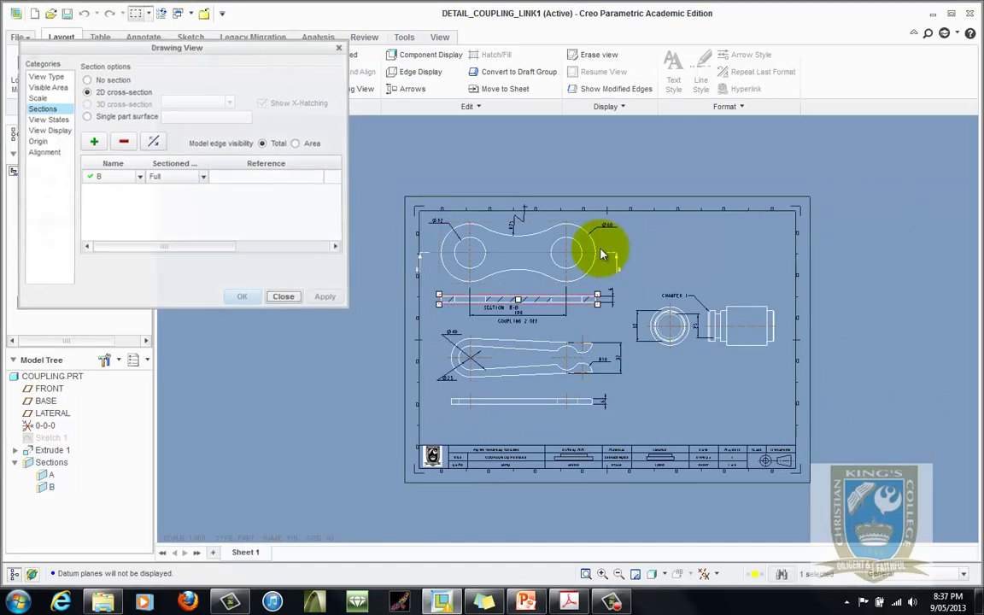
{"action": "middle_click", "coordinate": [601, 254]}
{"action": "scroll", "coordinate": [601, 254], "scroll_direction": "down", "scroll_amount": 2}
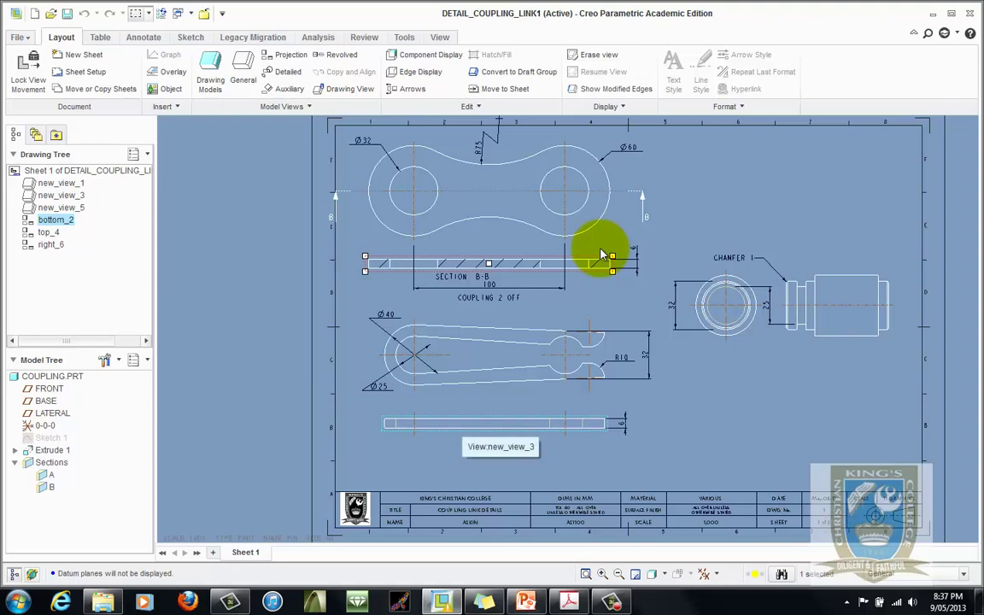
Step: Give the retaining clip's edge view a 2D cross-section and start creating a new section for it
{"action": "double_click", "coordinate": [600, 254]}
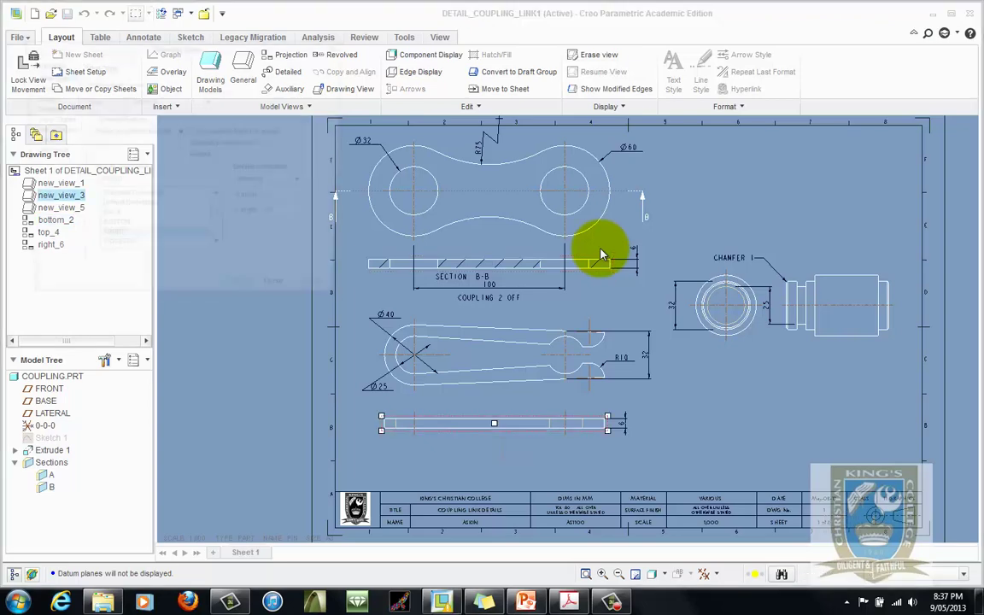
{"action": "key", "text": "Down"}
{"action": "key", "text": "Down"}
{"action": "key", "text": "Down"}
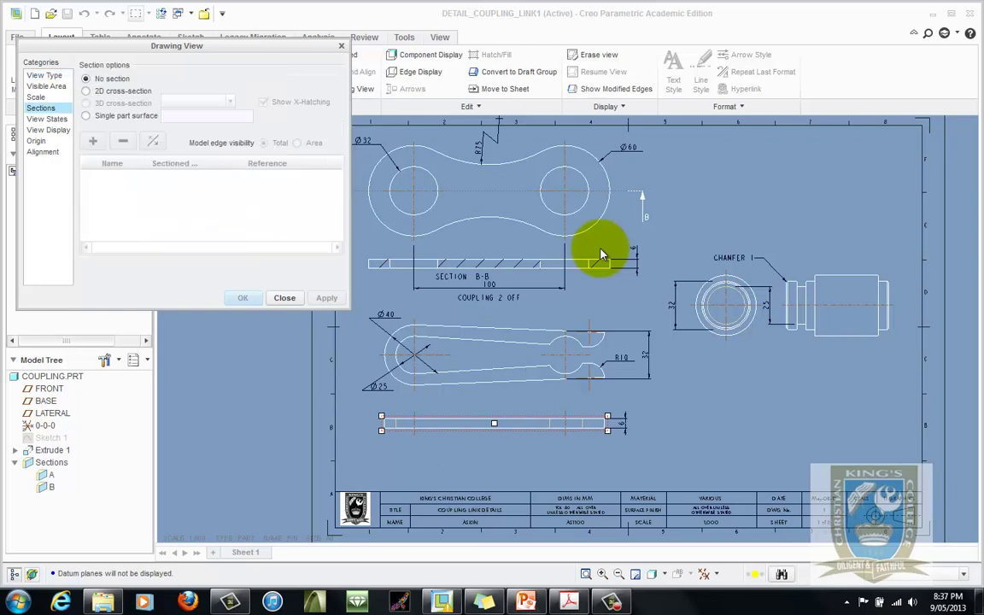
{"action": "key", "text": "Tab"}
{"action": "key", "text": "Down"}
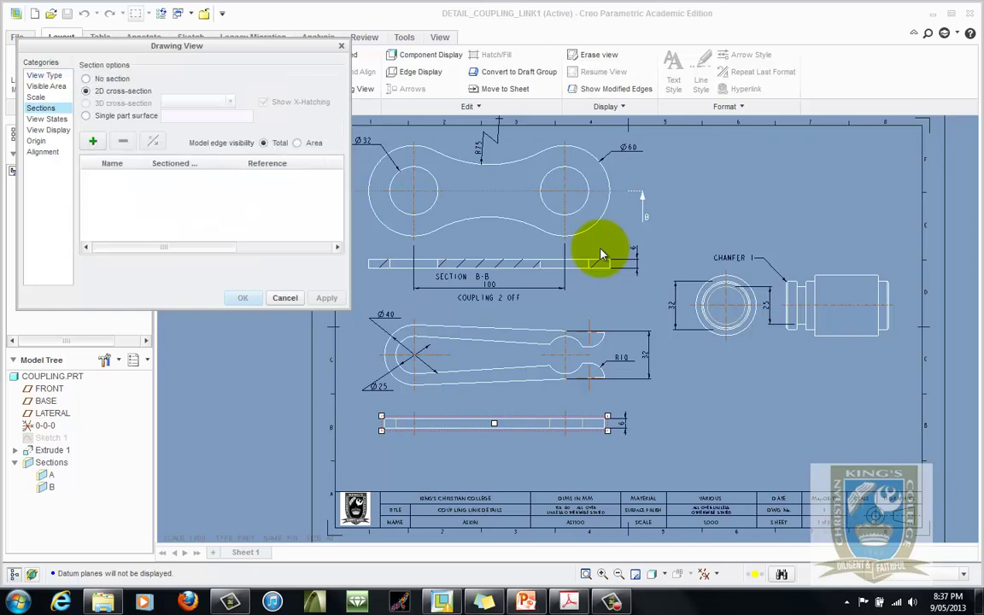
{"action": "key", "text": "Tab"}
{"action": "key", "text": "space"}
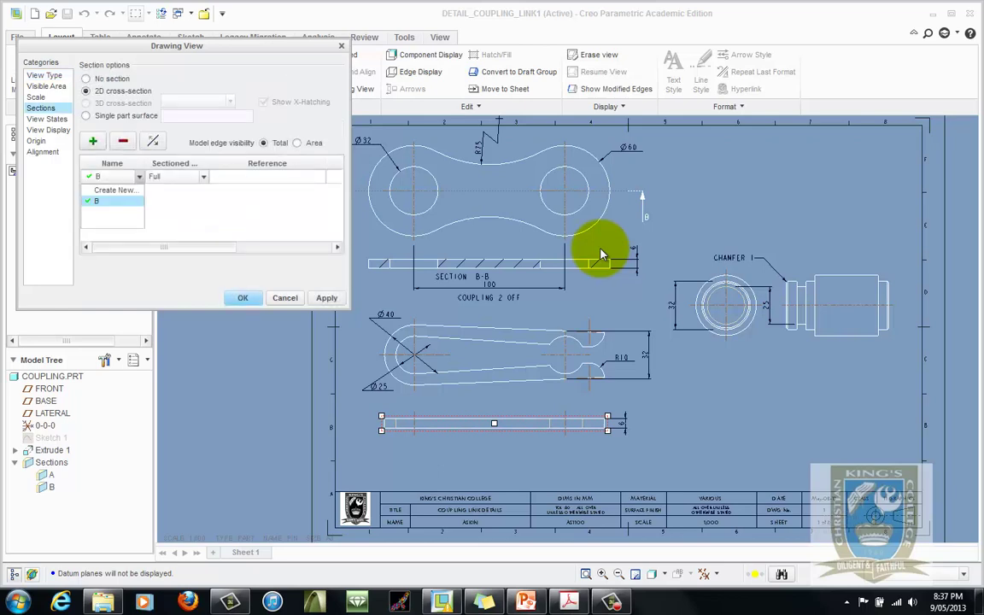
{"action": "key", "text": "Up"}
{"action": "key", "text": "Return"}
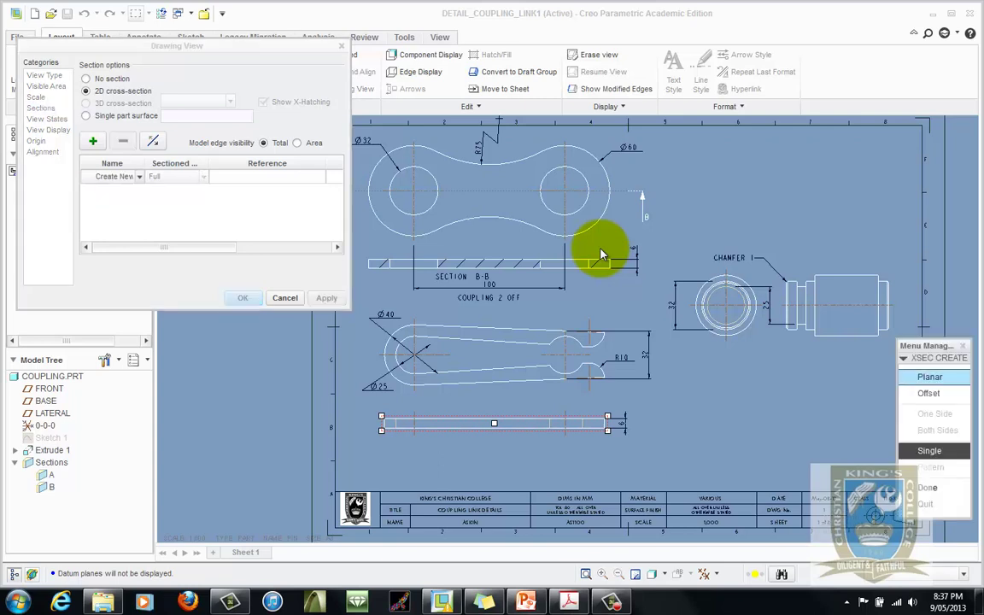
Step: Define the clip's new cross-section as Planar and Single, and name it C
{"action": "key", "text": "Down"}
{"action": "key", "text": "Down"}
{"action": "key", "text": "Down"}
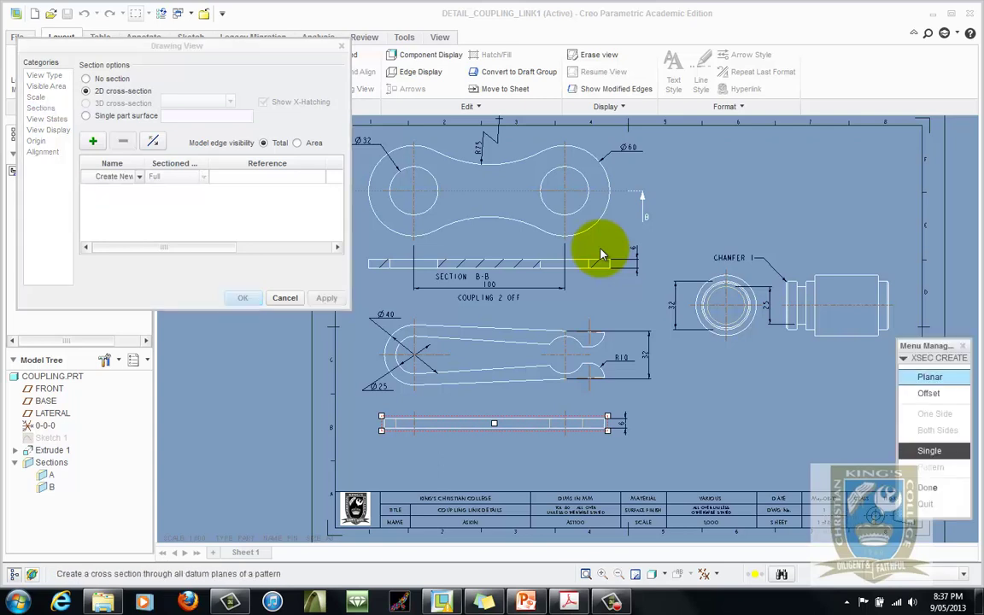
{"action": "key", "text": "Down"}
{"action": "key", "text": "Return"}
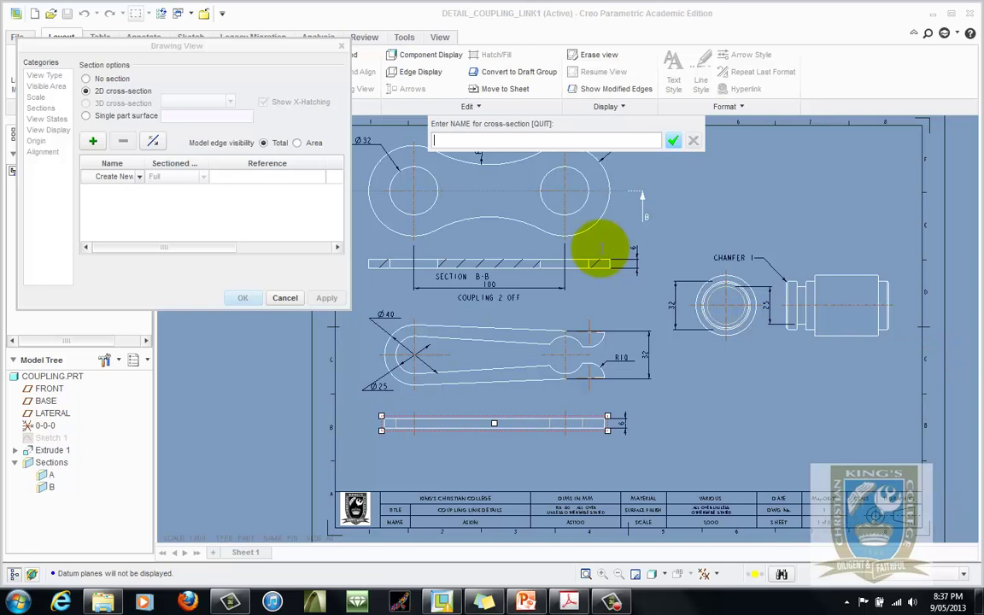
{"action": "type", "text": "C"}
{"action": "key", "text": "Return"}
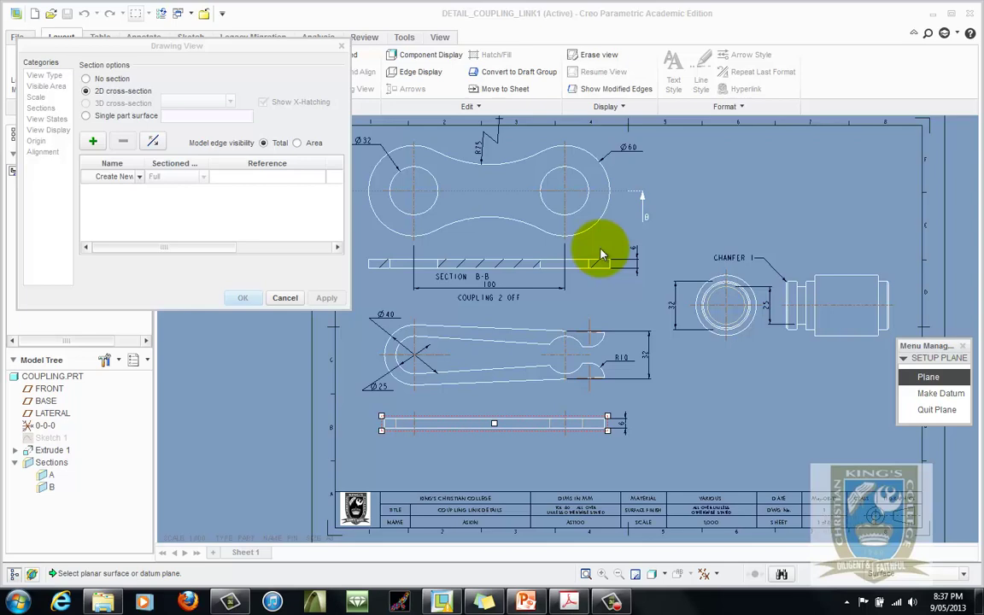
Step: Cut section C along the displayed horizontal datum plane in the retaining clip's front view, apply it, and hide the datum planes
{"action": "left_click", "coordinate": [704, 574]}
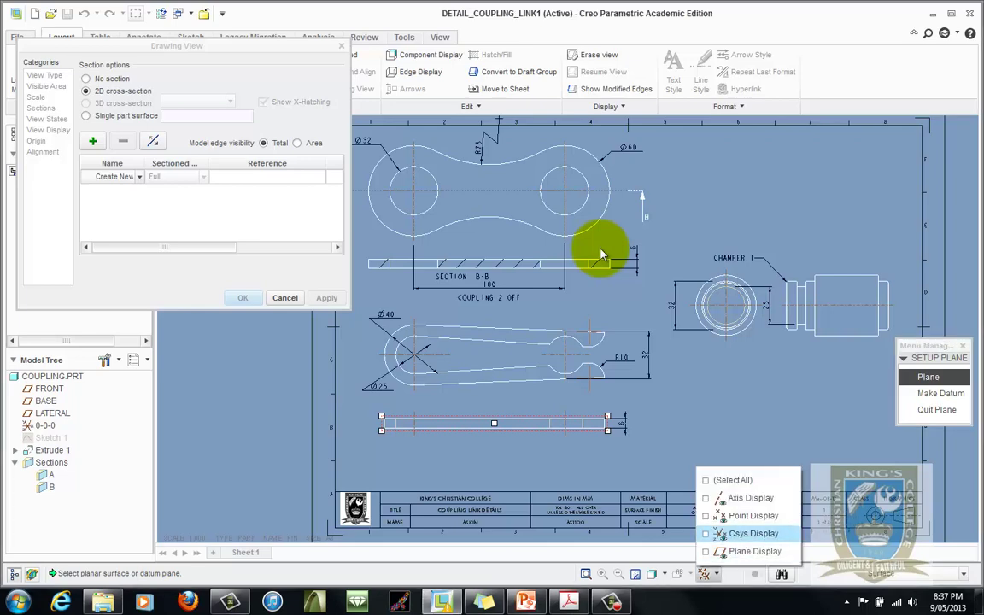
{"action": "left_click", "coordinate": [754, 551]}
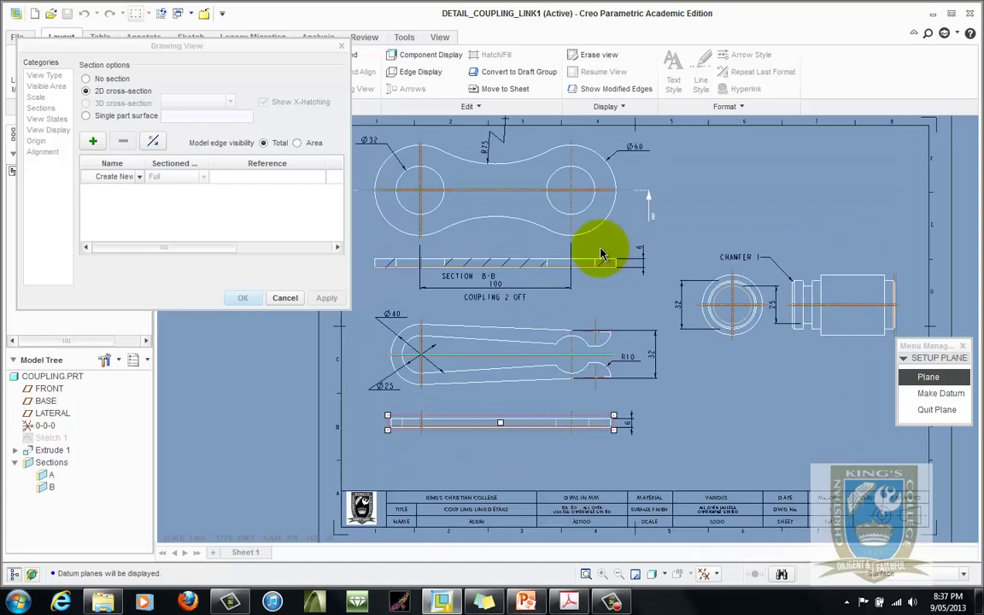
{"action": "left_click", "coordinate": [602, 254]}
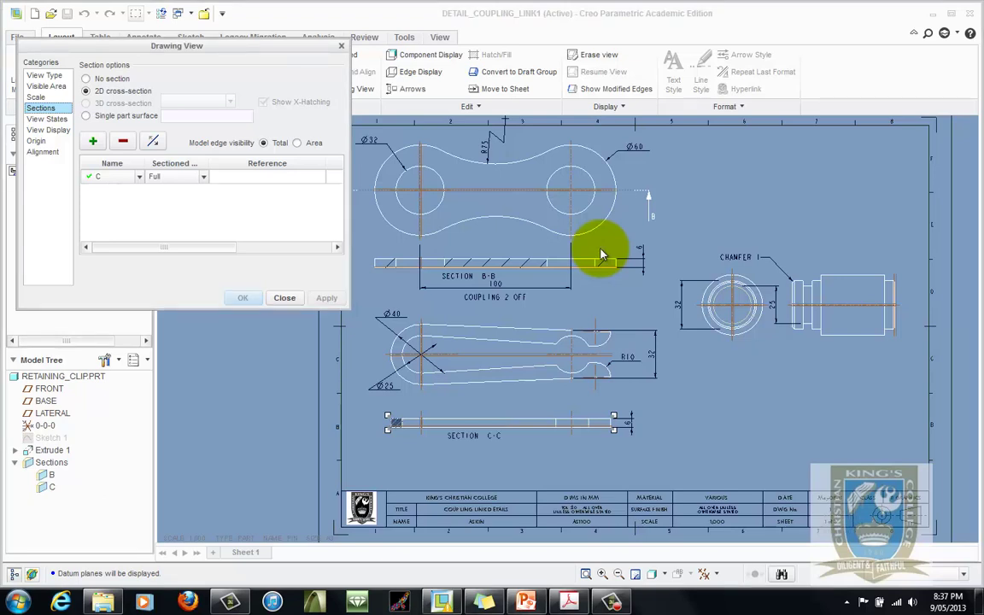
{"action": "middle_click", "coordinate": [601, 253]}
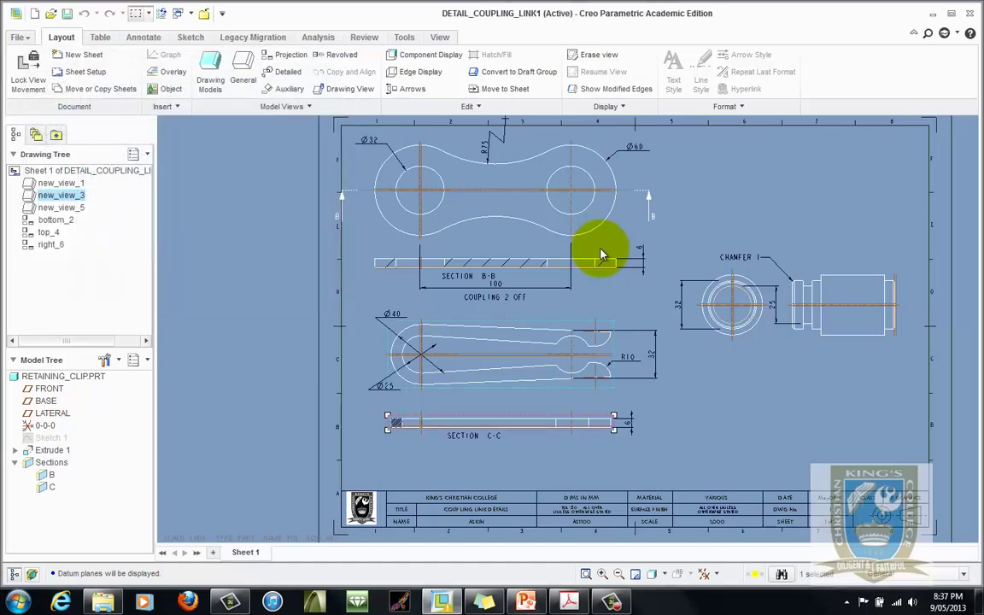
{"action": "left_click", "coordinate": [705, 573]}
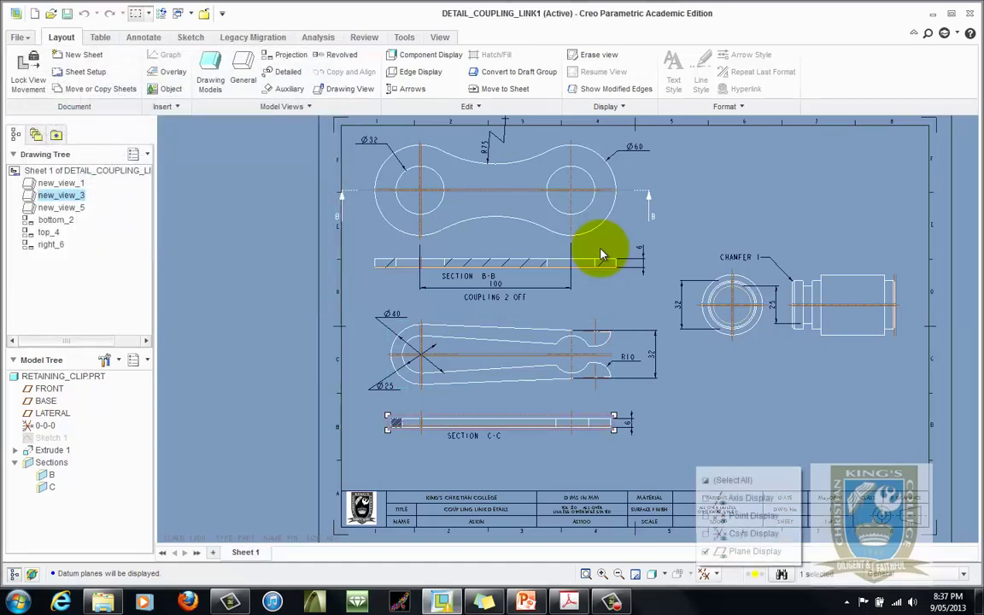
Step: Examine the section C-C hatching at the closed end of the retaining clip's edge view
{"action": "scroll", "coordinate": [602, 254], "scroll_direction": "down", "scroll_amount": 3}
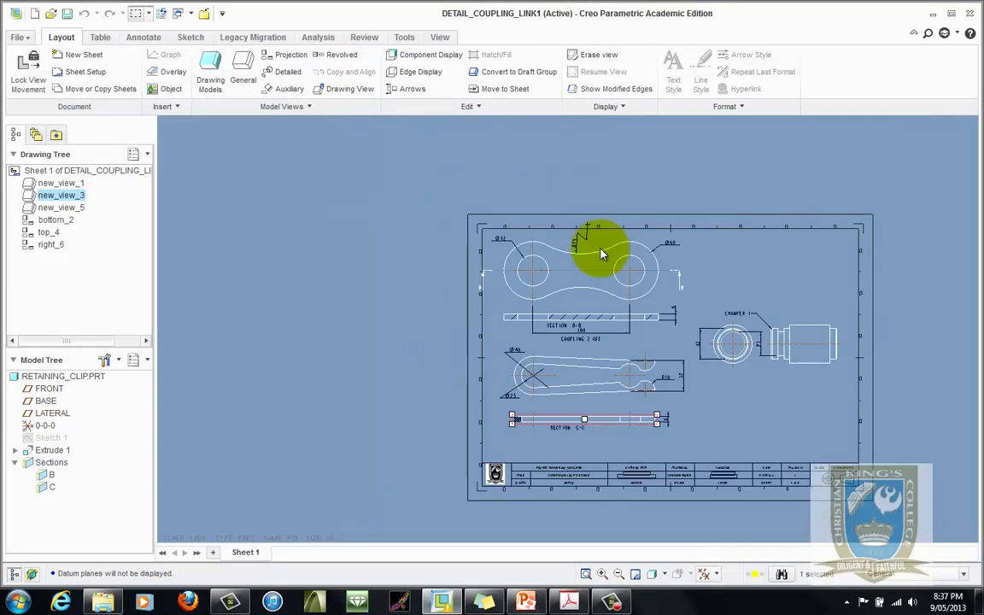
{"action": "scroll", "coordinate": [601, 254], "scroll_direction": "up", "scroll_amount": 4}
{"action": "scroll", "coordinate": [601, 254], "scroll_direction": "down", "scroll_amount": 3}
{"action": "scroll", "coordinate": [601, 253], "scroll_direction": "up", "scroll_amount": 2}
{"action": "left_click", "coordinate": [602, 253]}
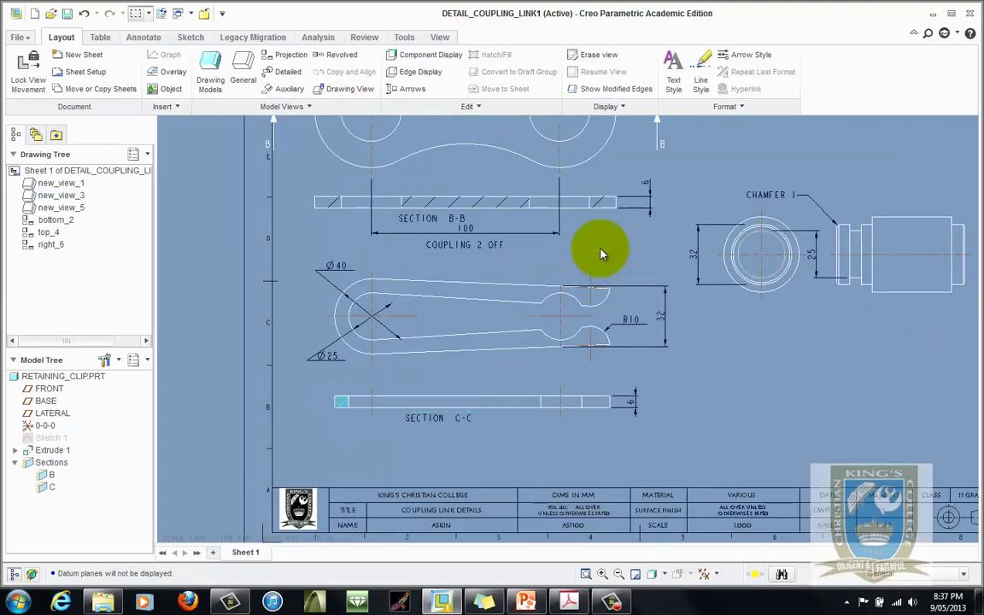
{"action": "scroll", "coordinate": [601, 253], "scroll_direction": "up", "scroll_amount": 5}
{"action": "scroll", "coordinate": [601, 254], "scroll_direction": "down", "scroll_amount": 2}
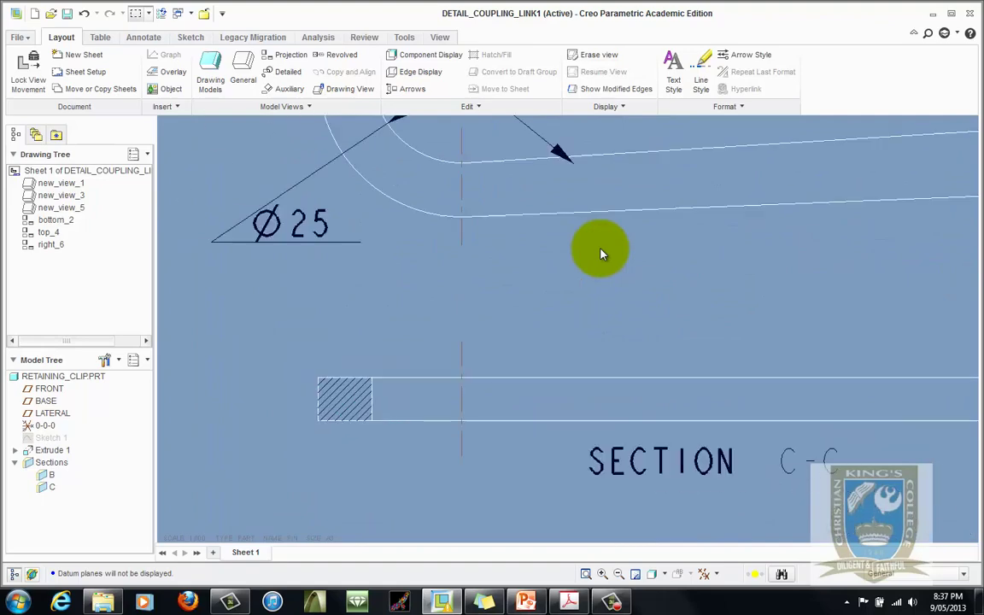
{"action": "scroll", "coordinate": [602, 254], "scroll_direction": "down", "scroll_amount": 4}
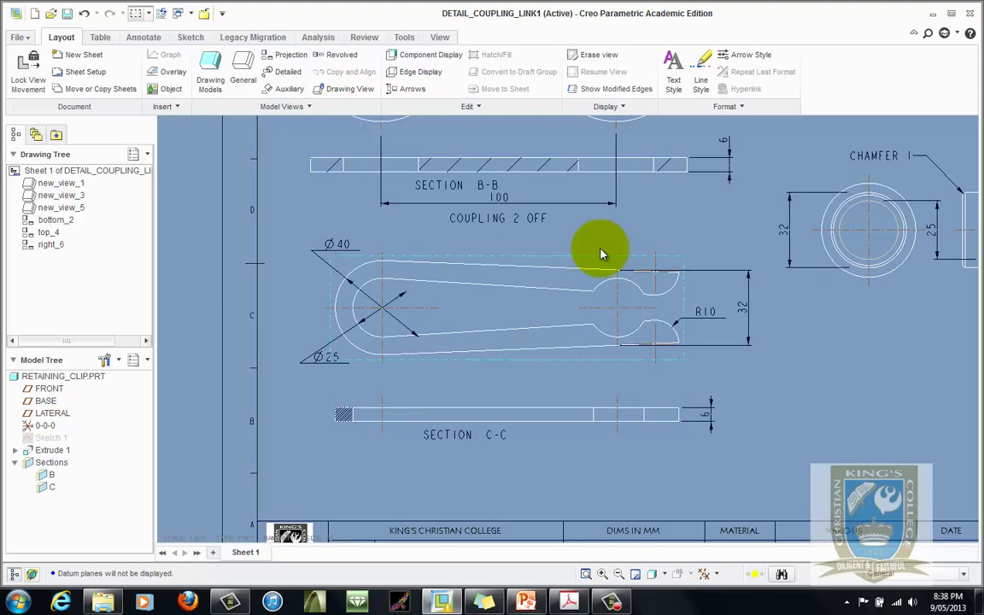
Step: Add section C's cutting arrows to the retaining clip's front view
{"action": "left_click", "coordinate": [601, 252]}
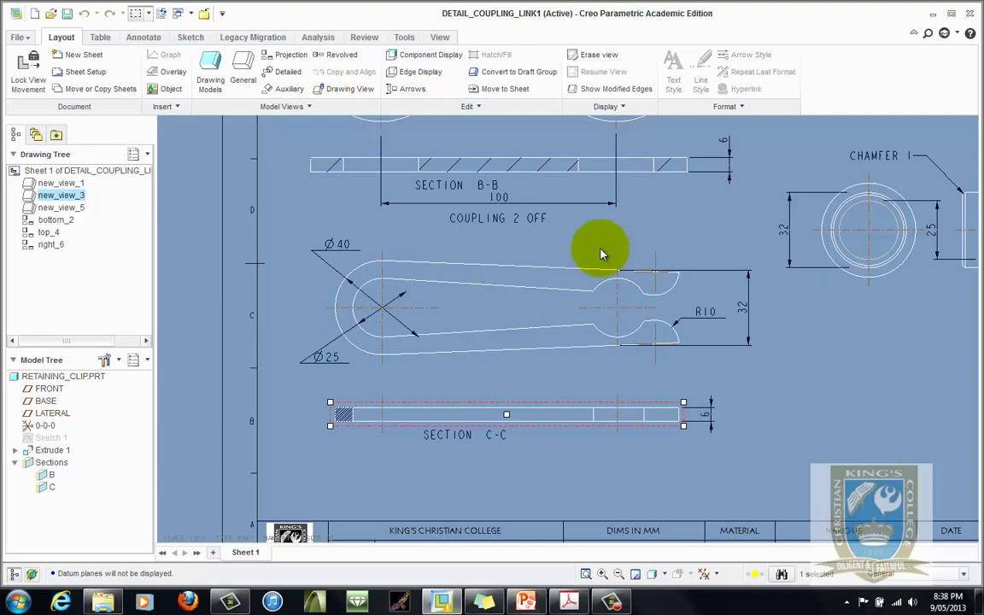
{"action": "right_click", "coordinate": [602, 254]}
{"action": "key", "text": "Up"}
{"action": "key", "text": "Up"}
{"action": "key", "text": "Up"}
{"action": "key", "text": "Up"}
{"action": "key", "text": "Up"}
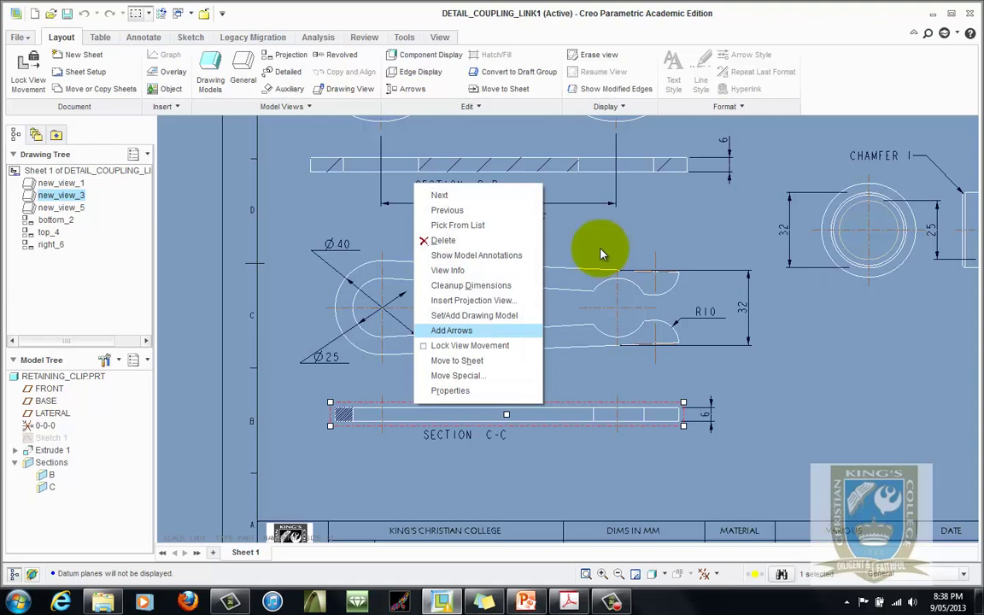
{"action": "key", "text": "Return"}
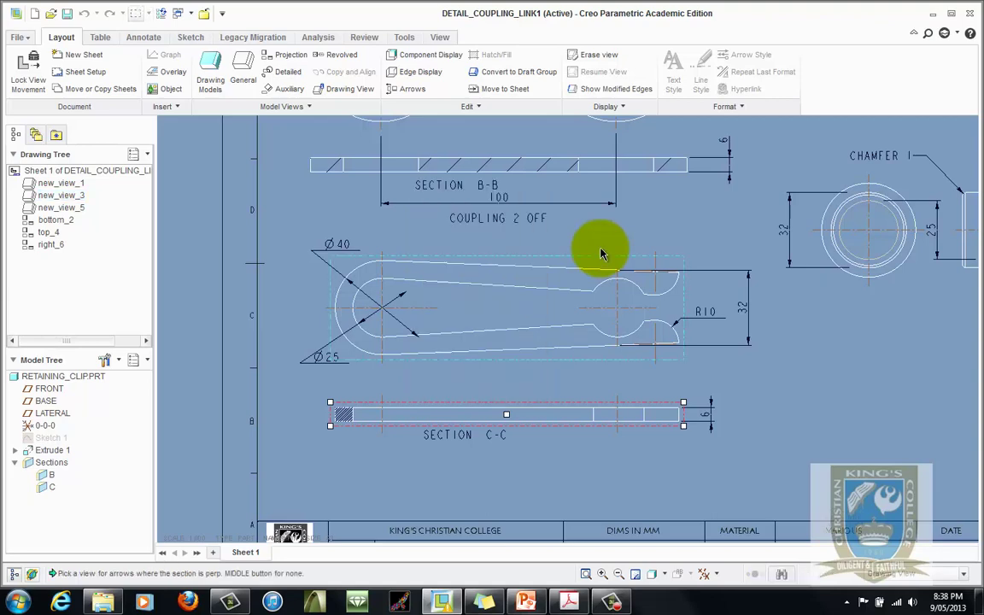
{"action": "left_click", "coordinate": [602, 254]}
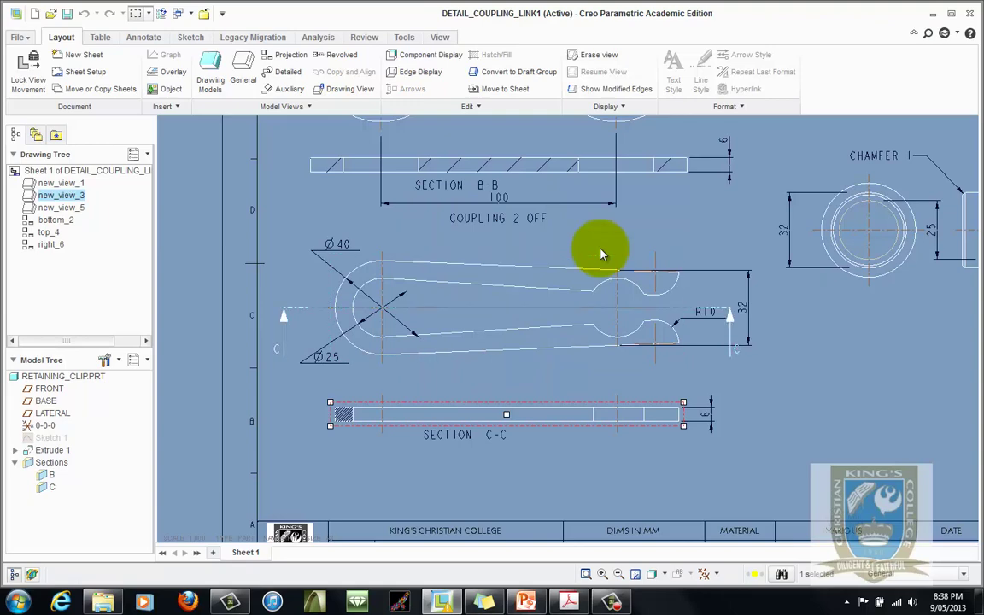
Step: Move the clip's 32 dimension outward, and reposition the cutting arrow and C label at the clip's open end
{"action": "left_click", "coordinate": [601, 254]}
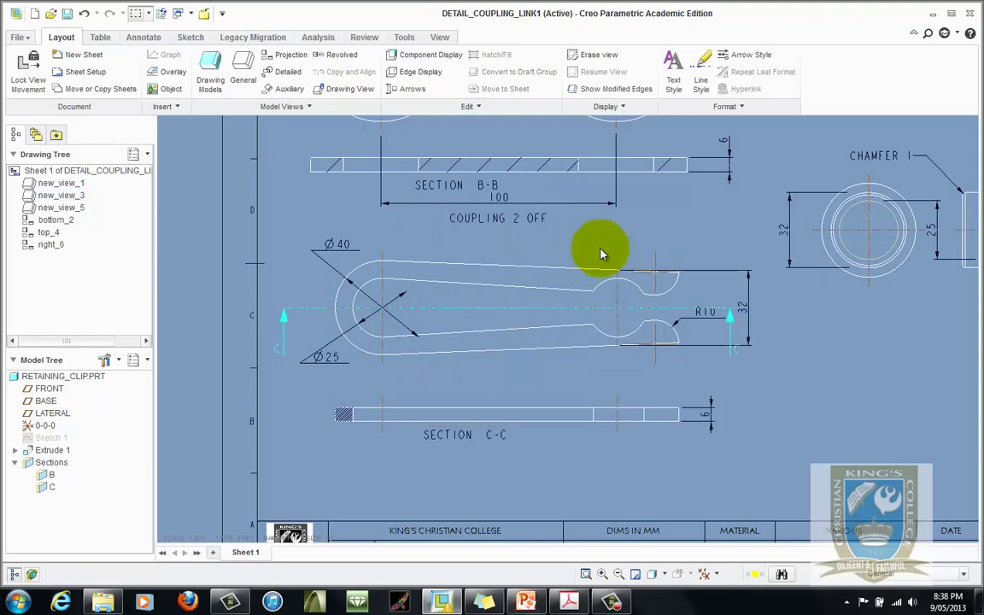
{"action": "left_click", "coordinate": [601, 250]}
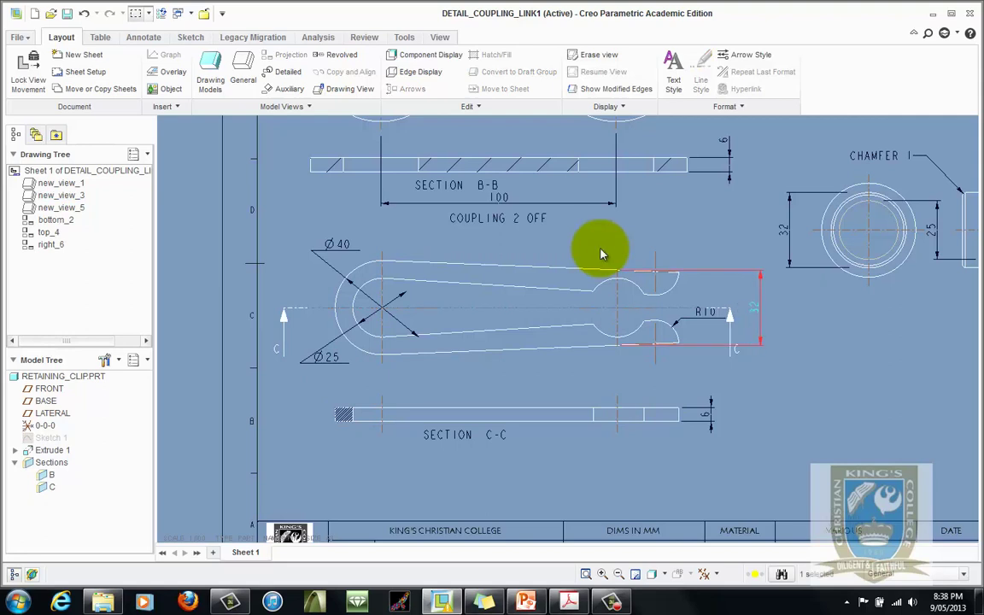
{"action": "left_click", "coordinate": [601, 249]}
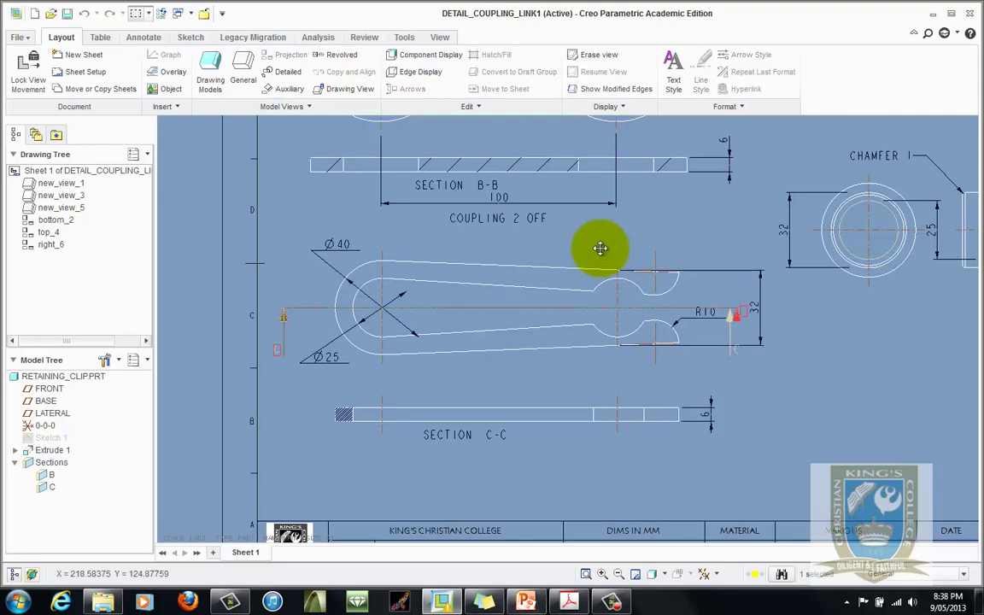
{"action": "left_click", "coordinate": [600, 248]}
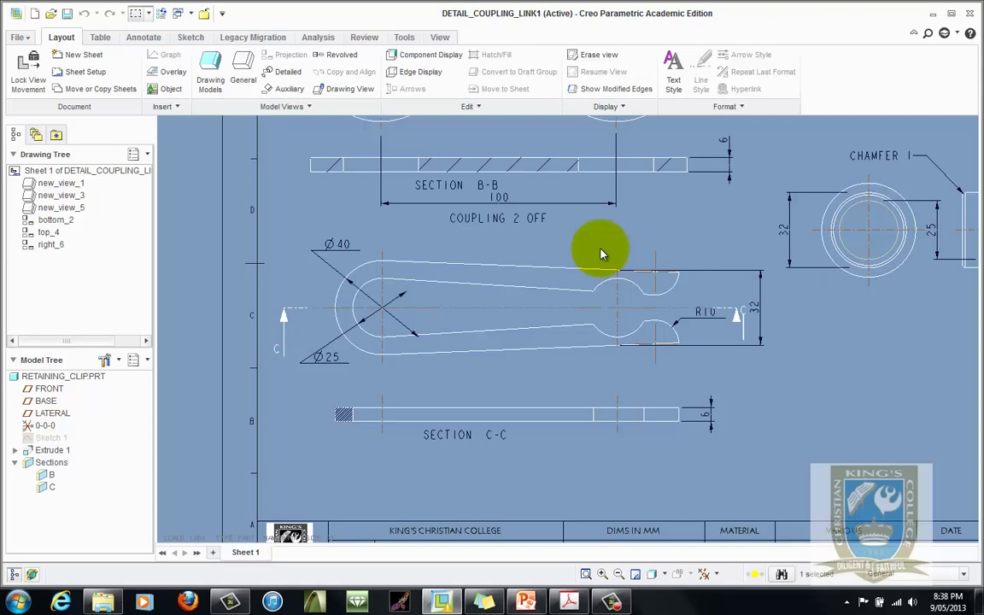
{"action": "left_click", "coordinate": [600, 249]}
{"action": "left_click", "coordinate": [600, 249]}
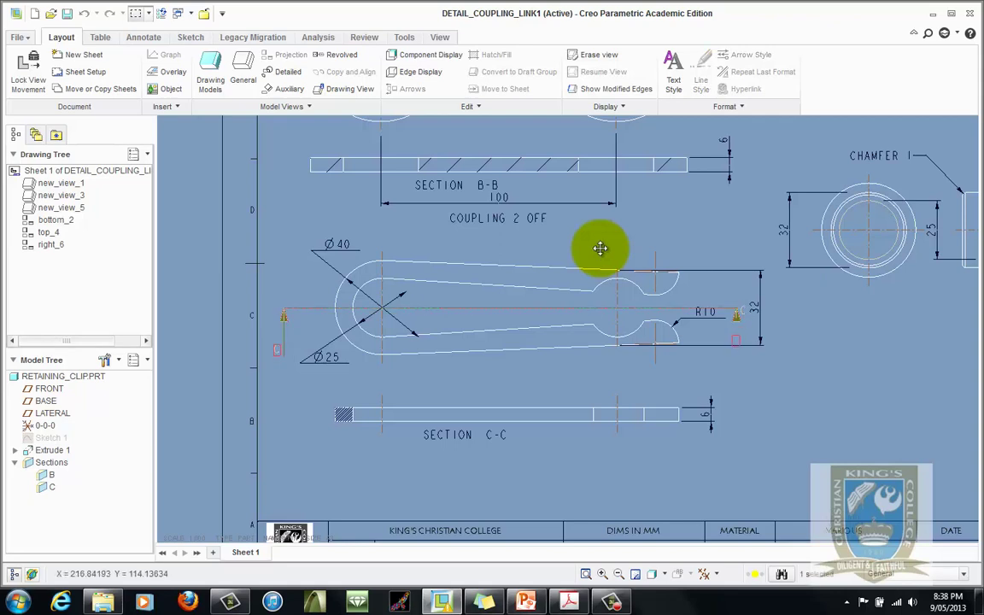
{"action": "left_click", "coordinate": [600, 252]}
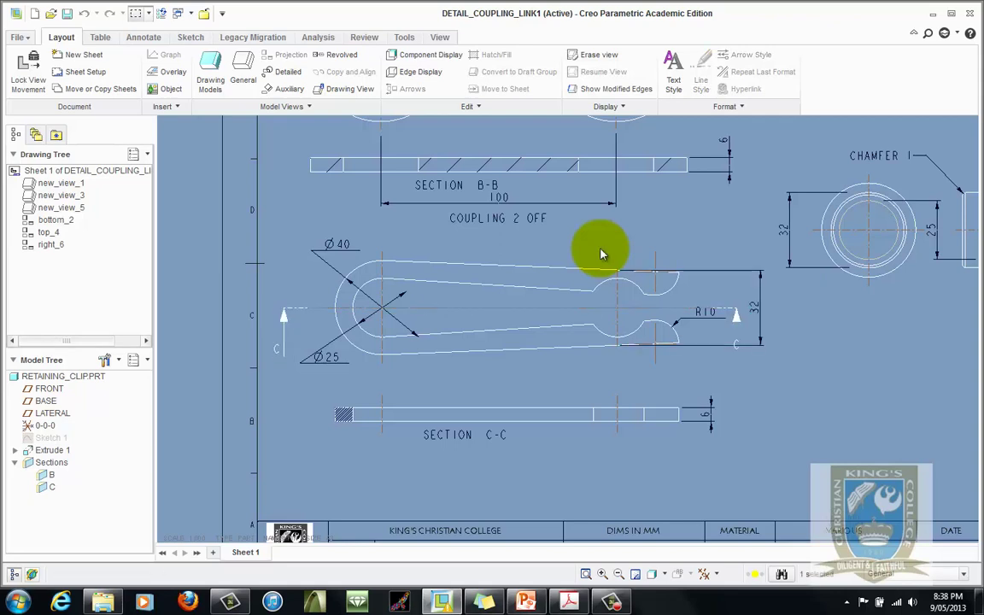
Step: Shorten the left B cutting arrow on the coupling's front view, bringing its label beside the arrowhead
{"action": "scroll", "coordinate": [601, 253], "scroll_direction": "up", "scroll_amount": 3}
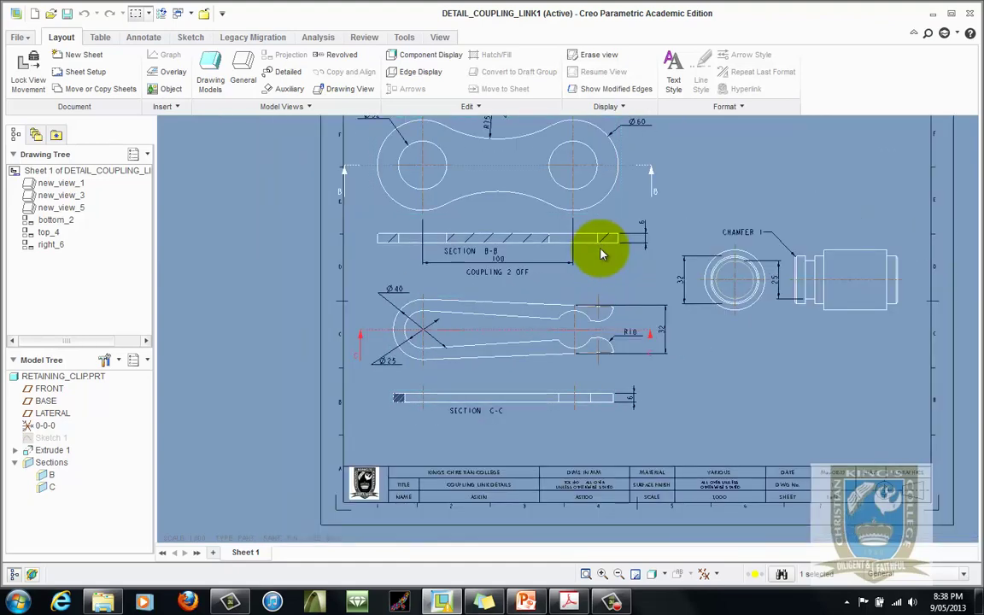
{"action": "scroll", "coordinate": [600, 253], "scroll_direction": "up", "scroll_amount": 1}
{"action": "scroll", "coordinate": [601, 253], "scroll_direction": "down", "scroll_amount": 2}
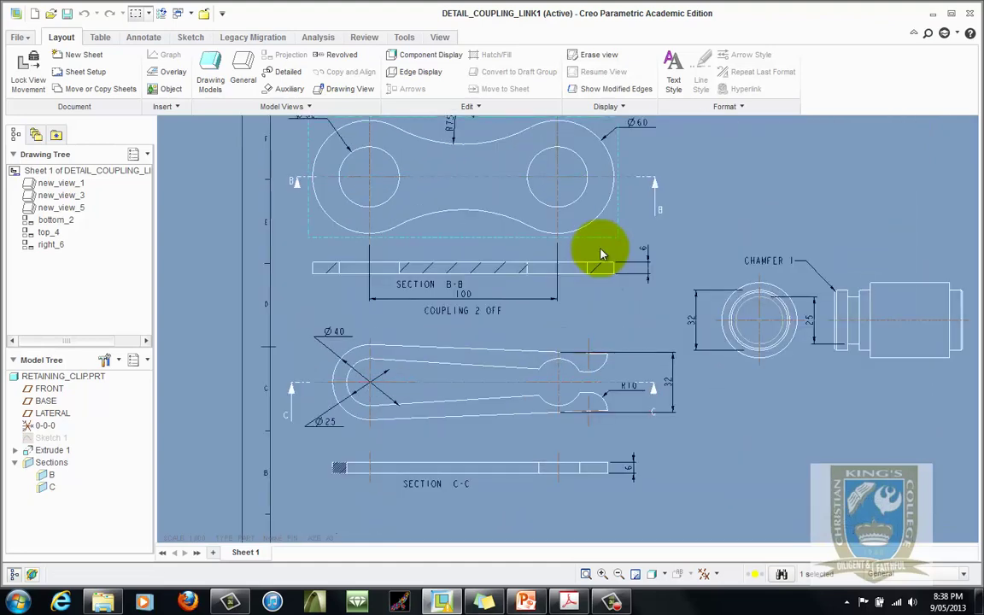
{"action": "key", "text": "ctrl+d"}
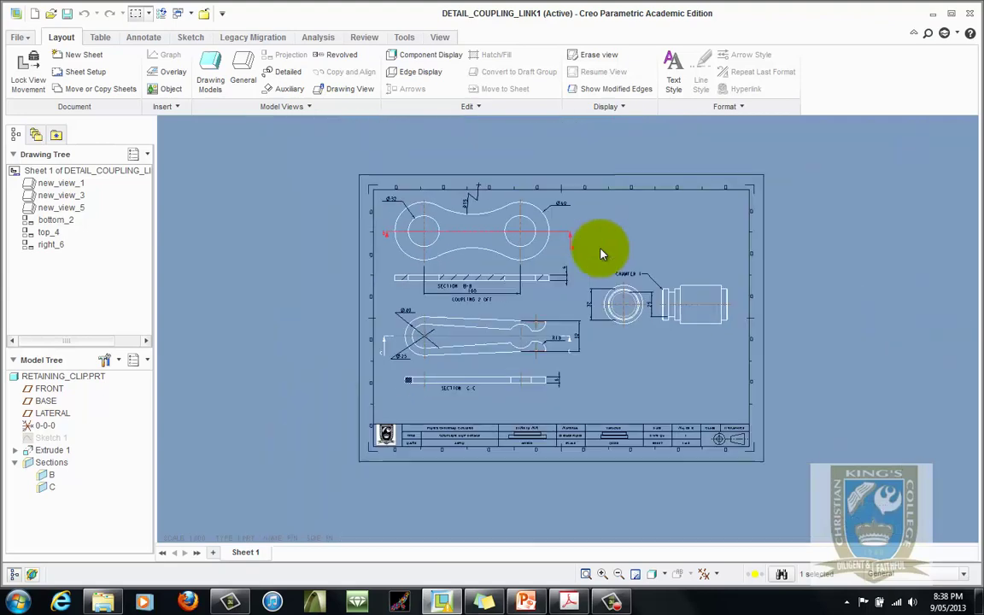
Step: Add a no-leader note containing the Ø symbol beside the 32 dimension of the pin's end view
{"action": "scroll", "coordinate": [601, 253], "scroll_direction": "down", "scroll_amount": 4}
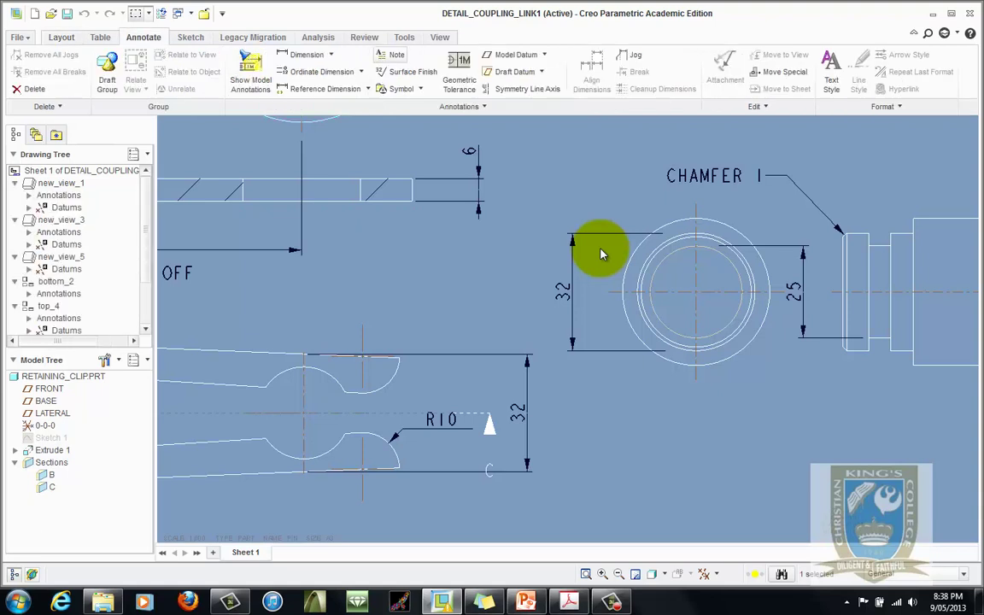
{"action": "key", "text": "n"}
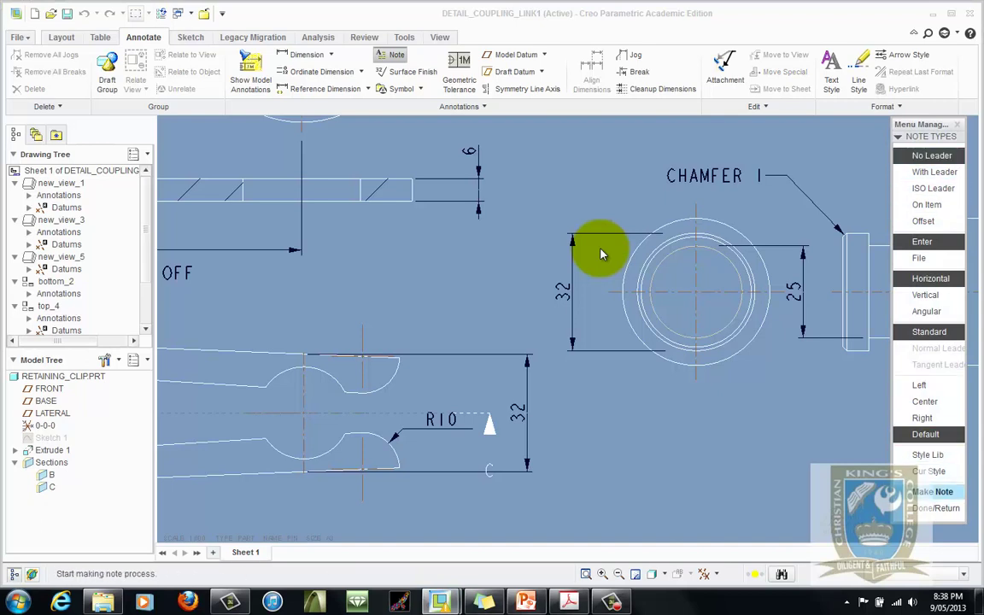
{"action": "key", "text": "Return"}
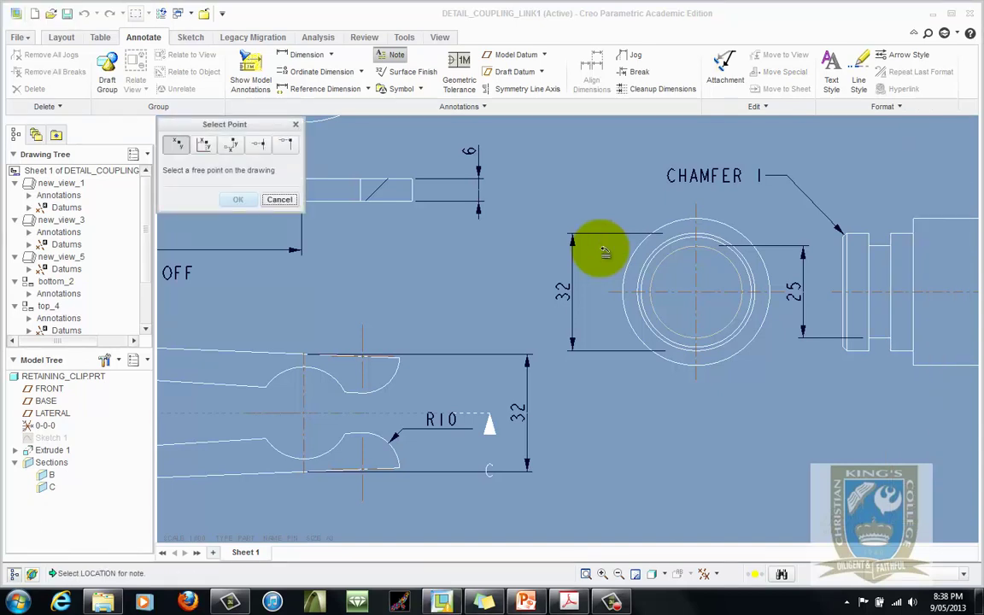
{"action": "left_click", "coordinate": [604, 252]}
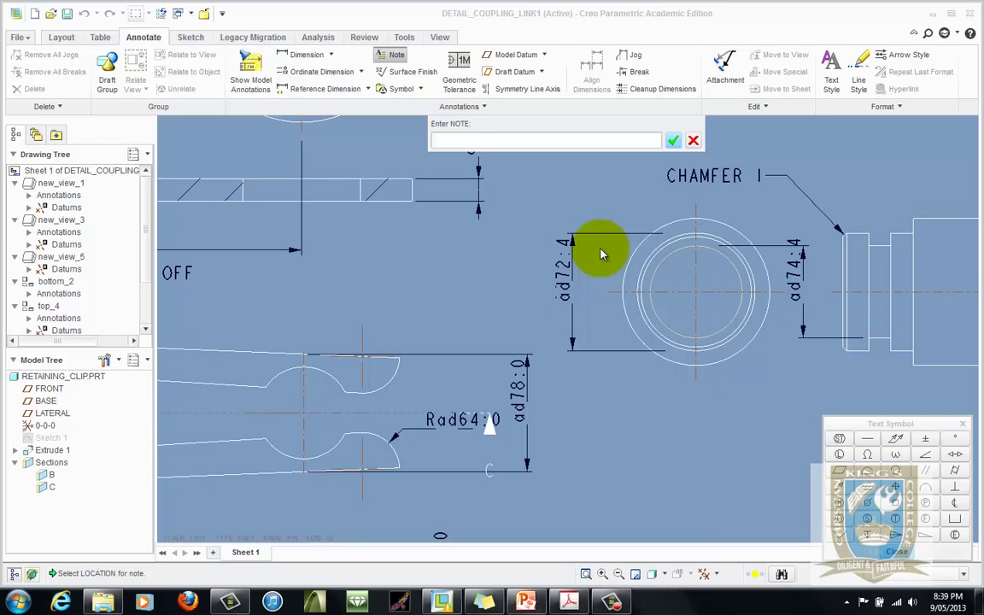
{"action": "type", "text": "Ø"}
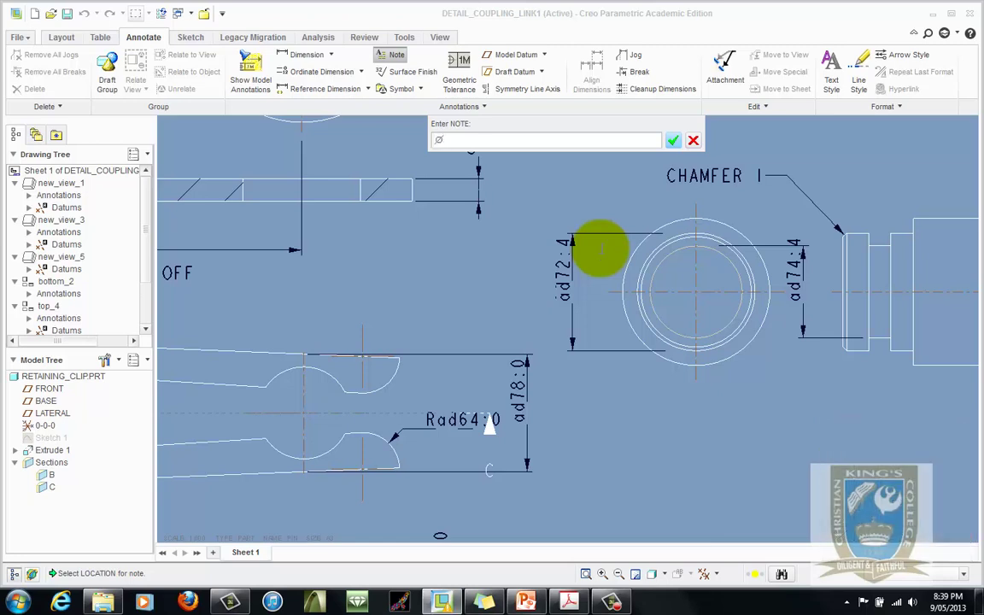
{"action": "key", "text": "Return"}
{"action": "key", "text": "Return"}
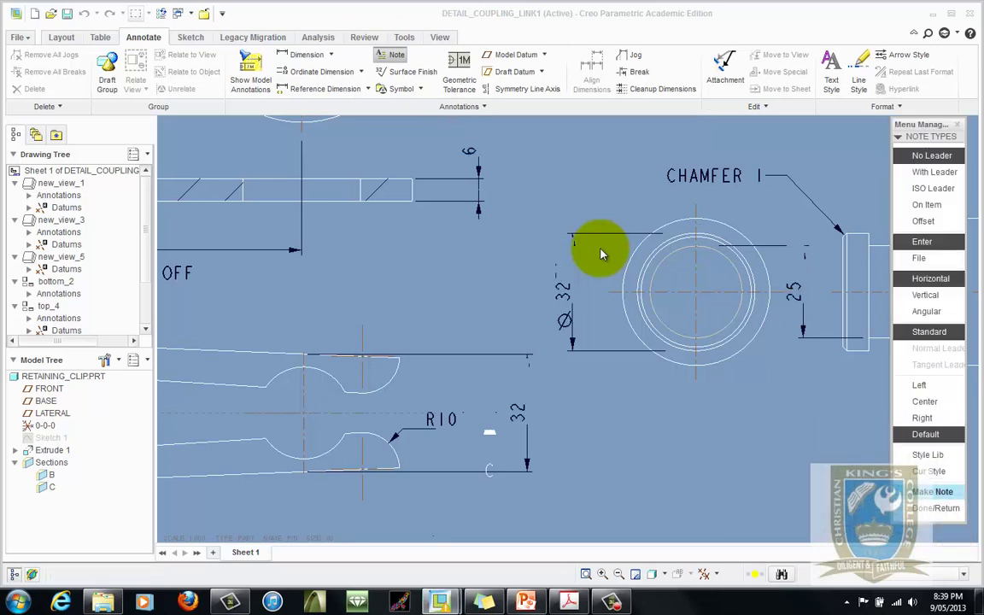
{"action": "middle_click", "coordinate": [601, 250]}
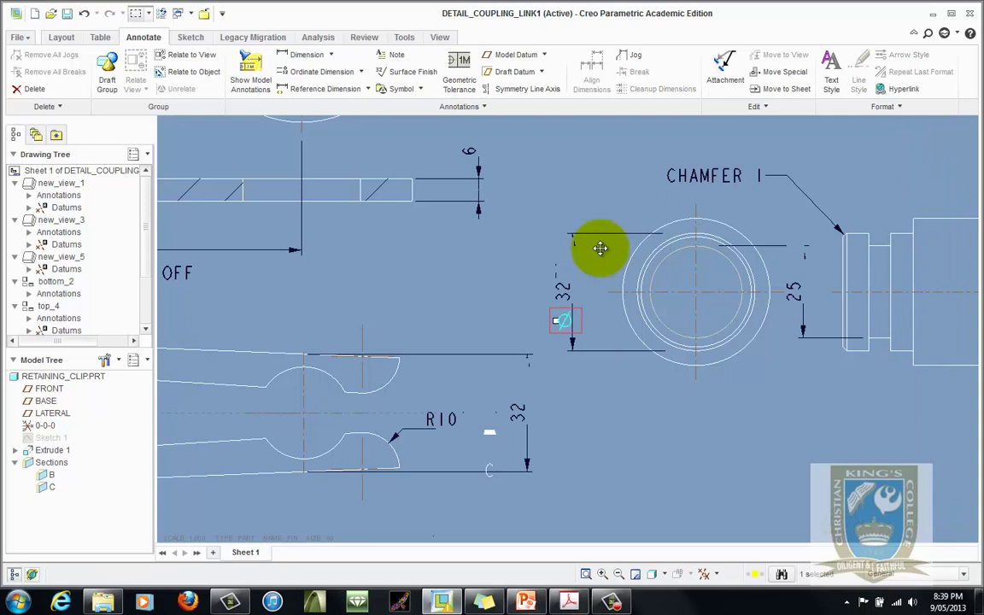
Step: Align the Ø symbol with the pin's 32 dimension text so that it reads as a diameter prefix
{"action": "left_click", "coordinate": [600, 249]}
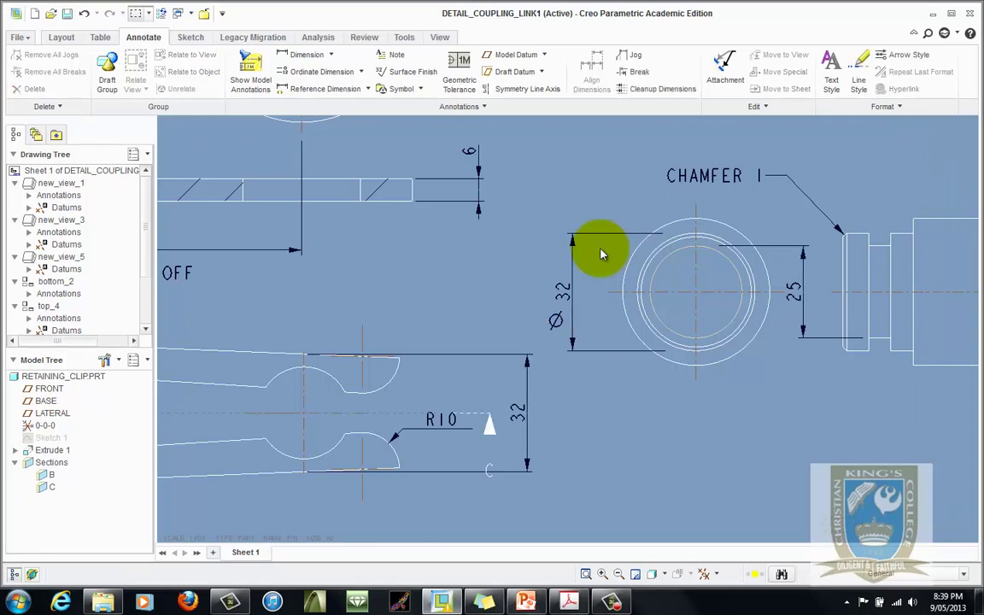
{"action": "left_click", "coordinate": [601, 249]}
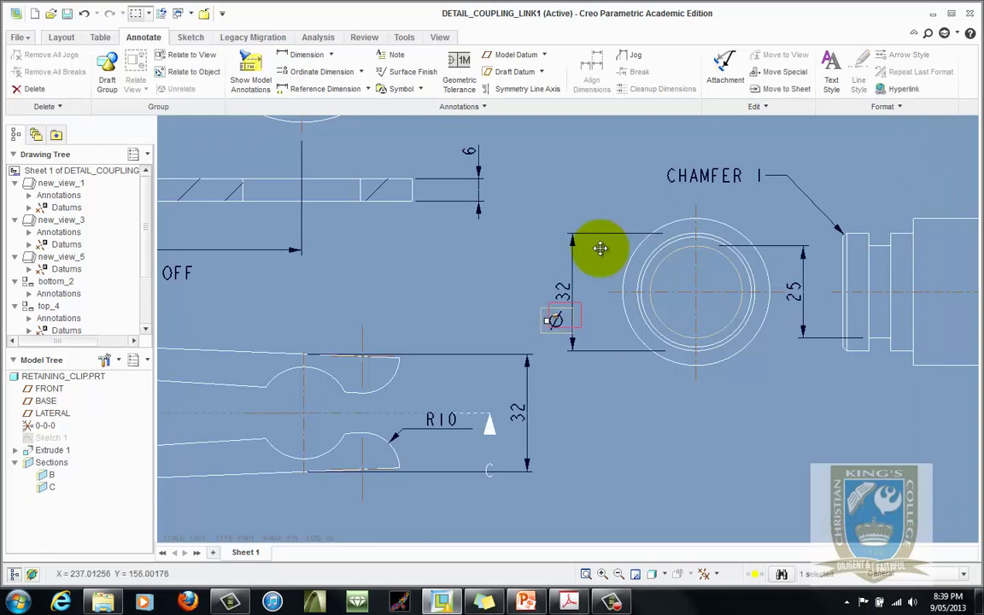
{"action": "left_click_drag", "start_coordinate": [601, 250], "coordinate": [602, 253]}
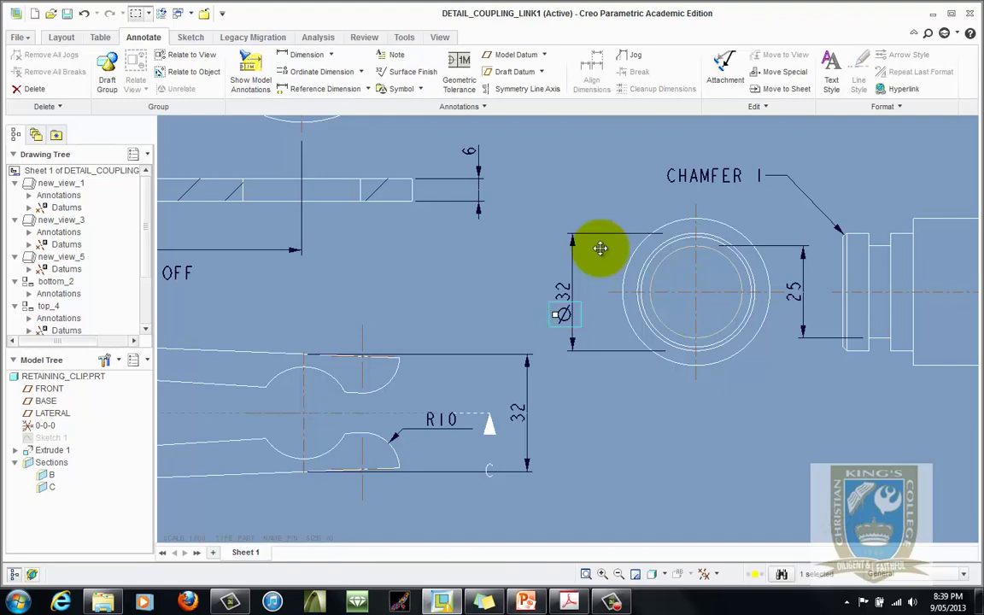
{"action": "left_click_drag", "start_coordinate": [601, 251], "coordinate": [600, 254]}
{"action": "left_click", "coordinate": [601, 254]}
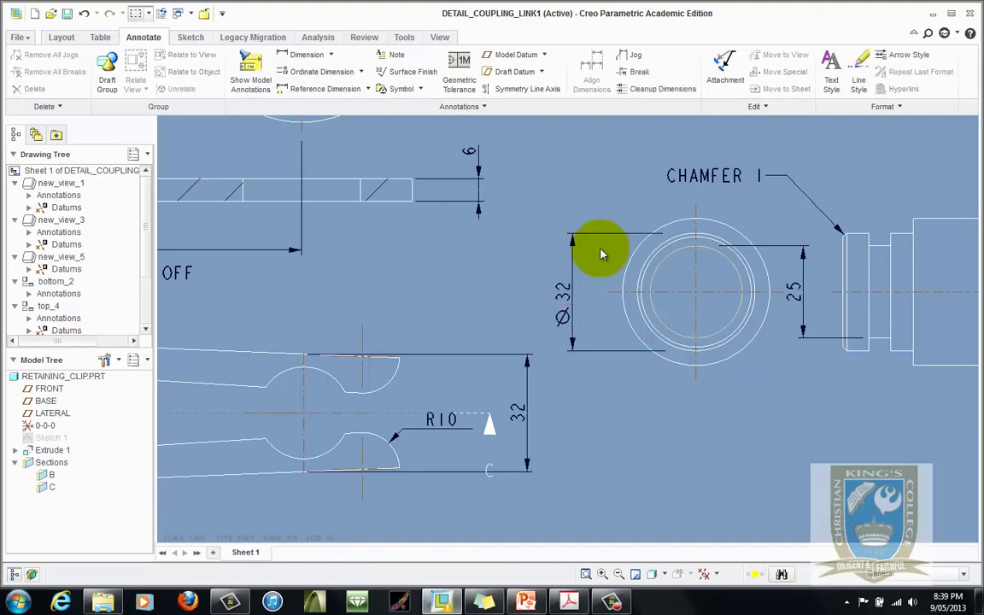
{"action": "scroll", "coordinate": [600, 254], "scroll_direction": "down", "scroll_amount": 2}
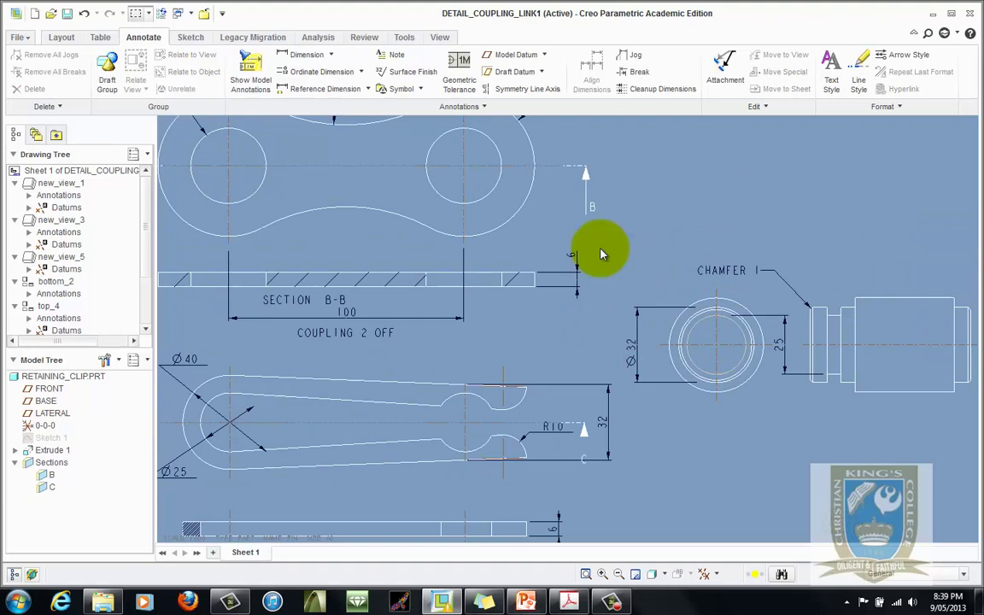
{"action": "scroll", "coordinate": [601, 254], "scroll_direction": "down", "scroll_amount": 2}
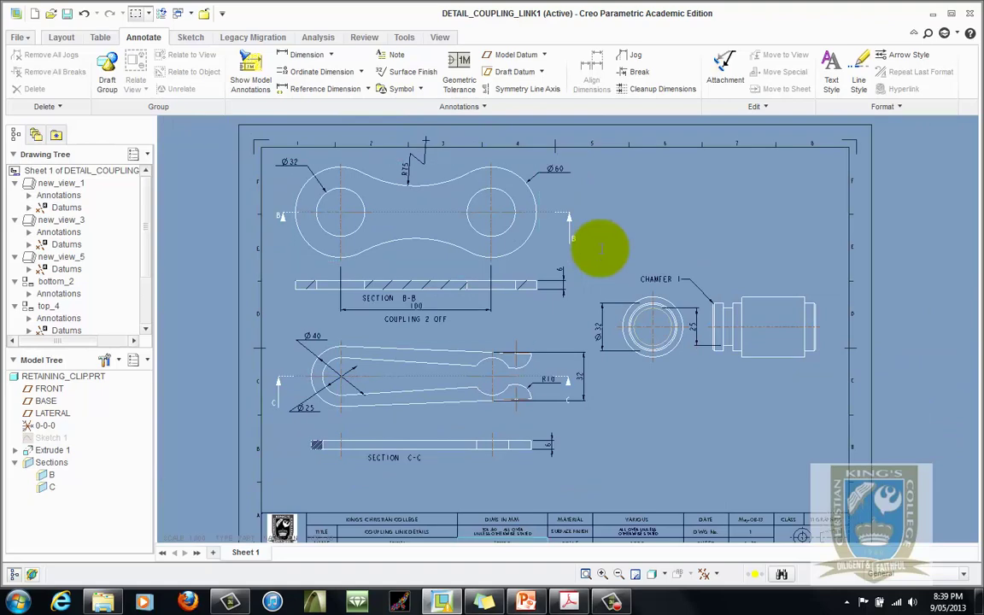
Step: Bring up the finished DETAIL_COUPLING_LINK drawing in Creo Parametric and quick-export it to PDF
{"action": "key", "text": "alt+Tab"}
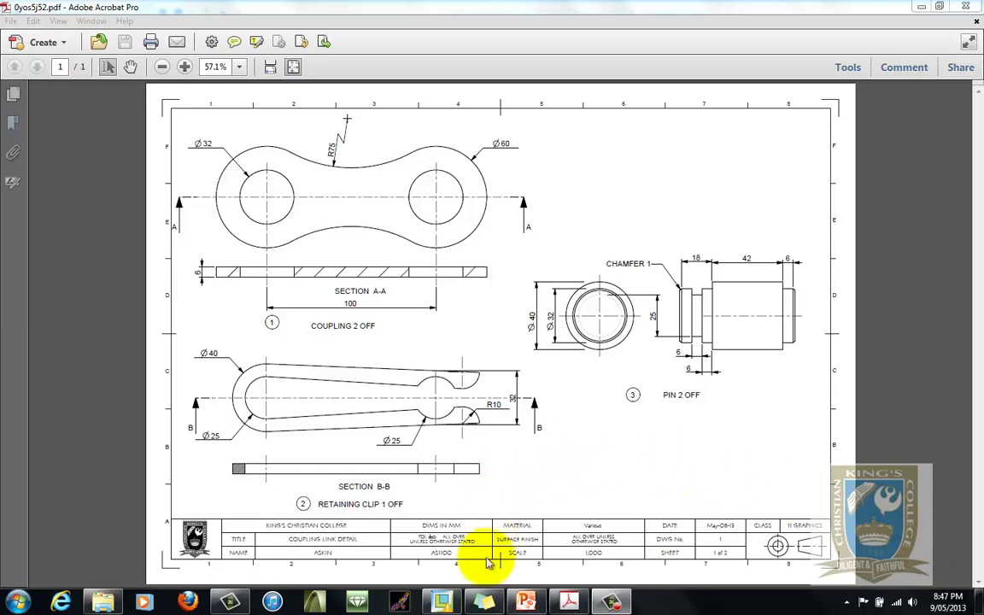
{"action": "left_click", "coordinate": [442, 601]}
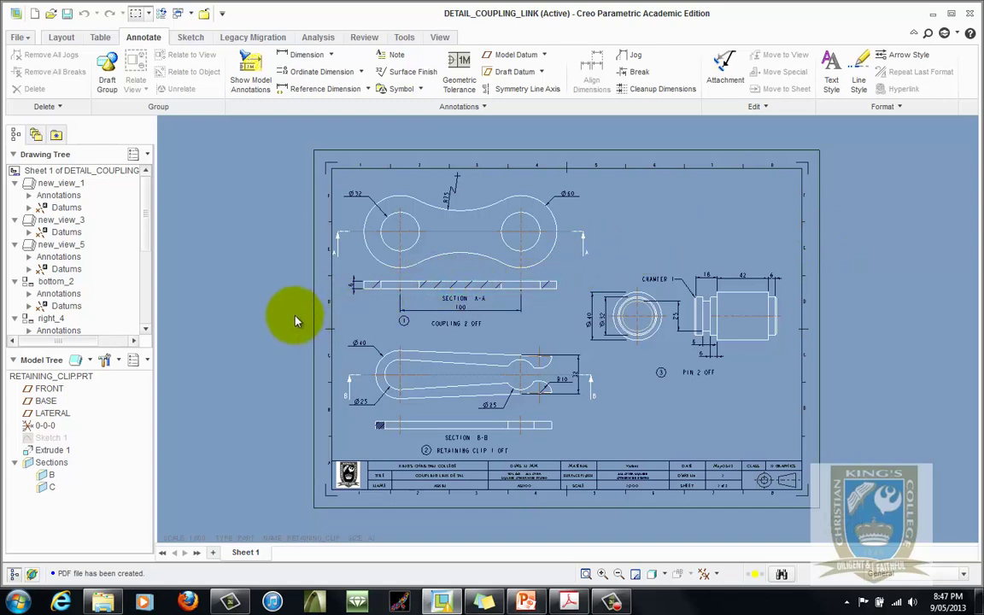
{"action": "left_click", "coordinate": [19, 38]}
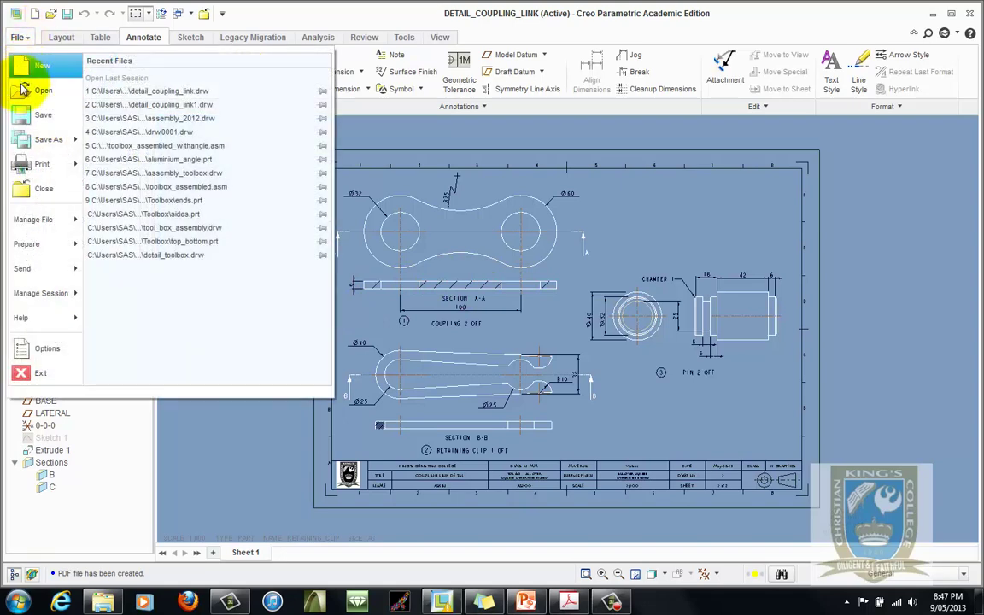
{"action": "mouse_move", "coordinate": [43, 141]}
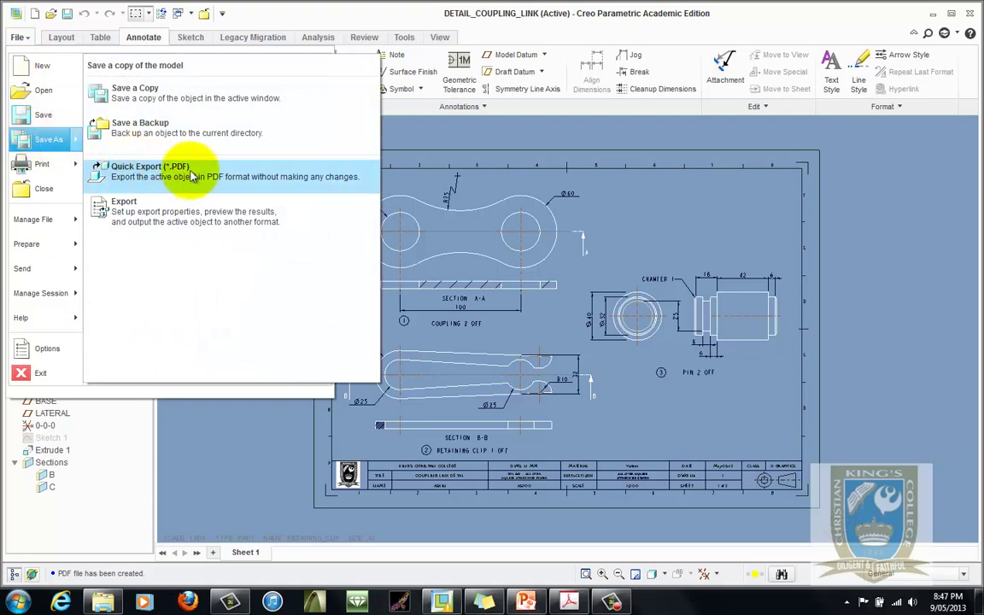
{"action": "left_click", "coordinate": [159, 176]}
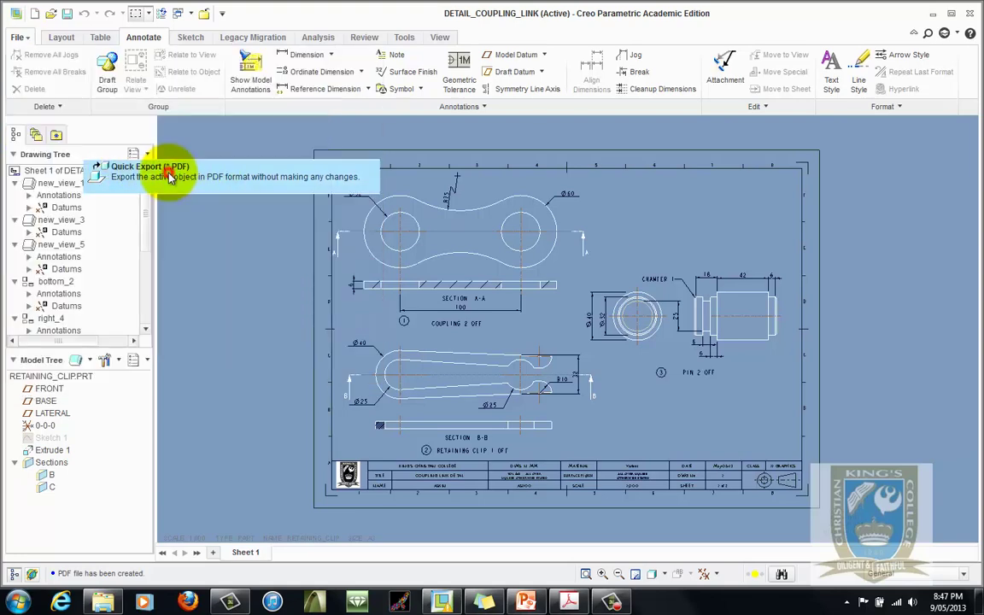
{"action": "left_click", "coordinate": [468, 319]}
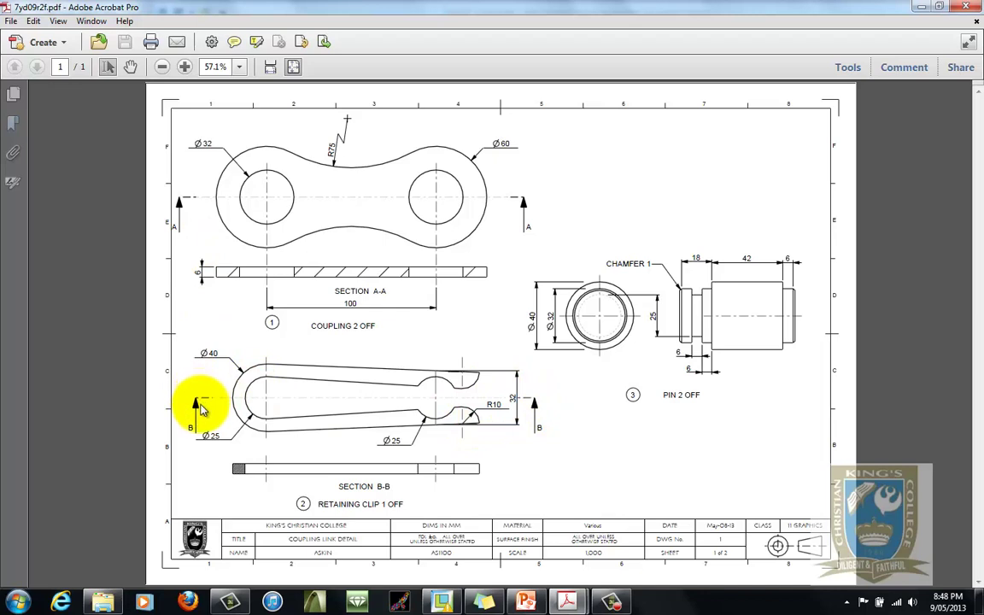
Step: Close the quick-exported PDF by ending Adobe Acrobat, returning to the Creo drawing
{"action": "left_click", "coordinate": [971, 8]}
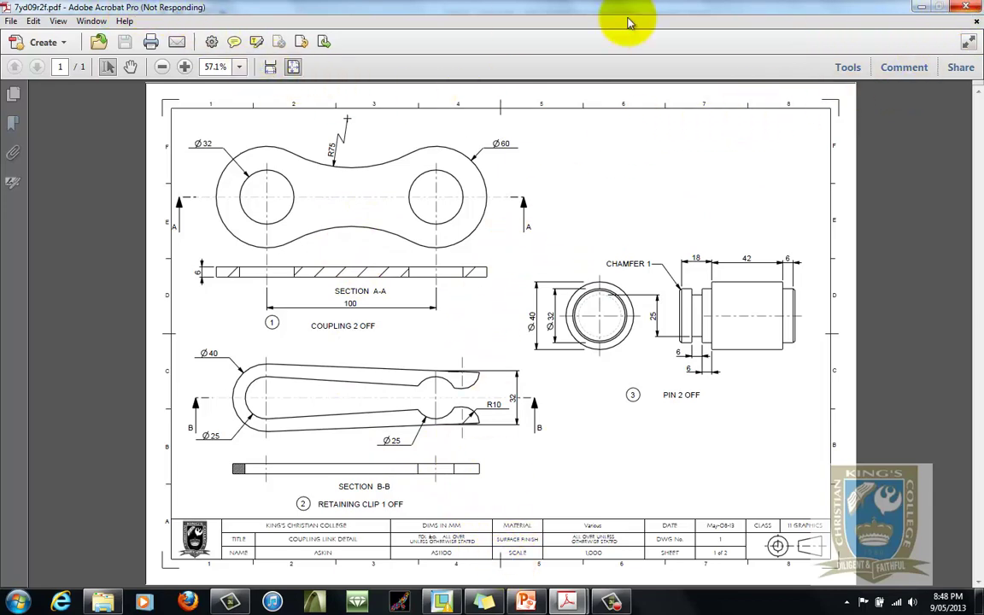
{"action": "left_click", "coordinate": [965, 9]}
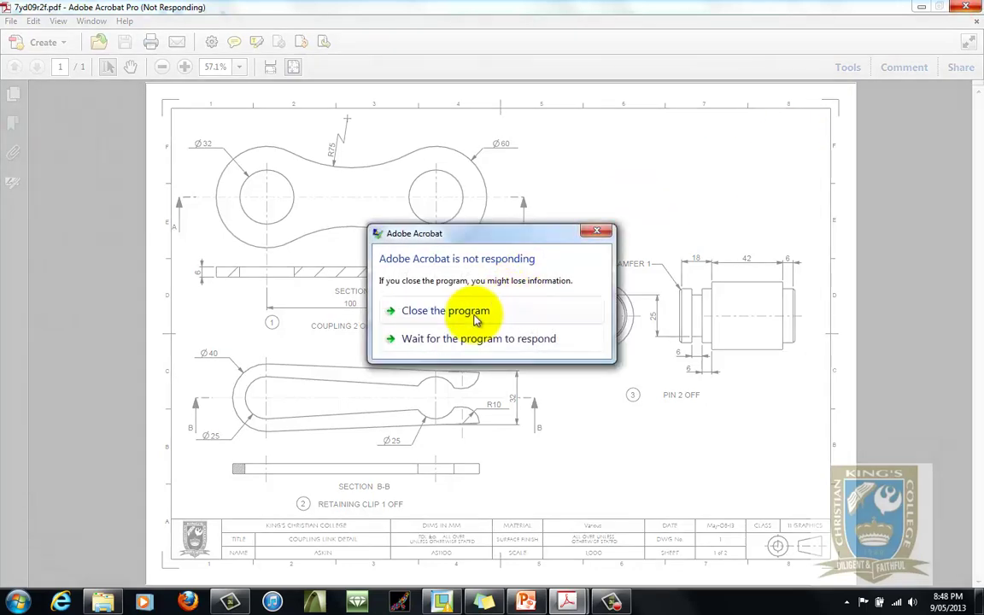
{"action": "left_click", "coordinate": [462, 312]}
{"action": "left_click", "coordinate": [582, 327]}
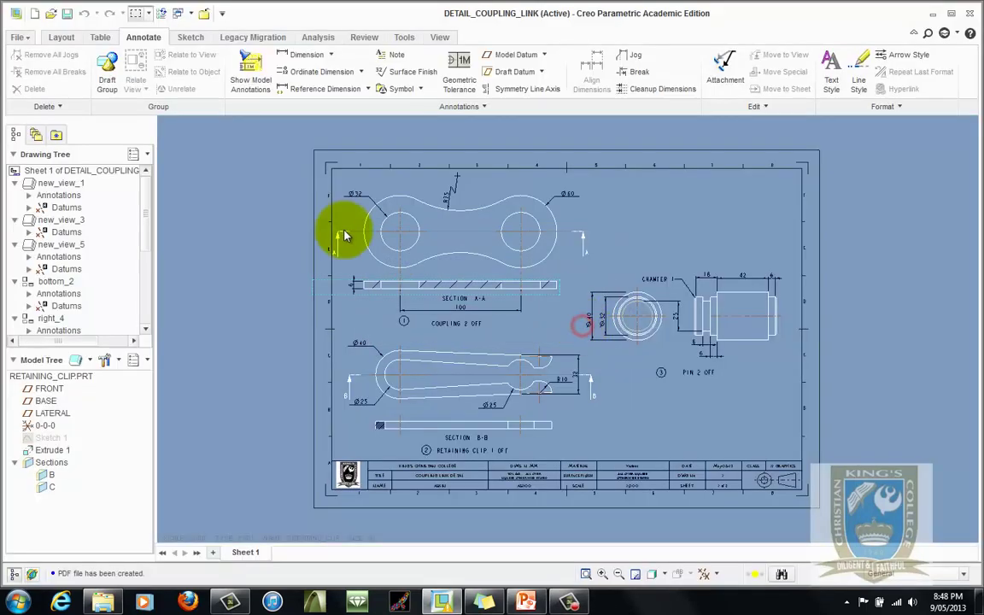
Step: Save a copy of the drawing as the PDF detail_coupling_link, replacing the existing file and using 600 dpi, grayscale and opening in Acrobat Reader
{"action": "left_click", "coordinate": [19, 37]}
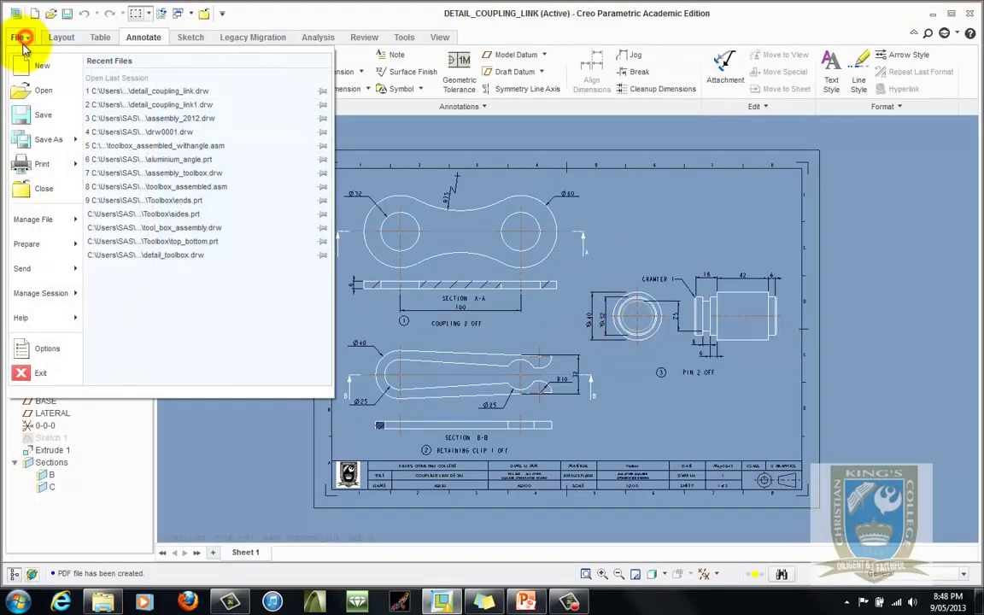
{"action": "mouse_move", "coordinate": [41, 142]}
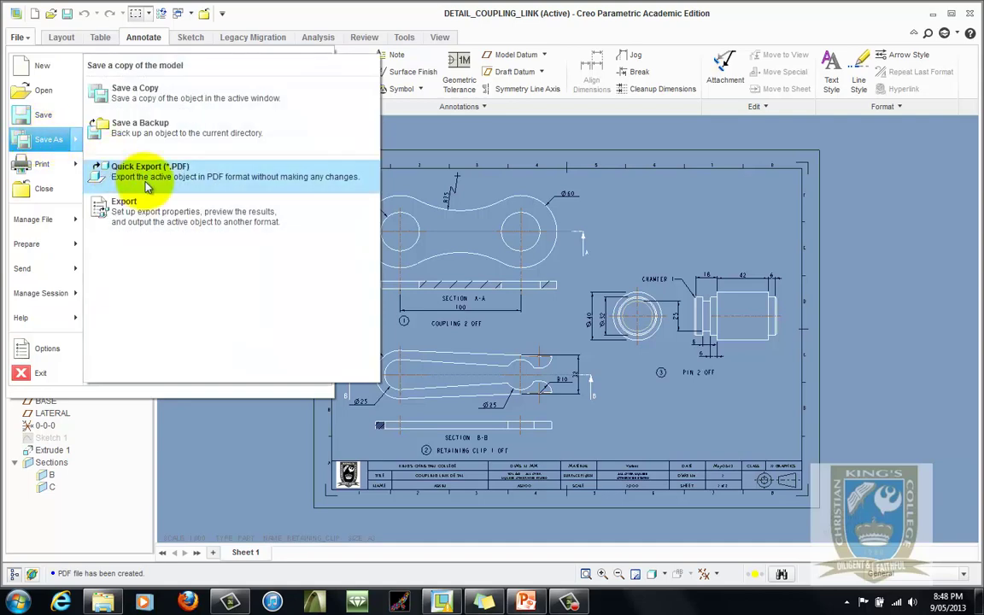
{"action": "left_click", "coordinate": [198, 96]}
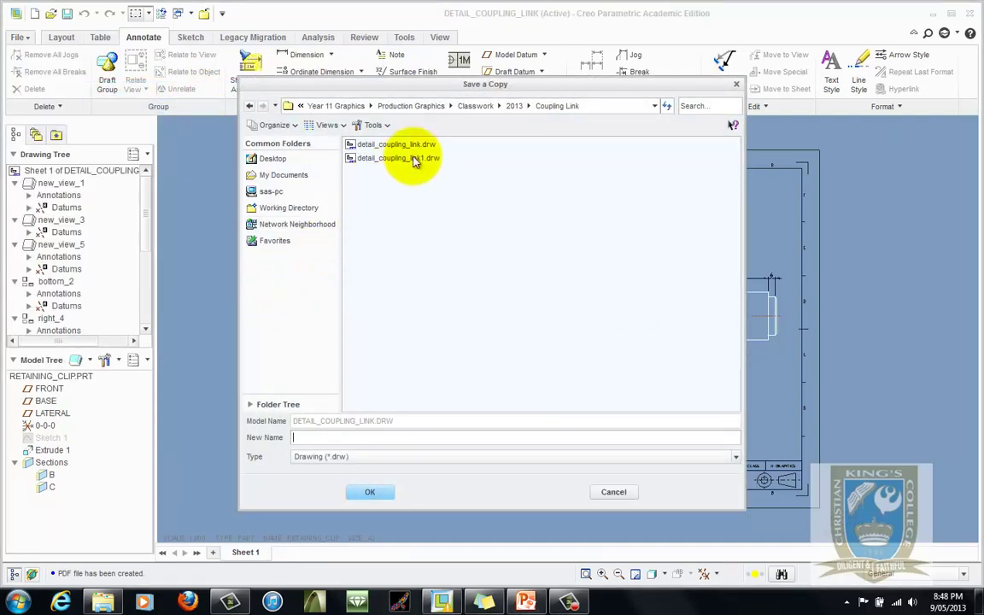
{"action": "left_click", "coordinate": [360, 458]}
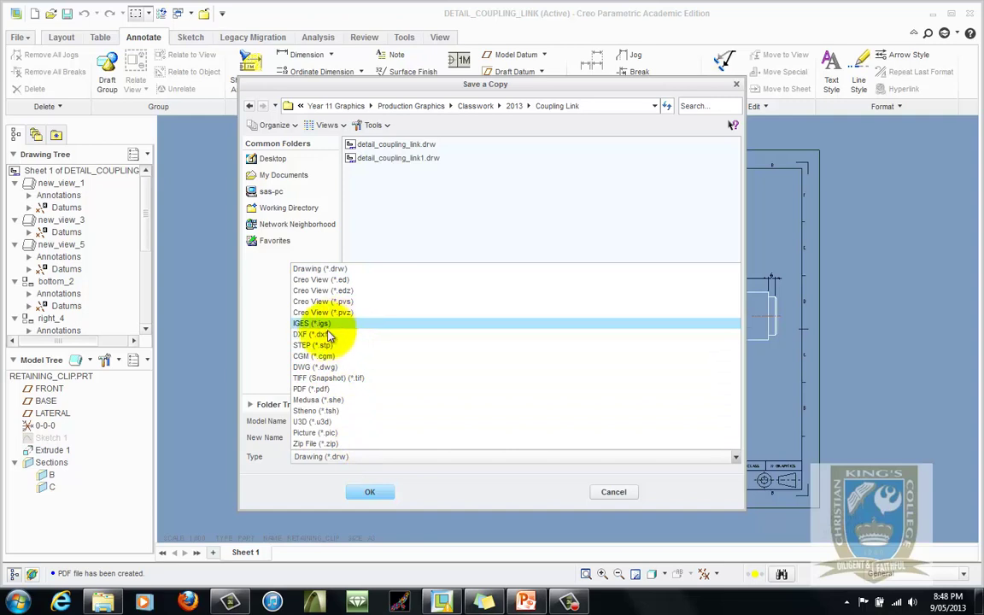
{"action": "left_click", "coordinate": [332, 390]}
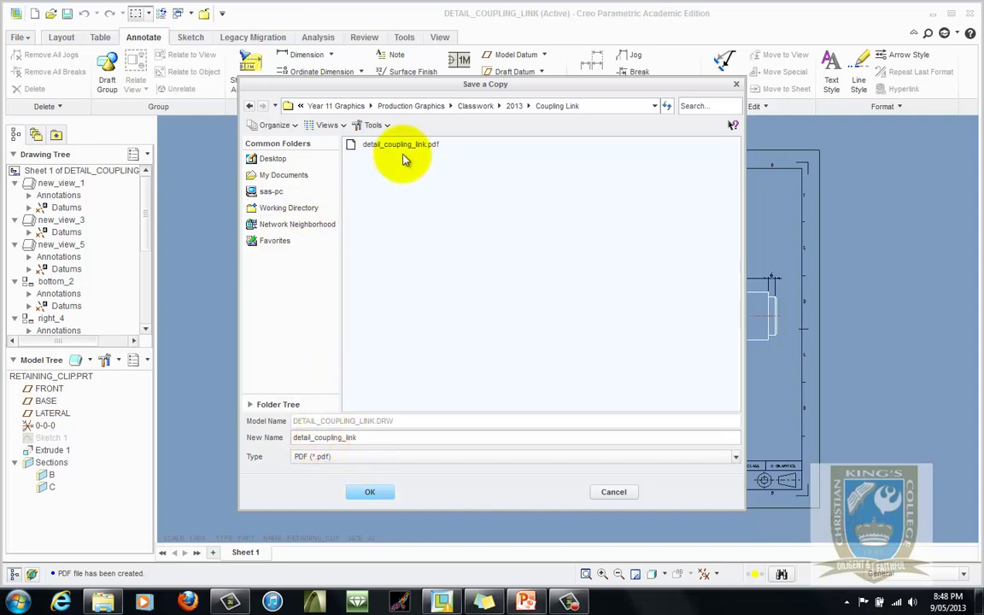
{"action": "left_click", "coordinate": [369, 494]}
{"action": "left_click", "coordinate": [461, 314]}
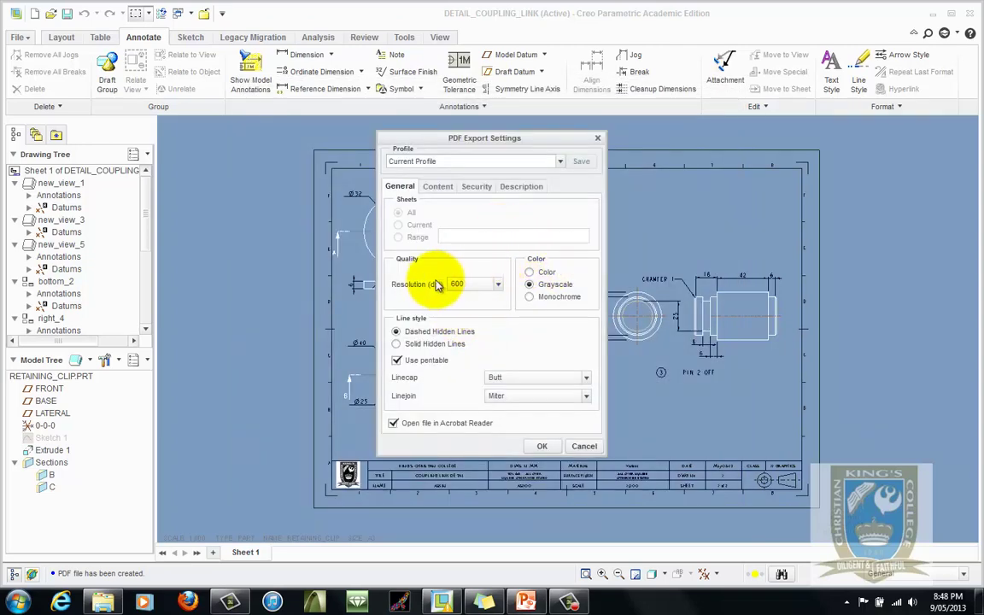
{"action": "left_click", "coordinate": [489, 284]}
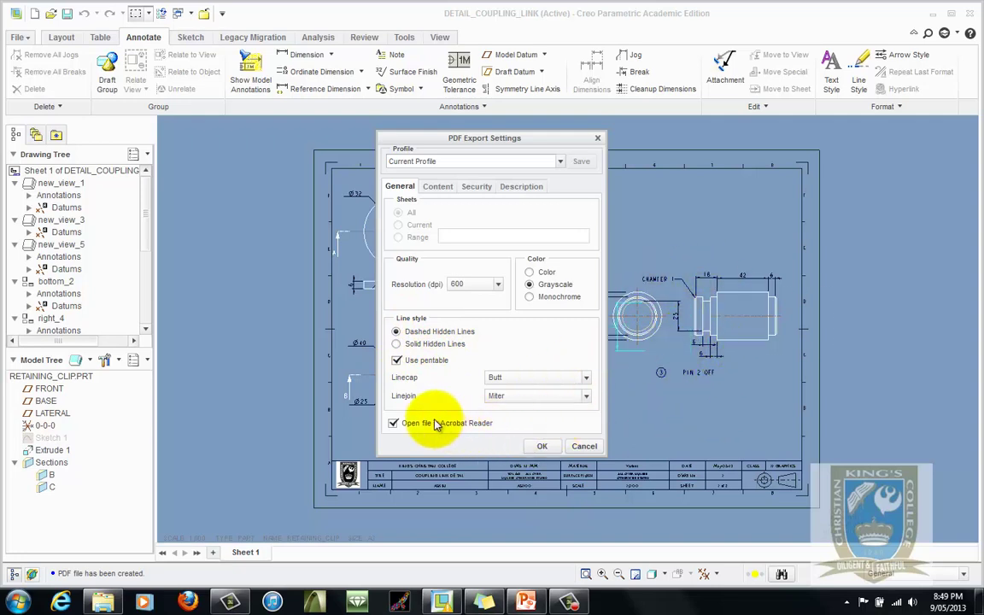
{"action": "left_click", "coordinate": [545, 446]}
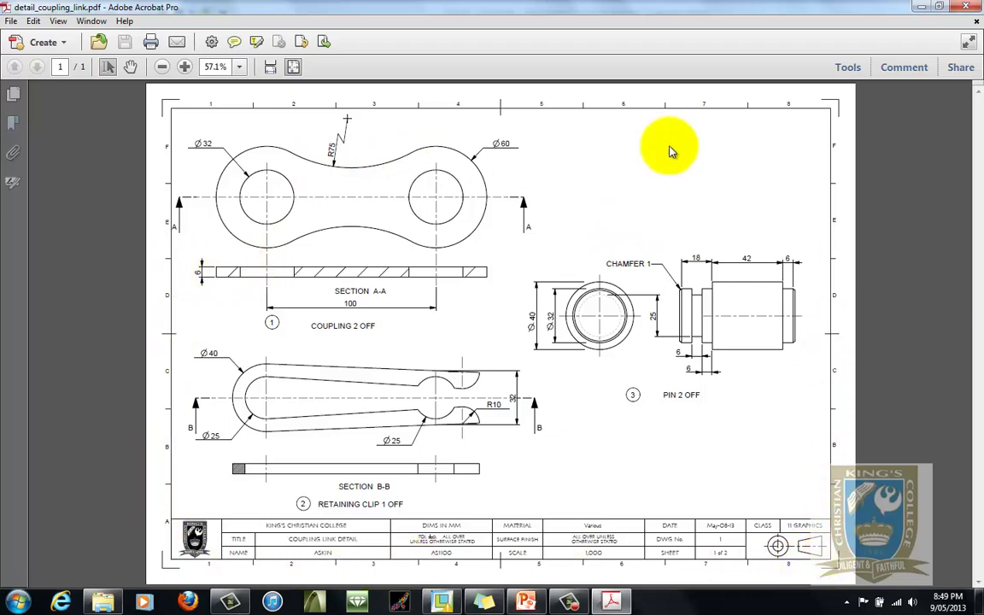
Step: Save the PDF as a JPEG image named detail_coupling_link with maximum grayscale and color quality, replacing the existing file
{"action": "left_click", "coordinate": [11, 22]}
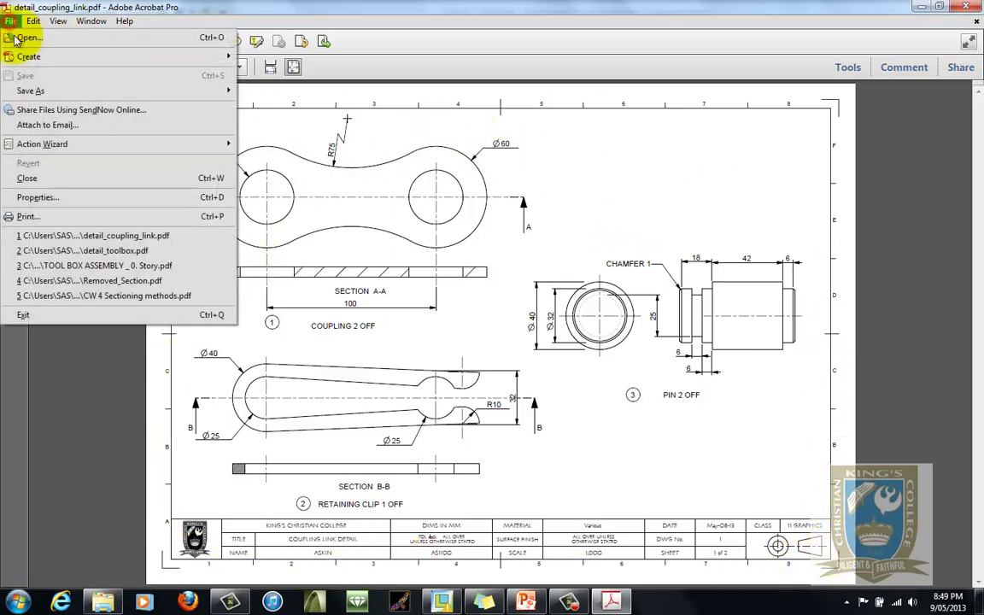
{"action": "mouse_move", "coordinate": [42, 91]}
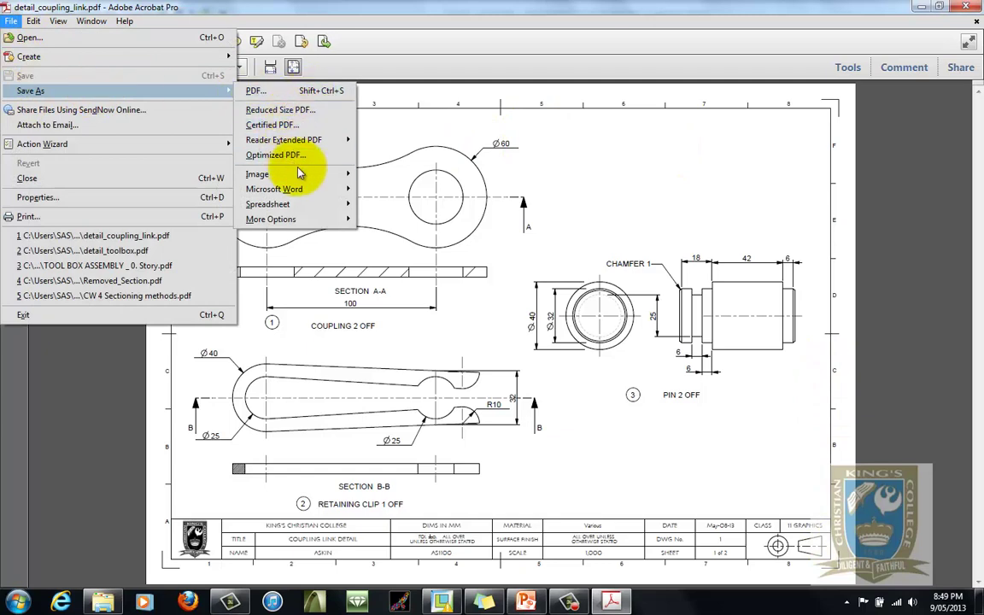
{"action": "mouse_move", "coordinate": [346, 176]}
{"action": "left_click", "coordinate": [402, 176]}
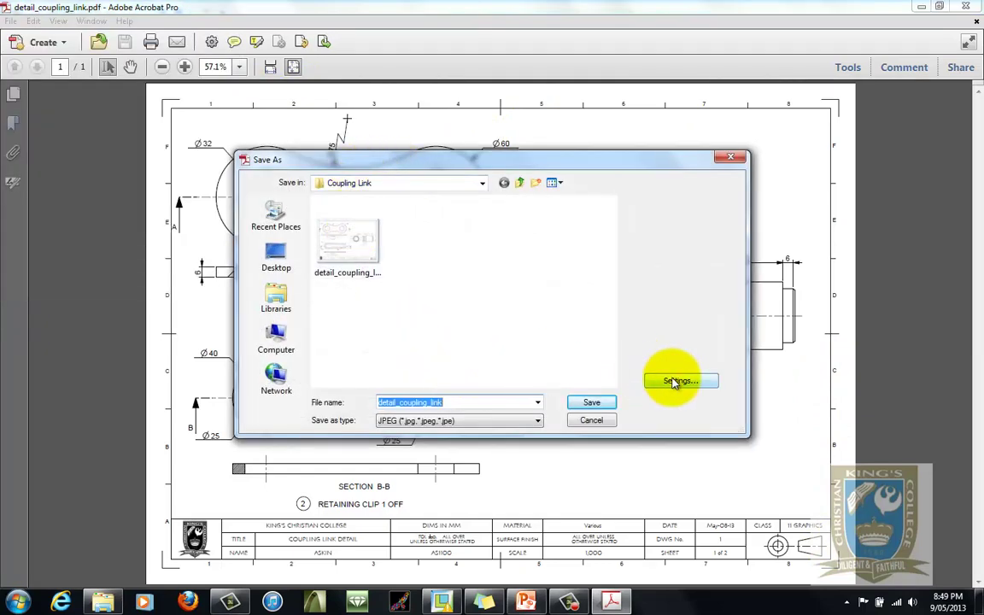
{"action": "left_click", "coordinate": [679, 381]}
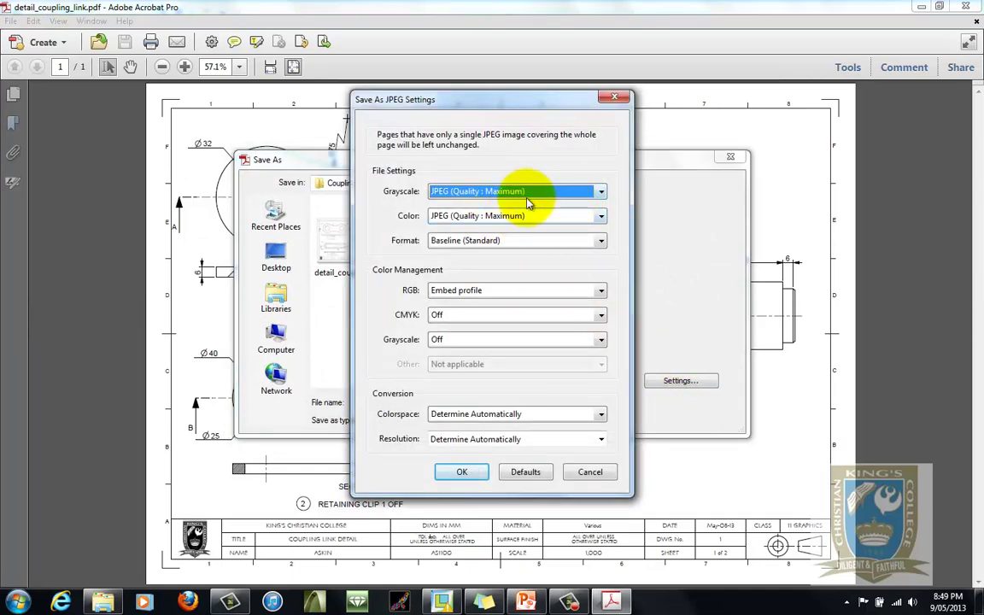
{"action": "left_click", "coordinate": [466, 472]}
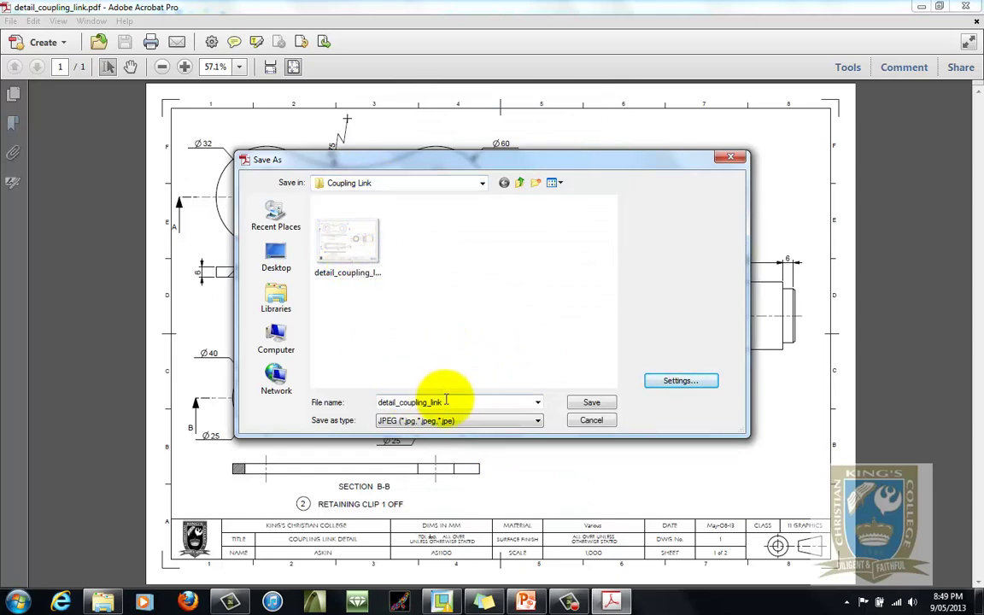
{"action": "left_click", "coordinate": [592, 402]}
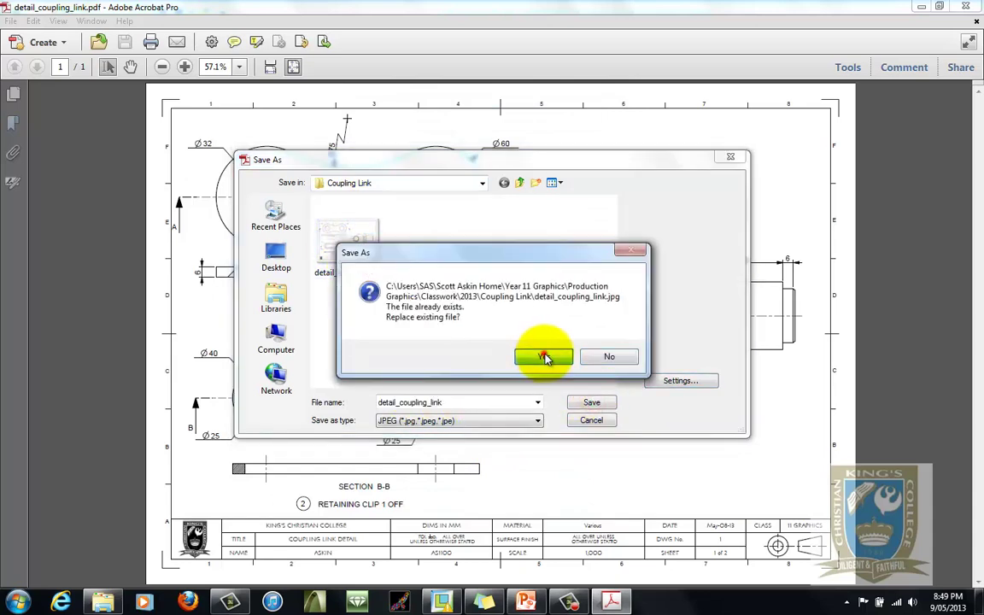
{"action": "left_click", "coordinate": [545, 358]}
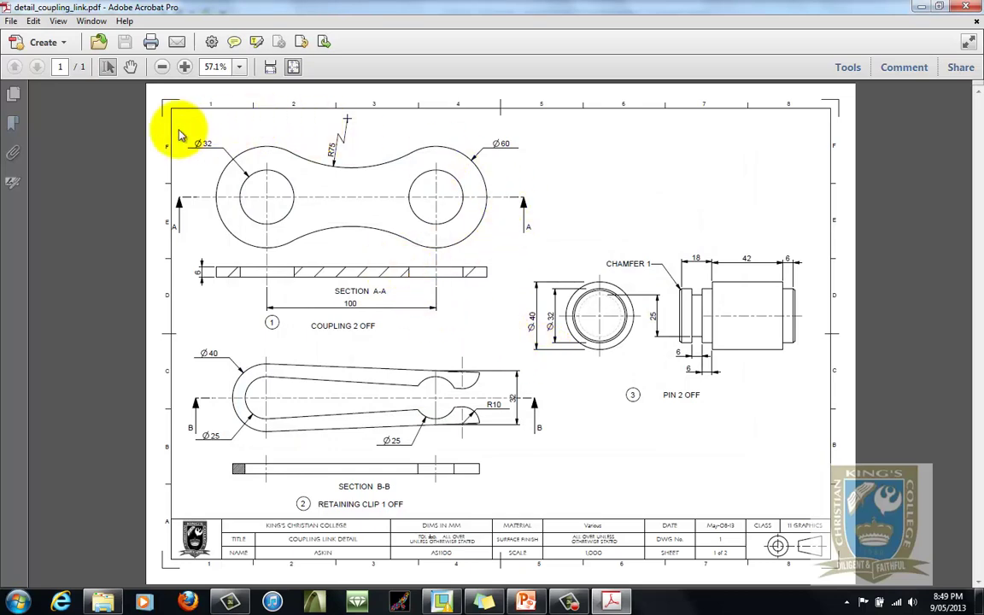